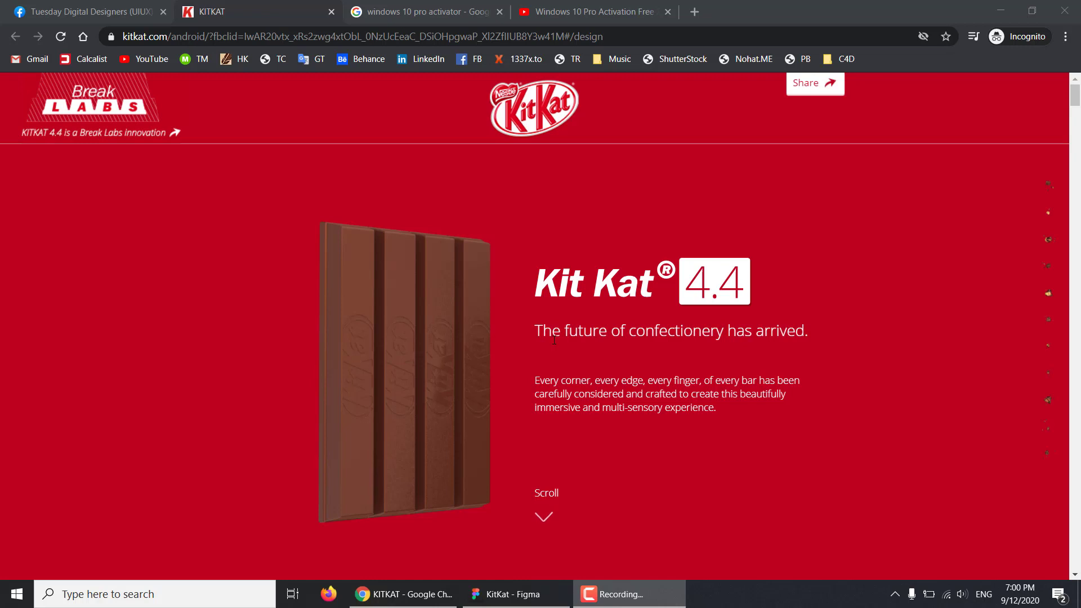
Scroll kitkat.com down to the Cloud Based section with clouds floating around the bar
{"action": "scroll", "coordinate": [599, 355], "scroll_direction": "down", "scroll_amount": 2}
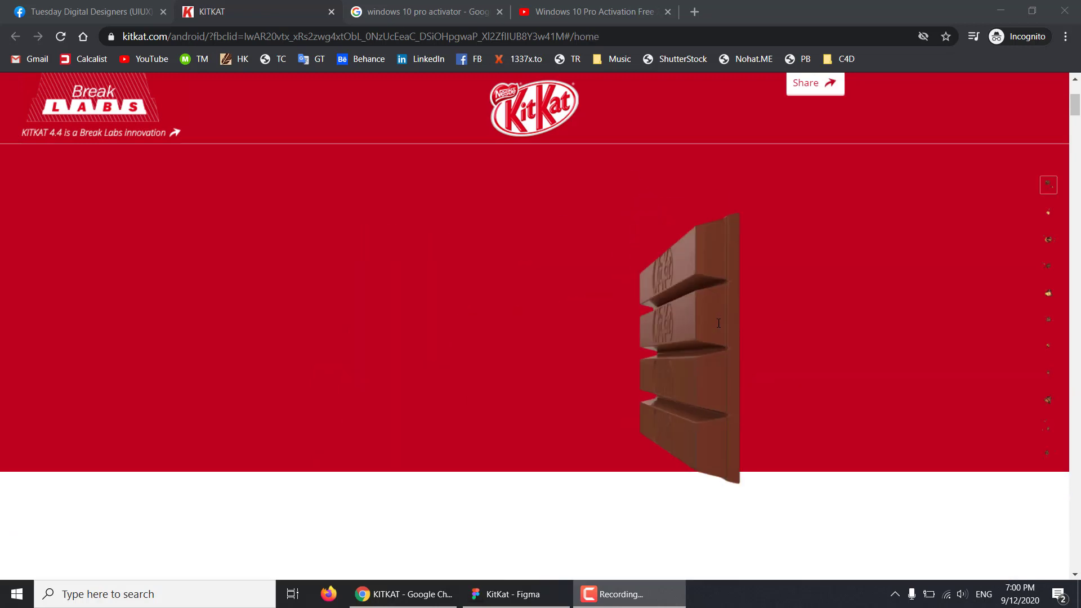
{"action": "scroll", "coordinate": [718, 322], "scroll_direction": "down", "scroll_amount": 2}
{"action": "scroll", "coordinate": [718, 323], "scroll_direction": "down", "scroll_amount": 2}
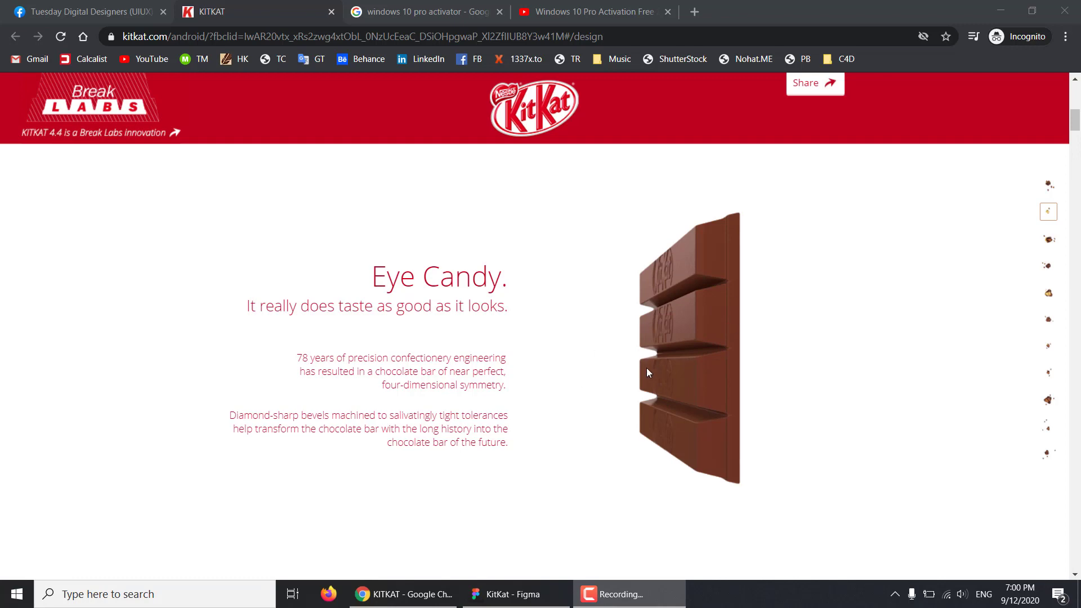
{"action": "scroll", "coordinate": [646, 367], "scroll_direction": "down", "scroll_amount": 3}
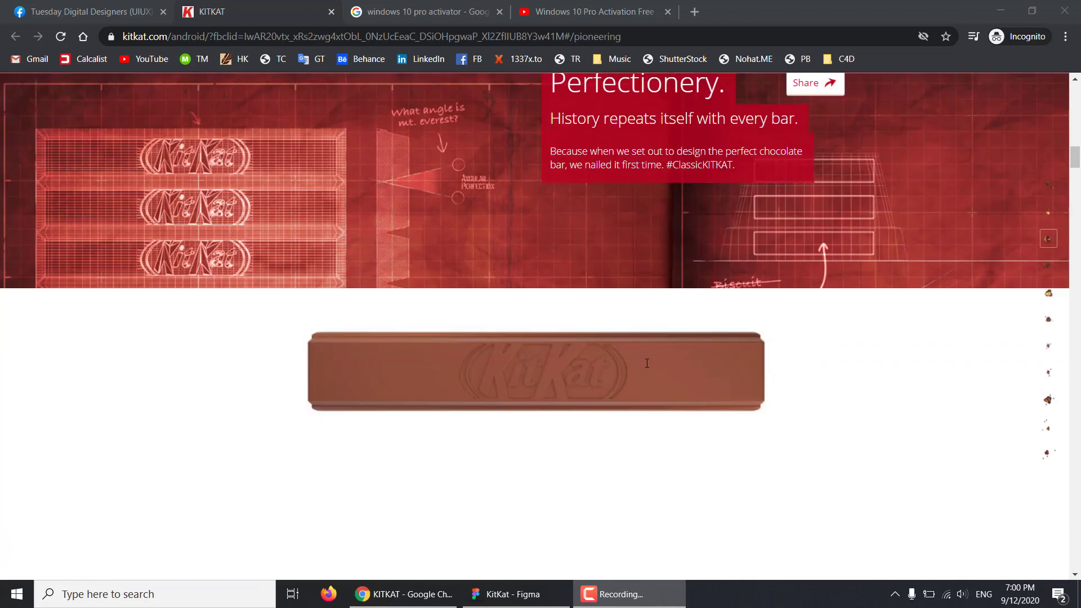
{"action": "scroll", "coordinate": [647, 363], "scroll_direction": "down", "scroll_amount": 2}
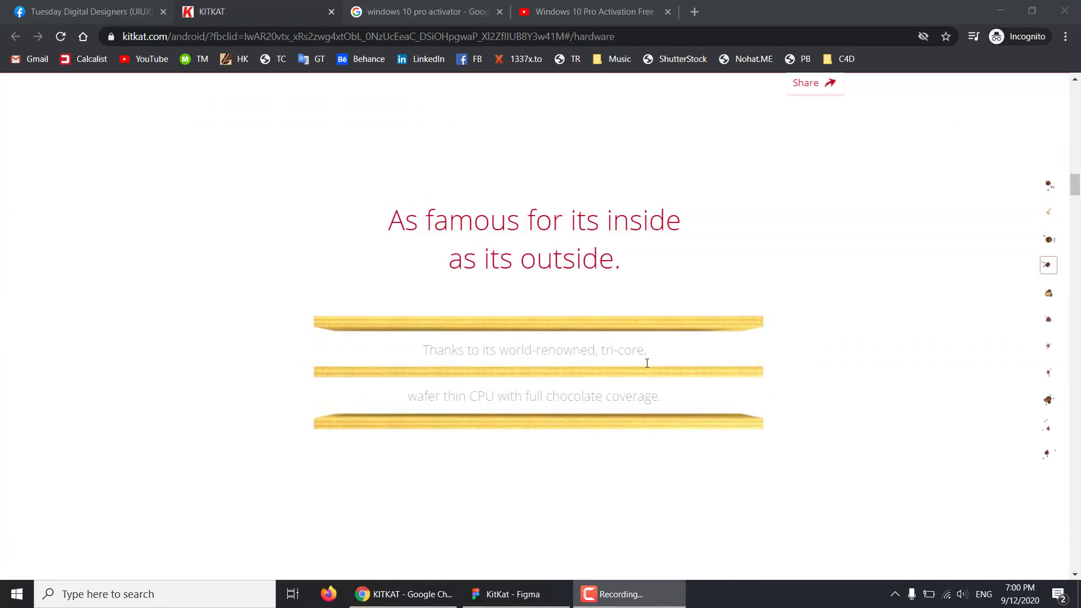
{"action": "scroll", "coordinate": [647, 363], "scroll_direction": "down", "scroll_amount": 2}
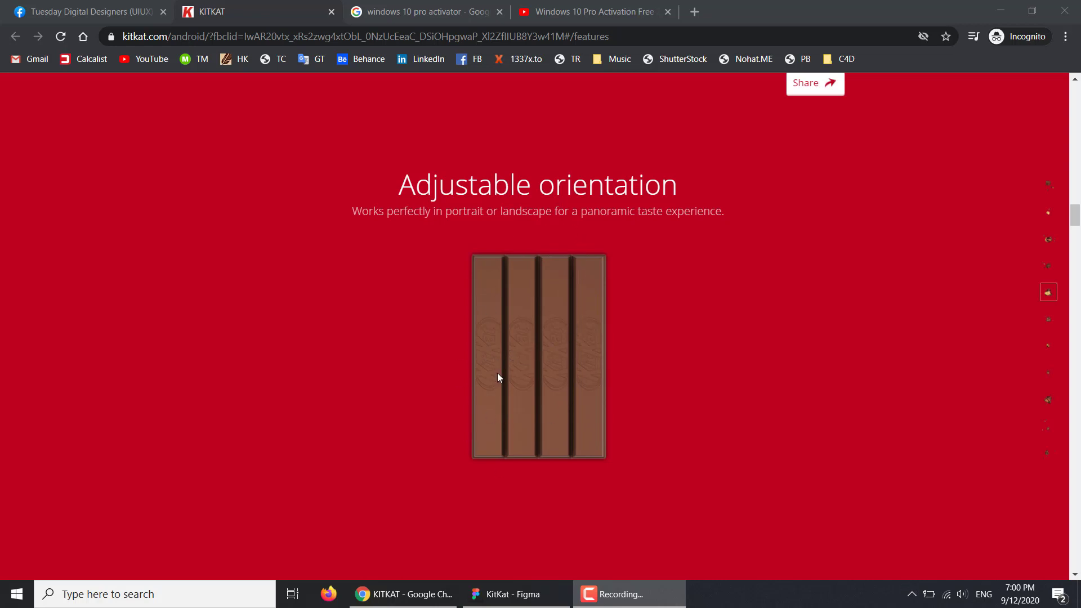
{"action": "scroll", "coordinate": [507, 358], "scroll_direction": "down", "scroll_amount": 1}
{"action": "scroll", "coordinate": [508, 358], "scroll_direction": "down", "scroll_amount": 1}
{"action": "scroll", "coordinate": [508, 358], "scroll_direction": "down", "scroll_amount": 1}
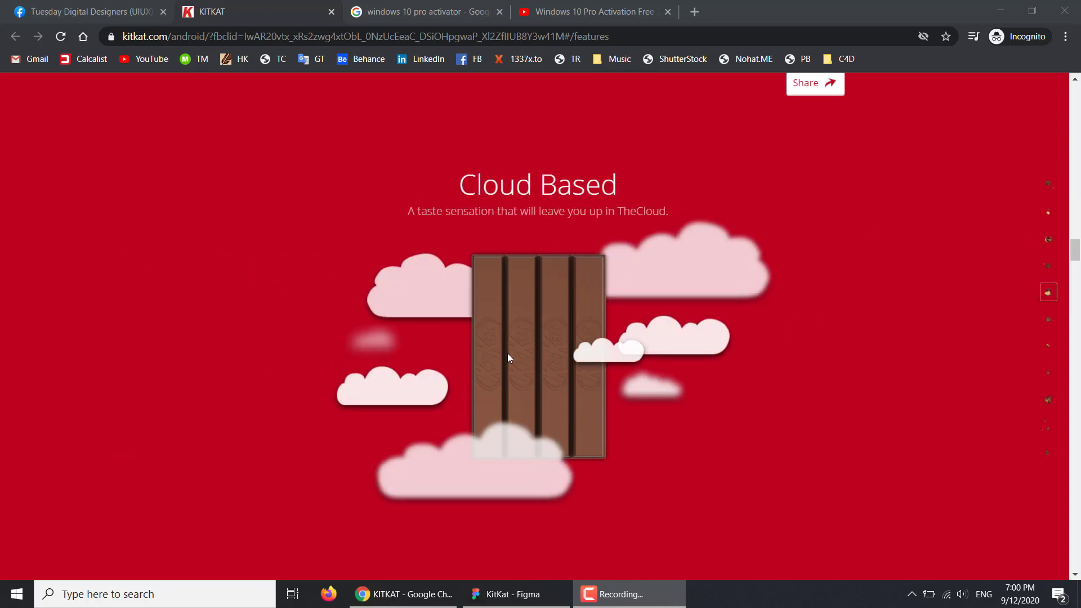
{"action": "scroll", "coordinate": [508, 353], "scroll_direction": "up", "scroll_amount": 1}
{"action": "mouse_move", "coordinate": [1074, 253]}
{"action": "left_mouse_down"}
{"action": "mouse_move", "coordinate": [1076, 234]}
{"action": "mouse_move", "coordinate": [1076, 252]}
{"action": "left_mouse_up"}
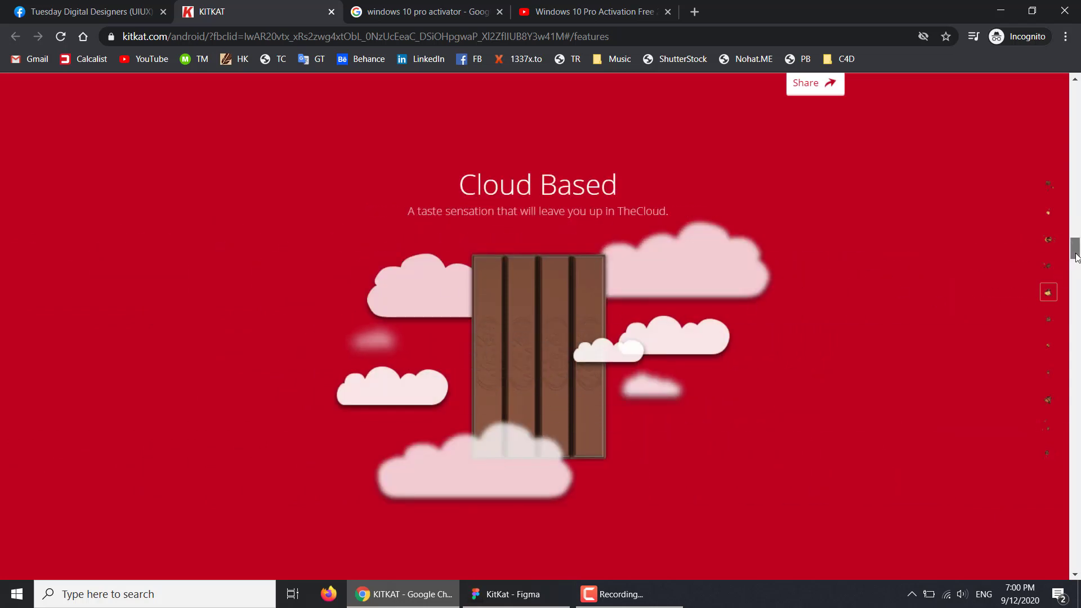
{"action": "left_click_drag", "start_coordinate": [1071, 257], "coordinate": [1071, 273]}
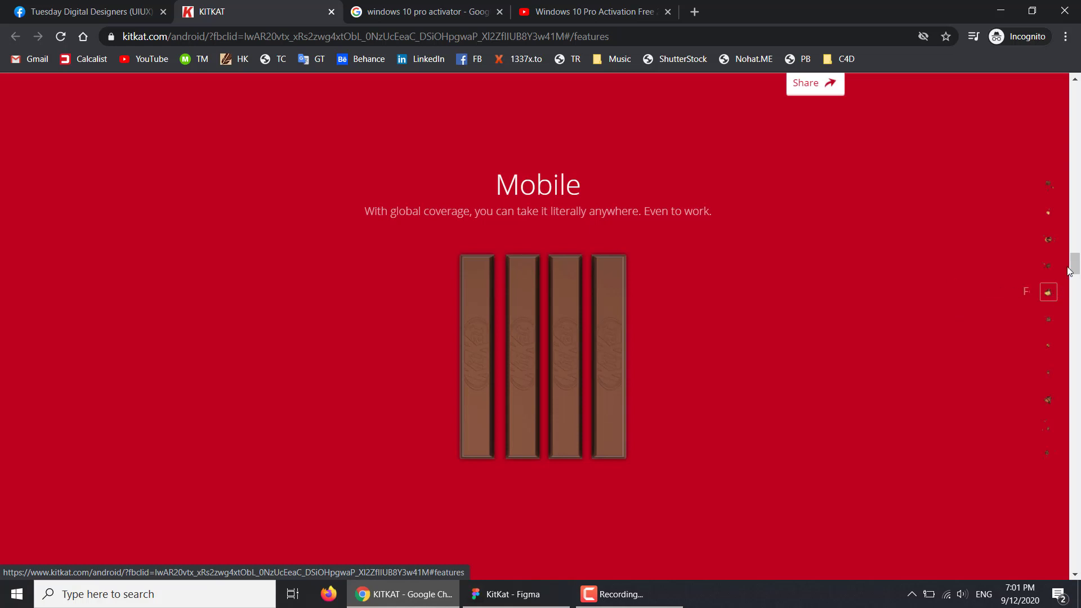
{"action": "scroll", "coordinate": [1074, 273], "scroll_direction": "down", "scroll_amount": 3}
{"action": "left_click_drag", "start_coordinate": [1079, 281], "coordinate": [1079, 254]}
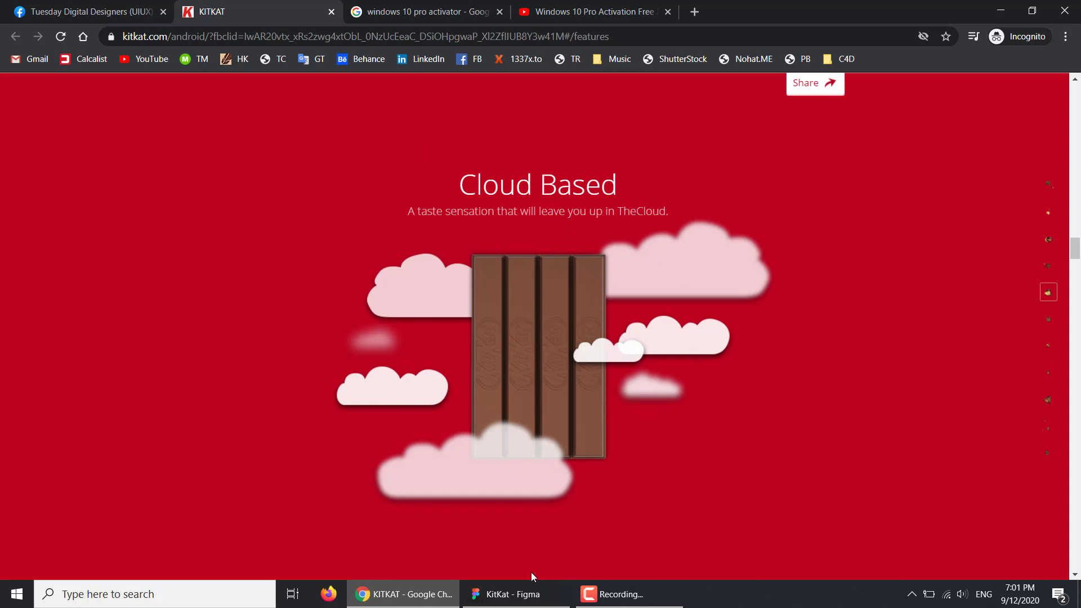
Switch to the KitKat Figma file and zoom in on Frame 1's clouds and chocolate bar
{"action": "left_click", "coordinate": [509, 593]}
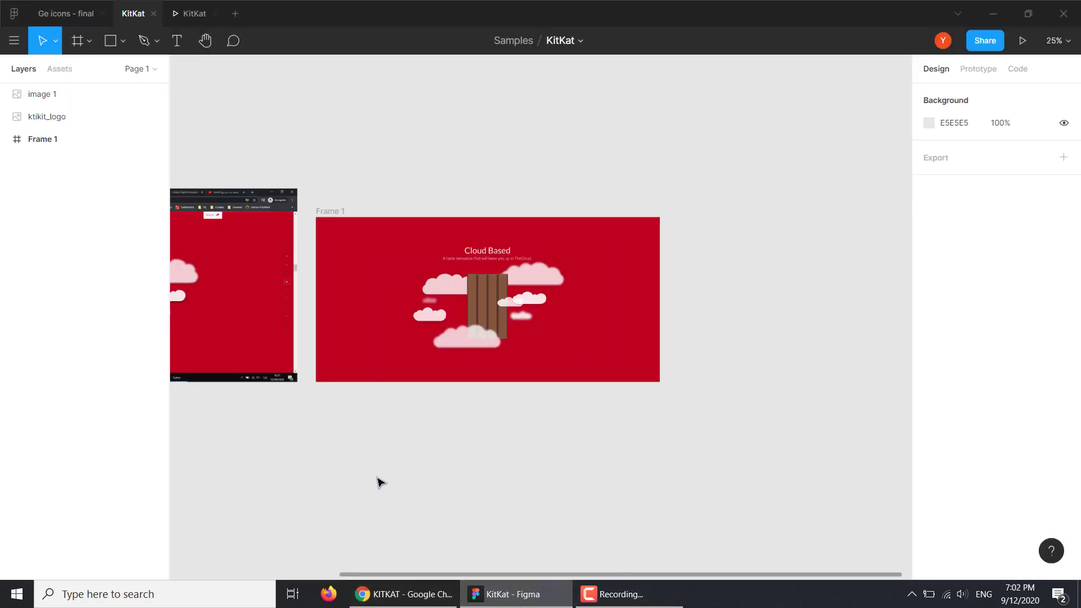
{"action": "left_click_drag", "start_coordinate": [321, 451], "coordinate": [579, 449]}
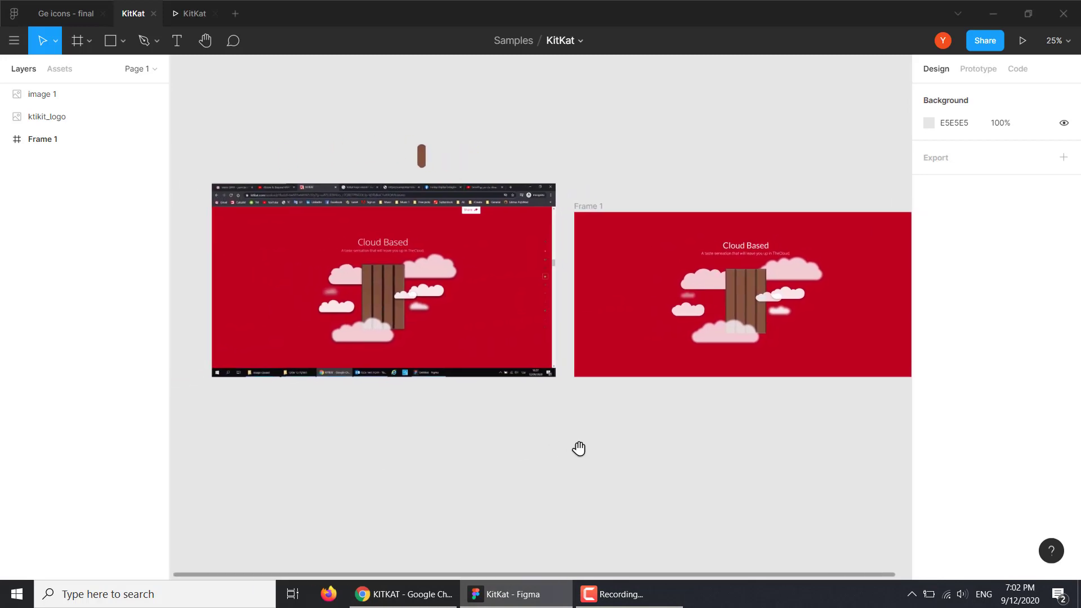
{"action": "left_click", "coordinate": [419, 308]}
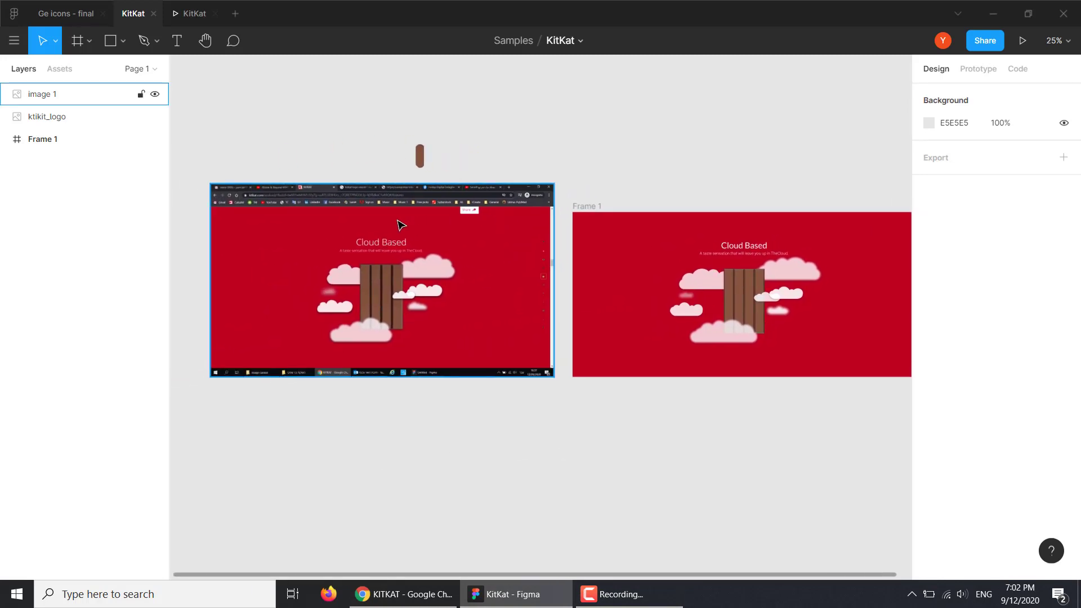
{"action": "key", "text": "Escape"}
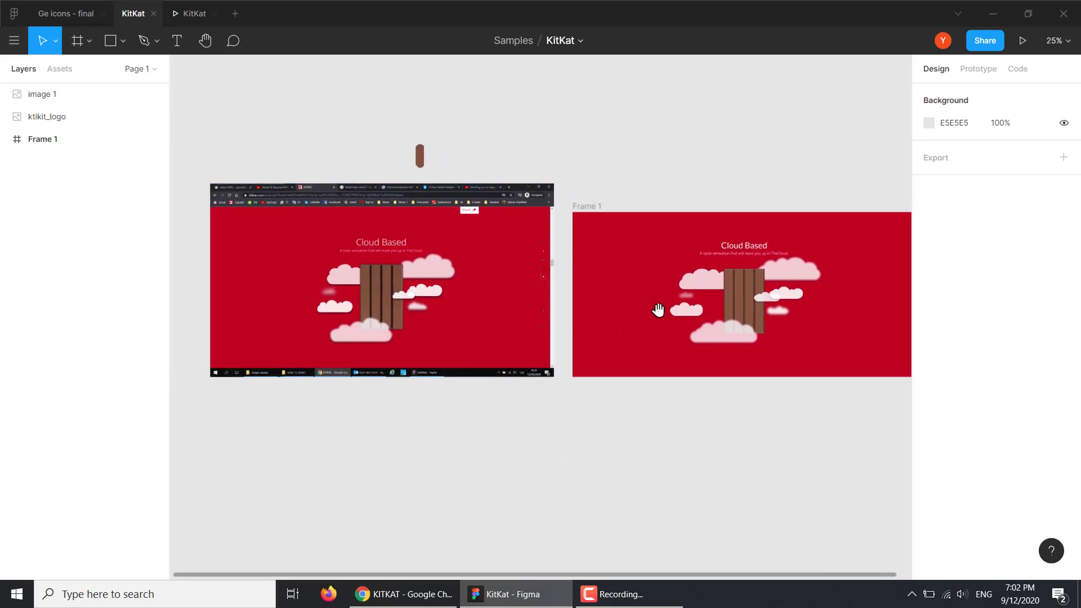
{"action": "left_click_drag", "start_coordinate": [658, 310], "coordinate": [584, 356]}
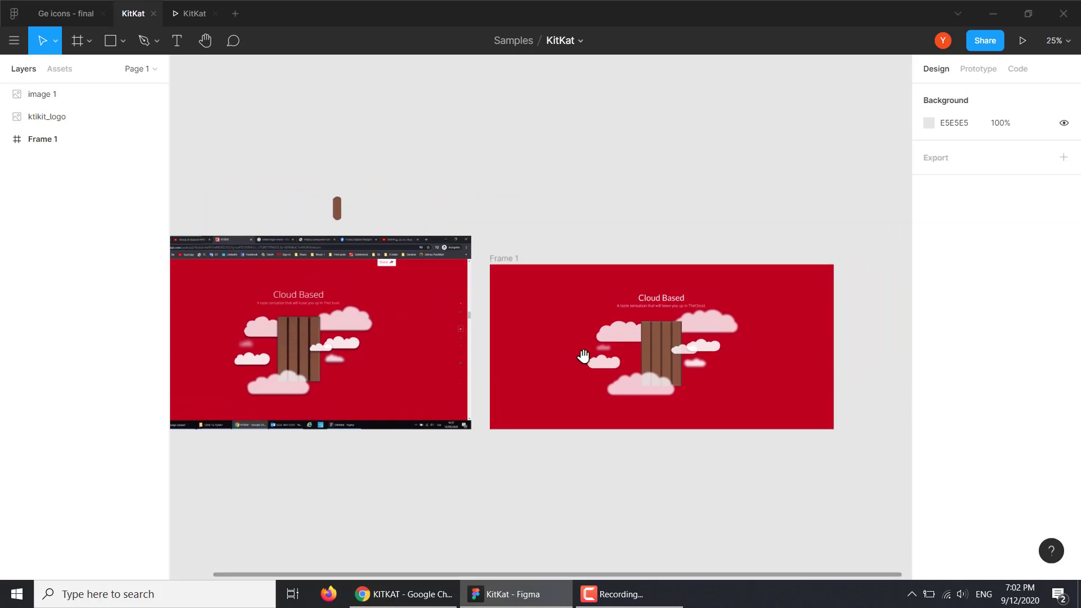
{"action": "key", "text": "plus"}
{"action": "key", "text": "plus"}
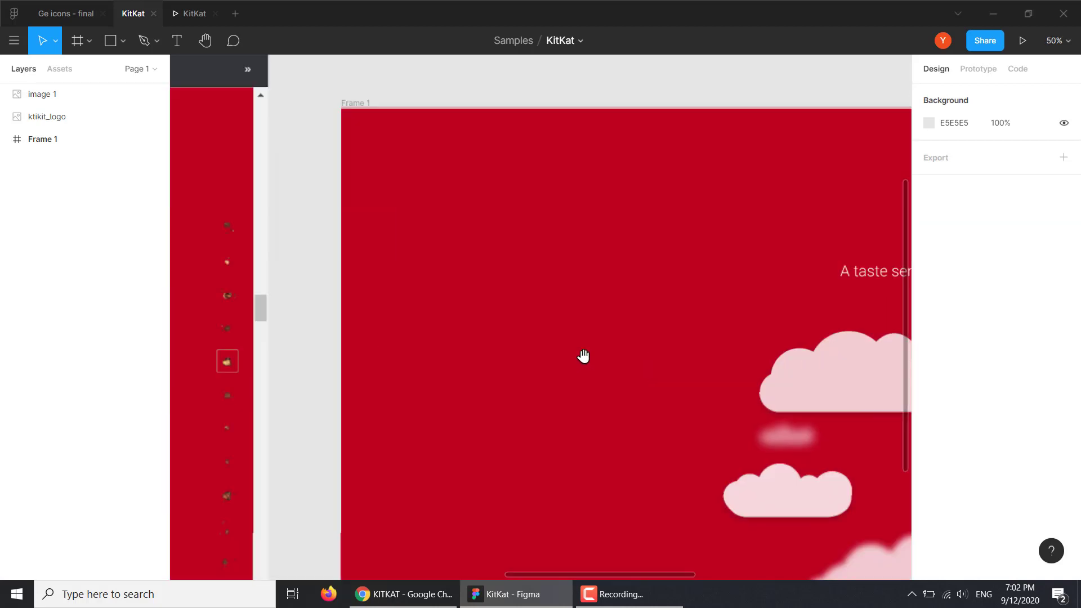
{"action": "mouse_move", "coordinate": [669, 412]}
{"action": "left_mouse_down"}
{"action": "mouse_move", "coordinate": [547, 334]}
{"action": "mouse_move", "coordinate": [263, 292]}
{"action": "mouse_move", "coordinate": [326, 246]}
{"action": "mouse_move", "coordinate": [408, 263]}
{"action": "mouse_move", "coordinate": [376, 286]}
{"action": "left_mouse_up"}
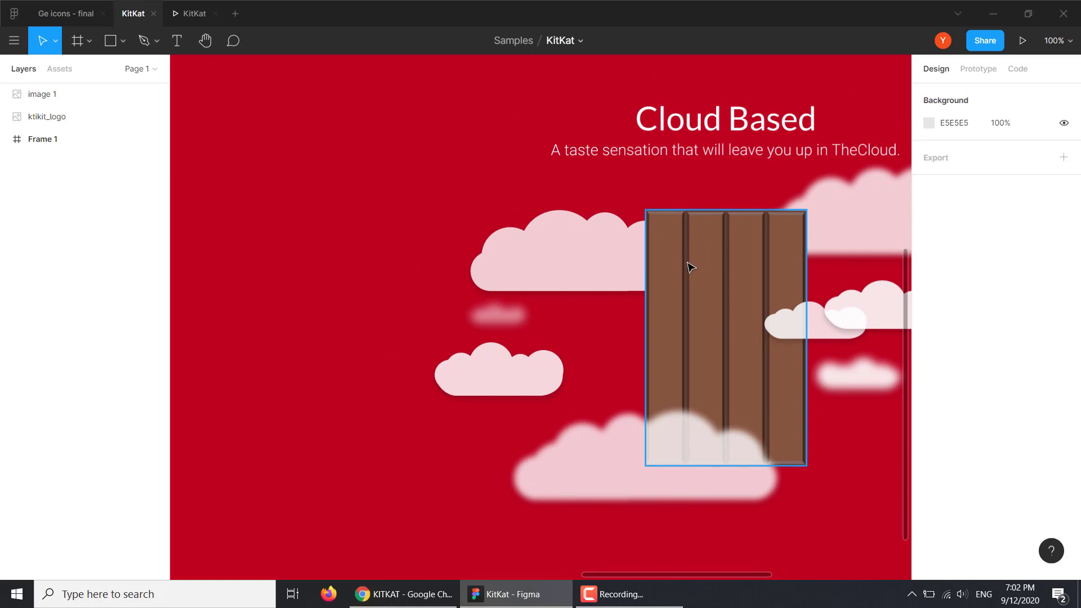
Duplicate one i kit kat bar finger and move the copy far left to X 404
{"action": "left_click", "coordinate": [689, 262]}
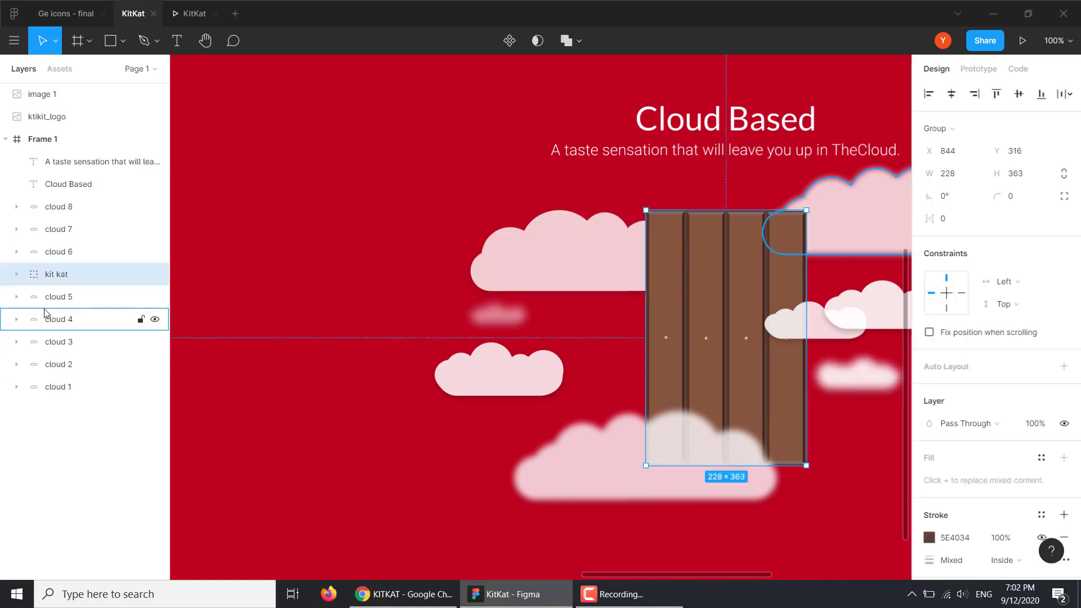
{"action": "mouse_move", "coordinate": [56, 273]}
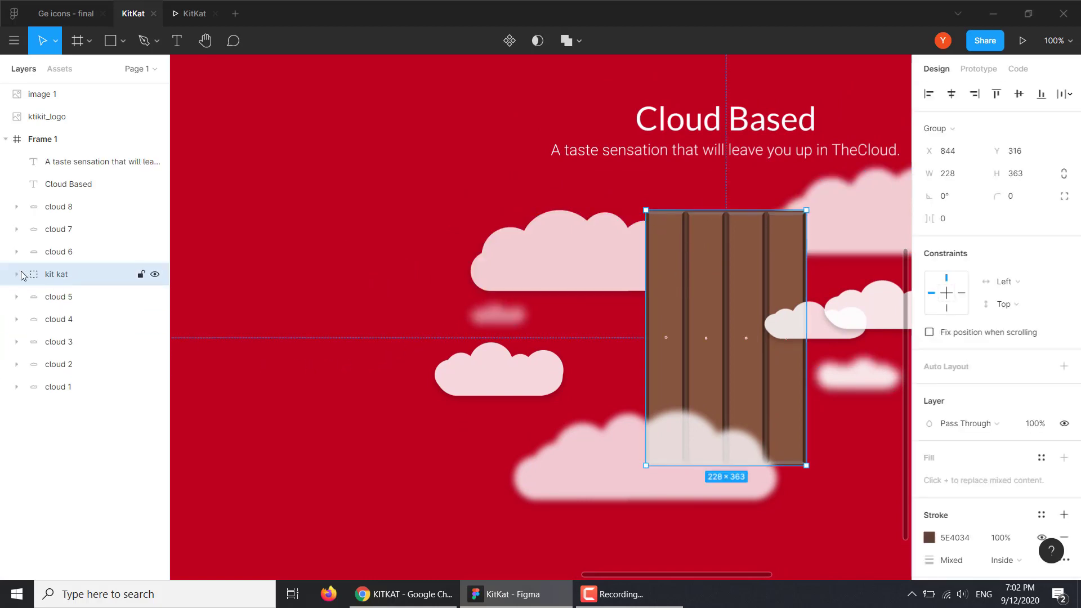
{"action": "left_click", "coordinate": [17, 274]}
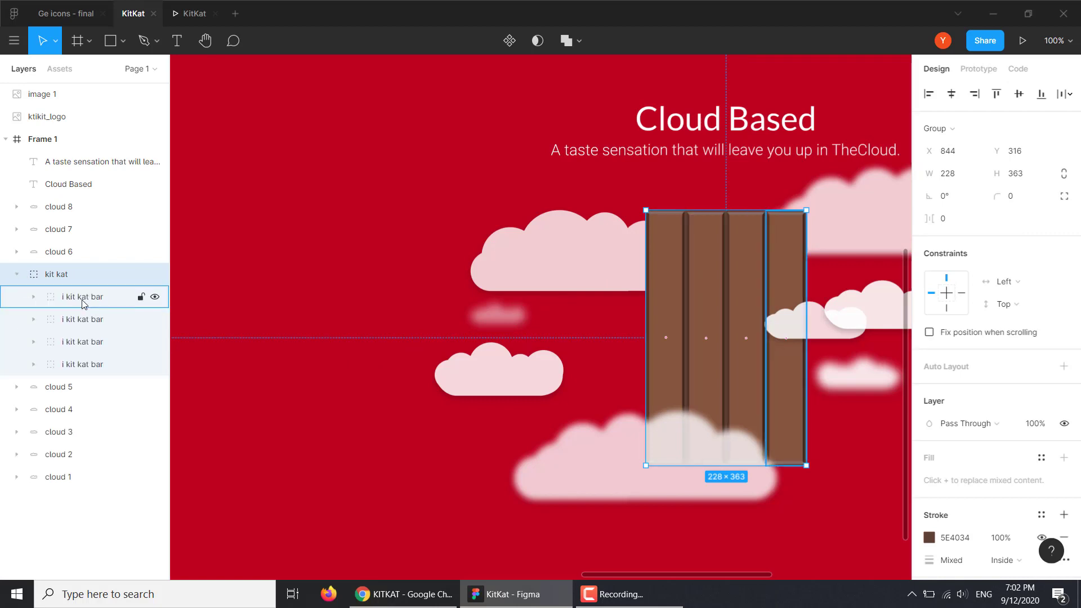
{"action": "left_click", "coordinate": [84, 366]}
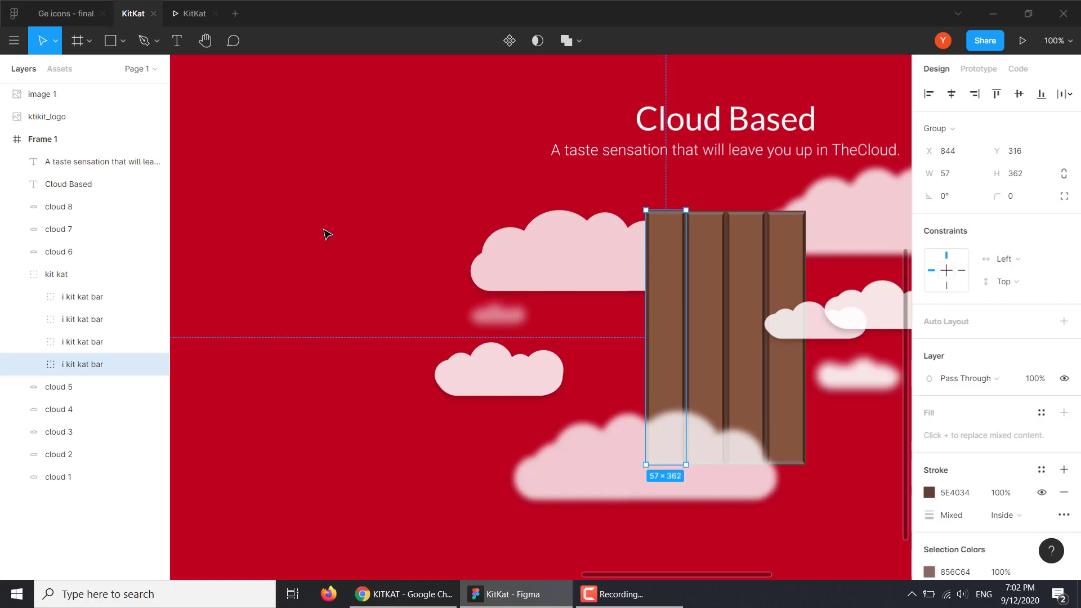
{"action": "key", "text": "ctrl+d"}
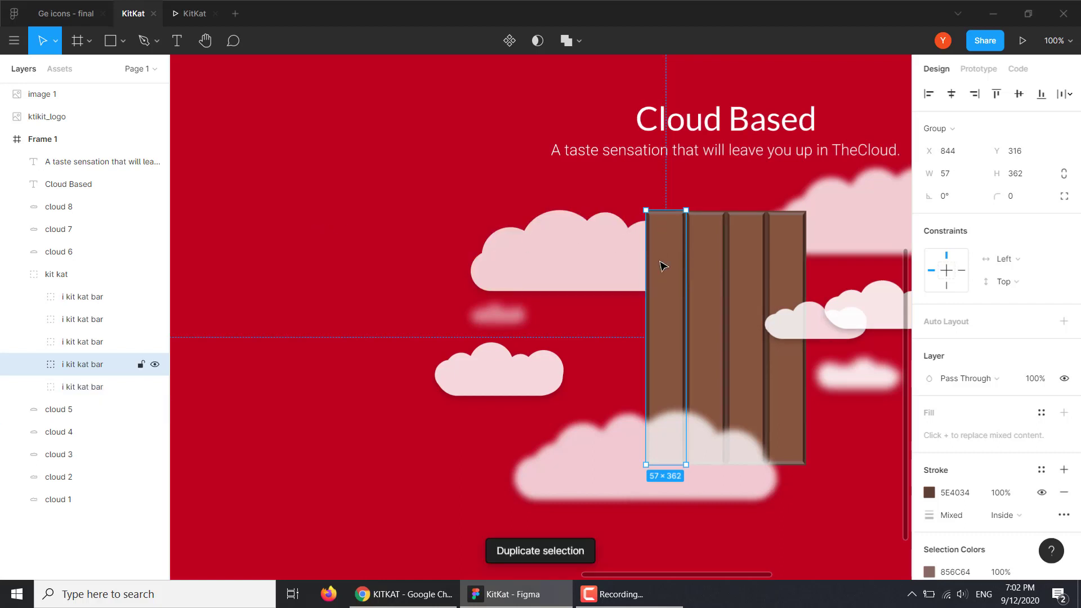
{"action": "mouse_move", "coordinate": [664, 266]}
{"action": "left_mouse_down"}
{"action": "mouse_move", "coordinate": [336, 265]}
{"action": "mouse_move", "coordinate": [348, 265]}
{"action": "left_mouse_up"}
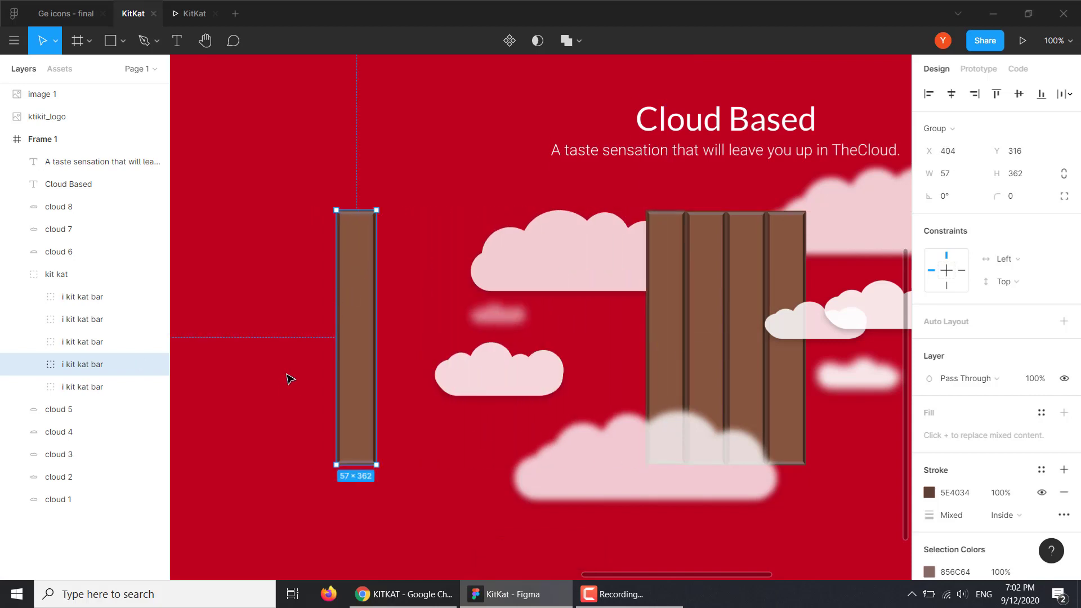
Nudge the other kit kat finger down one pixel, then zoom in and reselect the copied finger
{"action": "key", "text": "ctrl+plus"}
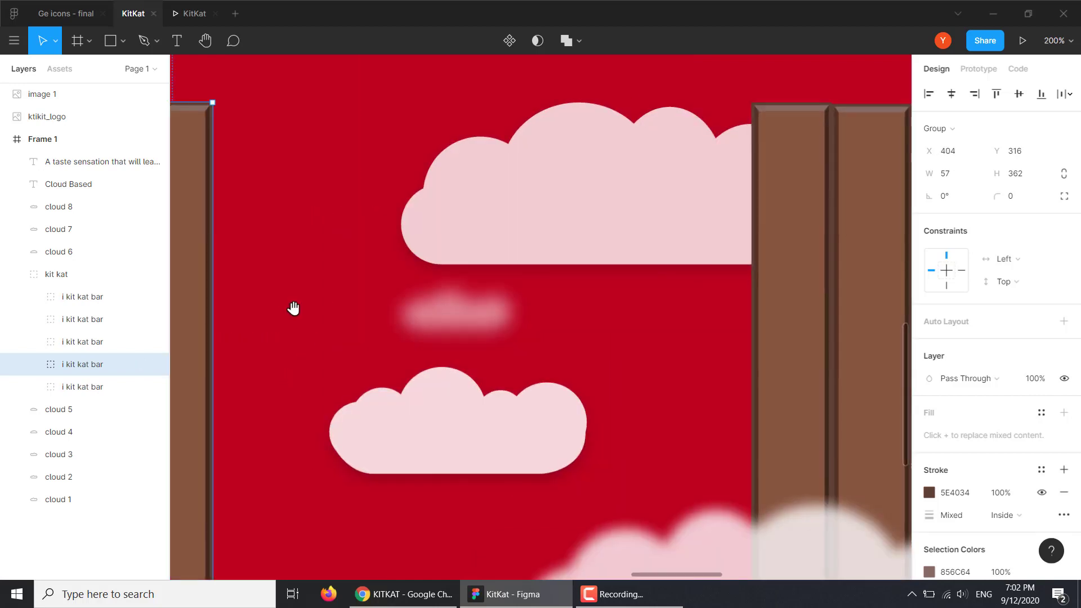
{"action": "left_click_drag", "start_coordinate": [292, 306], "coordinate": [589, 299]}
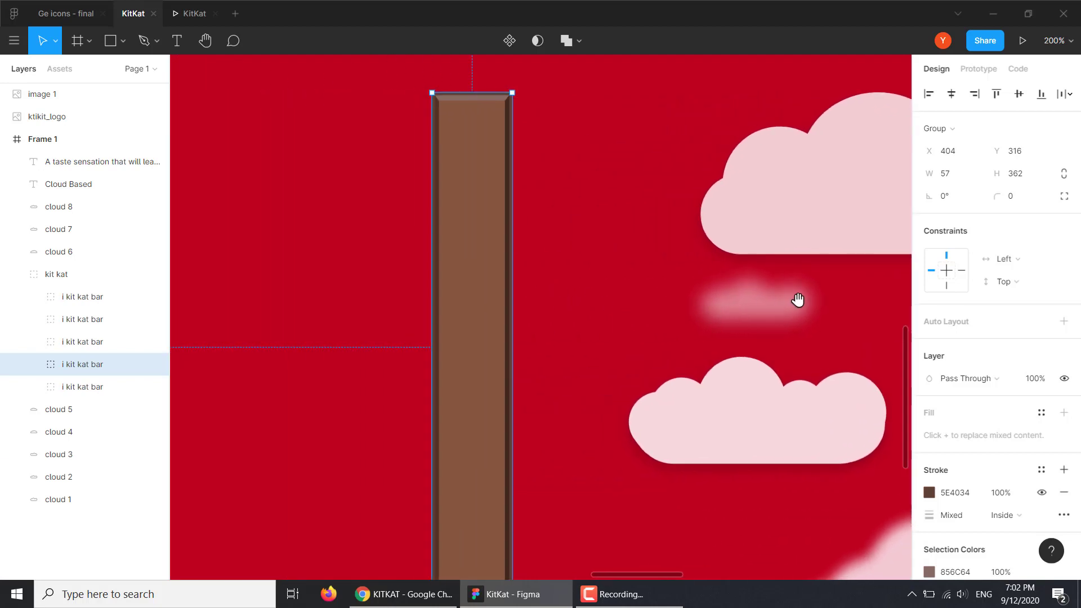
{"action": "left_click_drag", "start_coordinate": [797, 300], "coordinate": [339, 272]}
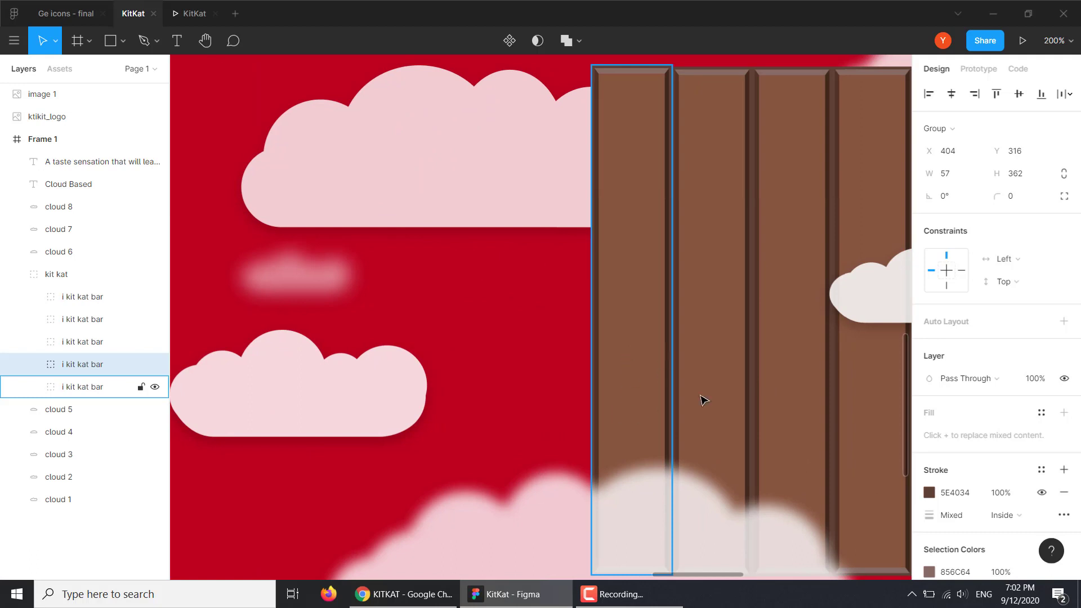
{"action": "left_click_drag", "start_coordinate": [448, 326], "coordinate": [596, 333]}
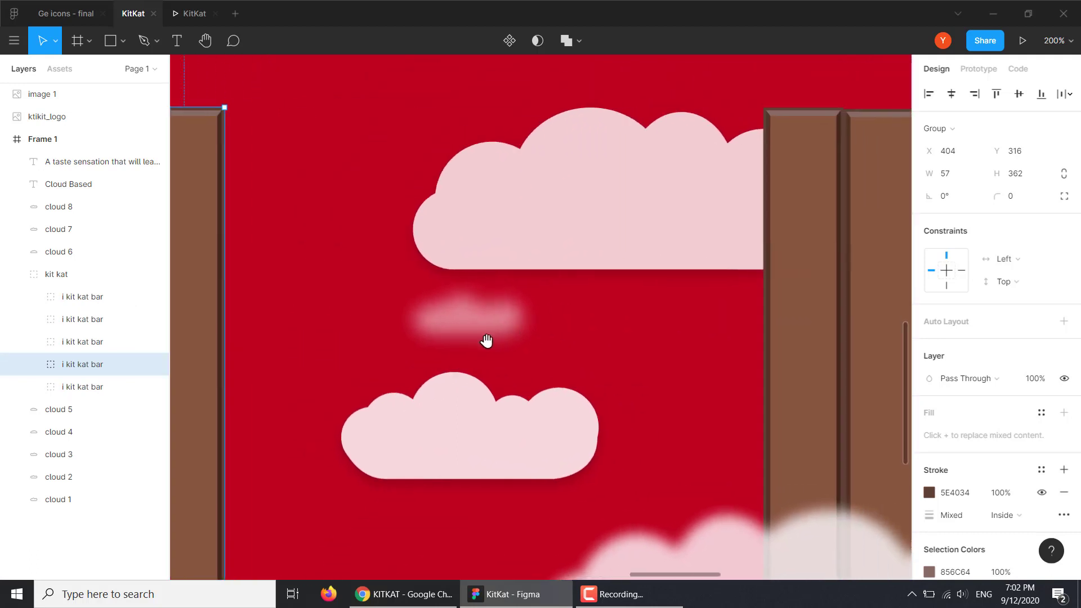
{"action": "left_click_drag", "start_coordinate": [486, 340], "coordinate": [451, 340]}
{"action": "left_click", "coordinate": [717, 285]}
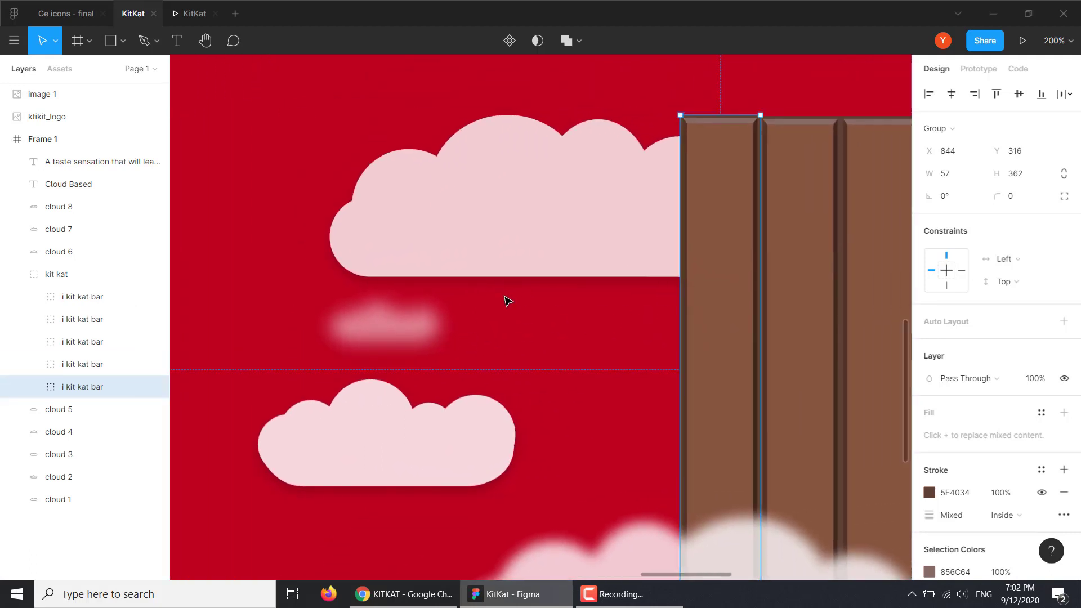
{"action": "key", "text": "Down"}
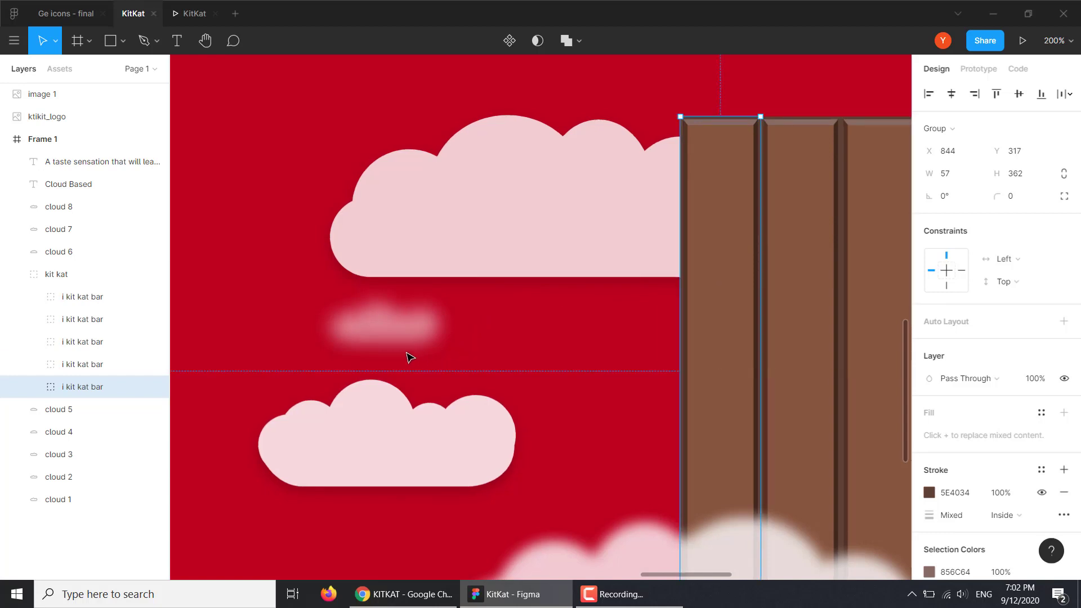
{"action": "left_click_drag", "start_coordinate": [332, 219], "coordinate": [656, 222]}
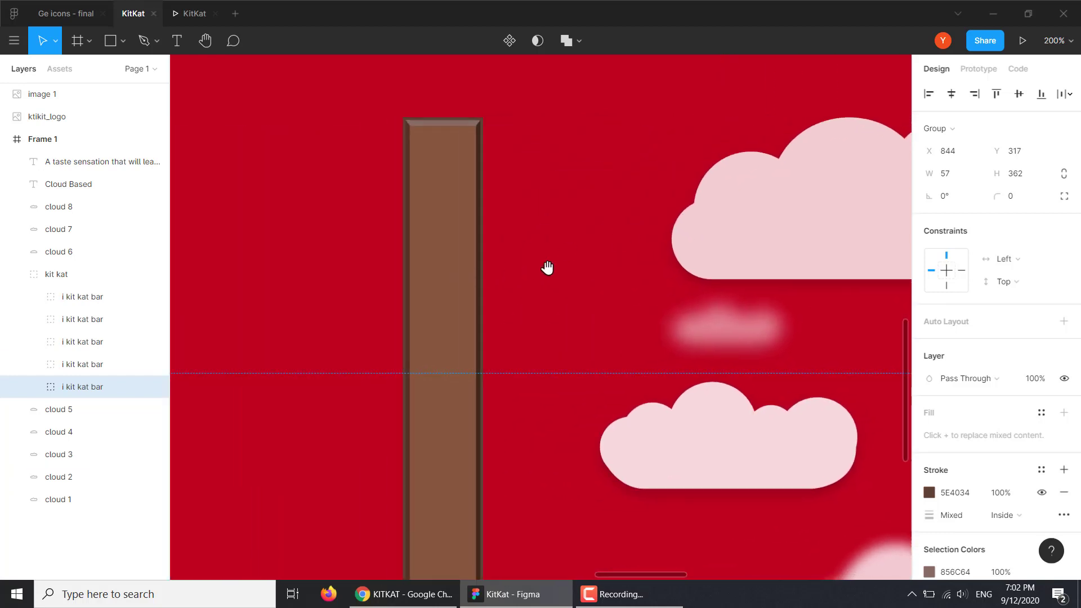
{"action": "left_click_drag", "start_coordinate": [547, 268], "coordinate": [601, 263]}
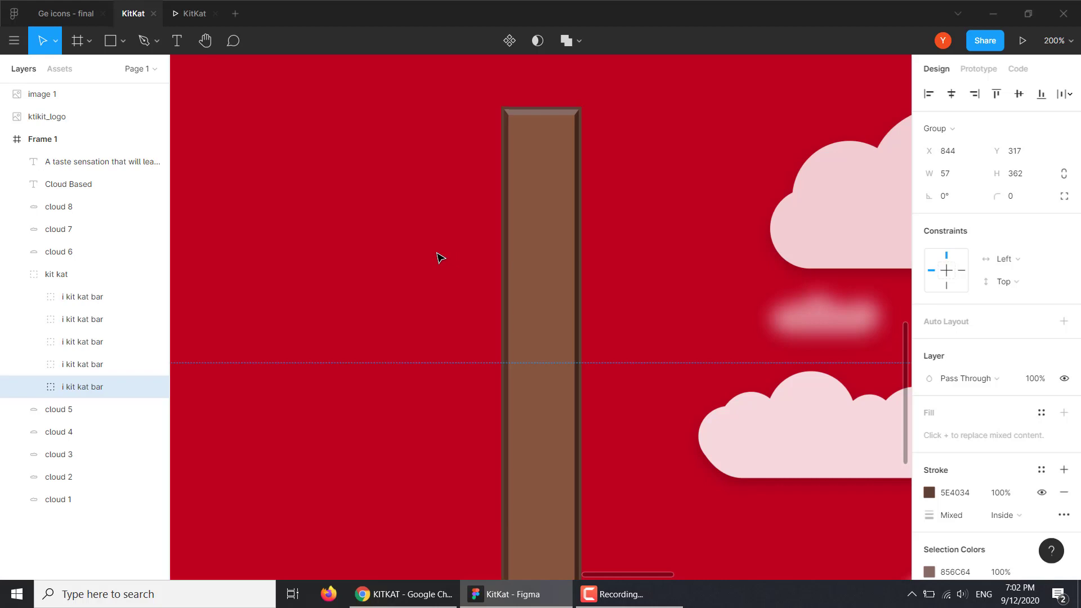
{"action": "key", "text": "ctrl+plus"}
{"action": "left_click_drag", "start_coordinate": [565, 191], "coordinate": [561, 417]}
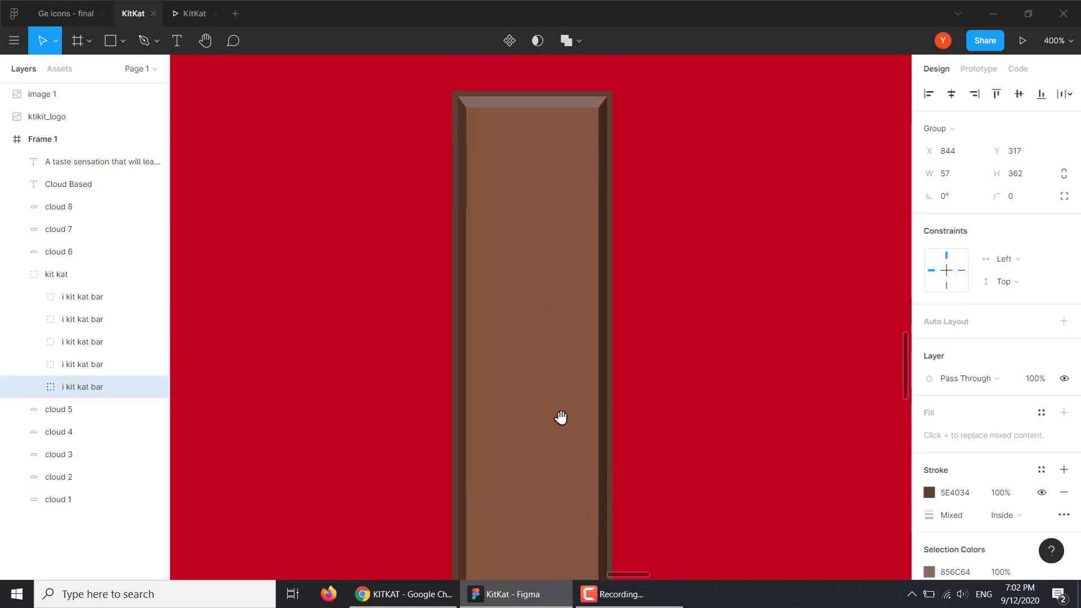
{"action": "left_click", "coordinate": [569, 287]}
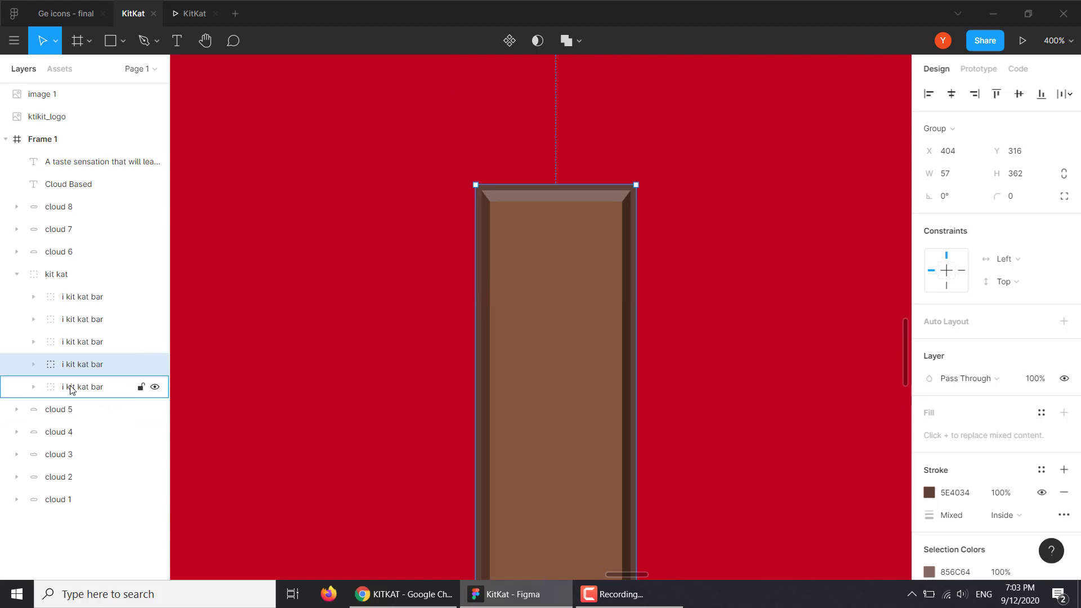
{"action": "left_click", "coordinate": [34, 364]}
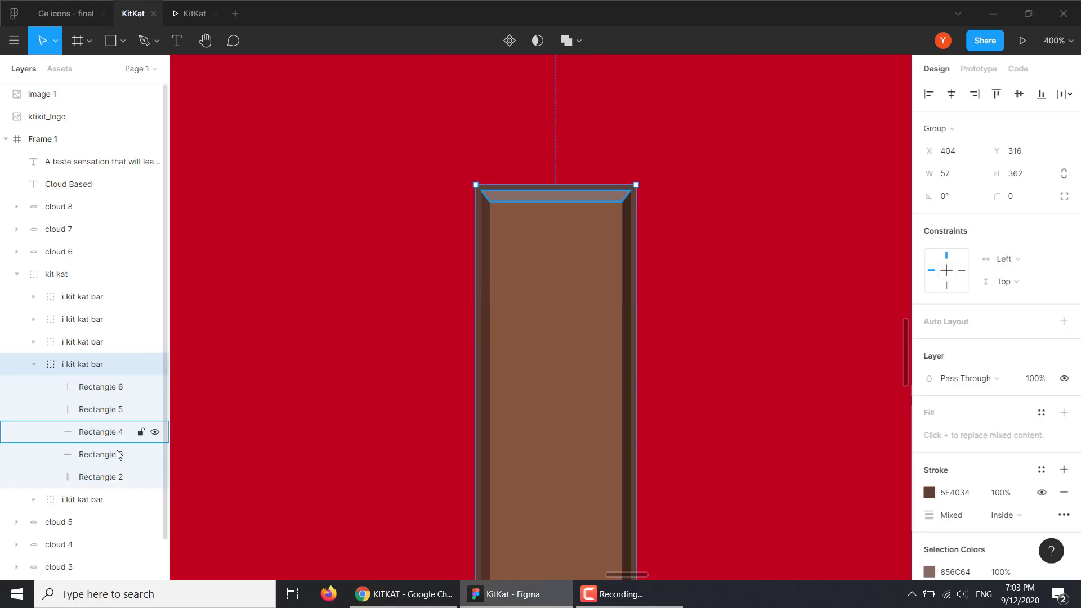
{"action": "left_click", "coordinate": [105, 478]}
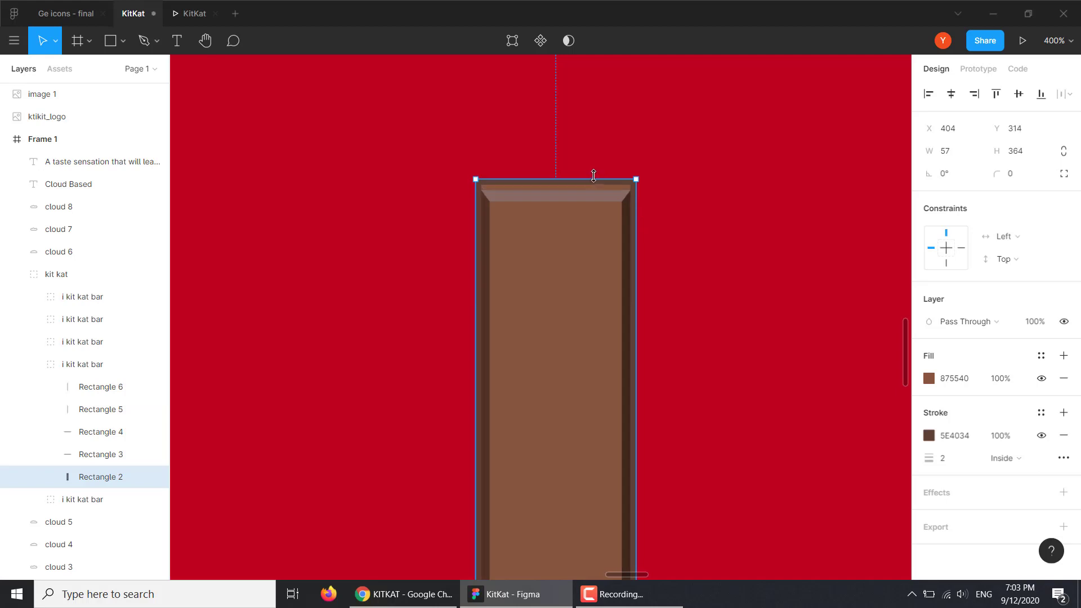
{"action": "left_click_drag", "start_coordinate": [594, 186], "coordinate": [594, 166]}
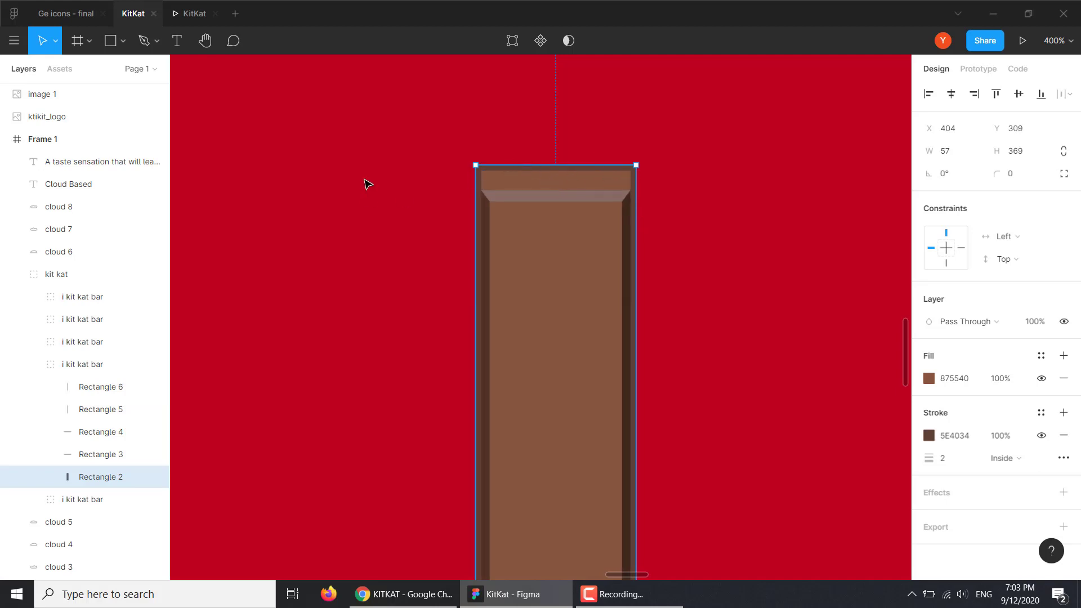
{"action": "key", "text": "ctrl+z"}
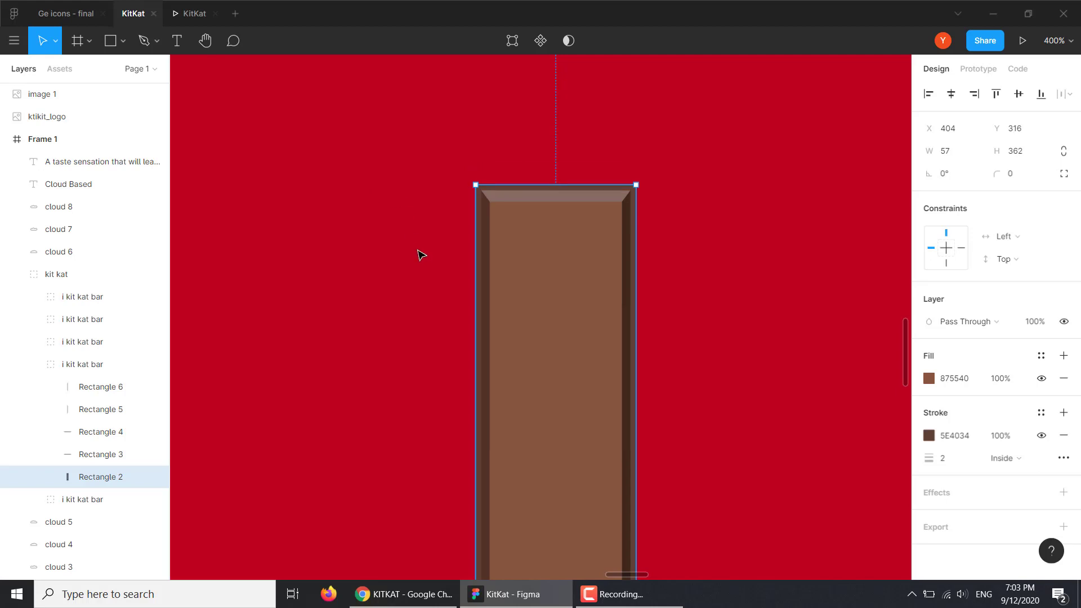
{"action": "left_click", "coordinate": [556, 198]}
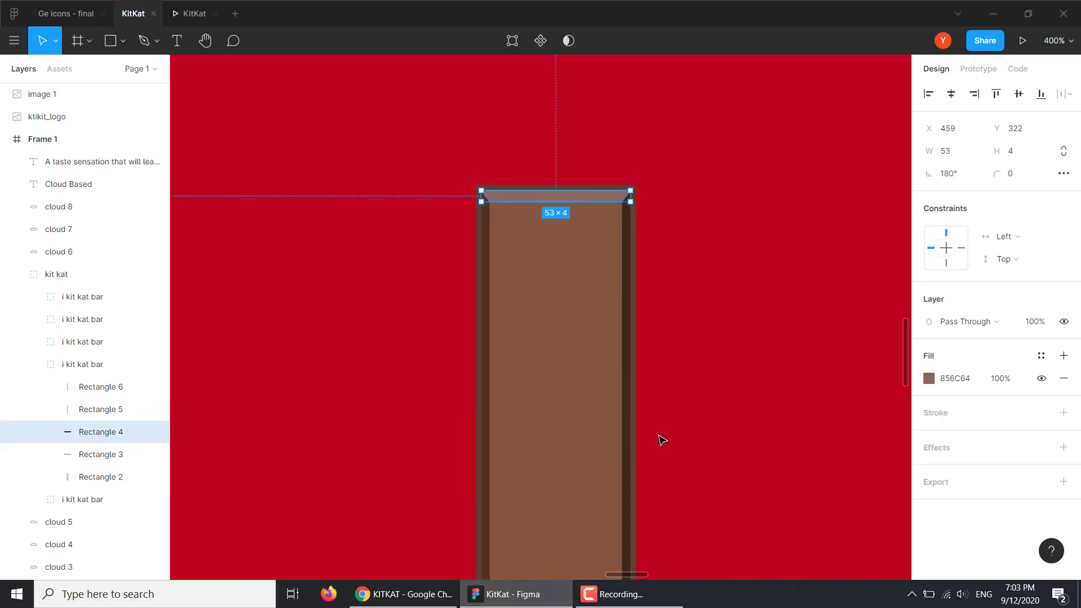
{"action": "scroll", "coordinate": [662, 440], "scroll_direction": "up", "scroll_amount": 5}
{"action": "scroll", "coordinate": [640, 343], "scroll_direction": "up", "scroll_amount": 5}
{"action": "left_click_drag", "start_coordinate": [683, 152], "coordinate": [592, 408]}
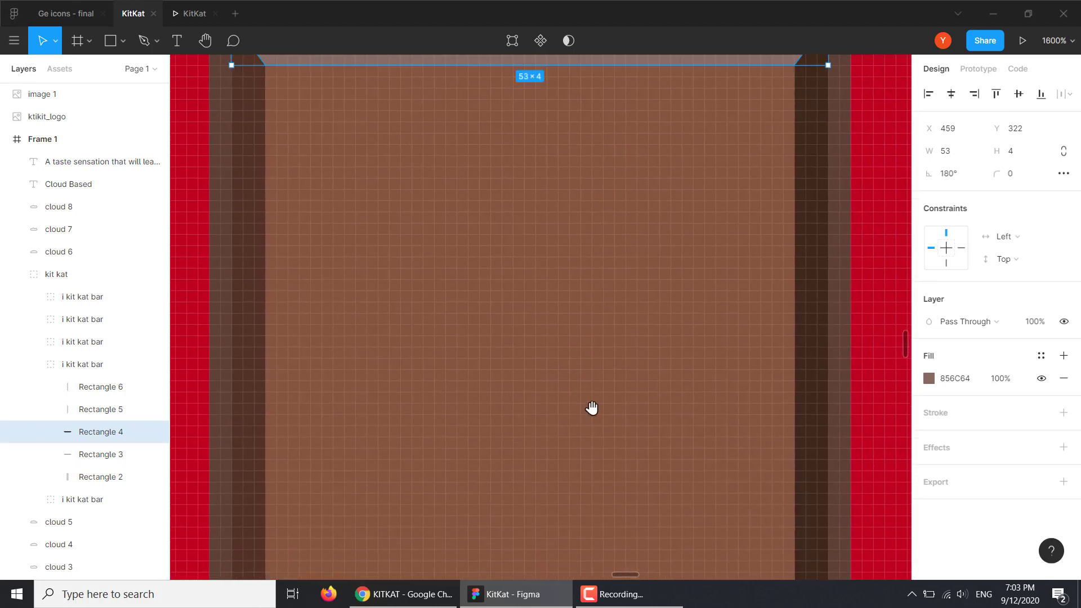
{"action": "scroll", "coordinate": [592, 408], "scroll_direction": "up", "scroll_amount": 4}
{"action": "scroll", "coordinate": [635, 316], "scroll_direction": "up", "scroll_amount": 2}
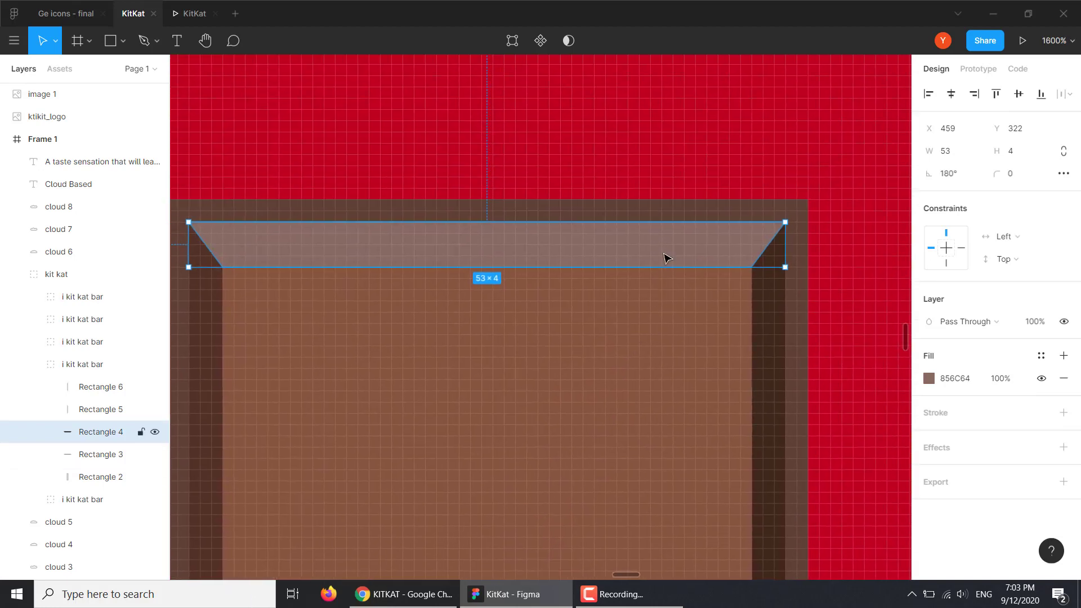
{"action": "double_click", "coordinate": [664, 258]}
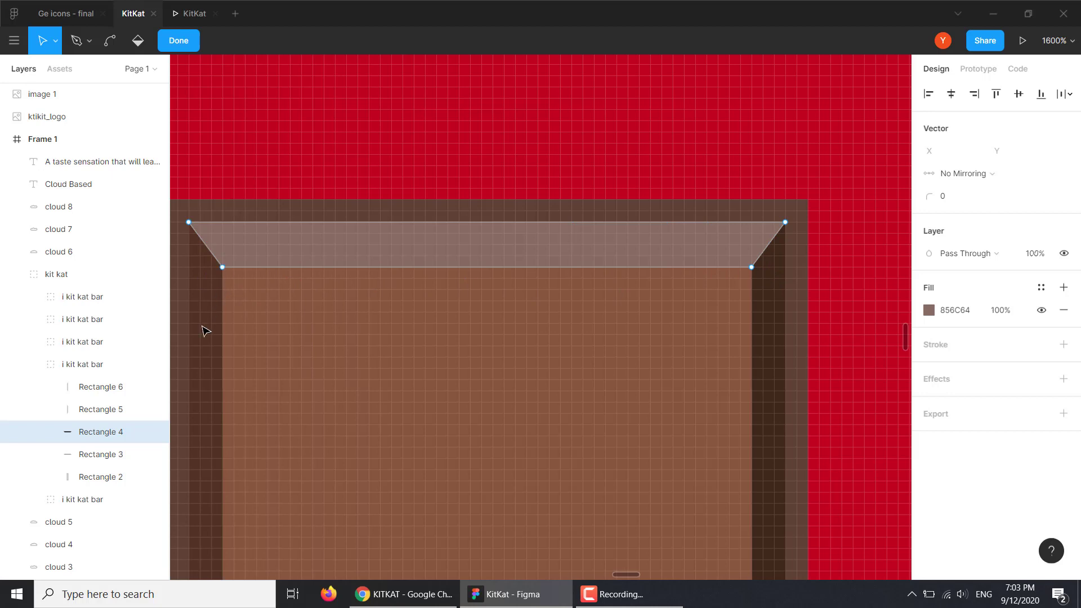
{"action": "key", "text": "Escape"}
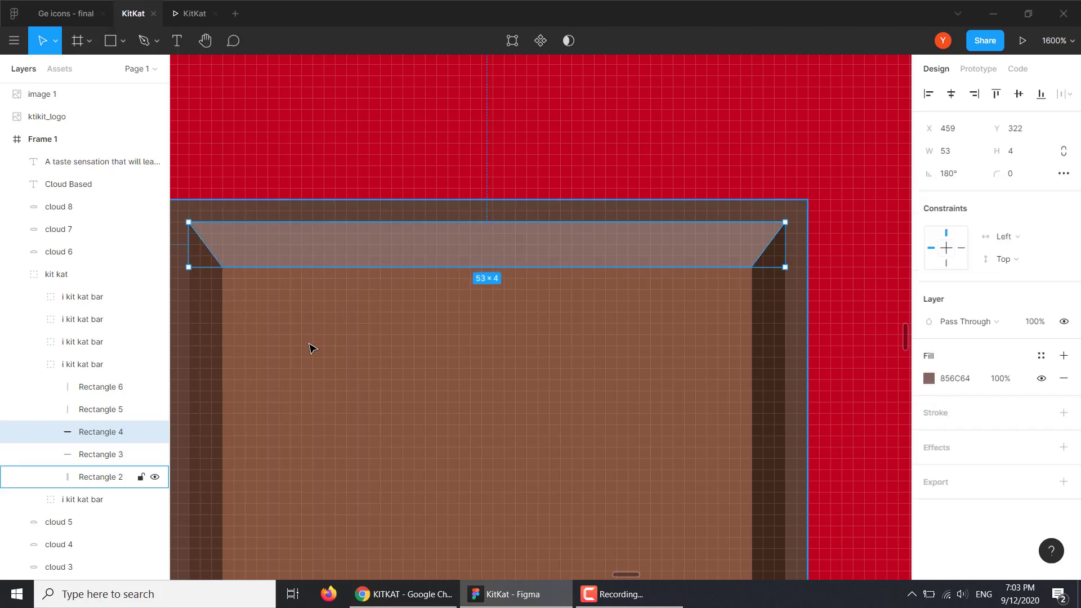
{"action": "left_click", "coordinate": [210, 330]}
{"action": "left_click", "coordinate": [770, 388]}
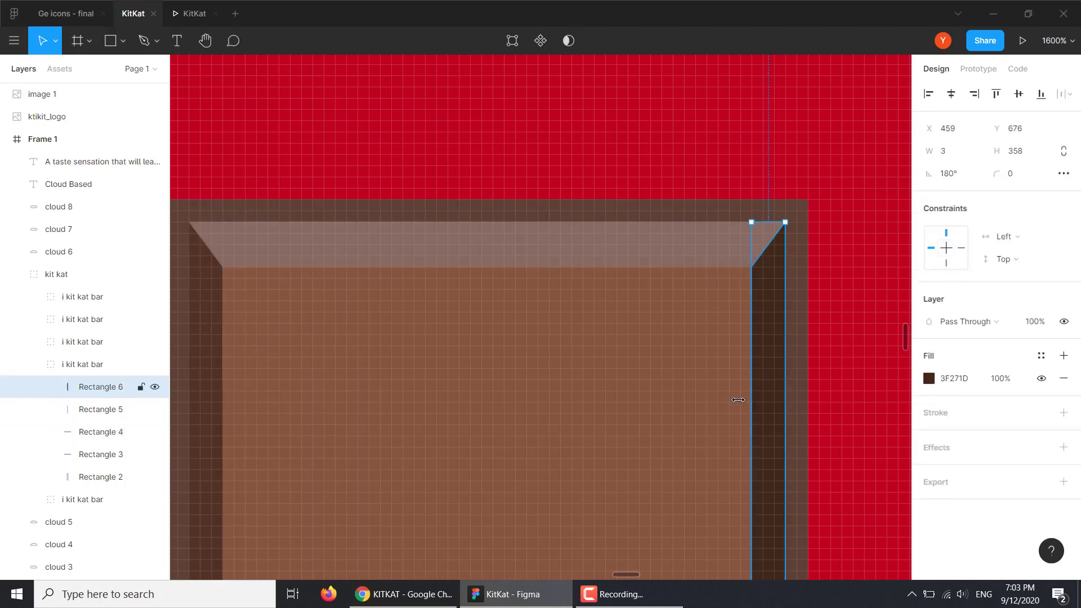
{"action": "scroll", "coordinate": [559, 403], "scroll_direction": "down", "scroll_amount": 5}
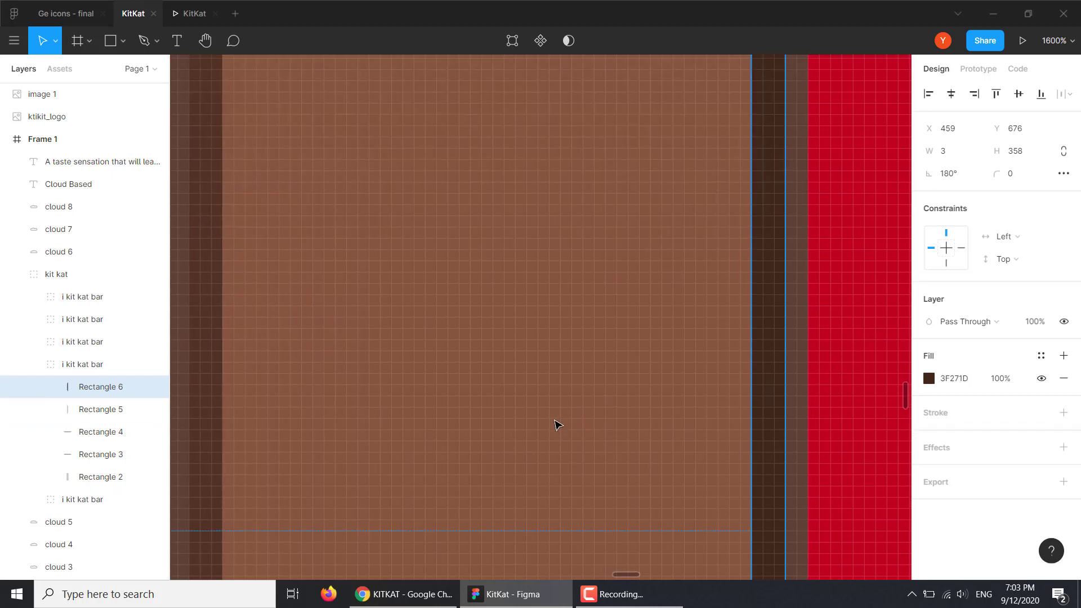
{"action": "scroll", "coordinate": [555, 426], "scroll_direction": "down", "scroll_amount": 5}
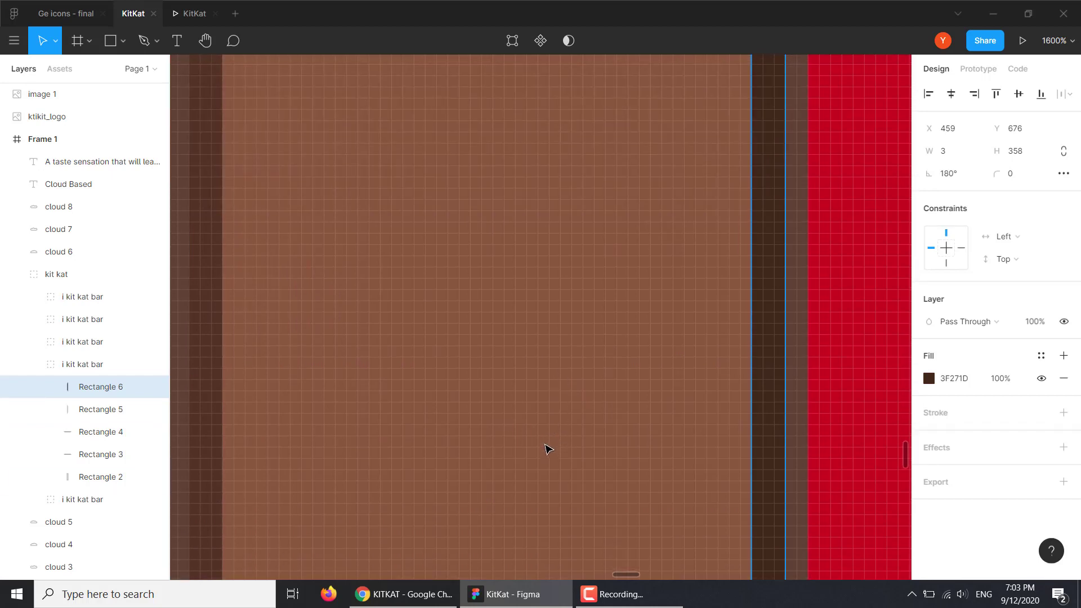
{"action": "scroll", "coordinate": [544, 448], "scroll_direction": "down", "scroll_amount": 10}
{"action": "scroll", "coordinate": [541, 450], "scroll_direction": "up", "scroll_amount": 4}
Zoom out and pan to see the KitKat bar among Frame 1's clouds
{"action": "left_click", "coordinate": [571, 448]}
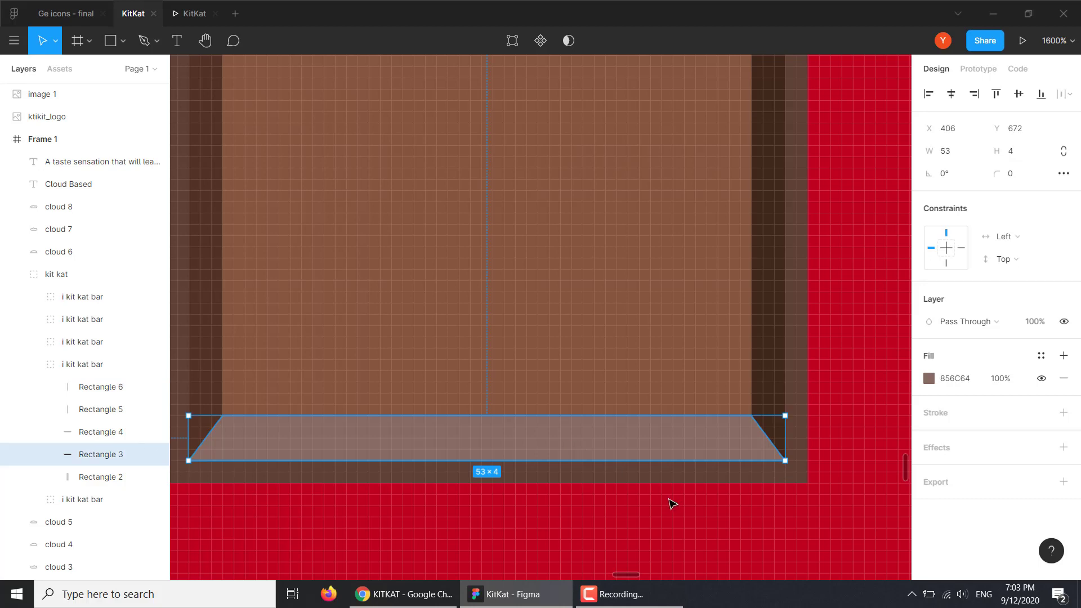
{"action": "left_click", "coordinate": [644, 565]}
{"action": "key", "text": "minus"}
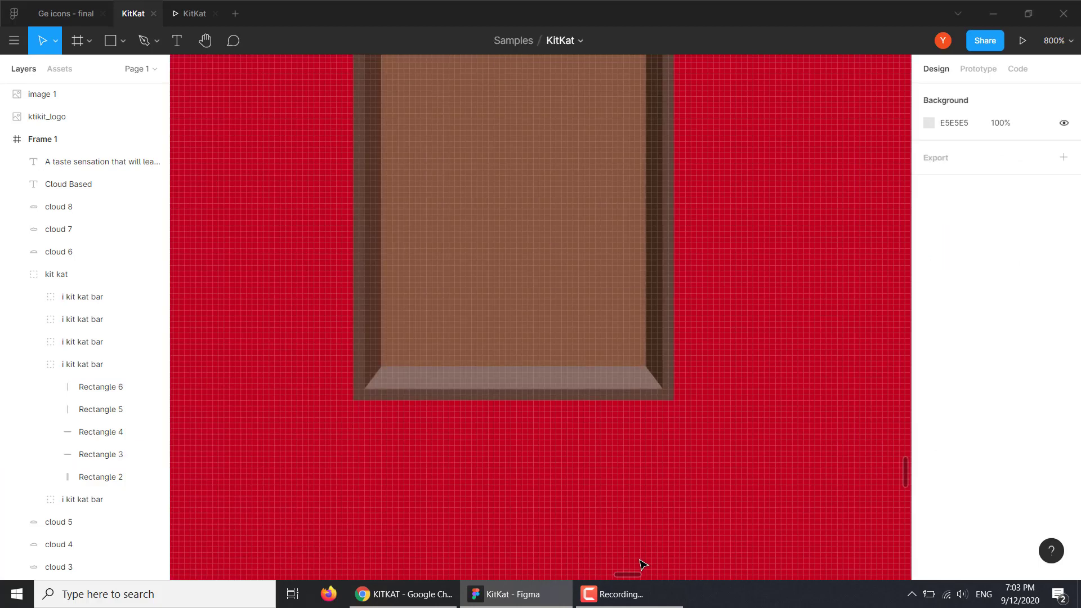
{"action": "key", "text": "minus"}
{"action": "key", "text": "minus"}
{"action": "left_click_drag", "start_coordinate": [619, 168], "coordinate": [529, 361]}
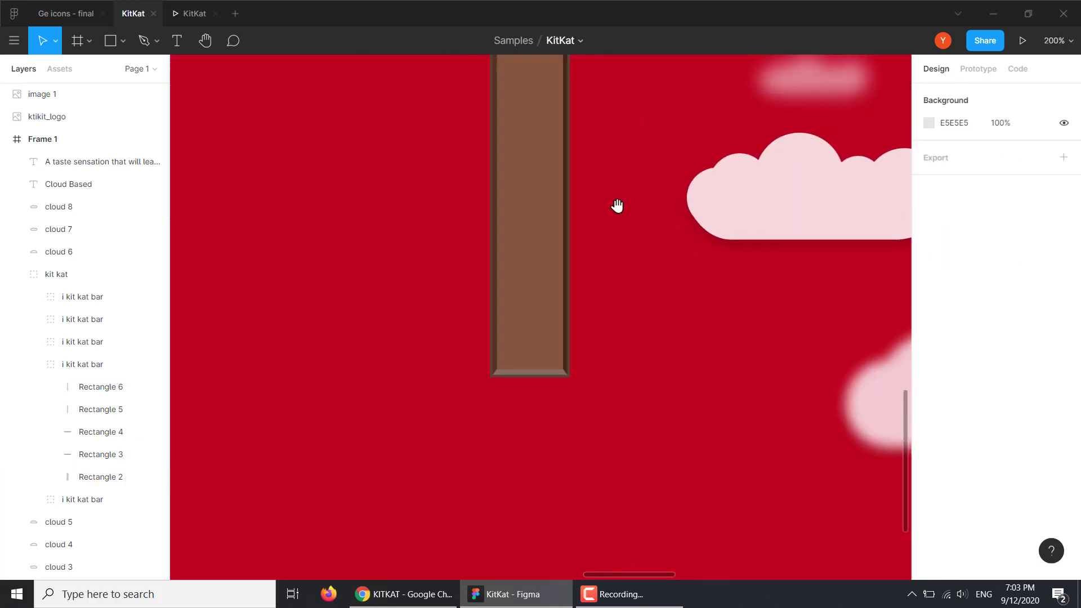
{"action": "scroll", "coordinate": [529, 360], "scroll_direction": "down", "scroll_amount": 1}
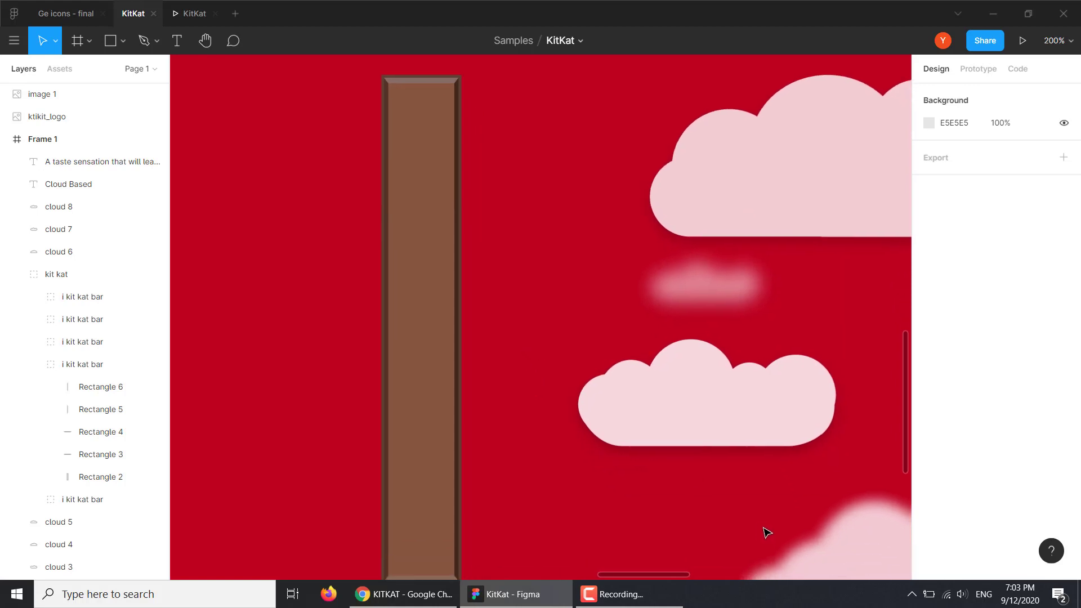
{"action": "key", "text": "minus"}
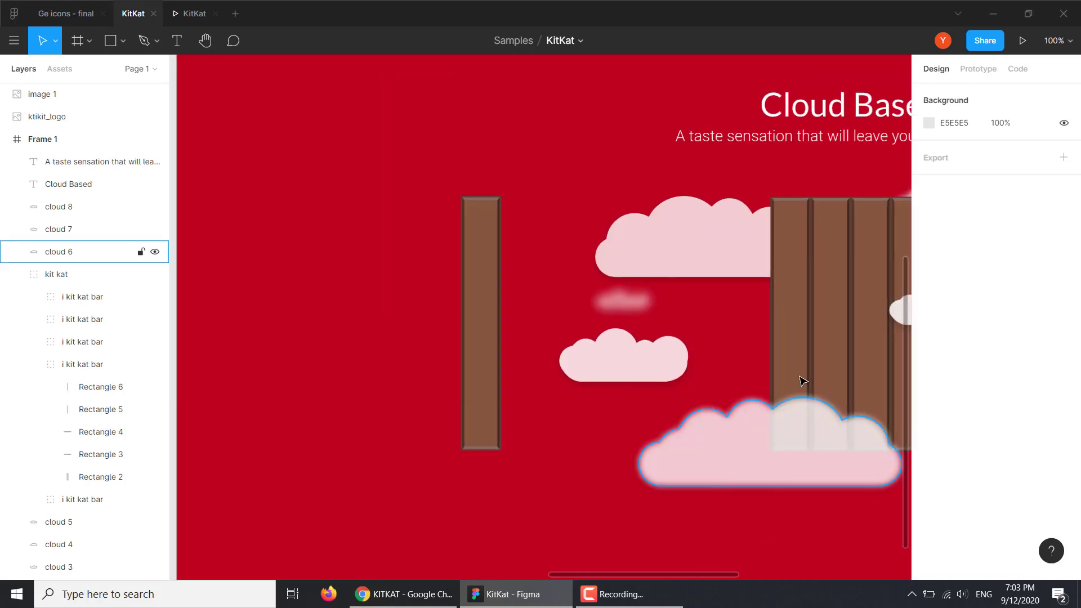
{"action": "left_click_drag", "start_coordinate": [765, 311], "coordinate": [625, 268]}
Delete the lone i kit kat bar finger standing left of the four-bar KitKat
{"action": "left_click", "coordinate": [669, 218]}
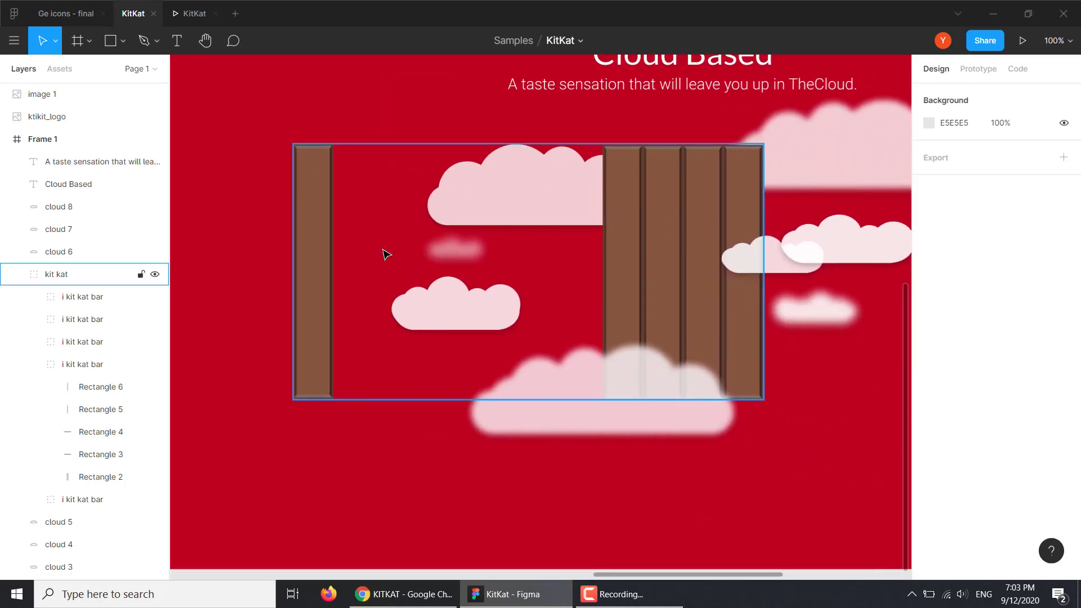
{"action": "left_click", "coordinate": [311, 223]}
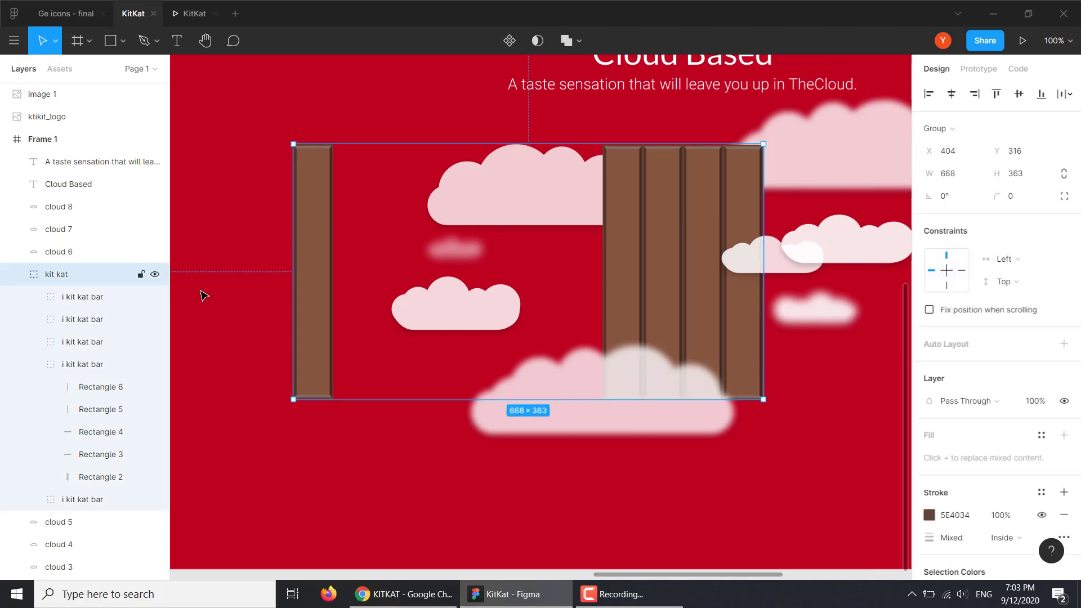
{"action": "left_click", "coordinate": [34, 364]}
{"action": "left_click", "coordinate": [89, 388]}
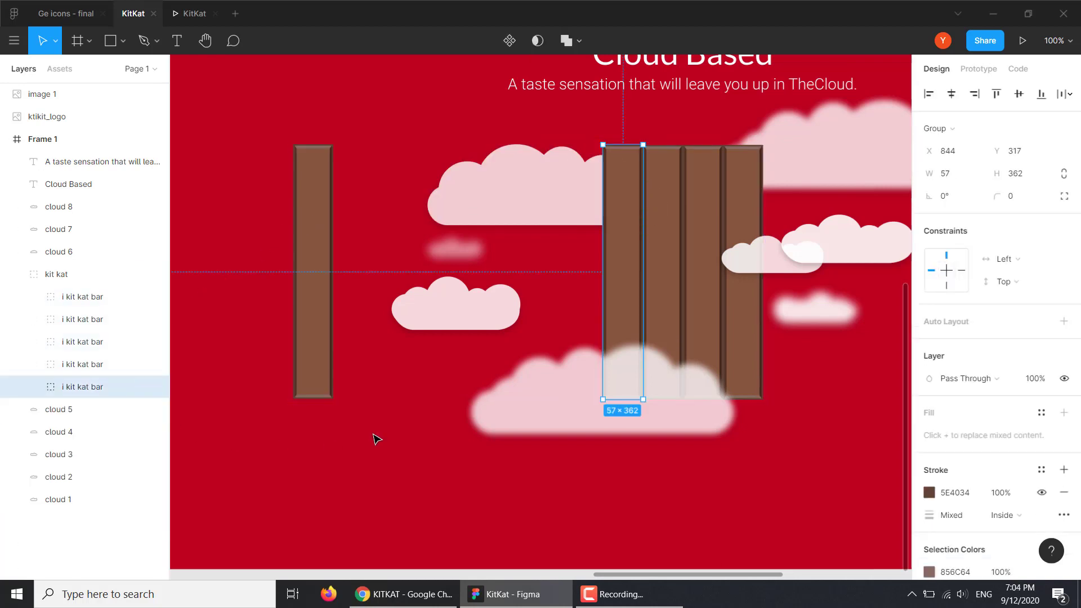
{"action": "left_click", "coordinate": [84, 364]}
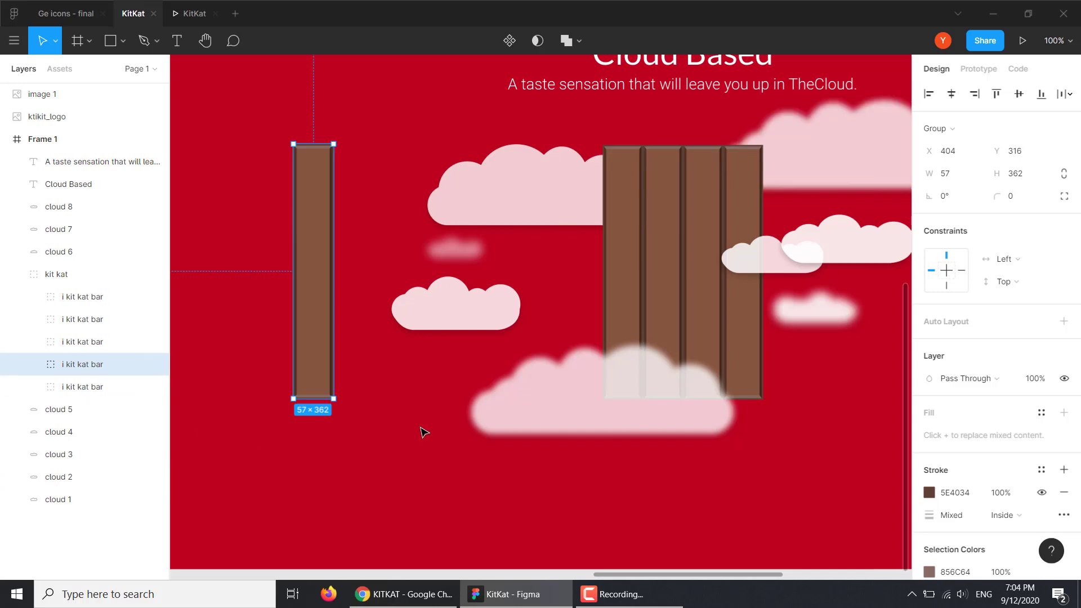
{"action": "key", "text": "Delete"}
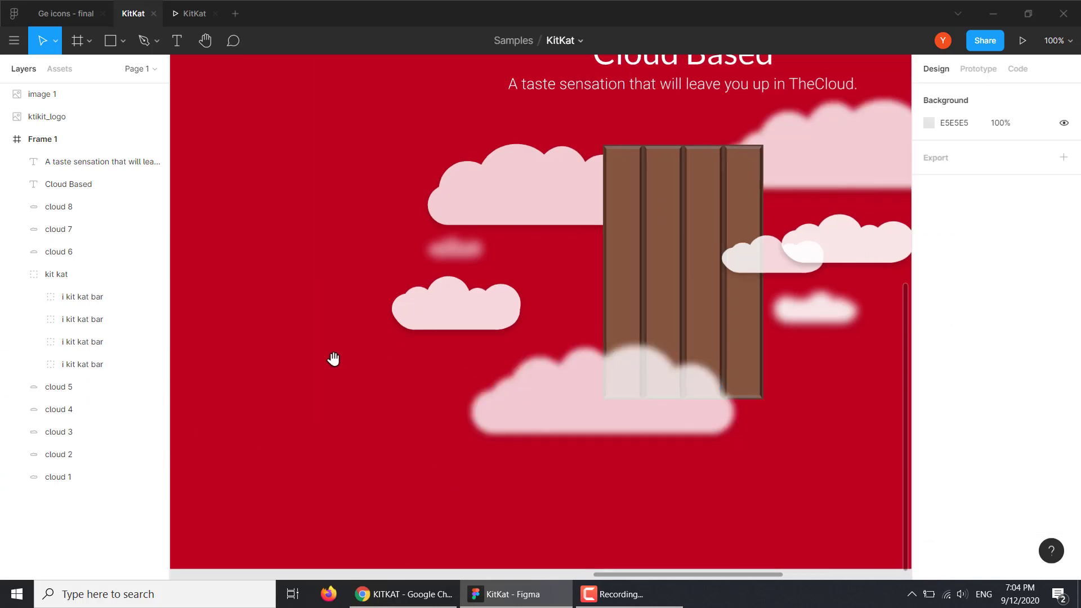
{"action": "left_click_drag", "start_coordinate": [332, 357], "coordinate": [589, 404]}
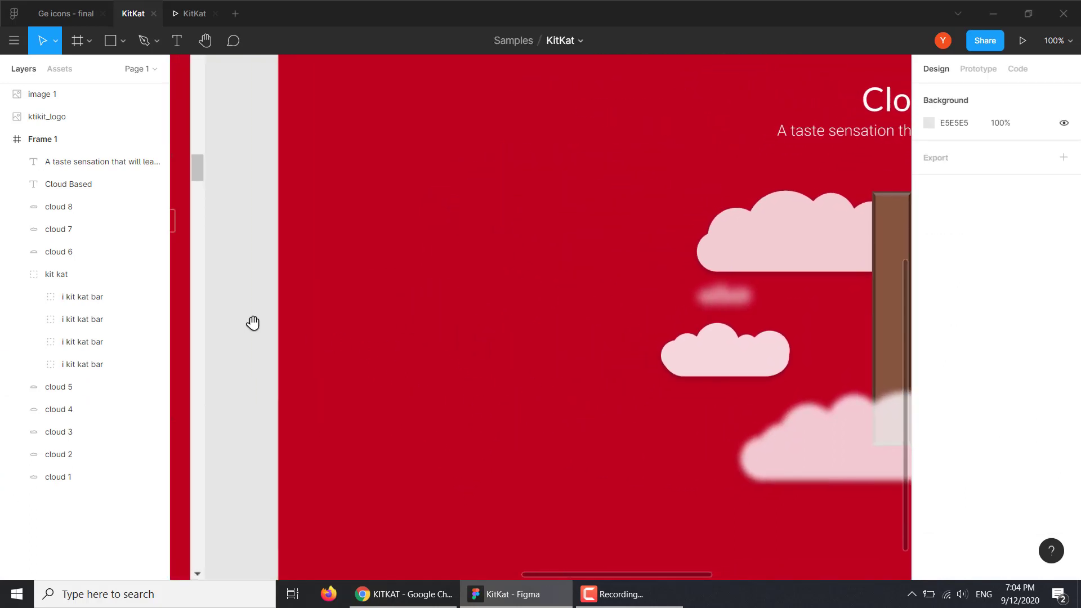
{"action": "left_click_drag", "start_coordinate": [251, 321], "coordinate": [796, 342]}
{"action": "left_click_drag", "start_coordinate": [491, 356], "coordinate": [697, 362]}
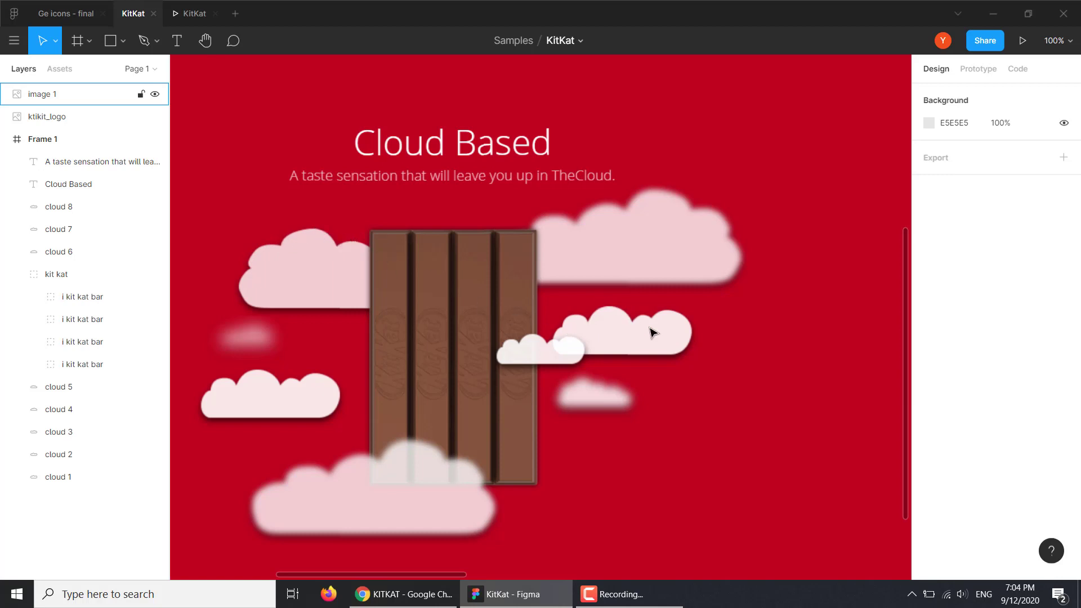
{"action": "left_click_drag", "start_coordinate": [767, 361], "coordinate": [410, 333]}
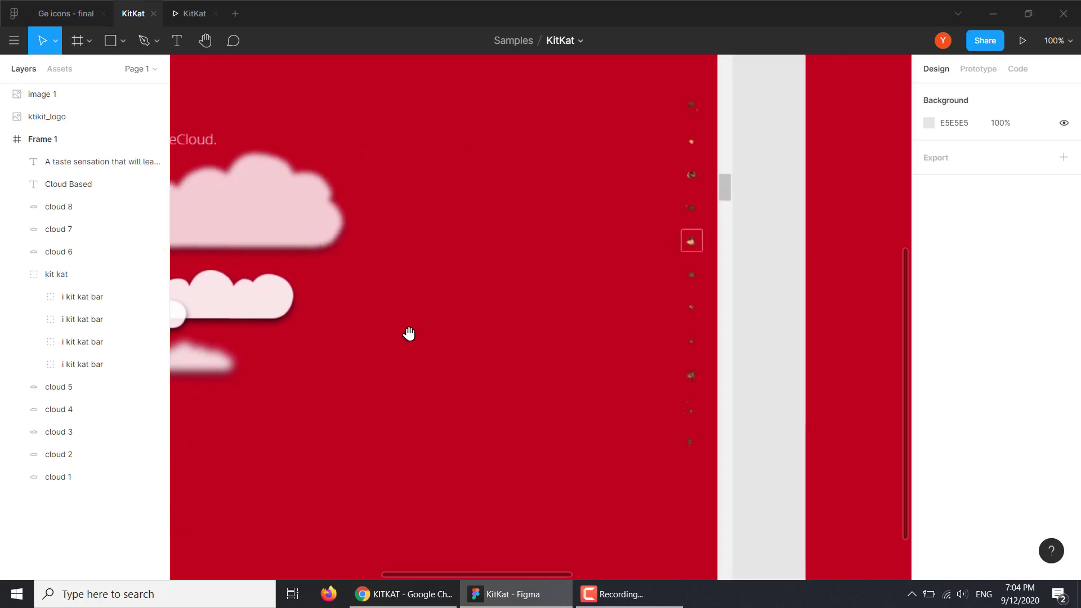
{"action": "mouse_move", "coordinate": [663, 322]}
{"action": "left_mouse_down"}
{"action": "mouse_move", "coordinate": [405, 343]}
{"action": "mouse_move", "coordinate": [326, 321]}
{"action": "mouse_move", "coordinate": [411, 302]}
{"action": "left_mouse_up"}
{"action": "left_click", "coordinate": [606, 246]}
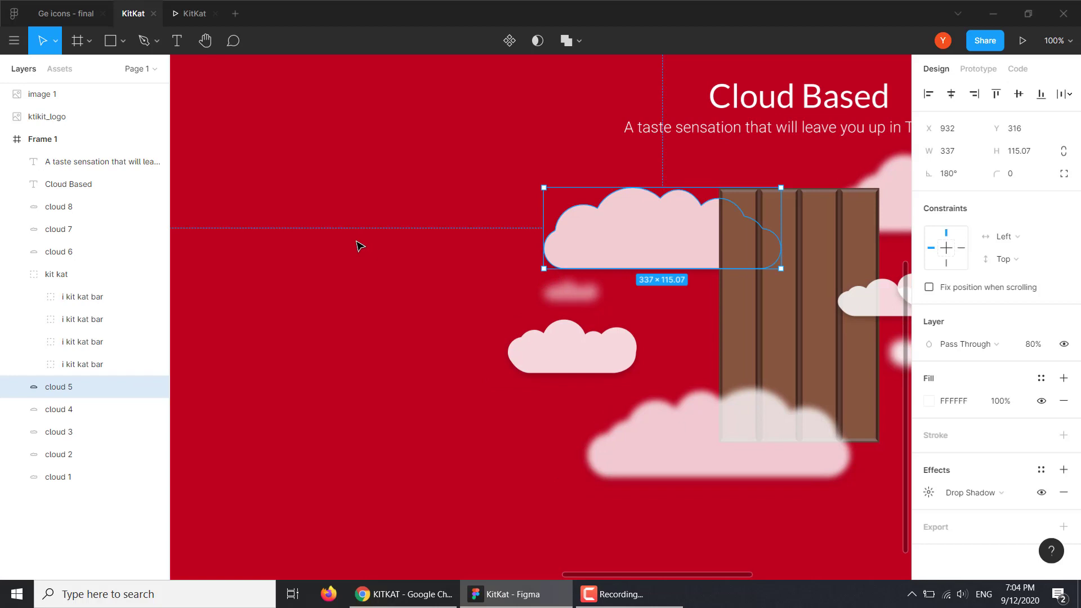
Duplicate cloud 5 as cloud 9 on Frame 1's left side and inspect its shapes
{"action": "key", "text": "ctrl+d"}
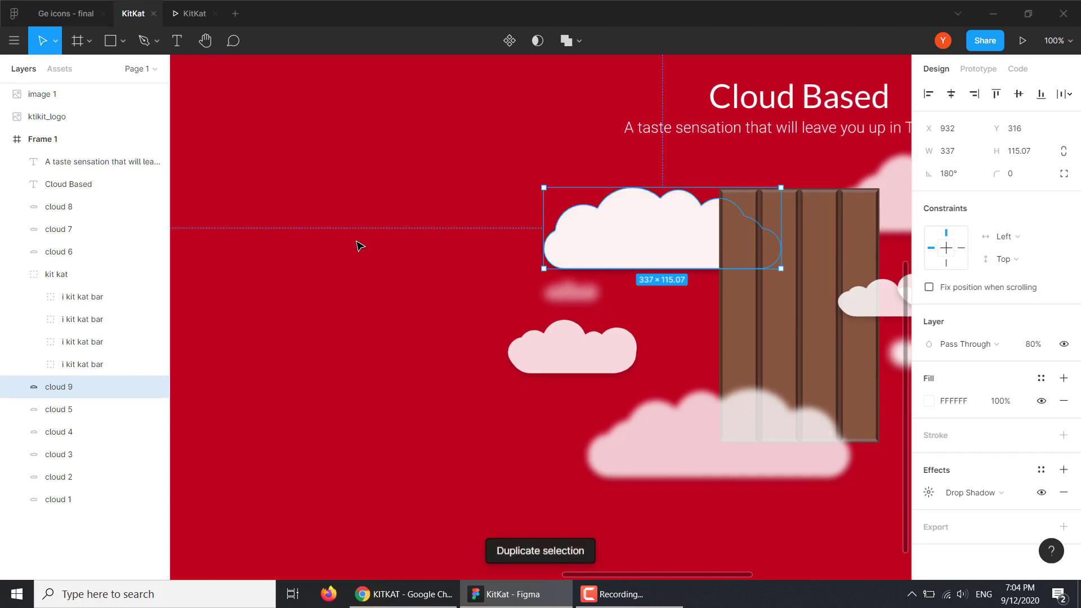
{"action": "mouse_move", "coordinate": [596, 238]}
{"action": "left_mouse_down"}
{"action": "mouse_move", "coordinate": [318, 145]}
{"action": "mouse_move", "coordinate": [271, 229]}
{"action": "left_mouse_up"}
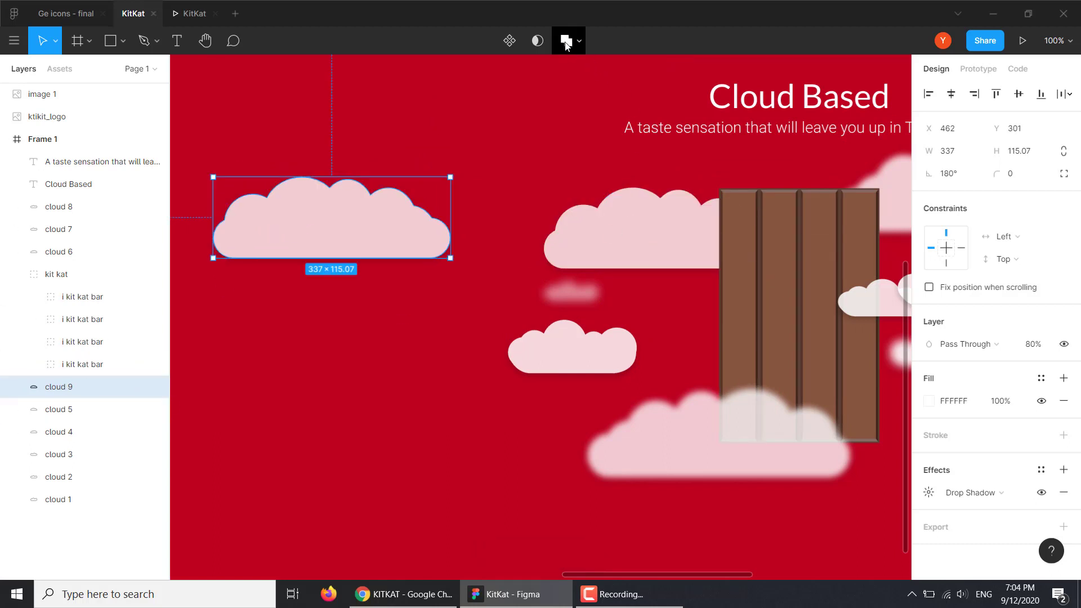
{"action": "mouse_move", "coordinate": [82, 364]}
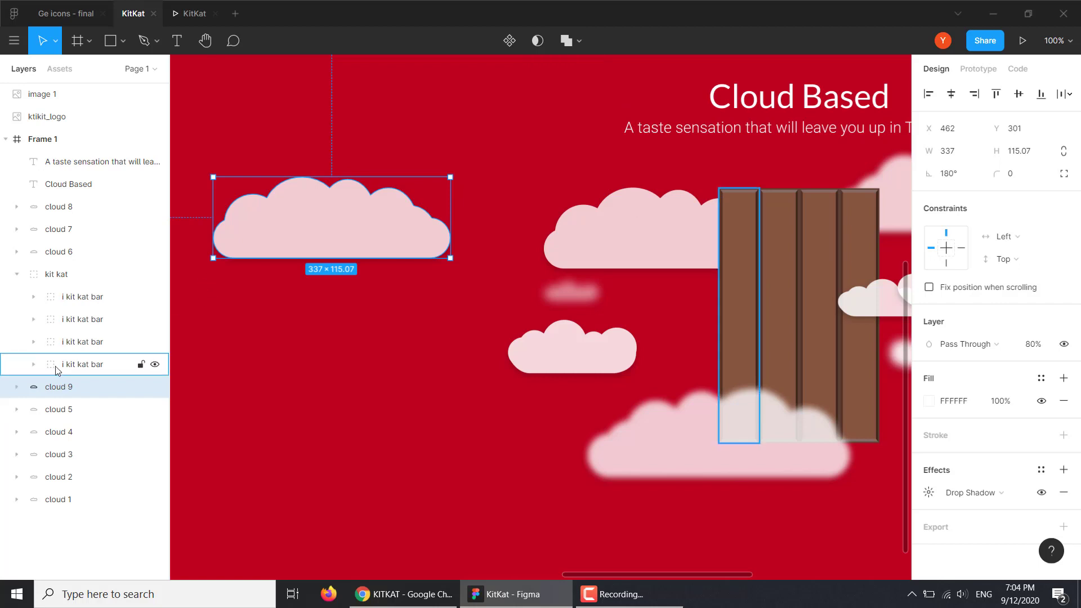
{"action": "left_click", "coordinate": [17, 388]}
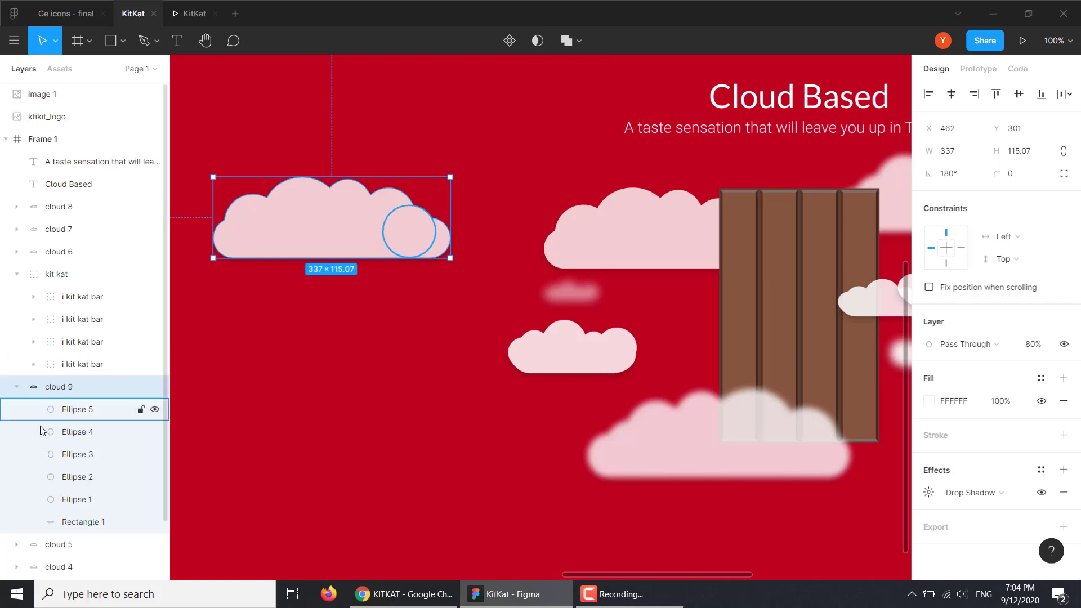
{"action": "left_click", "coordinate": [65, 412]}
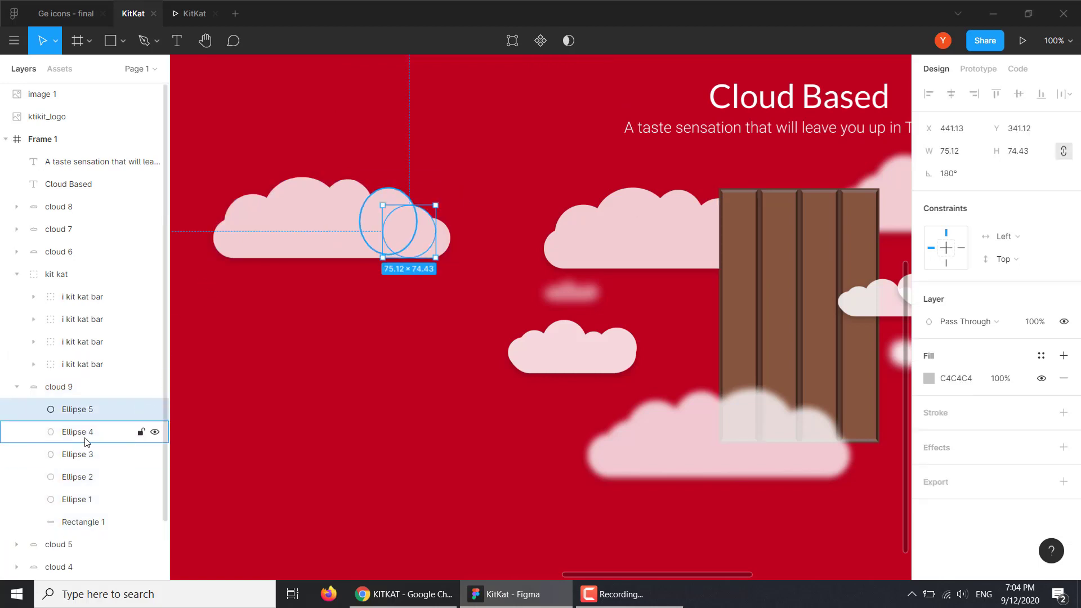
{"action": "left_click", "coordinate": [79, 454]}
{"action": "left_click", "coordinate": [82, 481]}
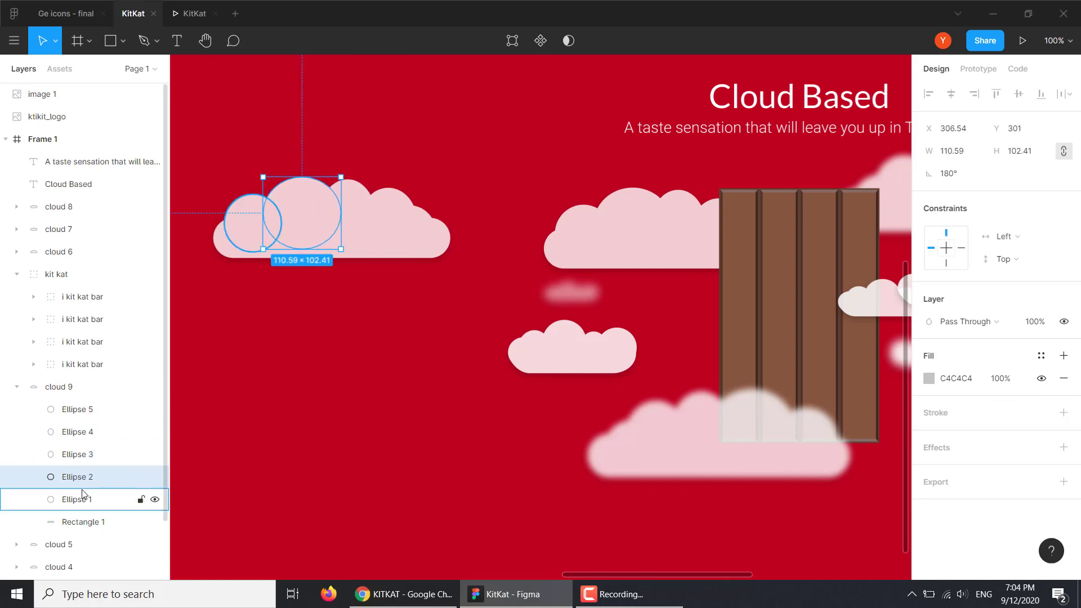
{"action": "left_click", "coordinate": [86, 522]}
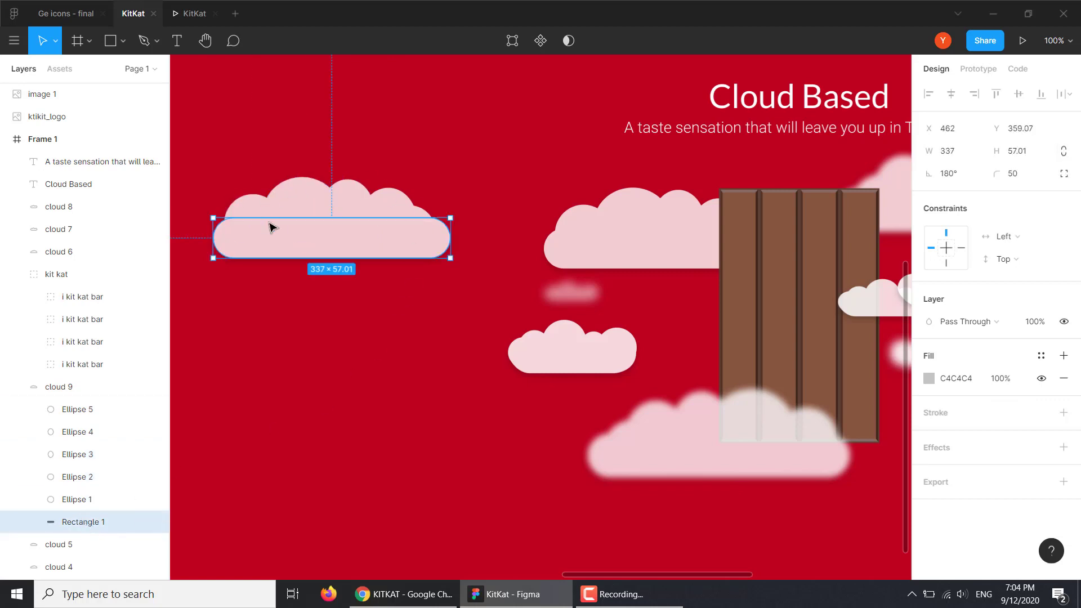
Raise Ellipses 1–5 onto the rounded base to form cloud 9's bumps, then collapse the group
{"action": "left_click_drag", "start_coordinate": [388, 204], "coordinate": [420, 161]}
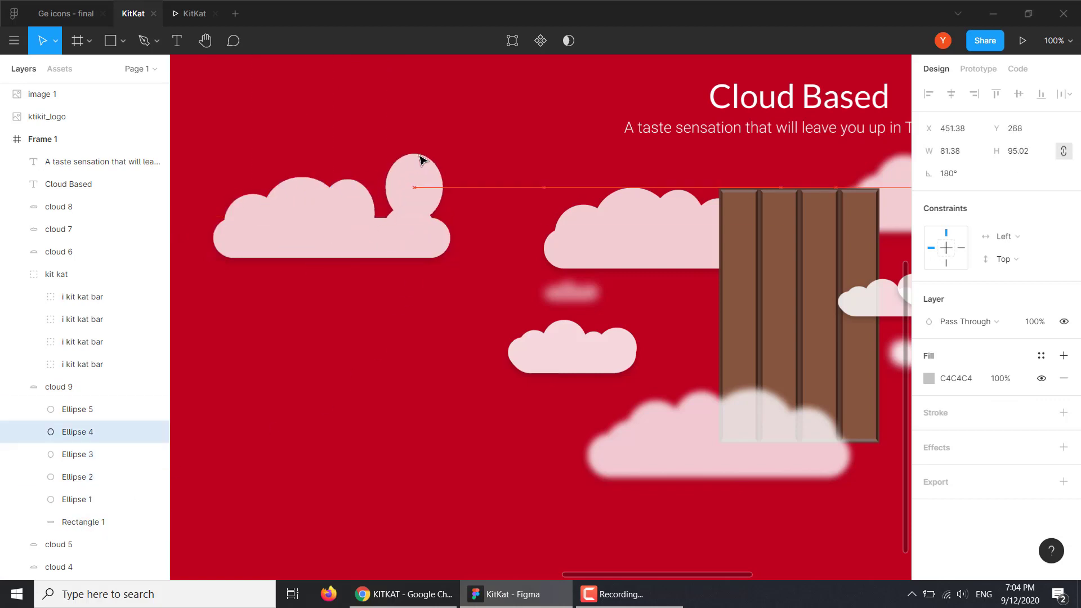
{"action": "left_click_drag", "start_coordinate": [345, 198], "coordinate": [359, 105]}
{"action": "left_click_drag", "start_coordinate": [299, 194], "coordinate": [292, 155]}
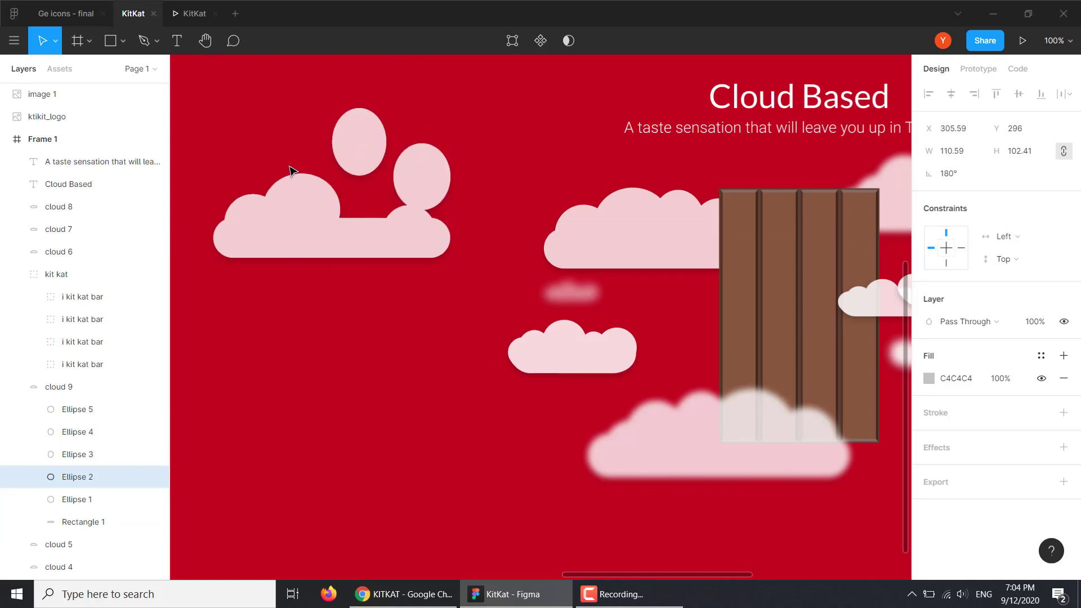
{"action": "left_click_drag", "start_coordinate": [240, 211], "coordinate": [241, 185]}
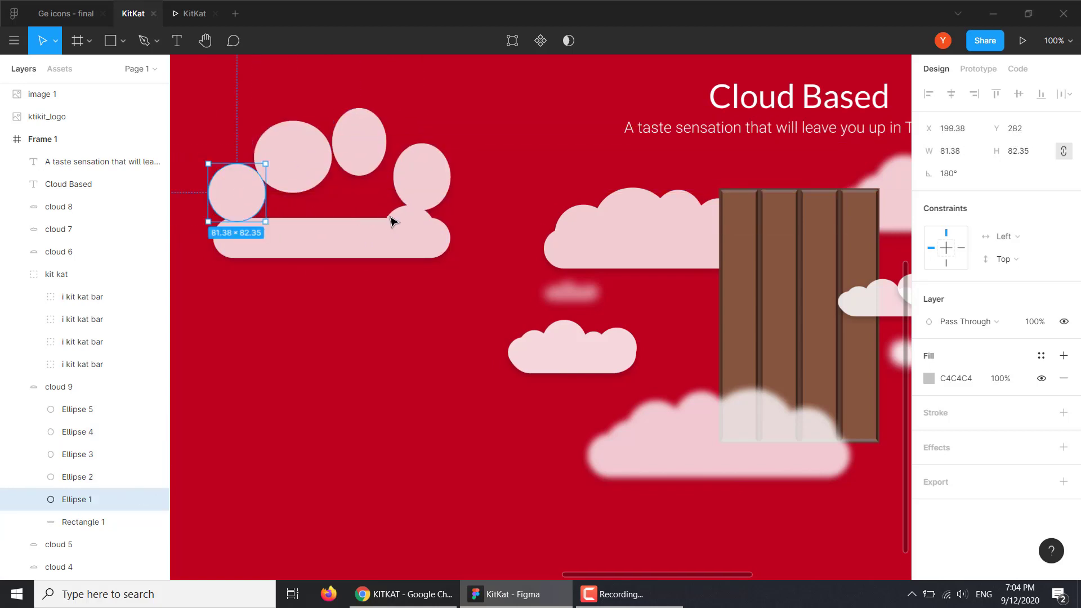
{"action": "left_click_drag", "start_coordinate": [394, 219], "coordinate": [354, 202]}
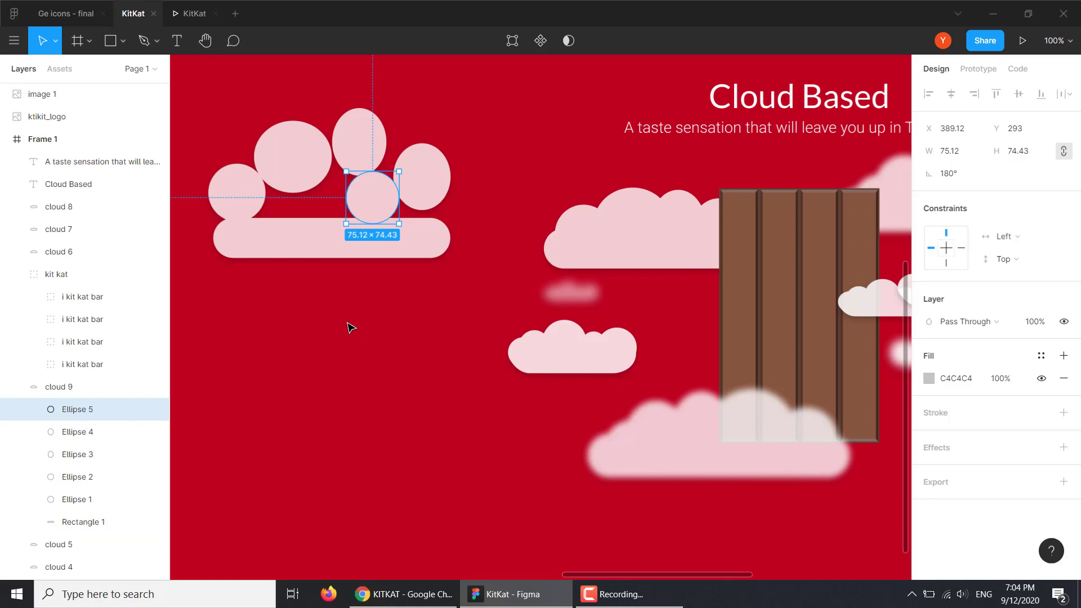
{"action": "key", "text": "Tab"}
{"action": "key", "text": "Tab"}
{"action": "key", "text": "Tab"}
{"action": "key", "text": "shift+Tab"}
{"action": "key", "text": "shift+Tab"}
{"action": "key", "text": "Tab"}
{"action": "key", "text": "Tab"}
{"action": "key", "text": "Tab"}
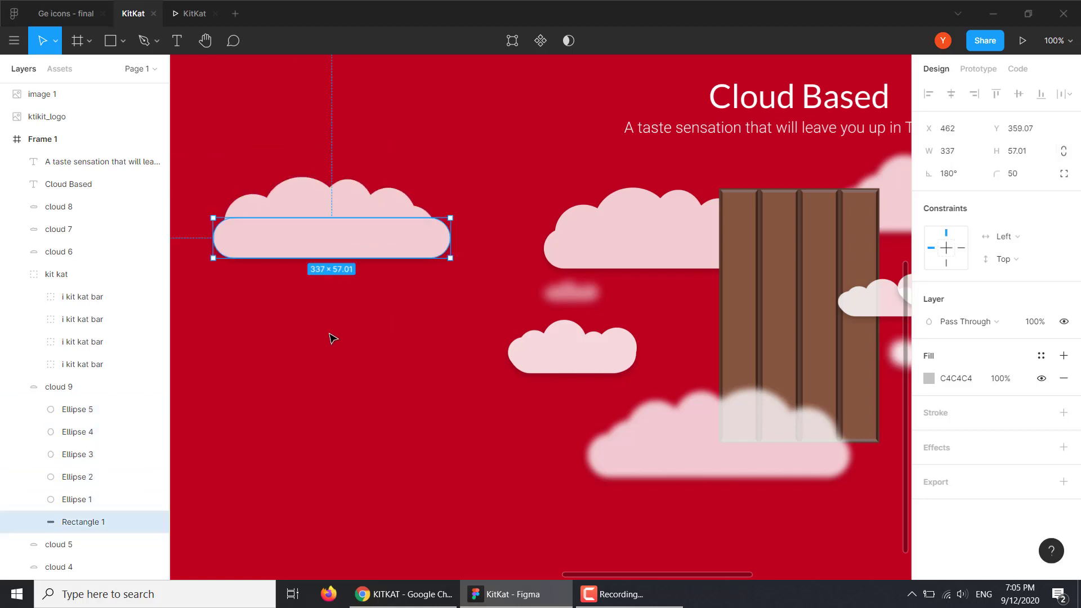
{"action": "left_click", "coordinate": [18, 387]}
Drag cloud 9 from X462, Y301 to X499, Y274, leaving boolean options unchanged
{"action": "left_click", "coordinate": [66, 387]}
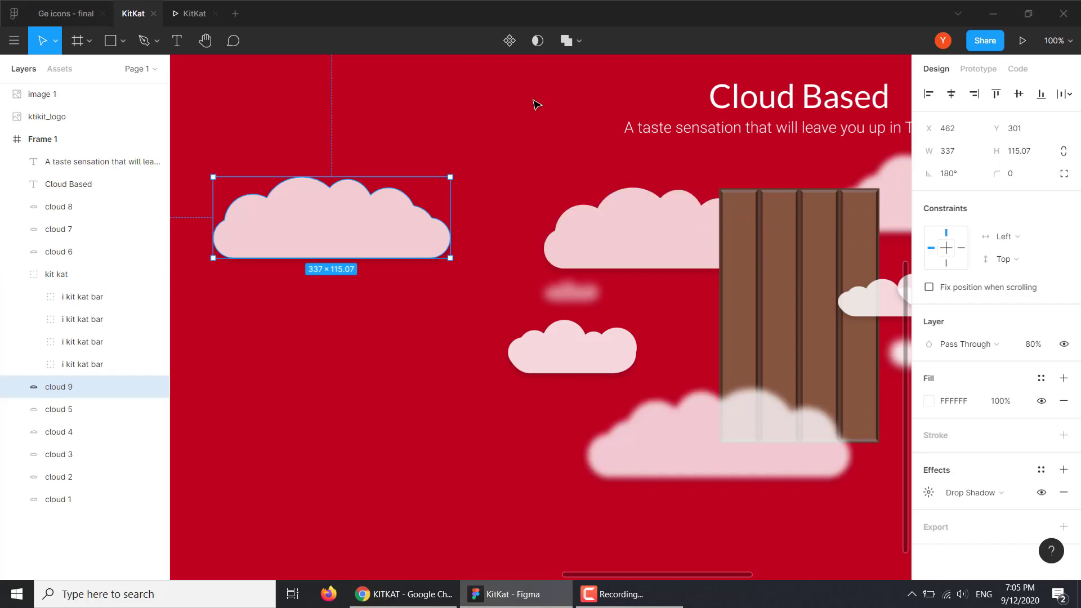
{"action": "left_click", "coordinate": [579, 42]}
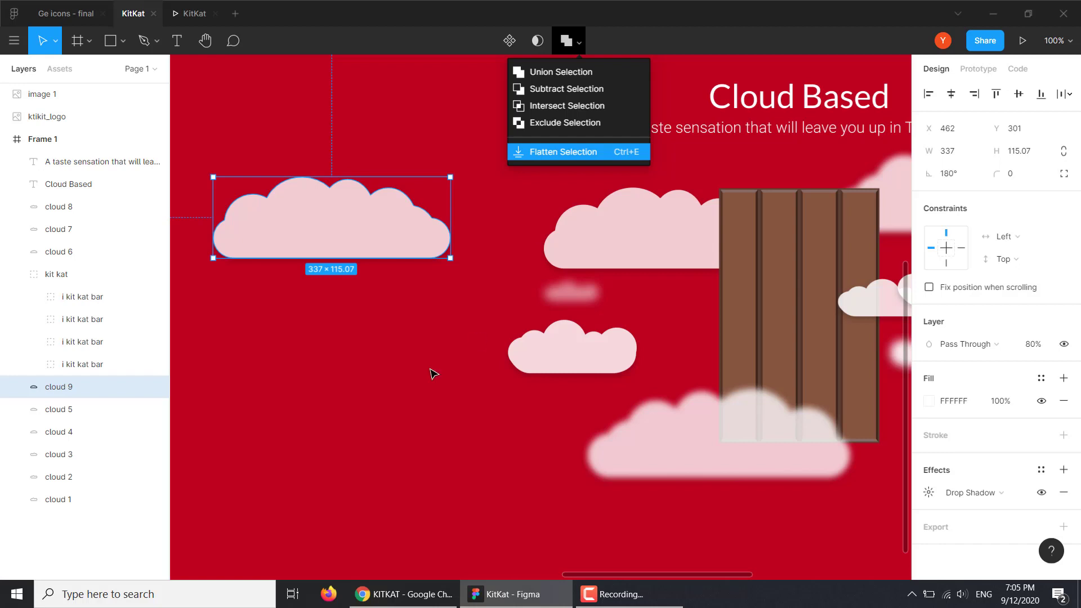
{"action": "left_click", "coordinate": [366, 410]}
{"action": "mouse_move", "coordinate": [313, 231]}
{"action": "left_mouse_down"}
{"action": "mouse_move", "coordinate": [362, 232]}
{"action": "mouse_move", "coordinate": [347, 198]}
{"action": "left_mouse_up"}
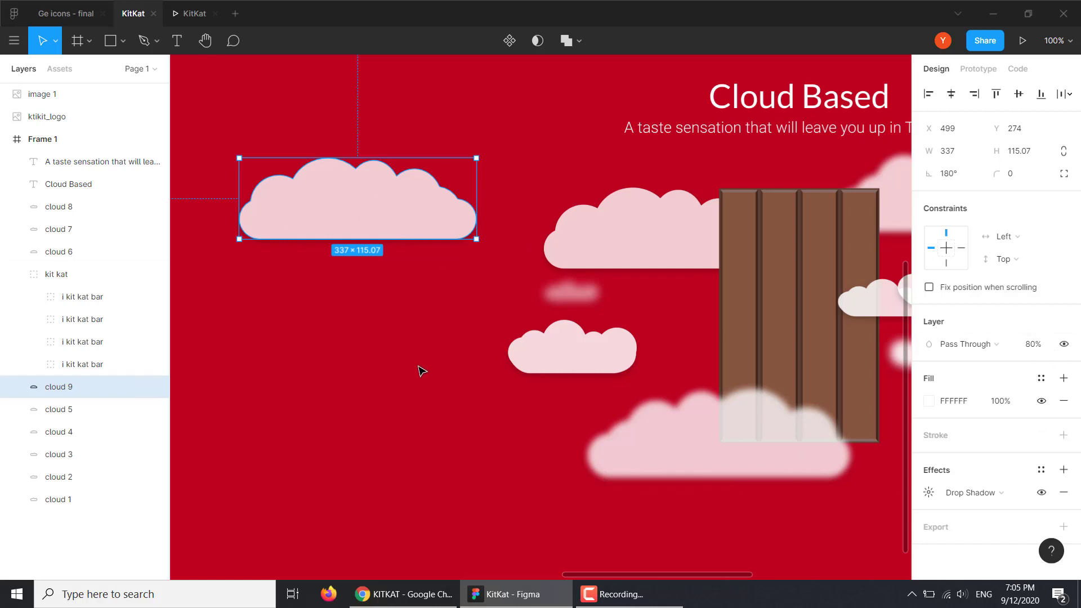
{"action": "key", "text": "minus"}
{"action": "left_click_drag", "start_coordinate": [316, 340], "coordinate": [693, 240]}
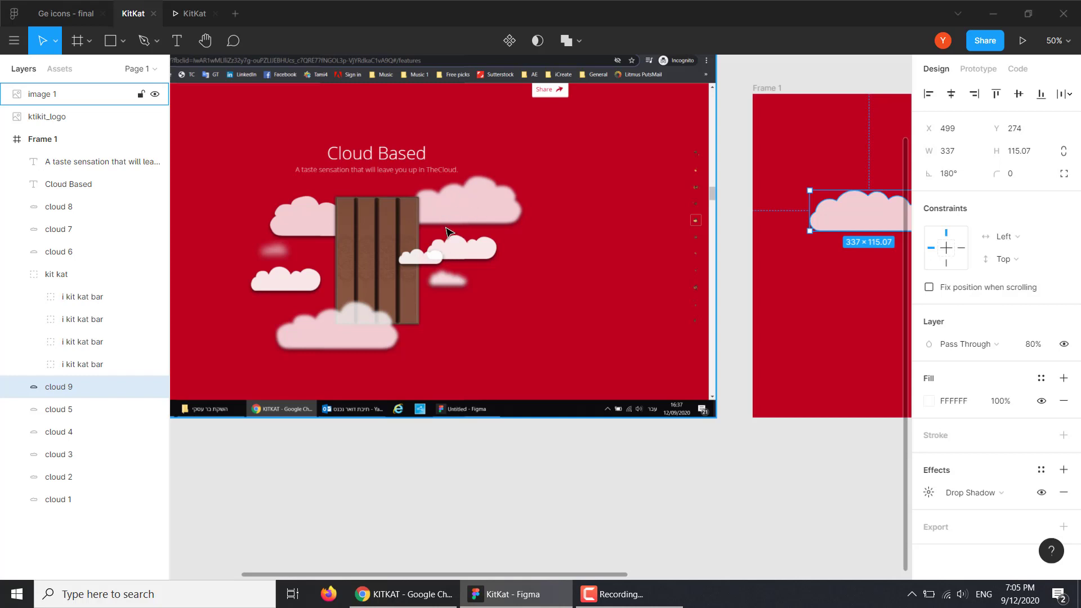
Resize cloud 9 to about 250 × 85 and set its layer opacity to 80%
{"action": "left_click_drag", "start_coordinate": [716, 297], "coordinate": [401, 292]}
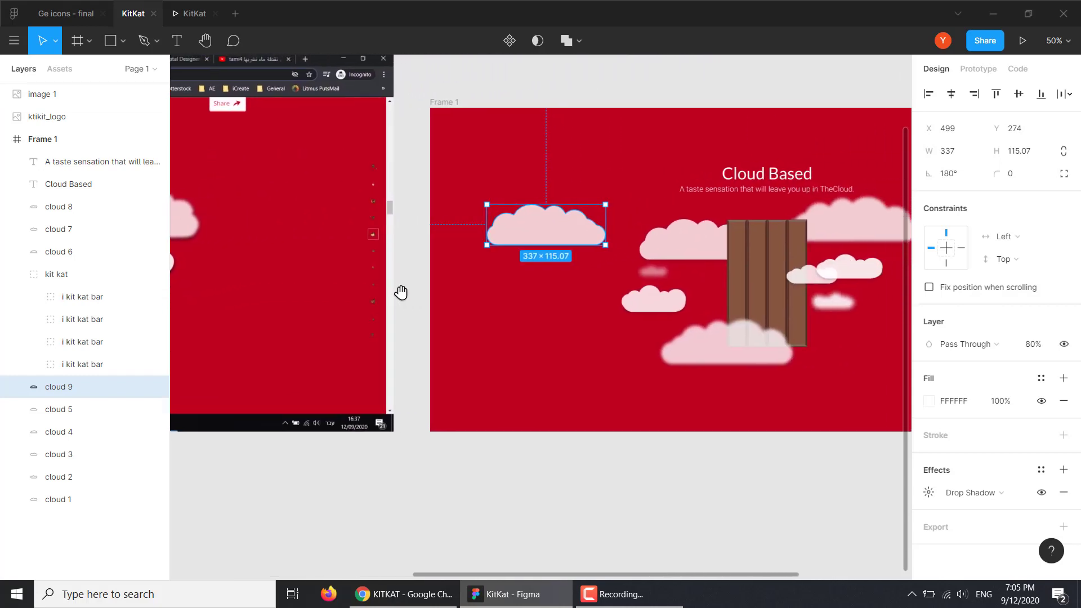
{"action": "key", "text": "shift+0"}
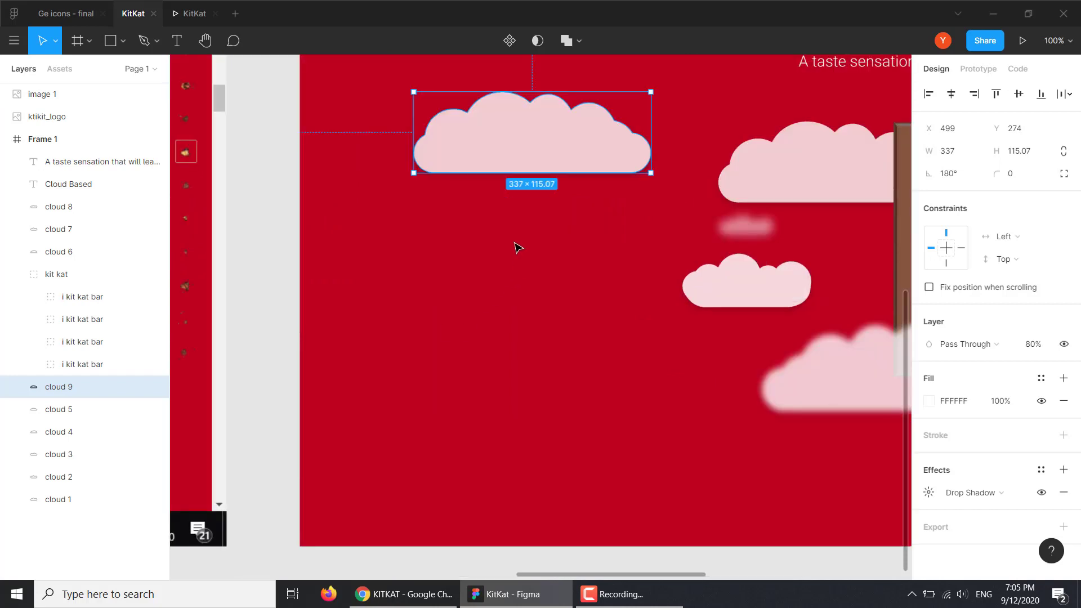
{"action": "left_click_drag", "start_coordinate": [514, 244], "coordinate": [459, 309]}
{"action": "left_click_drag", "start_coordinate": [592, 170], "coordinate": [534, 190]}
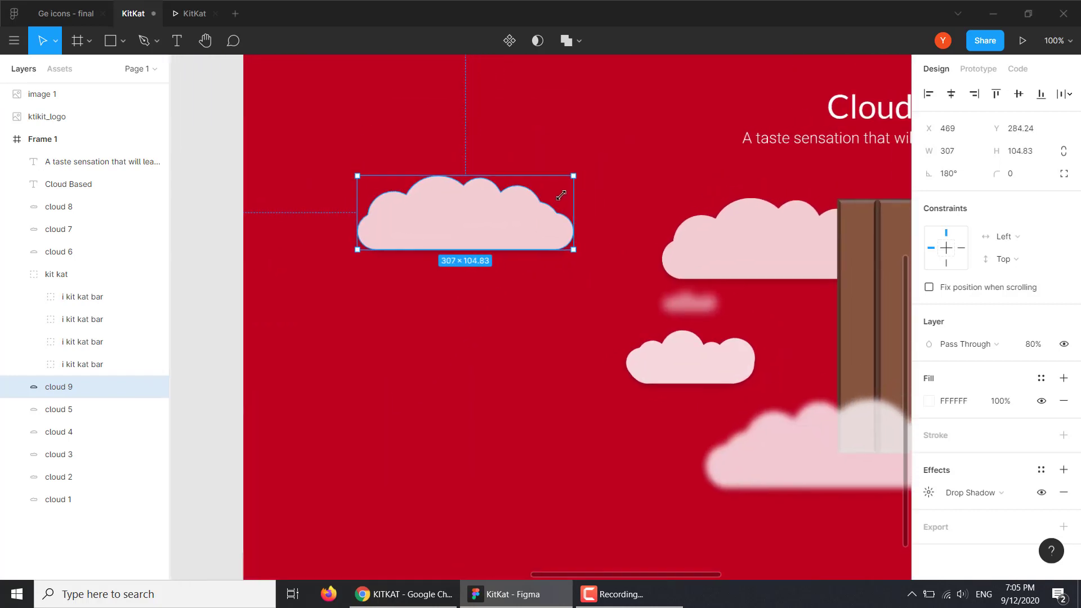
{"action": "left_click", "coordinate": [1034, 344]}
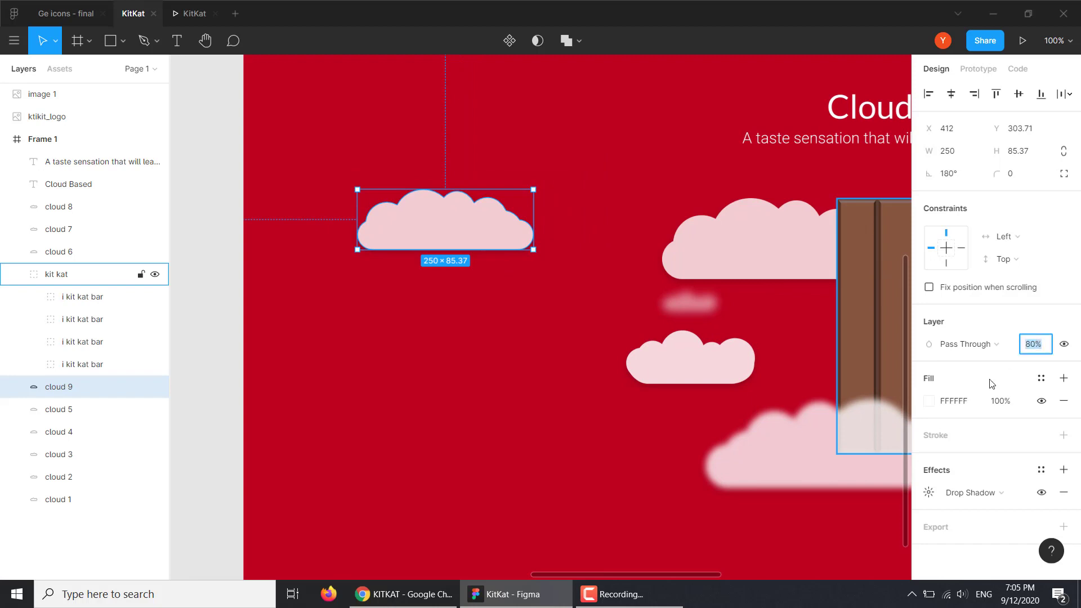
{"action": "type", "text": "80"}
{"action": "key", "text": "Return"}
{"action": "key", "text": "Return"}
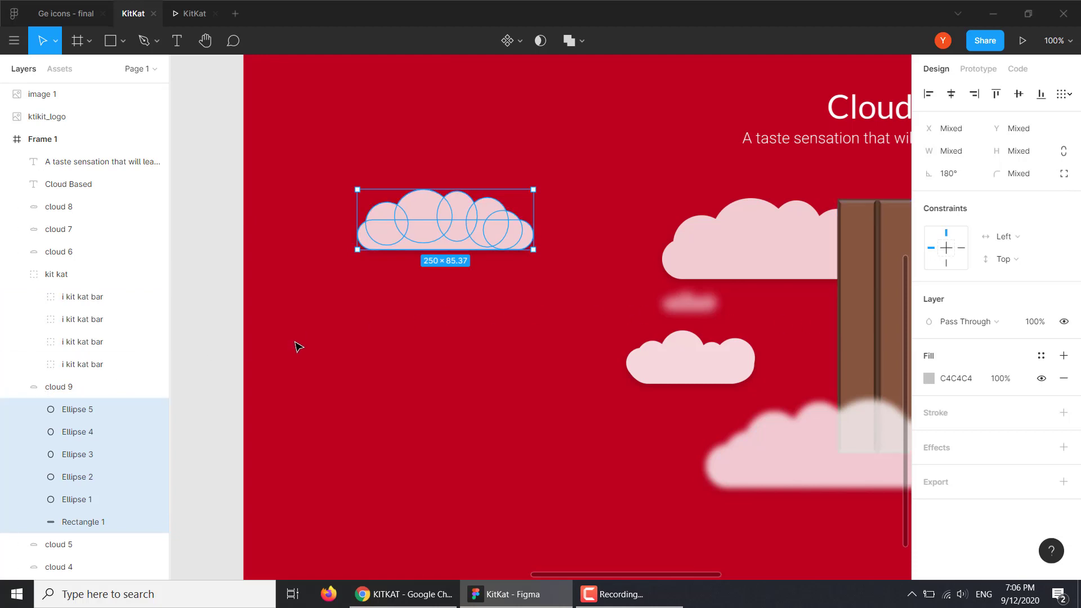
Reselect cloud 9 and set its layer opacity to 100% for a solid white cloud
{"action": "left_click", "coordinate": [17, 387]}
{"action": "left_click", "coordinate": [54, 390]}
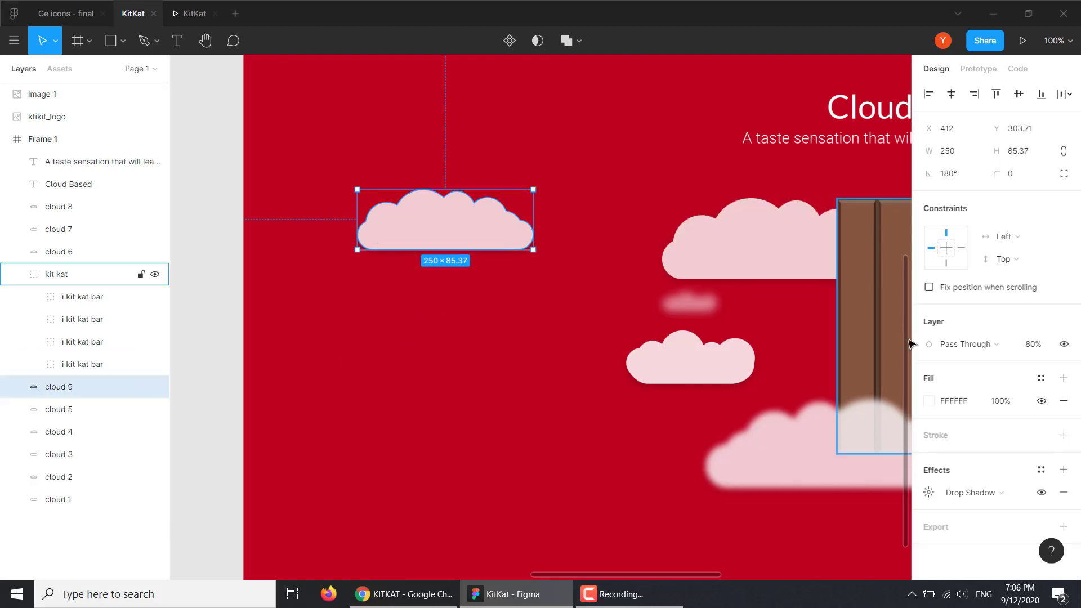
{"action": "left_click", "coordinate": [1035, 344]}
{"action": "type", "text": "80"}
{"action": "key", "text": "Return"}
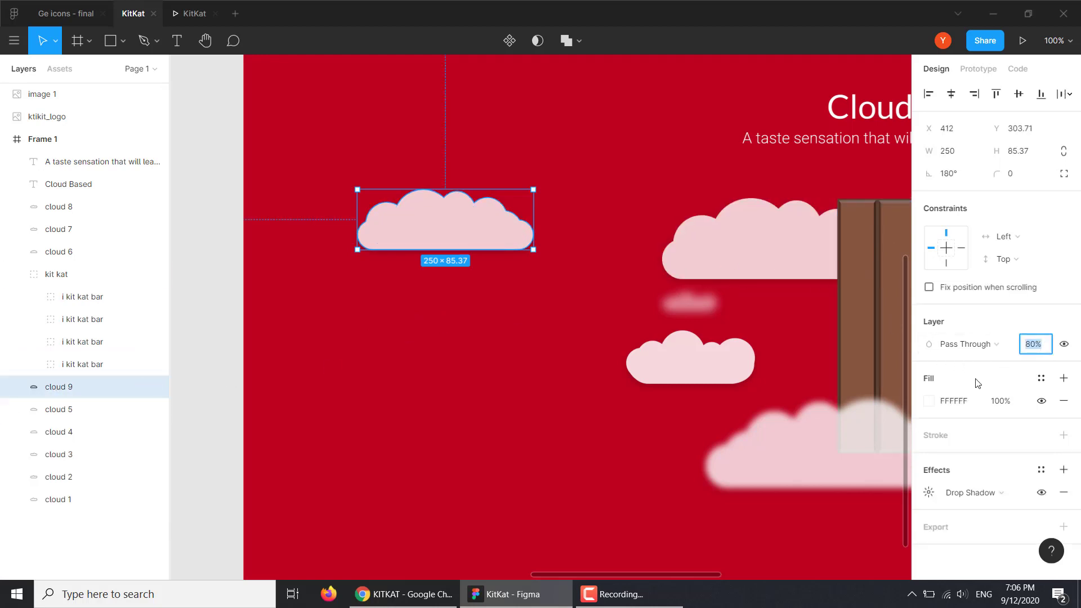
{"action": "key", "text": "Right"}
{"action": "key", "text": "Escape"}
{"action": "left_click", "coordinate": [1035, 345]}
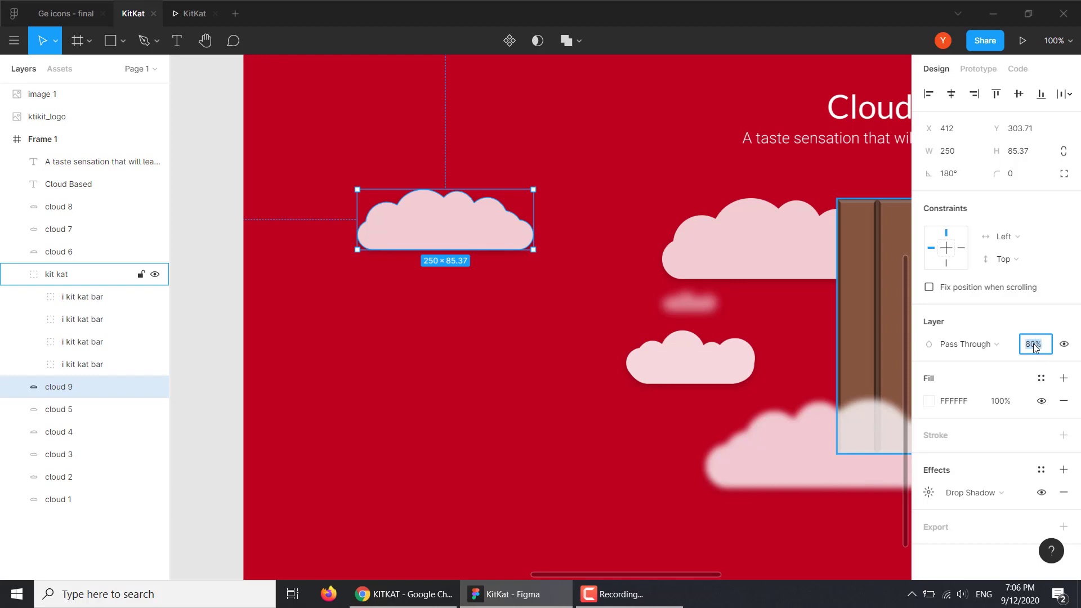
{"action": "type", "text": "100"}
{"action": "key", "text": "Return"}
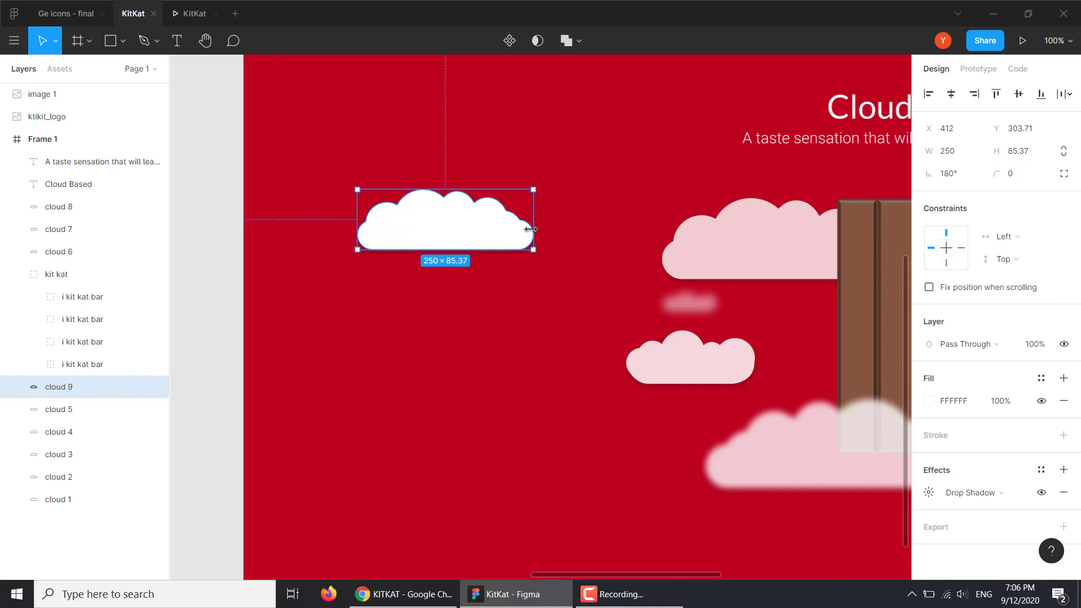
Duplicate the white cloud as cloud 10 just below it and give it a Layer Blur effect
{"action": "key", "text": "ctrl+d"}
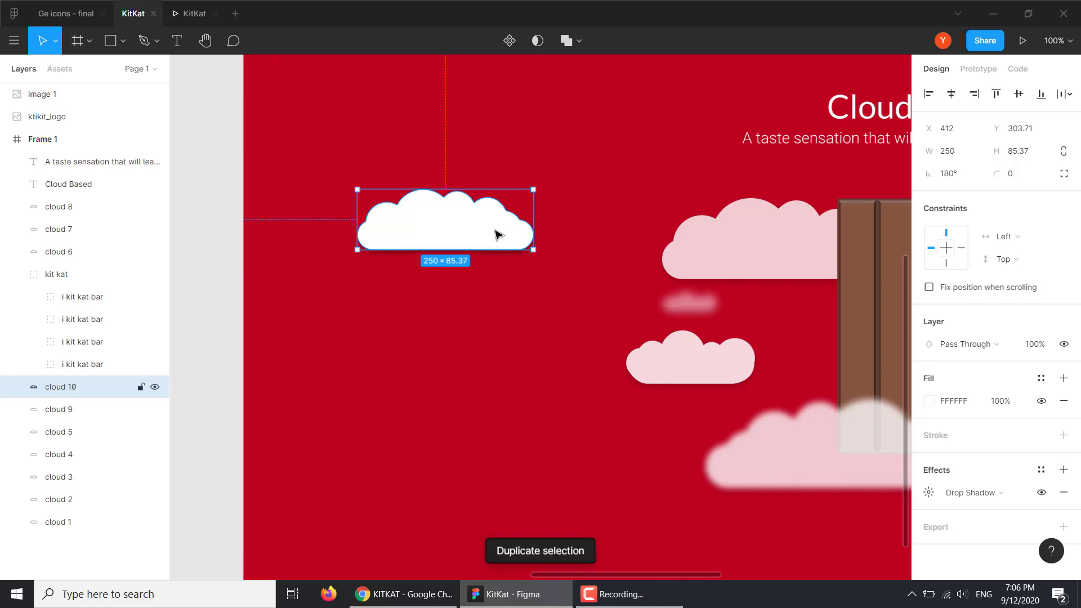
{"action": "mouse_move", "coordinate": [495, 234]}
{"action": "left_mouse_down"}
{"action": "mouse_move", "coordinate": [509, 378]}
{"action": "mouse_move", "coordinate": [175, 367]}
{"action": "mouse_move", "coordinate": [265, 367]}
{"action": "left_mouse_up"}
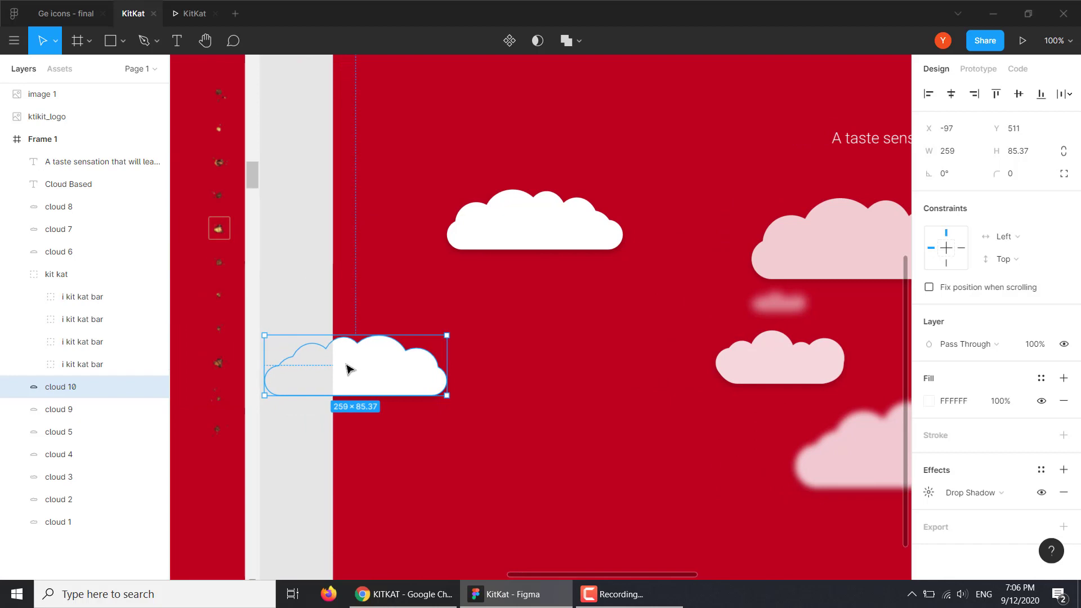
{"action": "mouse_move", "coordinate": [403, 352]}
{"action": "left_mouse_down"}
{"action": "mouse_move", "coordinate": [518, 340]}
{"action": "mouse_move", "coordinate": [541, 313]}
{"action": "left_mouse_up"}
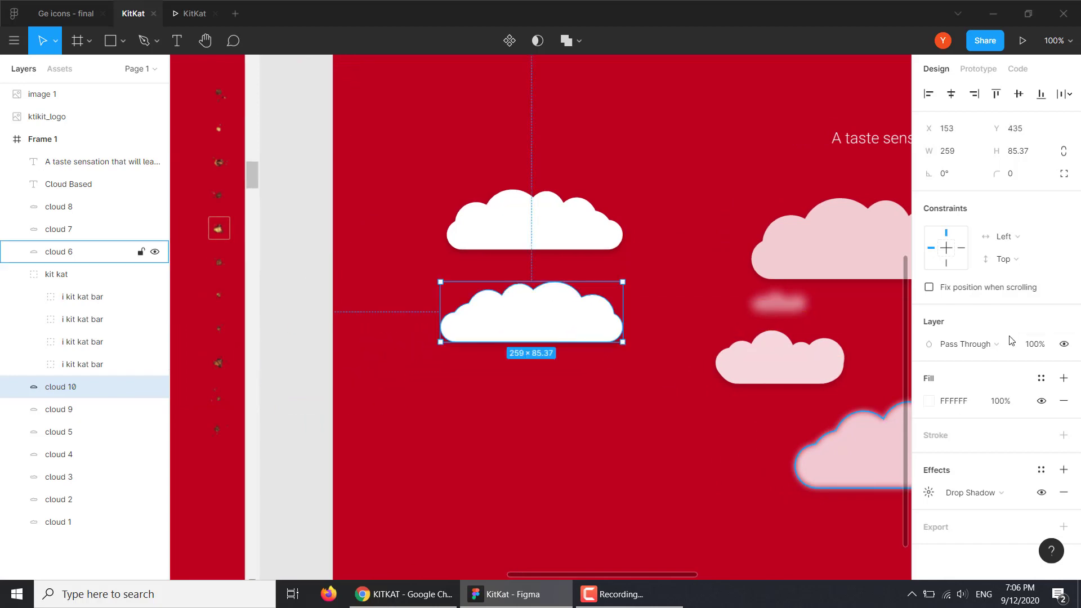
{"action": "left_click", "coordinate": [1063, 470]}
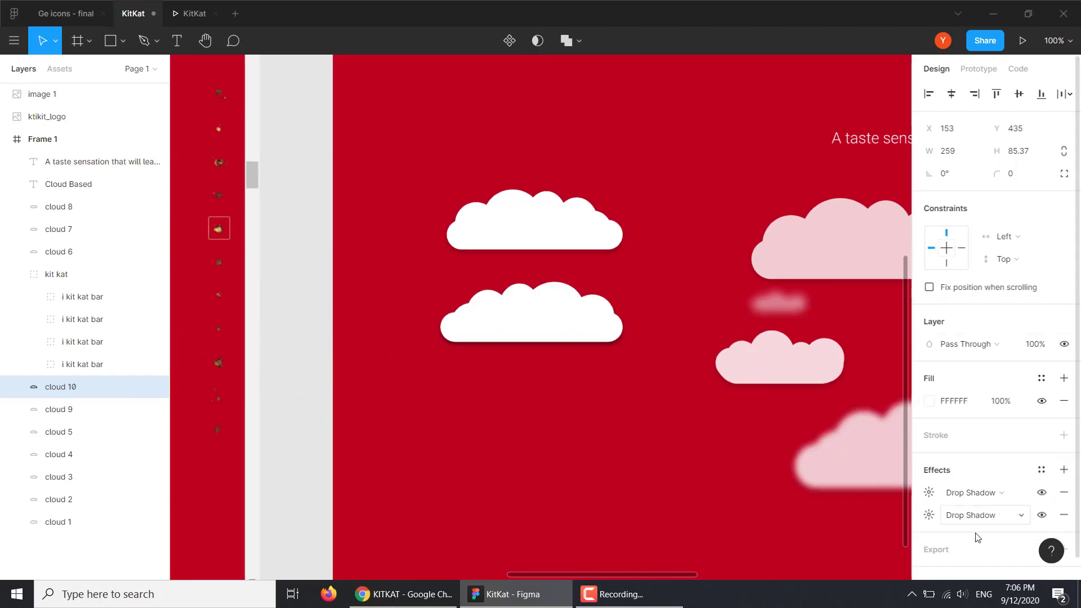
{"action": "left_click", "coordinate": [958, 516]}
{"action": "left_click", "coordinate": [967, 530]}
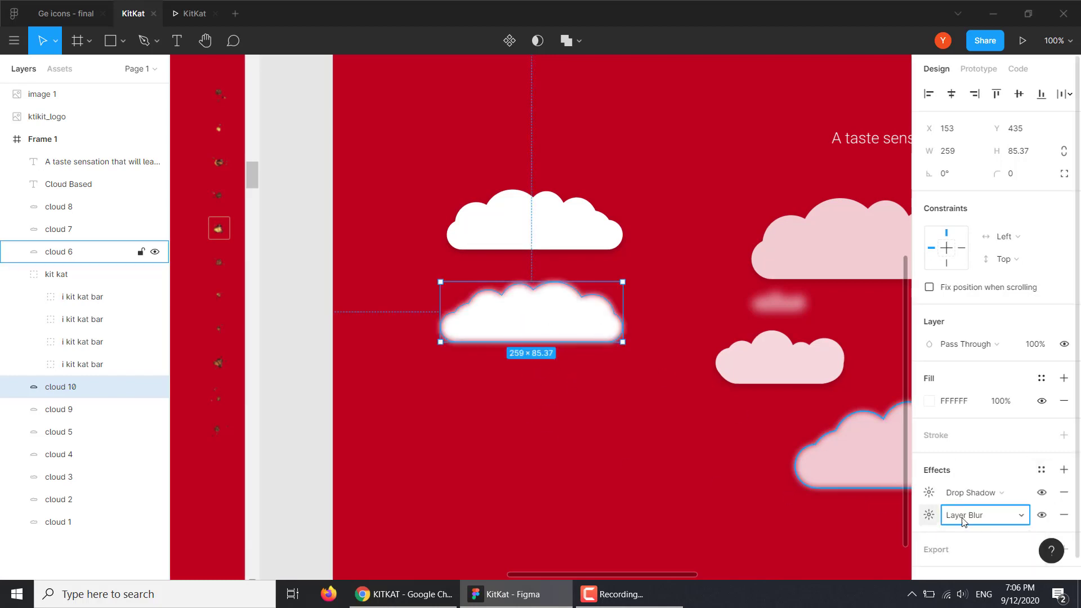
{"action": "left_click", "coordinate": [978, 516]}
{"action": "left_click", "coordinate": [978, 518]}
{"action": "left_click", "coordinate": [929, 514]}
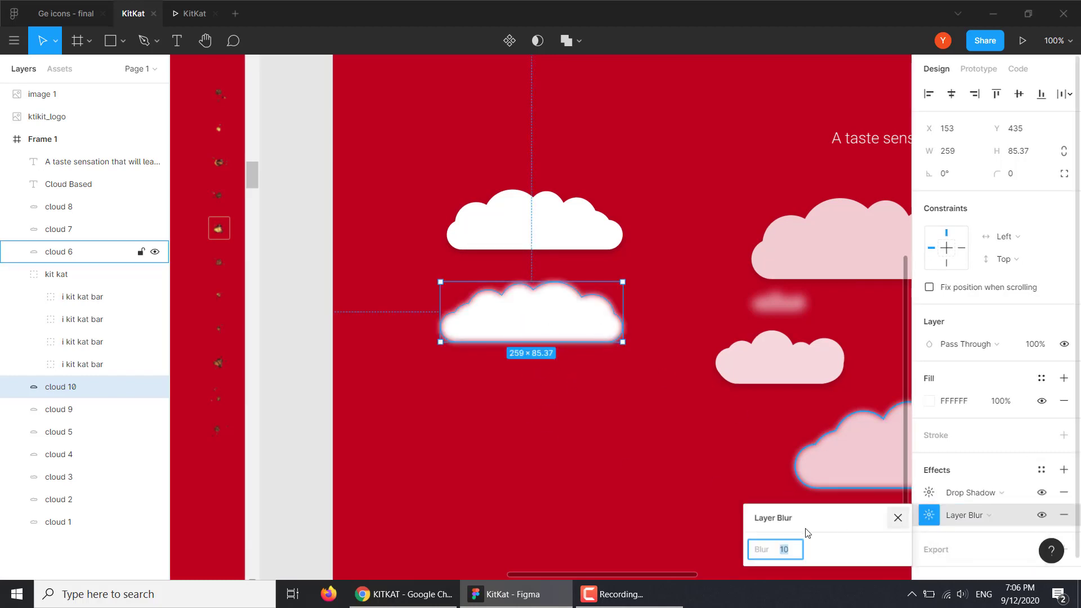
Raise cloud 10's blur to 20, compare with the screenshot, then delete both white clouds
{"action": "left_click_drag", "start_coordinate": [762, 555], "coordinate": [765, 554]}
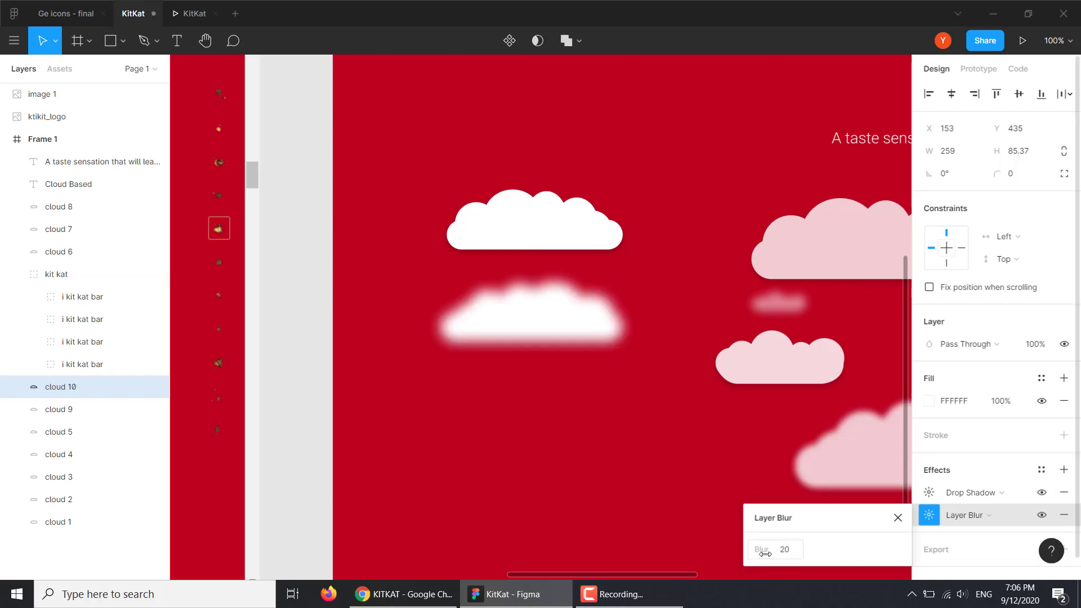
{"action": "left_click", "coordinate": [507, 390]}
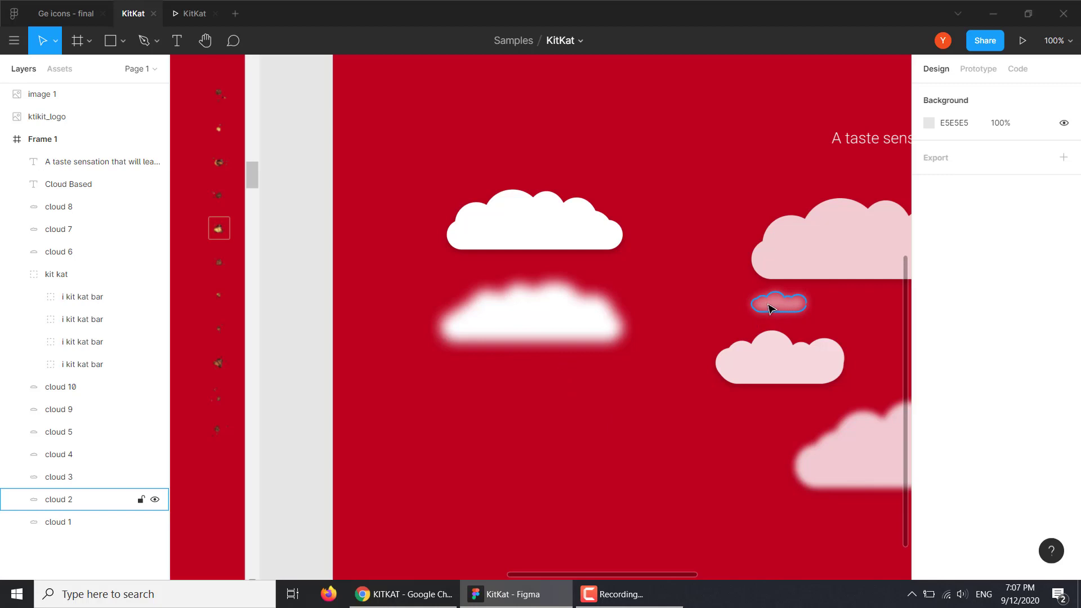
{"action": "mouse_move", "coordinate": [332, 316]}
{"action": "left_mouse_down"}
{"action": "mouse_move", "coordinate": [541, 350]}
{"action": "mouse_move", "coordinate": [906, 256]}
{"action": "left_mouse_up"}
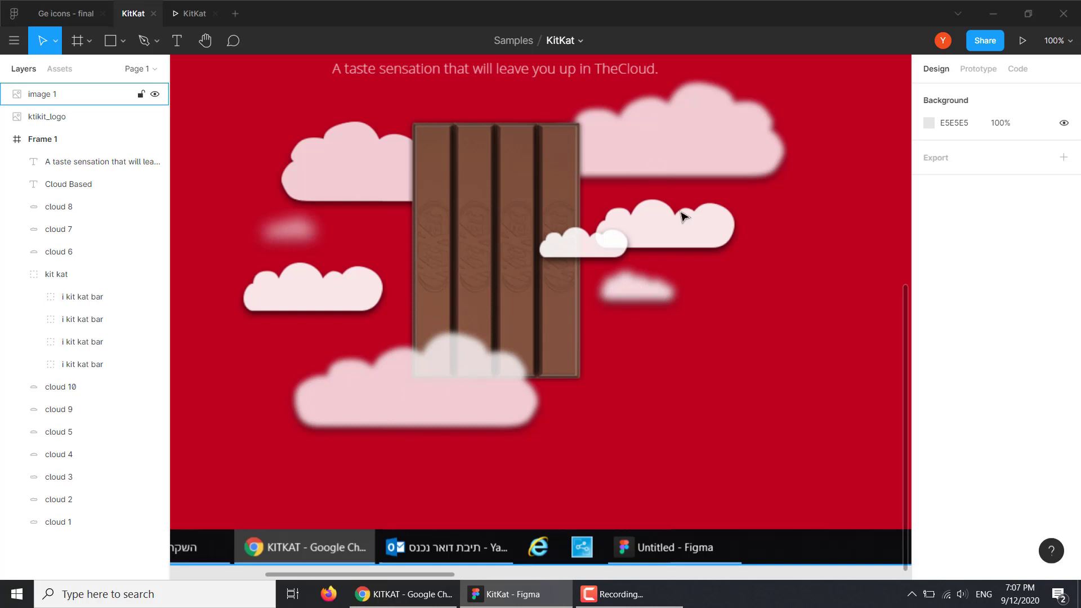
{"action": "mouse_move", "coordinate": [683, 215]}
{"action": "left_mouse_down"}
{"action": "mouse_move", "coordinate": [500, 369]}
{"action": "mouse_move", "coordinate": [736, 360]}
{"action": "mouse_move", "coordinate": [270, 308]}
{"action": "left_mouse_up"}
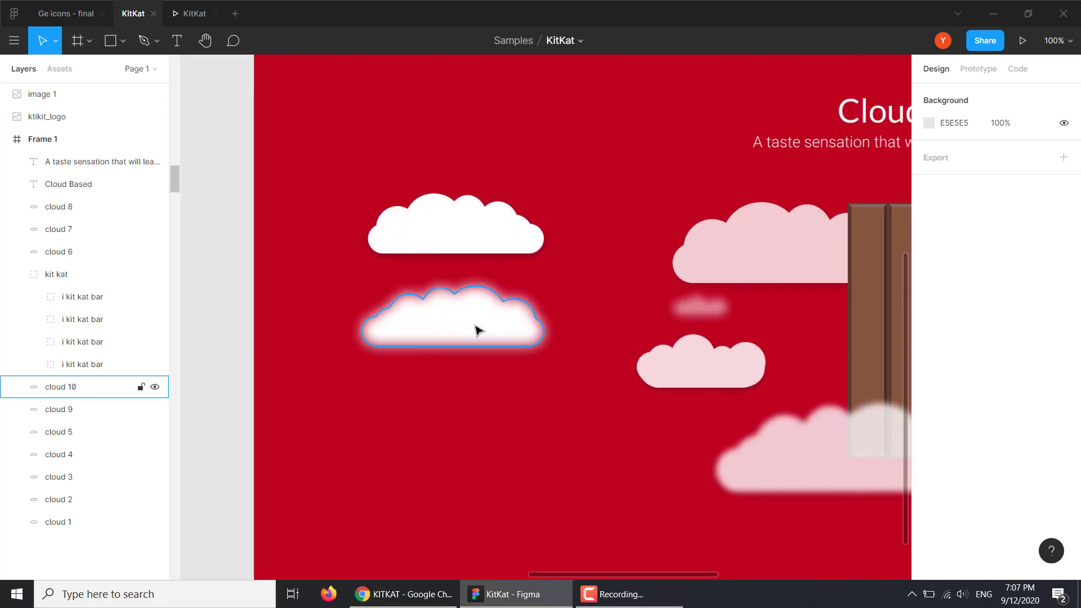
{"action": "left_click", "coordinate": [478, 328]}
{"action": "key", "text": "Delete"}
{"action": "key", "text": "Delete"}
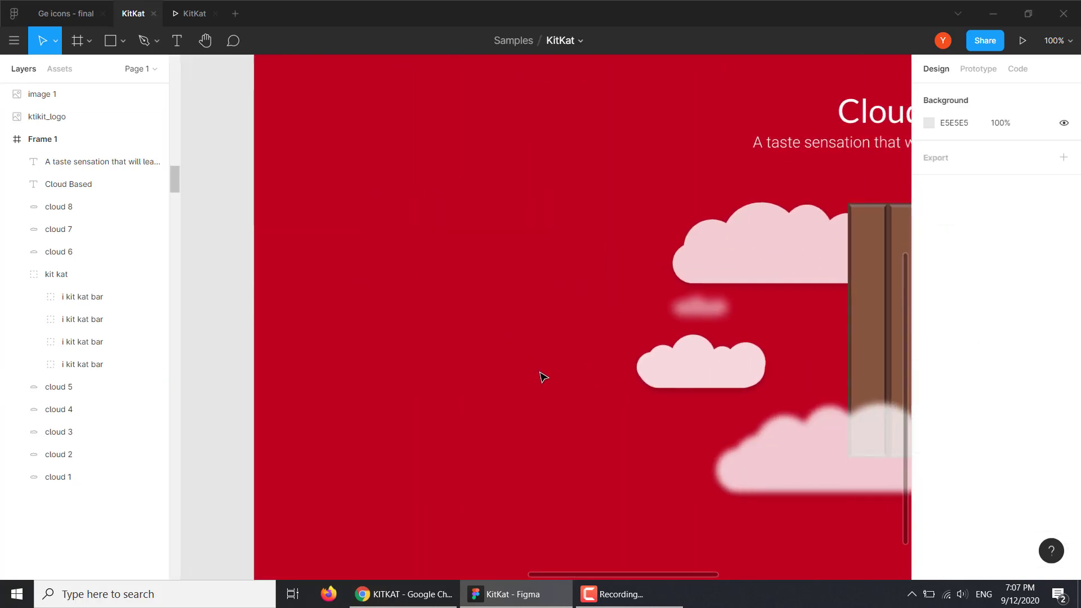
{"action": "scroll", "coordinate": [544, 378], "scroll_direction": "down", "scroll_amount": 5}
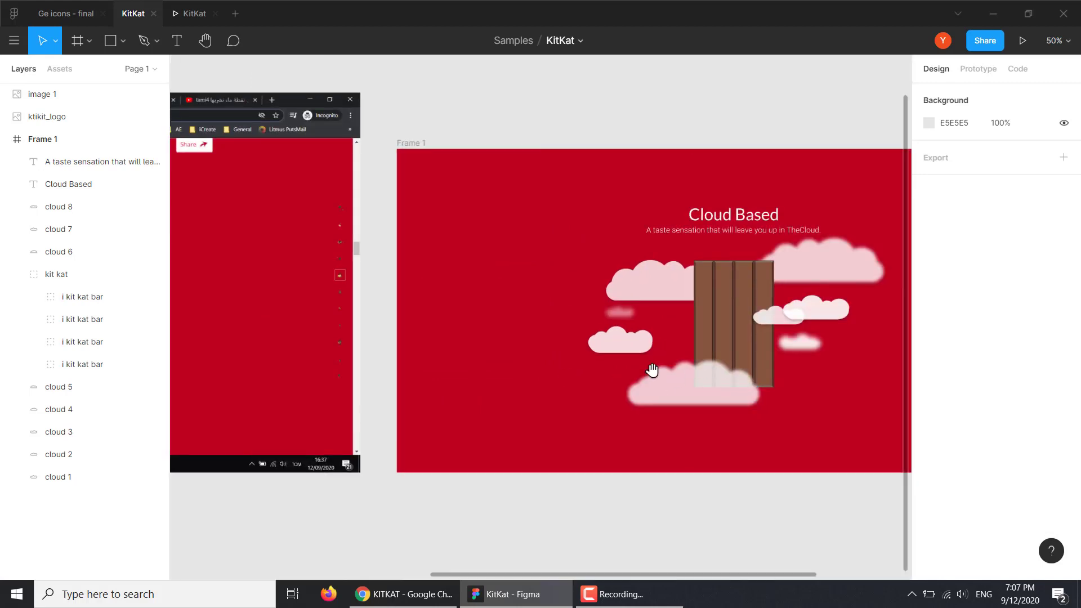
Pan and zoom out over Frame 1 and the screenshot, checking the kit kat group
{"action": "scroll", "coordinate": [651, 367], "scroll_direction": "up", "scroll_amount": 2}
{"action": "left_click_drag", "start_coordinate": [454, 332], "coordinate": [473, 340]}
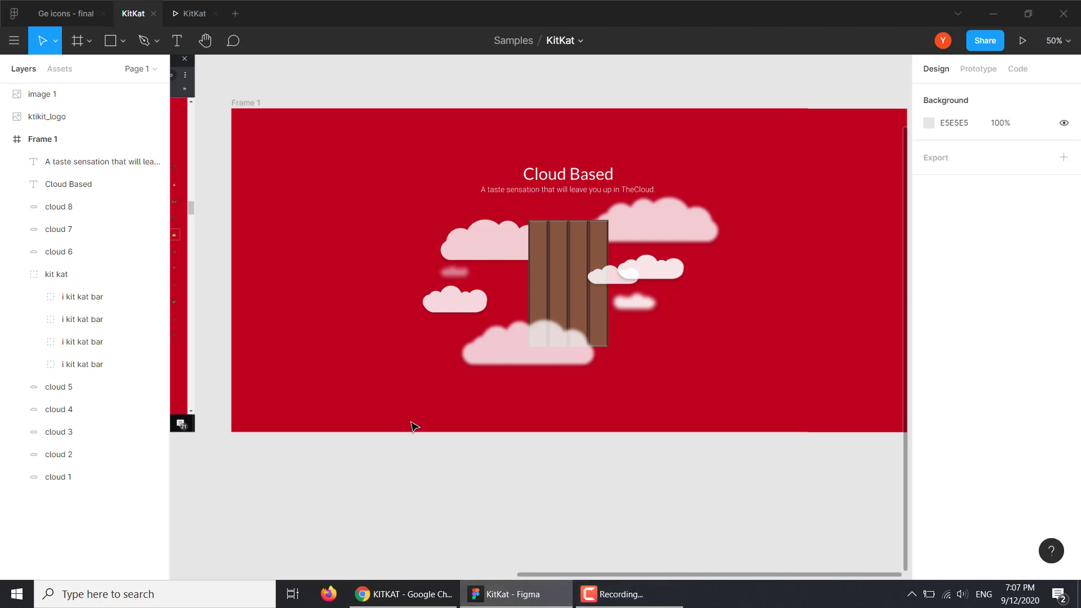
{"action": "left_click_drag", "start_coordinate": [360, 342], "coordinate": [505, 360]}
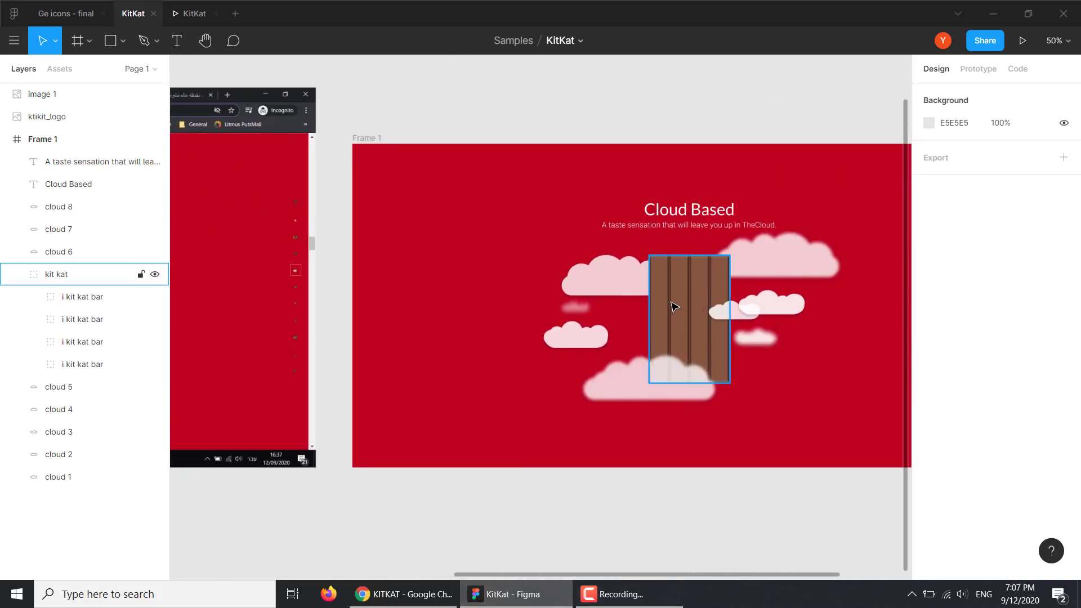
{"action": "left_click_drag", "start_coordinate": [424, 341], "coordinate": [732, 359]}
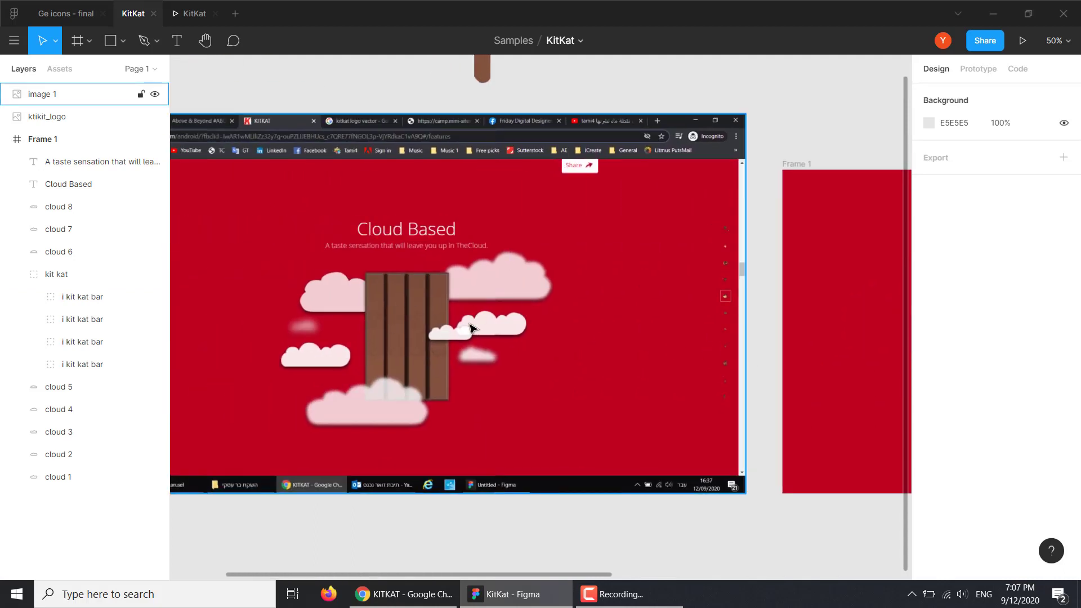
{"action": "left_click_drag", "start_coordinate": [574, 341], "coordinate": [395, 353]}
{"action": "key", "text": "minus"}
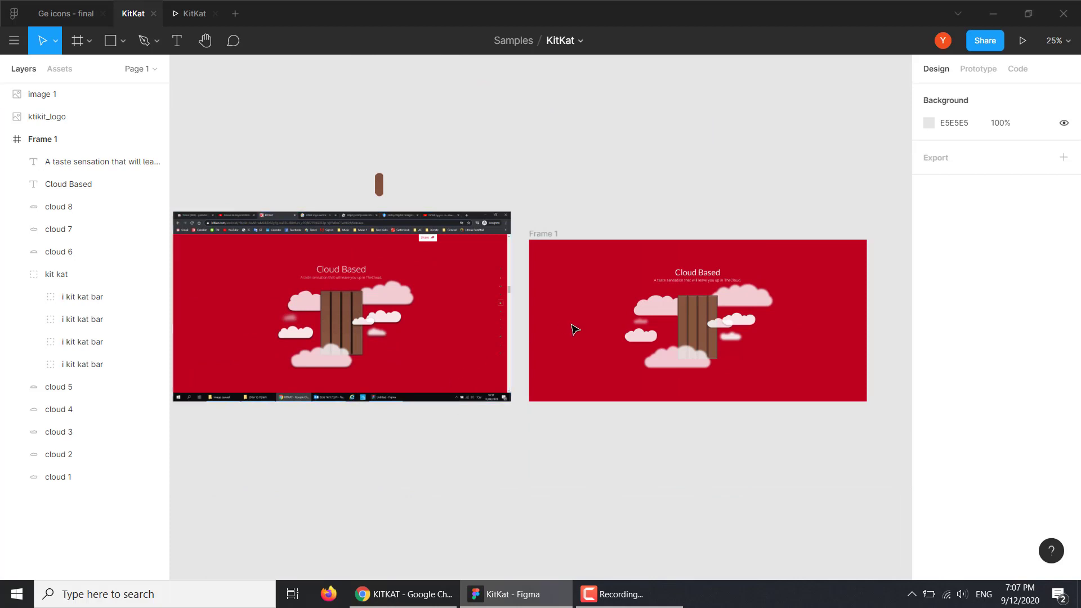
{"action": "left_click", "coordinate": [473, 309]}
{"action": "left_click", "coordinate": [584, 427]}
{"action": "left_click", "coordinate": [690, 308]}
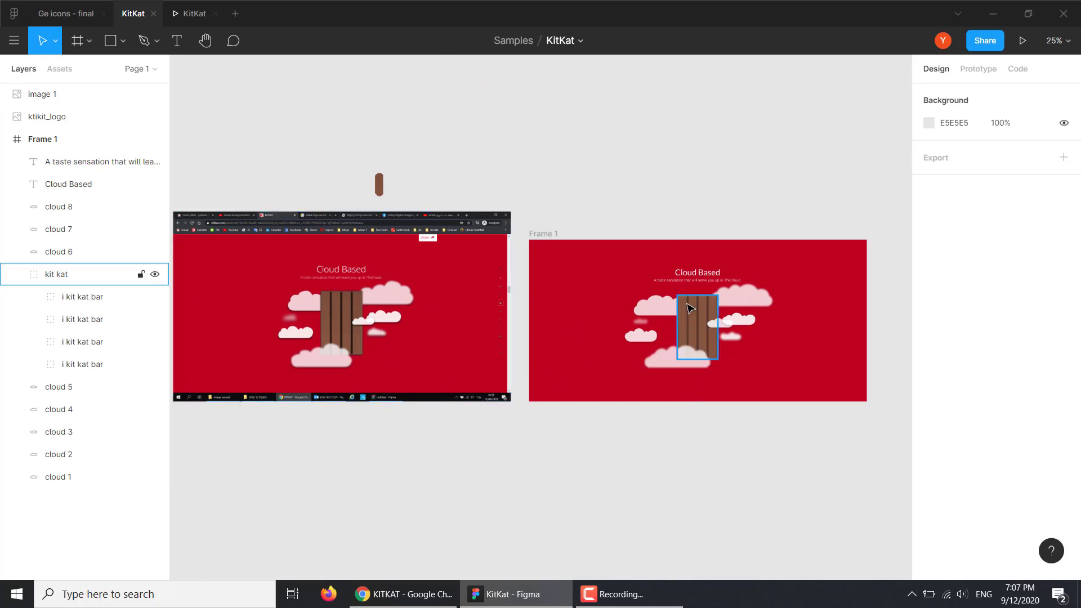
{"action": "left_click", "coordinate": [582, 423]}
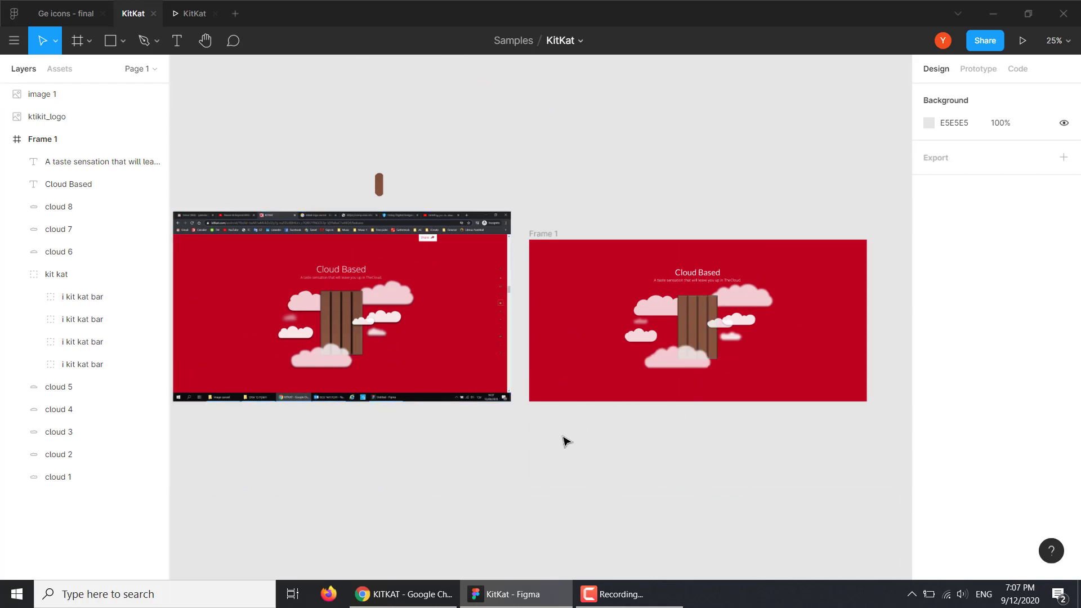
Zoom in on Frame 1's pink clouds, then bring the KitKat webpage in Chrome forward
{"action": "key", "text": "plus"}
{"action": "mouse_move", "coordinate": [415, 384]}
{"action": "left_mouse_down"}
{"action": "mouse_move", "coordinate": [593, 384]}
{"action": "mouse_move", "coordinate": [666, 370]}
{"action": "mouse_move", "coordinate": [345, 364]}
{"action": "mouse_move", "coordinate": [279, 352]}
{"action": "mouse_move", "coordinate": [261, 330]}
{"action": "left_mouse_up"}
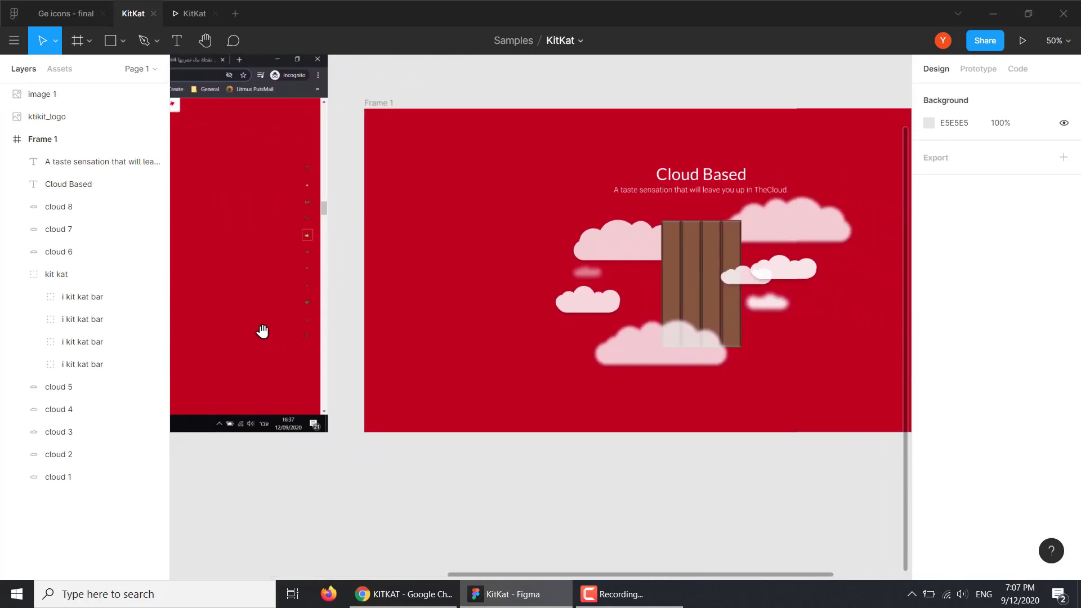
{"action": "scroll", "coordinate": [593, 309], "scroll_direction": "up", "scroll_amount": 5}
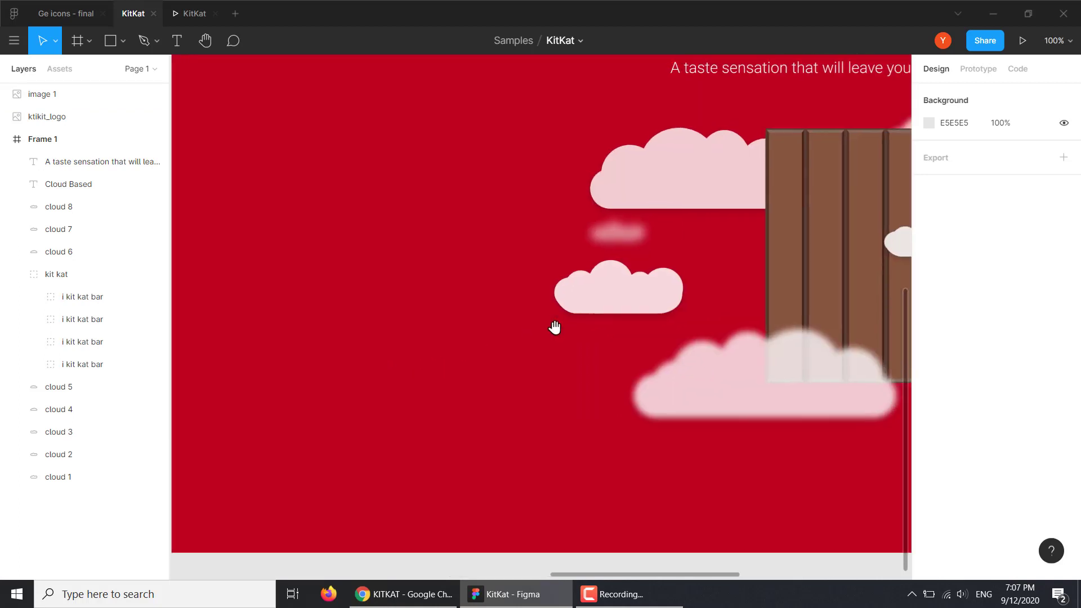
{"action": "mouse_move", "coordinate": [555, 326]}
{"action": "left_mouse_down"}
{"action": "mouse_move", "coordinate": [313, 379]}
{"action": "mouse_move", "coordinate": [340, 429]}
{"action": "mouse_move", "coordinate": [328, 390]}
{"action": "left_mouse_up"}
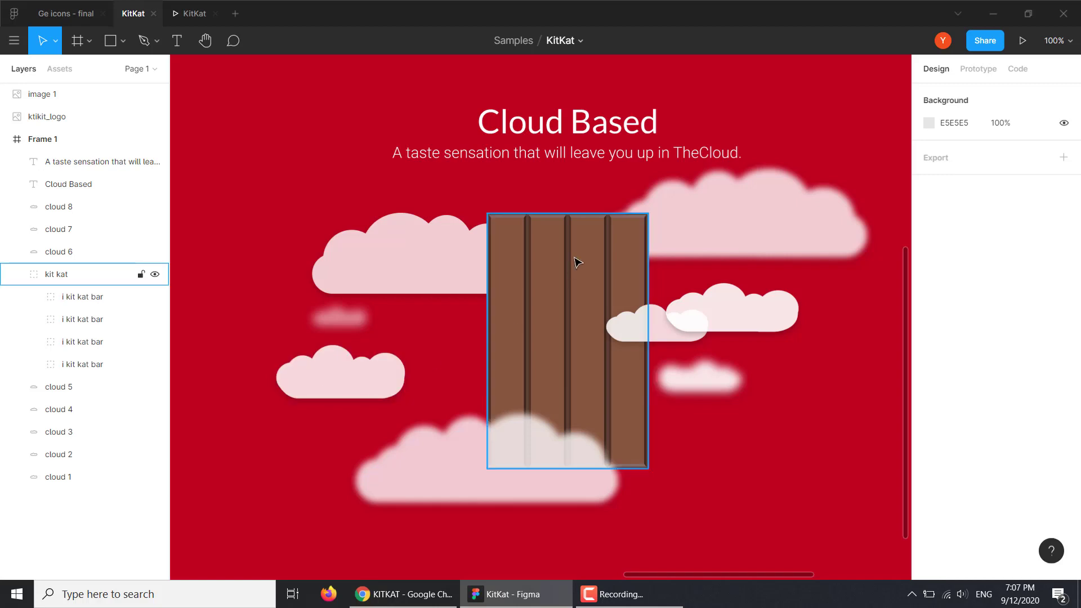
{"action": "left_click", "coordinate": [403, 594]}
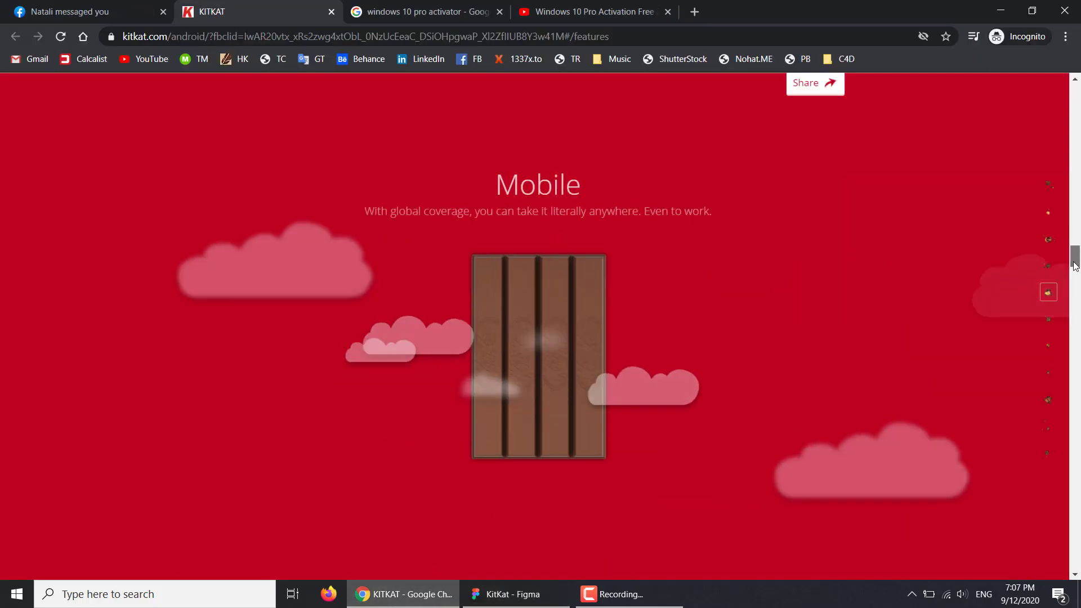
Scroll the KitKat page to watch the Mobile bar split into four fingers, then return to Figma
{"action": "left_click_drag", "start_coordinate": [1074, 257], "coordinate": [1073, 274]}
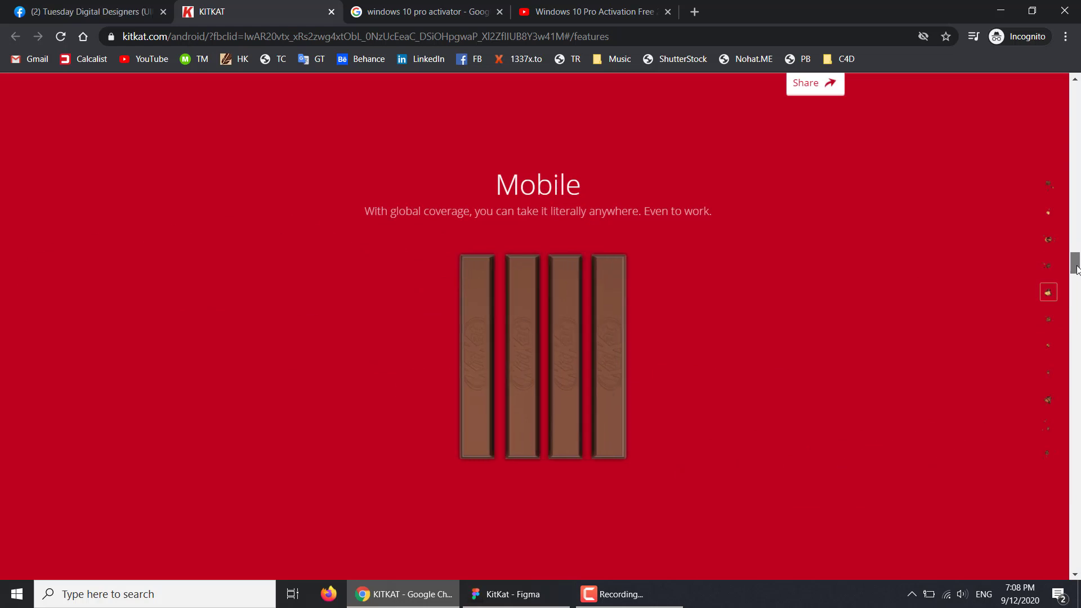
{"action": "scroll", "coordinate": [1077, 267], "scroll_direction": "up", "scroll_amount": 1}
{"action": "scroll", "coordinate": [811, 323], "scroll_direction": "down", "scroll_amount": 1}
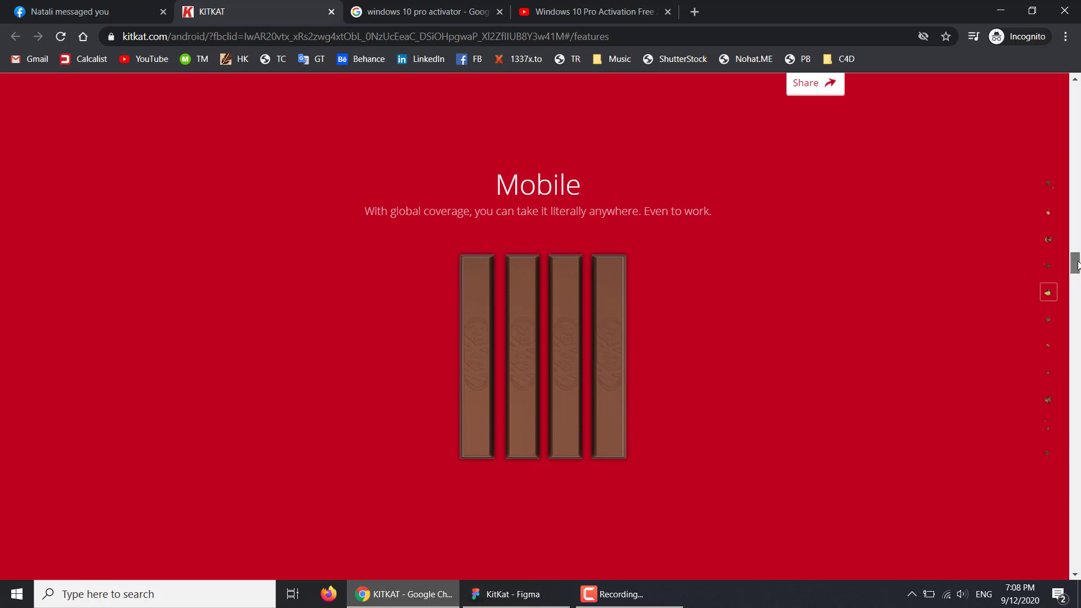
{"action": "mouse_move", "coordinate": [1076, 267]}
{"action": "left_mouse_down"}
{"action": "mouse_move", "coordinate": [1078, 256]}
{"action": "mouse_move", "coordinate": [1076, 267]}
{"action": "left_mouse_up"}
{"action": "mouse_move", "coordinate": [505, 593]}
{"action": "left_click", "coordinate": [531, 599]}
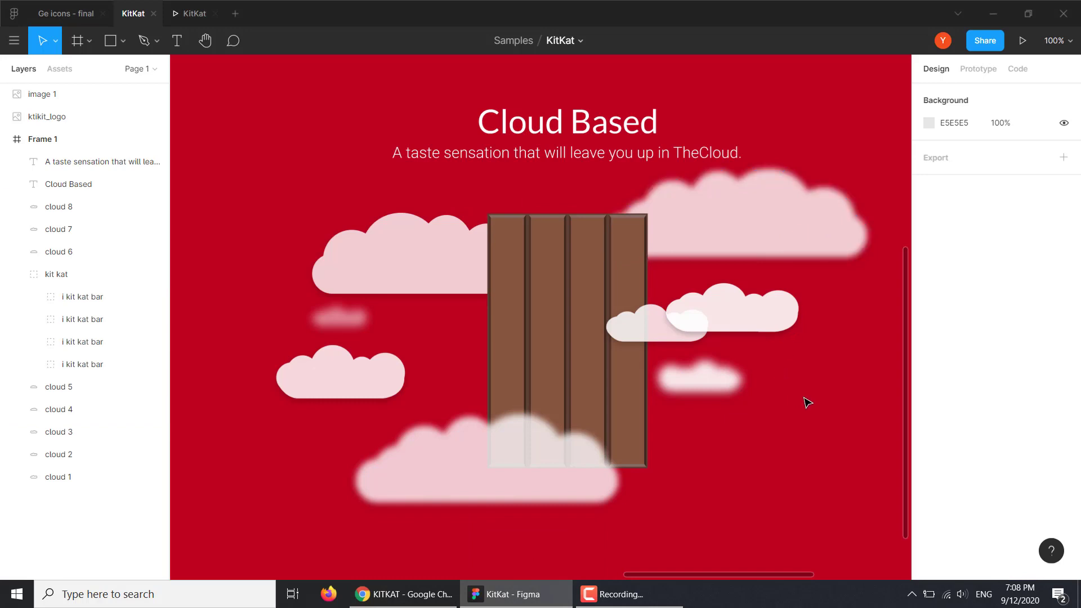
Zoom out to 25% and move the reference screenshot above Frame 1
{"action": "key", "text": "ctrl+minus"}
{"action": "key", "text": "ctrl+minus"}
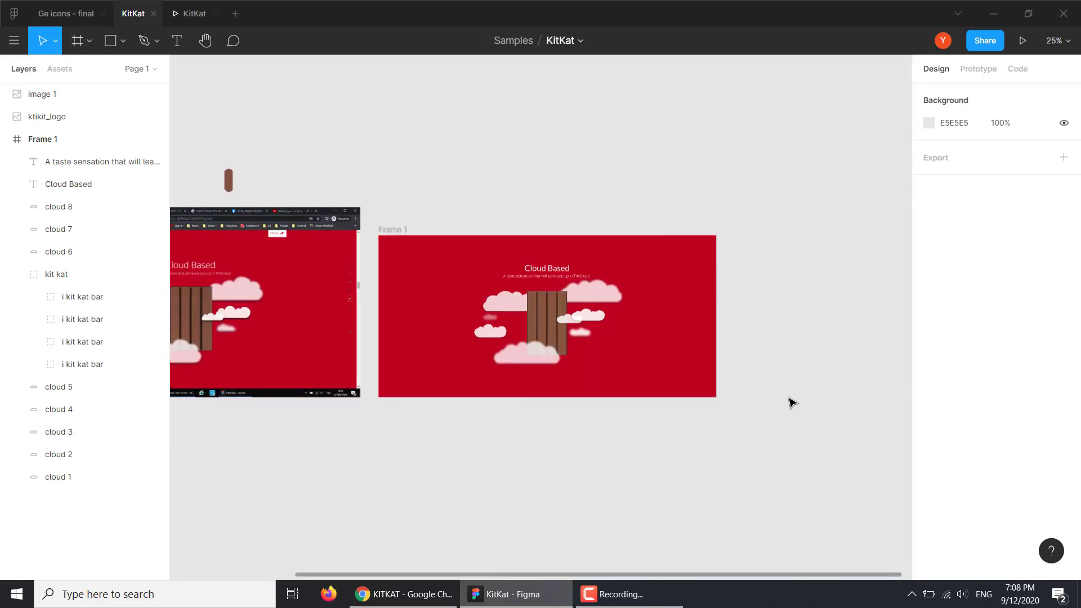
{"action": "left_click_drag", "start_coordinate": [443, 458], "coordinate": [442, 449]}
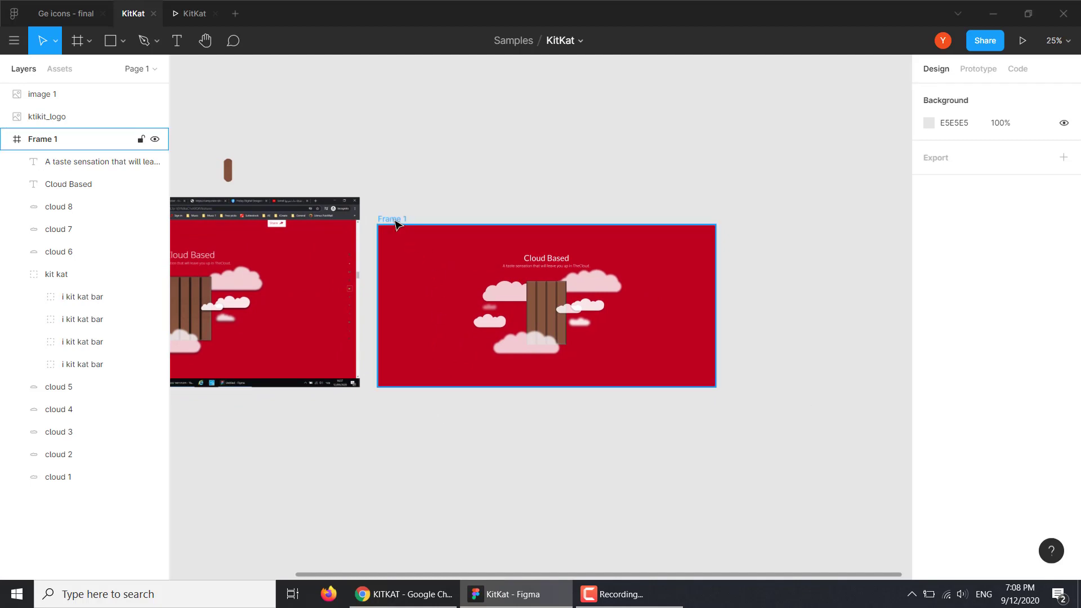
{"action": "left_click_drag", "start_coordinate": [396, 236], "coordinate": [291, 418]}
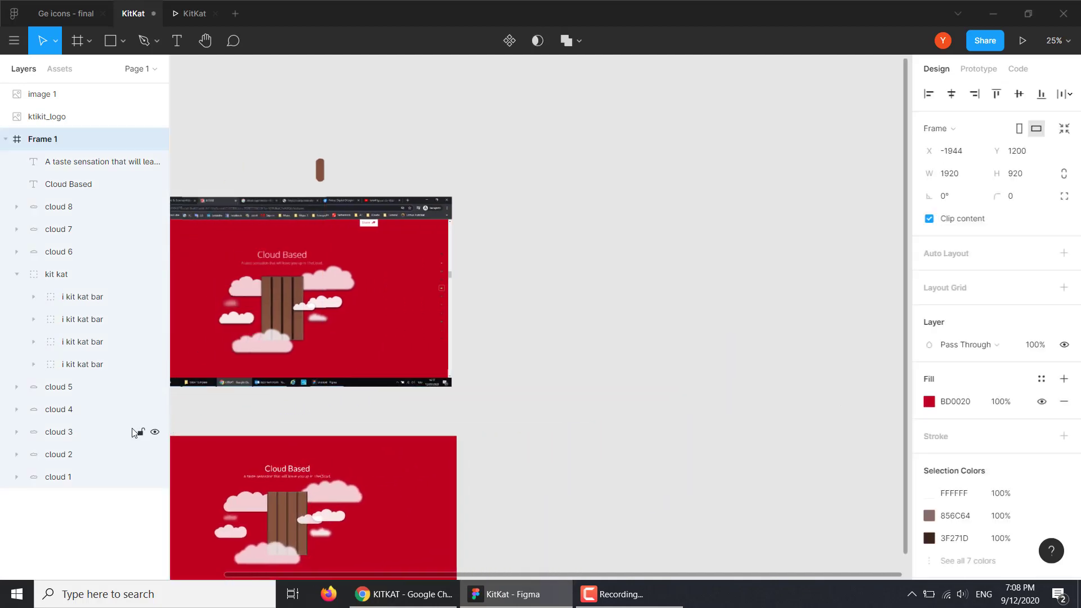
{"action": "scroll", "coordinate": [284, 422], "scroll_direction": "left", "scroll_amount": 5}
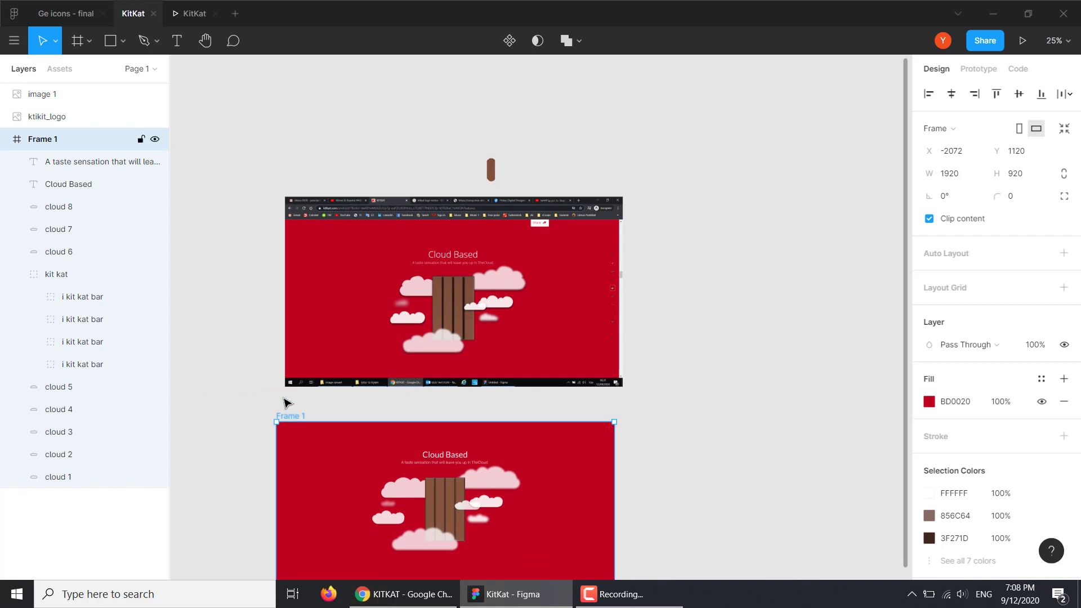
{"action": "key", "text": "ctrl+z"}
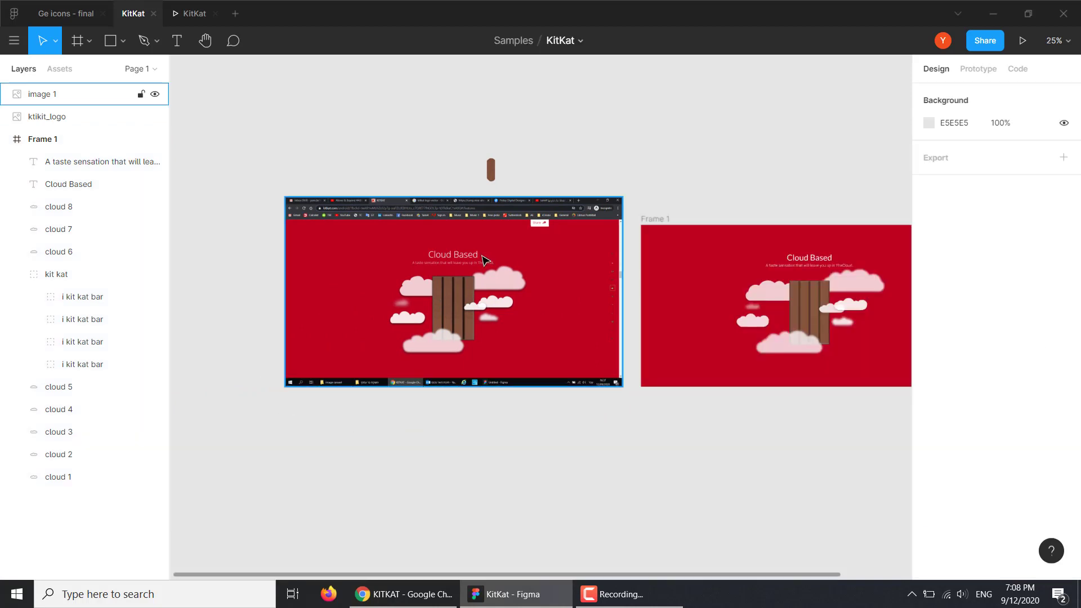
{"action": "left_click_drag", "start_coordinate": [498, 241], "coordinate": [839, 85]}
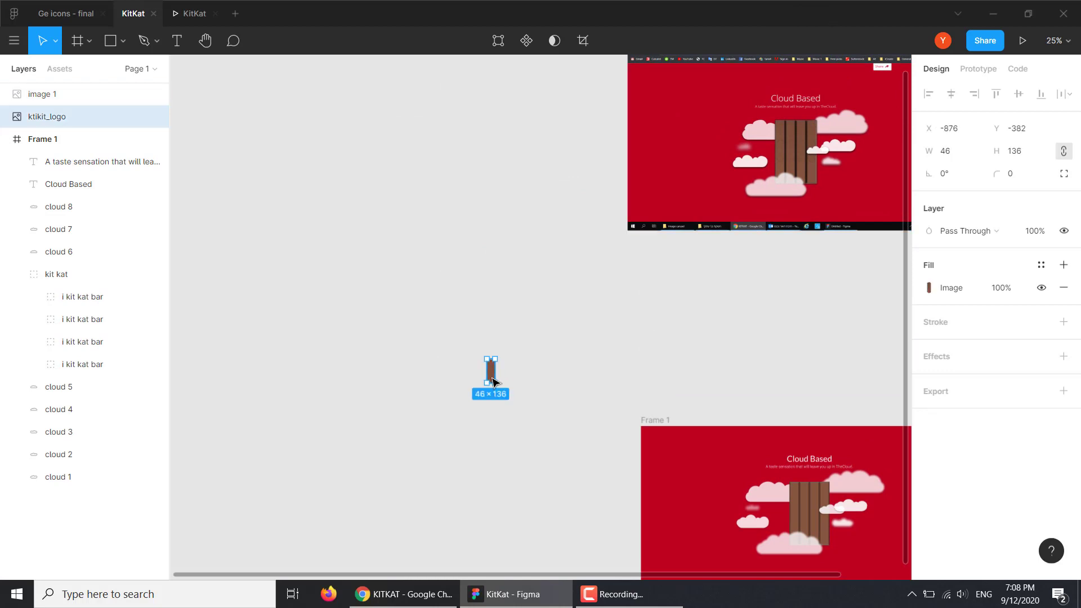
Place the ktikit_logo bar on the screenshot's top-left area, then zoom back to Frame 1
{"action": "left_click_drag", "start_coordinate": [490, 376], "coordinate": [663, 136]}
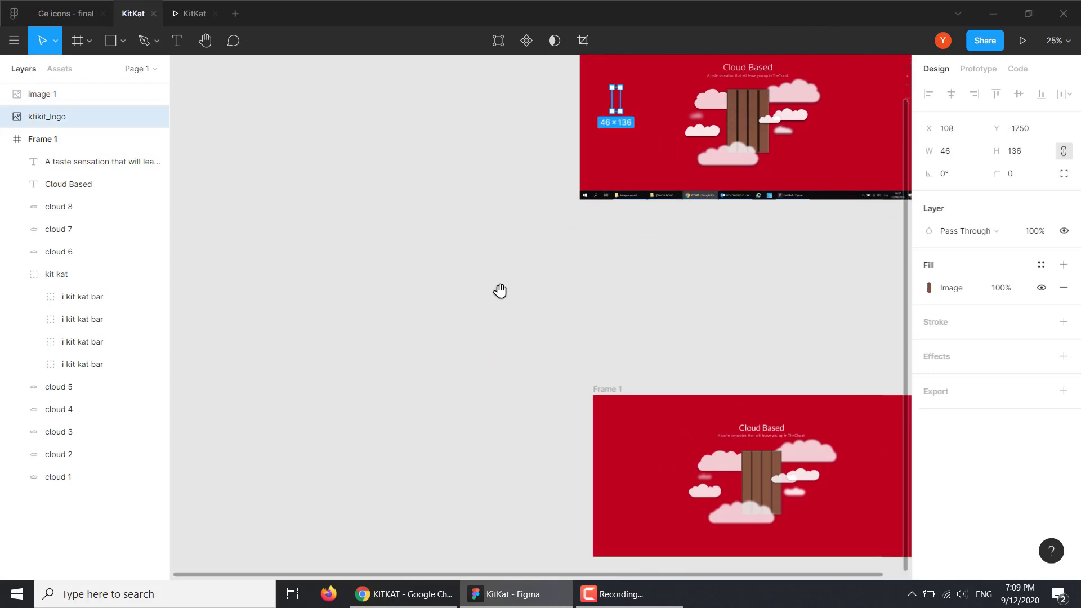
{"action": "left_click_drag", "start_coordinate": [629, 374], "coordinate": [391, 193]}
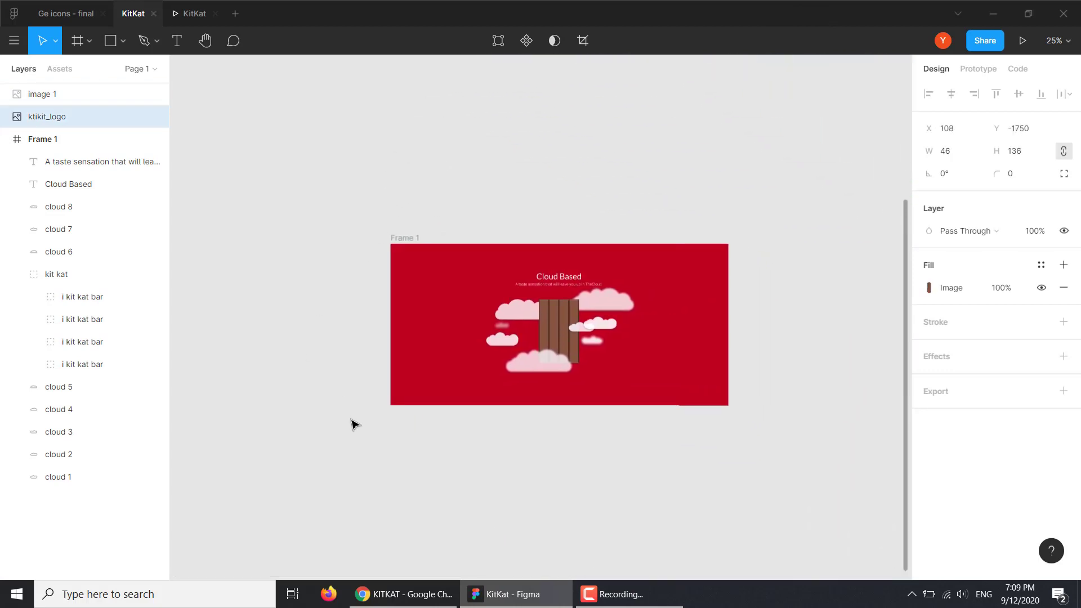
{"action": "key", "text": "ctrl+plus"}
{"action": "mouse_move", "coordinate": [470, 326]}
{"action": "left_mouse_down"}
{"action": "mouse_move", "coordinate": [498, 370]}
{"action": "mouse_move", "coordinate": [639, 394]}
{"action": "left_mouse_up"}
Alt-drag Frame 1 into a duplicate Frame 2 level beside it at Y 0, then bring up Chrome
{"action": "left_click", "coordinate": [402, 198]}
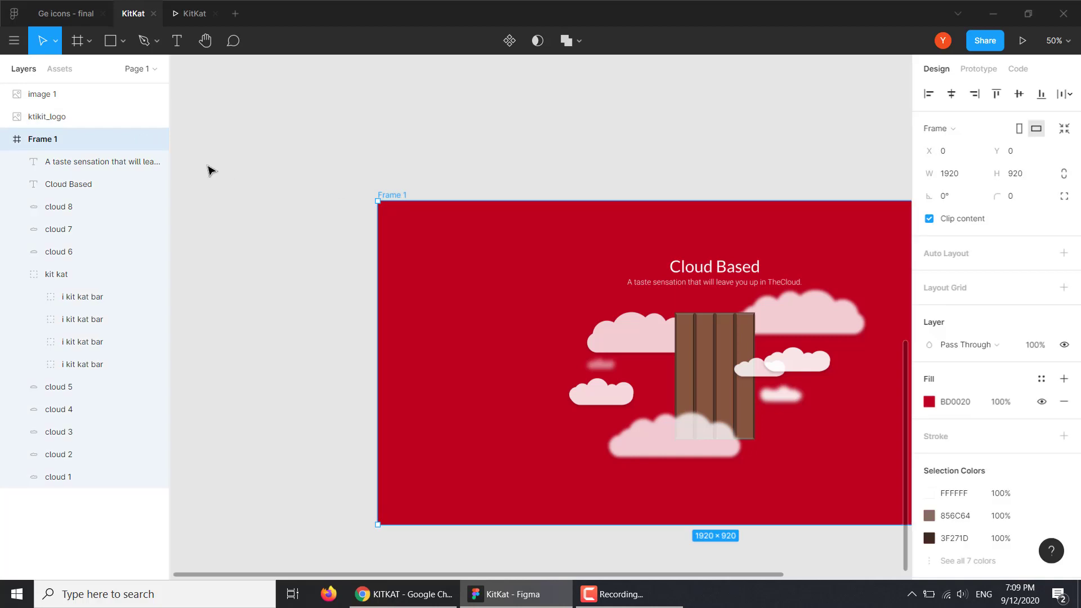
{"action": "mouse_move", "coordinate": [85, 139]}
{"action": "mouse_move", "coordinate": [403, 200]}
{"action": "left_mouse_down"}
{"action": "mouse_move", "coordinate": [2, 201]}
{"action": "mouse_move", "coordinate": [203, 206]}
{"action": "left_mouse_up"}
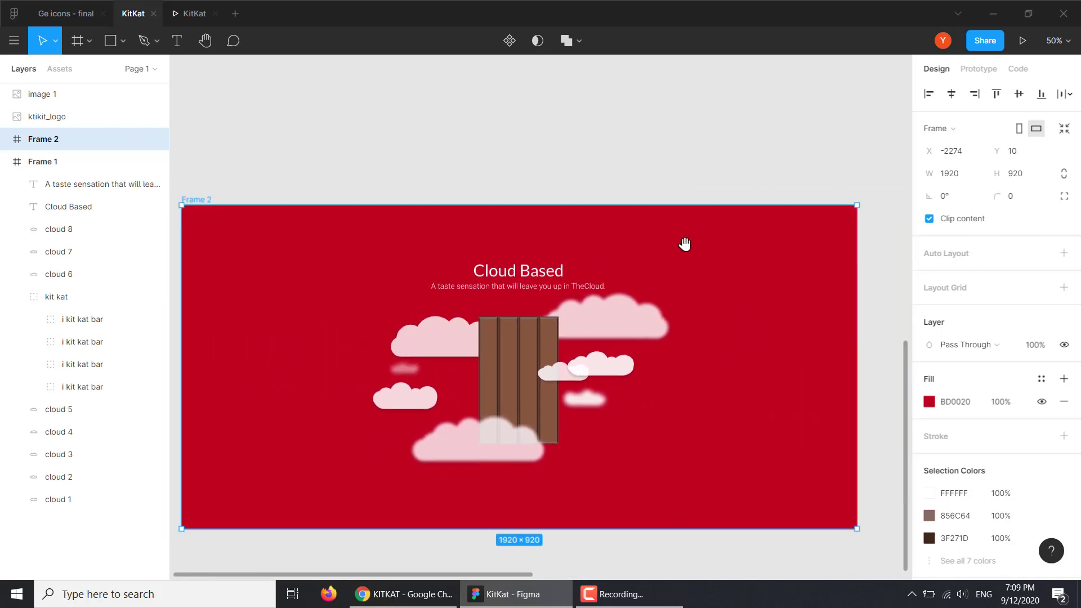
{"action": "left_click_drag", "start_coordinate": [685, 244], "coordinate": [583, 237]}
{"action": "scroll", "coordinate": [623, 303], "scroll_direction": "down", "scroll_amount": 3}
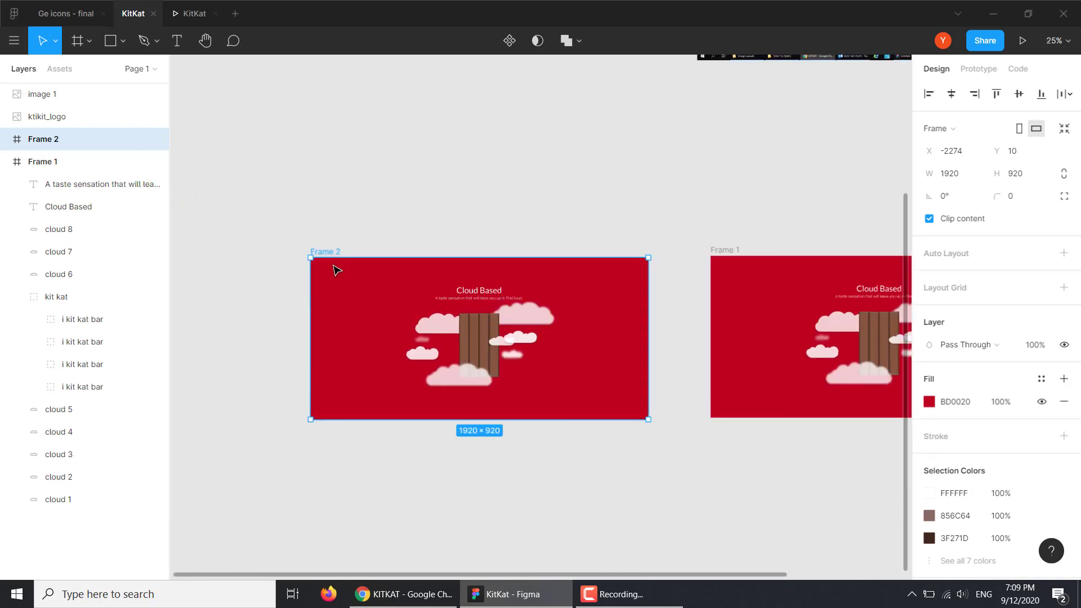
{"action": "left_click_drag", "start_coordinate": [330, 251], "coordinate": [360, 252]}
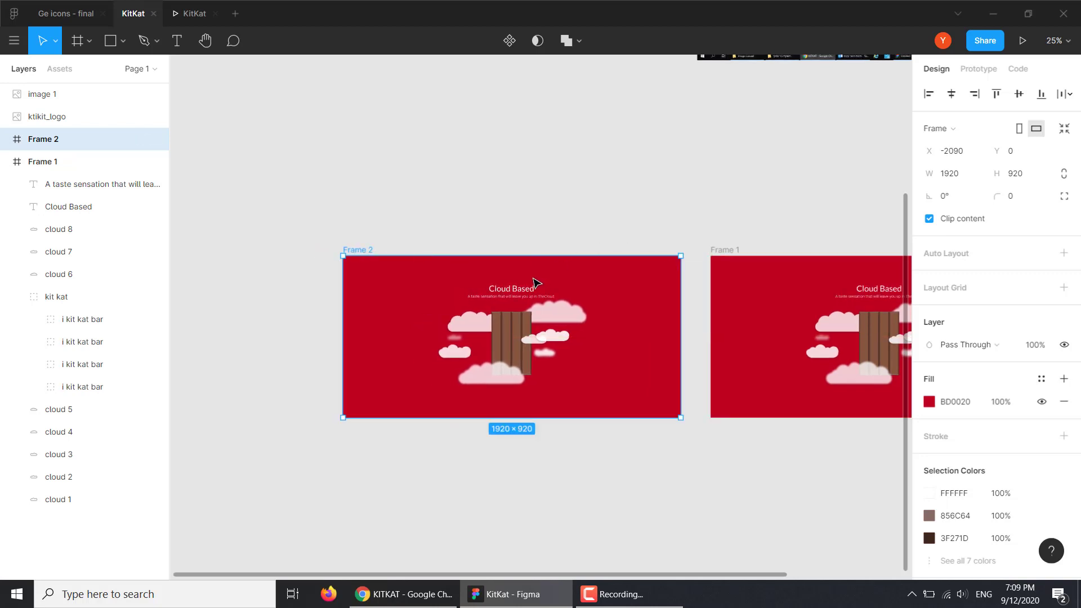
{"action": "key", "text": "ctrl+plus"}
{"action": "left_click_drag", "start_coordinate": [538, 369], "coordinate": [644, 369]}
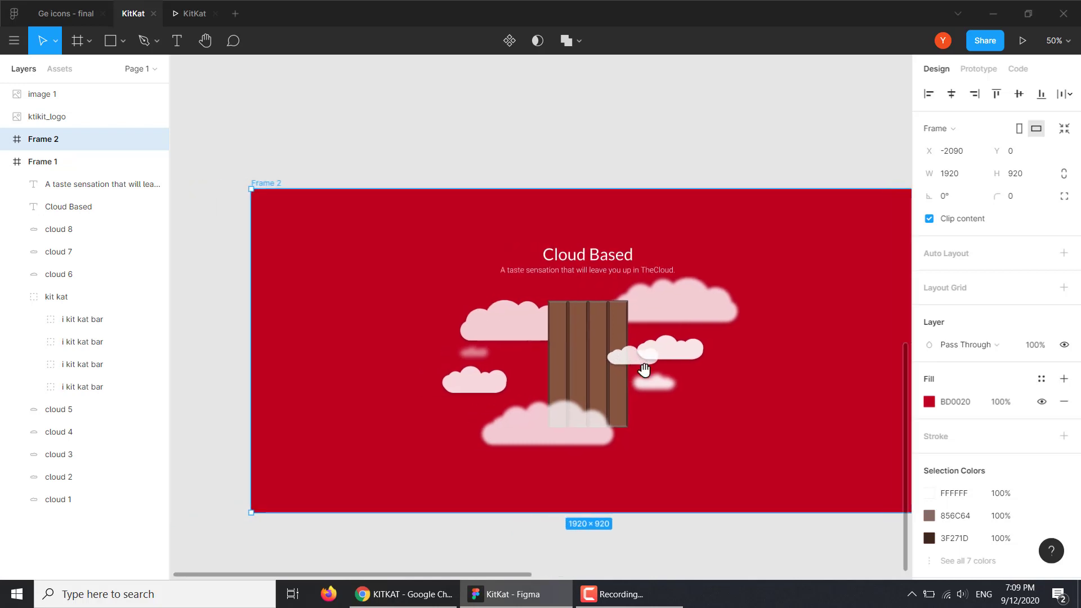
{"action": "scroll", "coordinate": [644, 369], "scroll_direction": "up", "scroll_amount": 1}
{"action": "scroll", "coordinate": [635, 366], "scroll_direction": "down", "scroll_amount": 2}
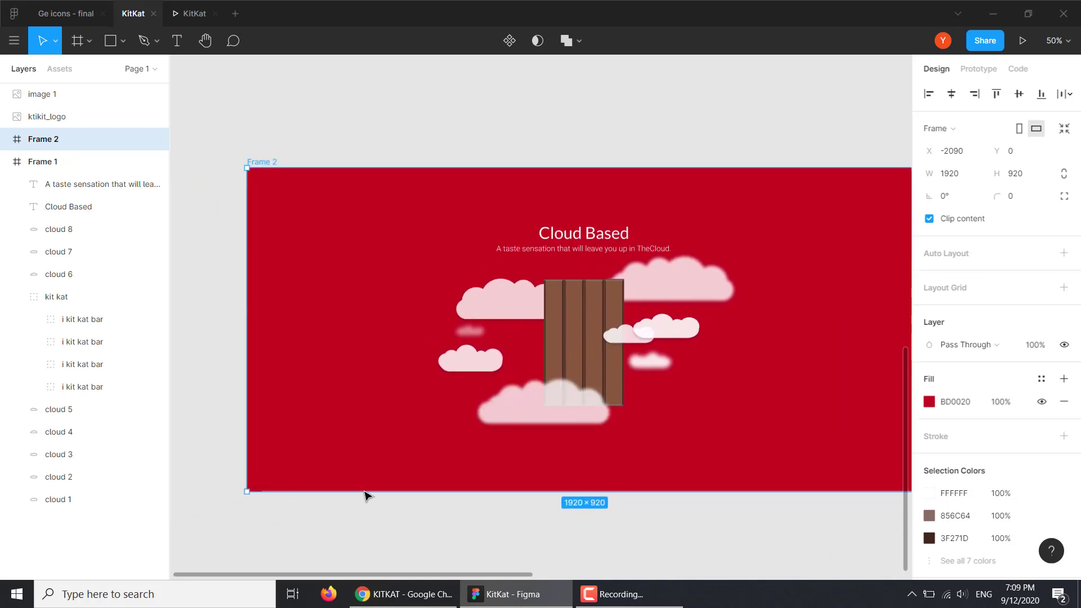
{"action": "left_click", "coordinate": [404, 592]}
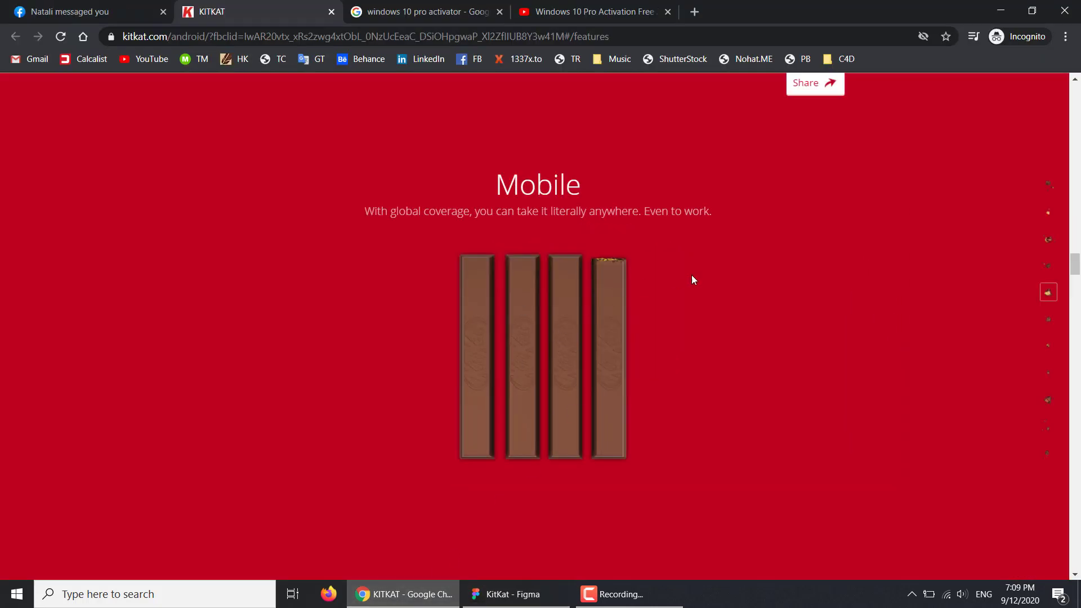
Scroll to the Cloud Based clouds, dismiss the IObit uninstaller notification, and return to Figma
{"action": "left_click_drag", "start_coordinate": [1075, 268], "coordinate": [1078, 251]}
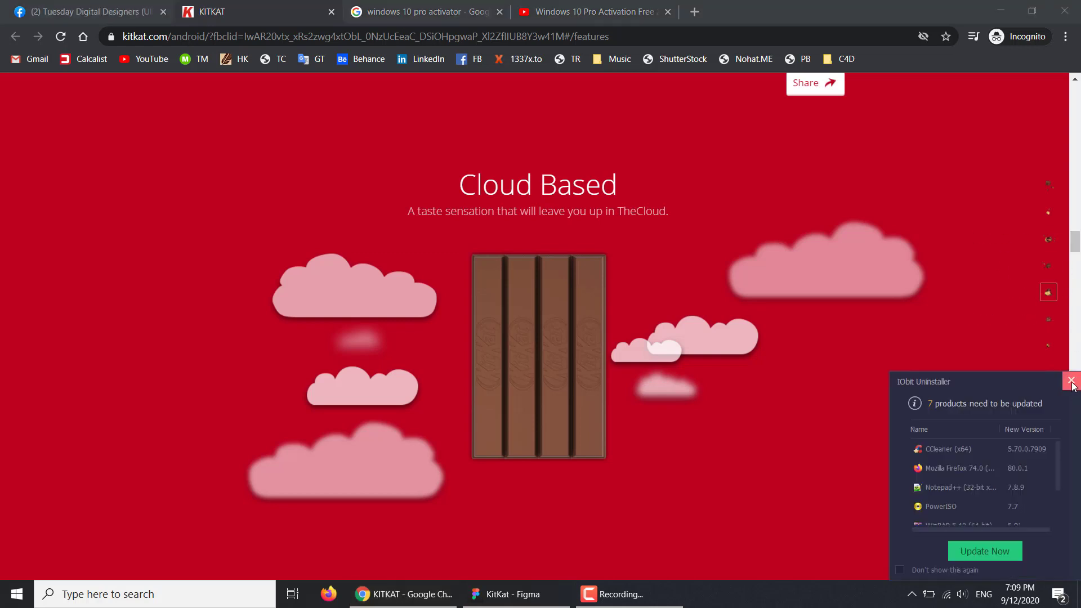
{"action": "left_click", "coordinate": [1071, 381]}
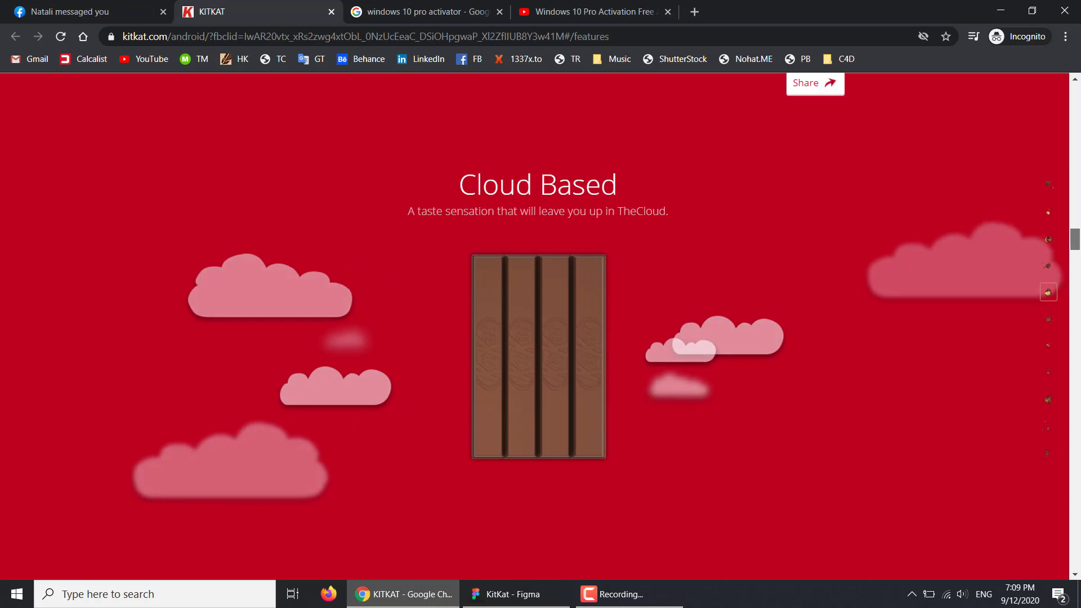
{"action": "mouse_move", "coordinate": [1077, 250]}
{"action": "left_mouse_down"}
{"action": "mouse_move", "coordinate": [1076, 260]}
{"action": "mouse_move", "coordinate": [1078, 243]}
{"action": "left_mouse_up"}
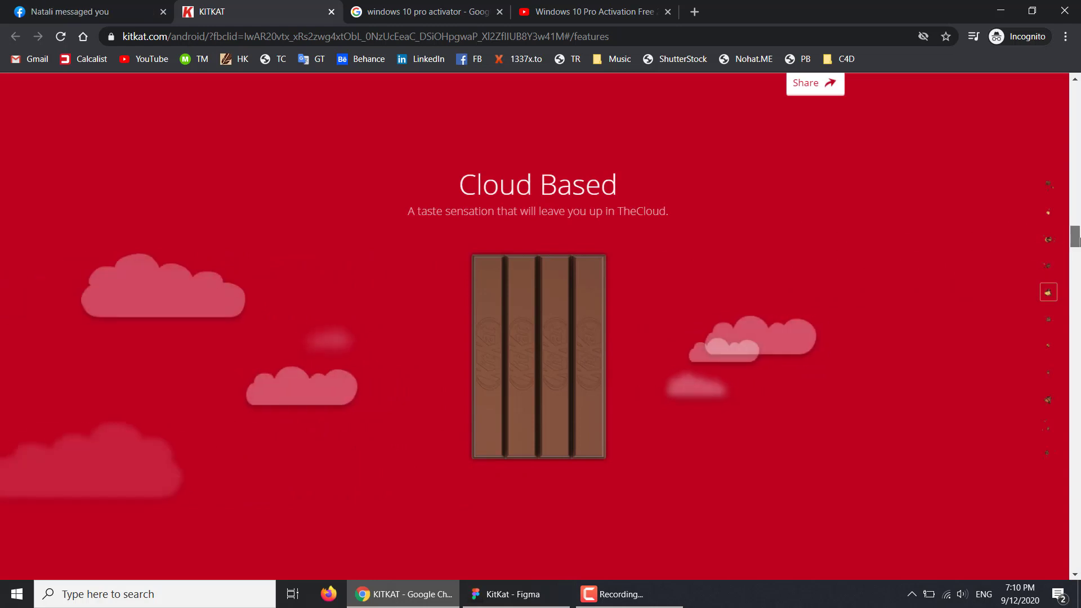
{"action": "left_click", "coordinate": [512, 594]}
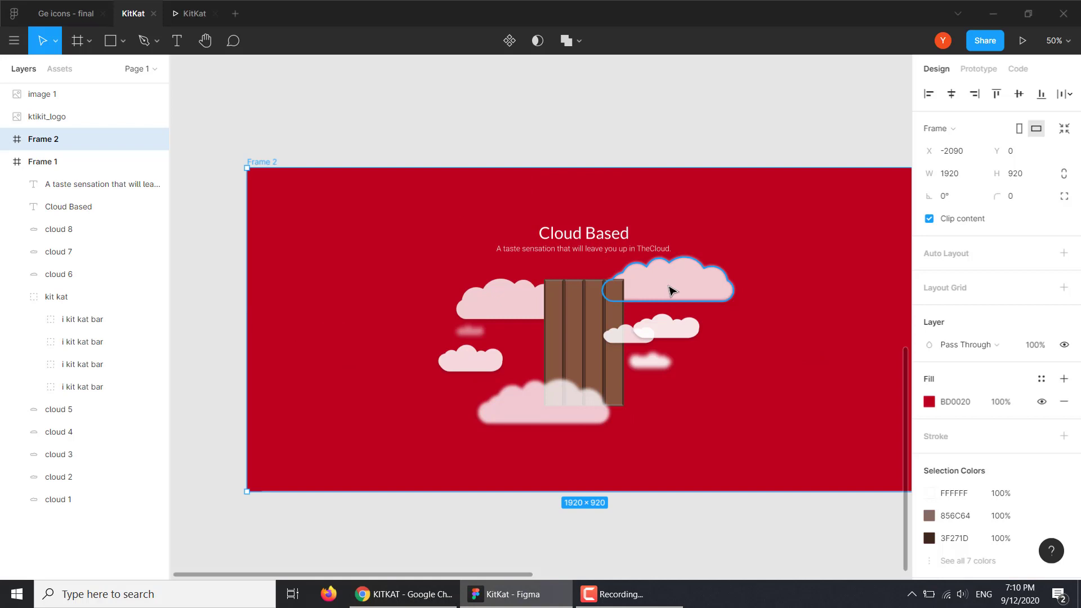
{"action": "key", "text": "Return"}
{"action": "key", "text": "Return"}
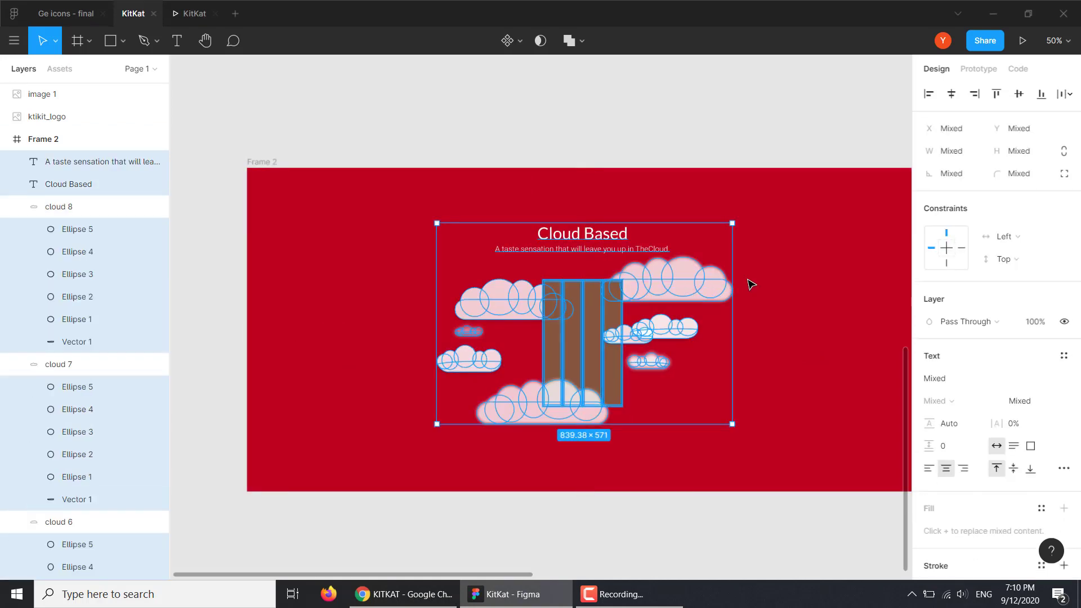
{"action": "left_click", "coordinate": [586, 130]}
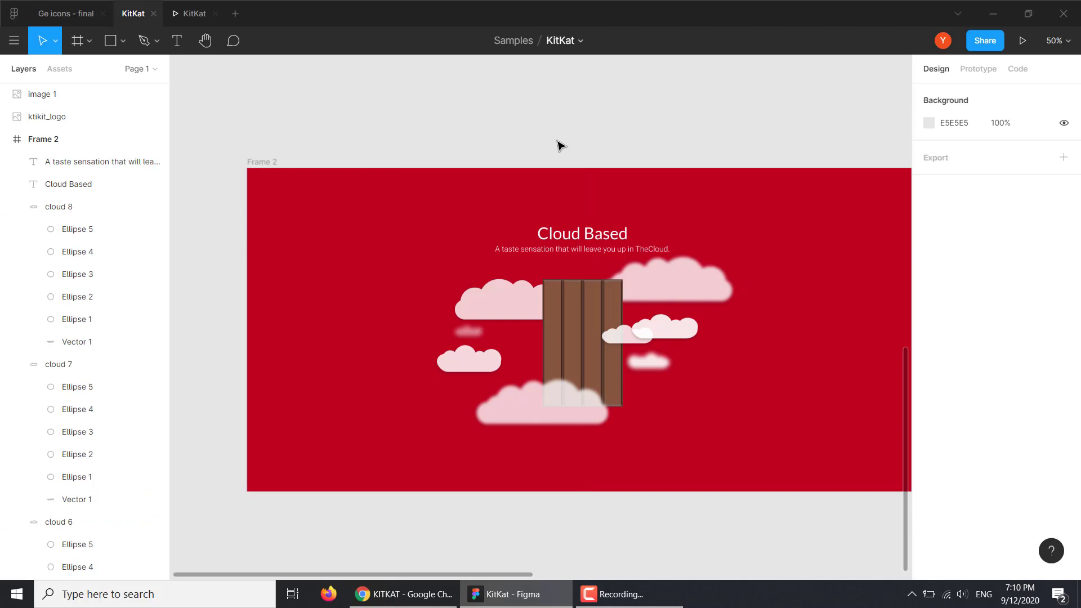
{"action": "key", "text": "ctrl+a"}
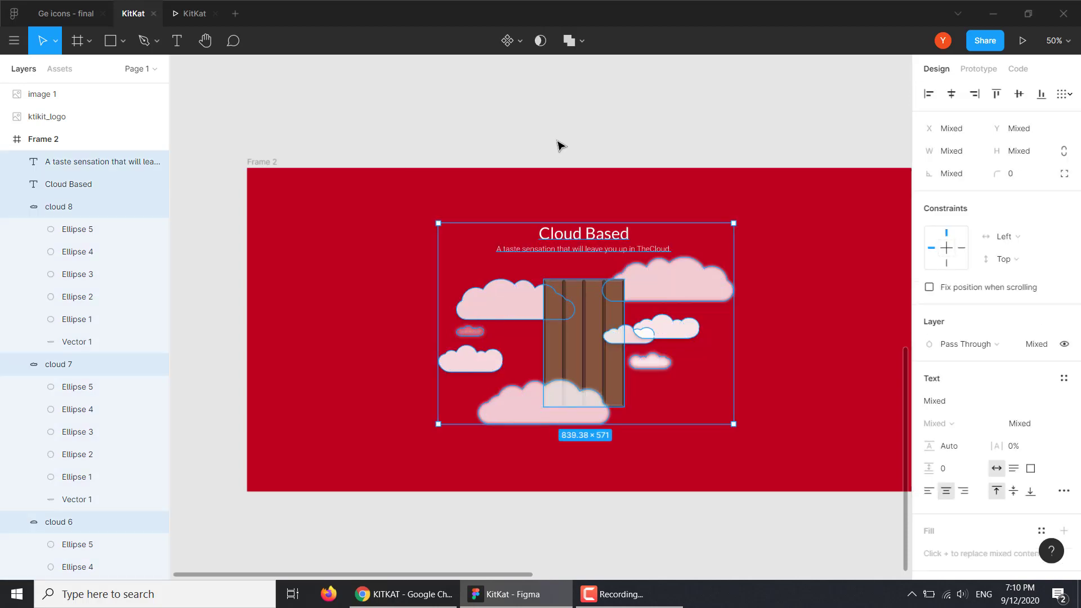
{"action": "key", "text": "Escape"}
{"action": "key", "text": "ctrl+z"}
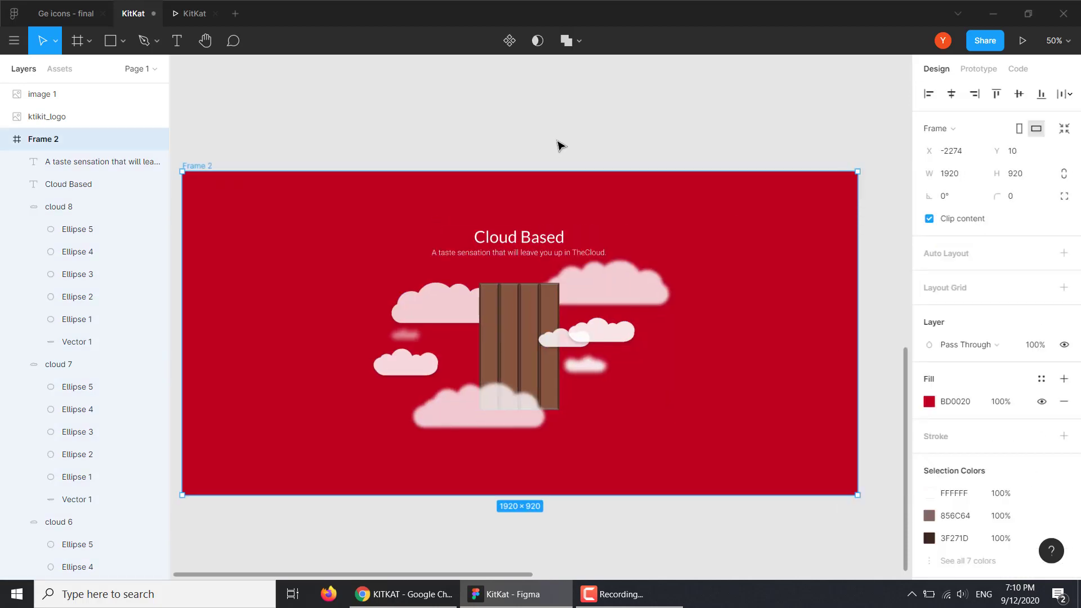
{"action": "key", "text": "ctrl+shift+z"}
{"action": "key", "text": "Escape"}
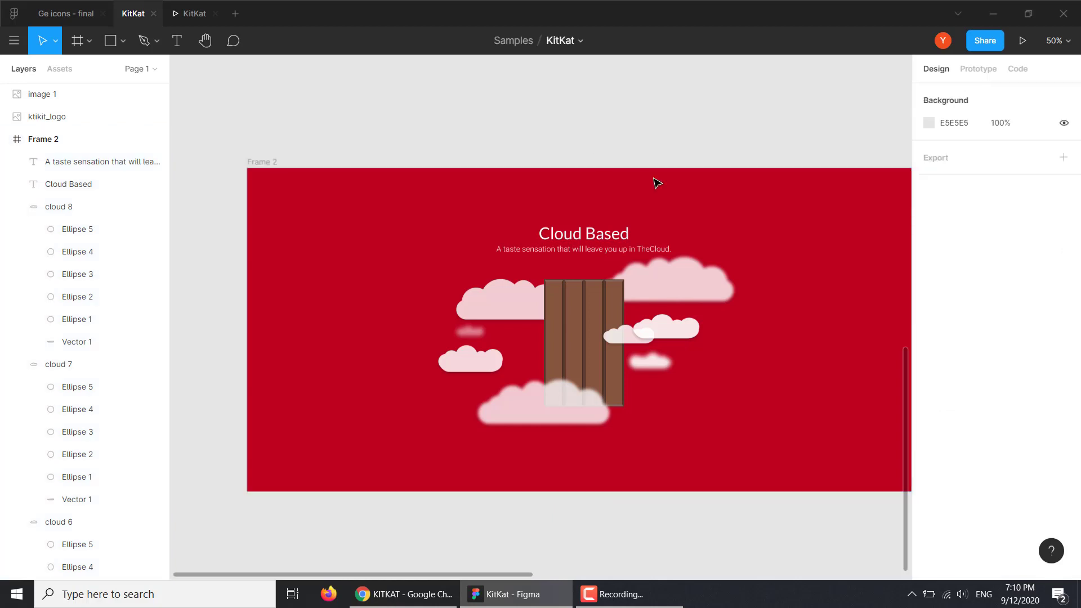
{"action": "left_click", "coordinate": [684, 272]}
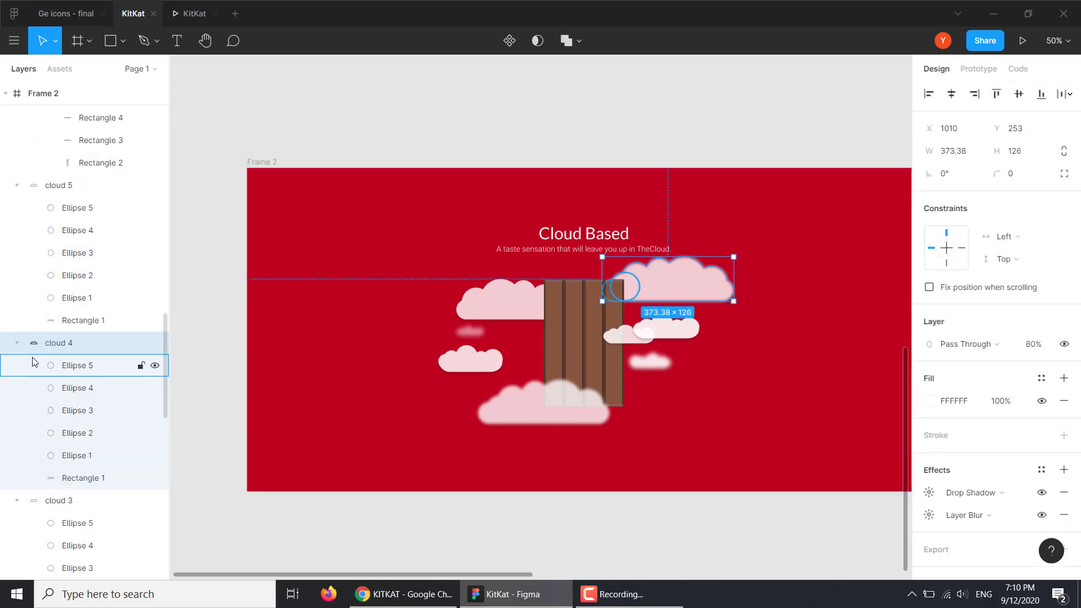
Collapse the cloud 1–4 layer groups and drag cloud 4 past Frame 2's right edge
{"action": "left_click", "coordinate": [18, 344]}
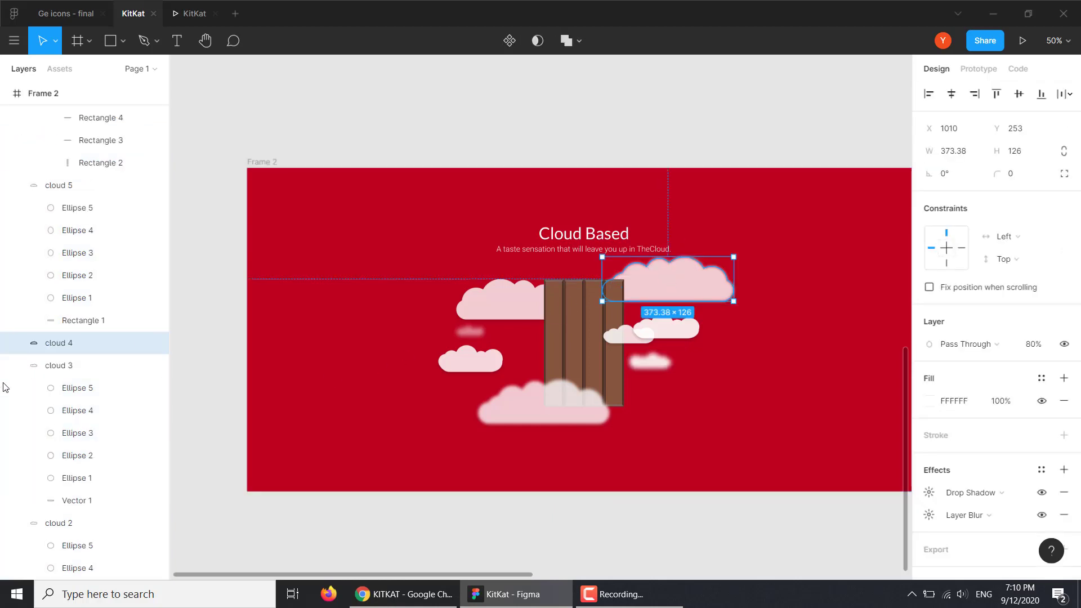
{"action": "left_click", "coordinate": [17, 365]}
{"action": "left_click", "coordinate": [17, 388]}
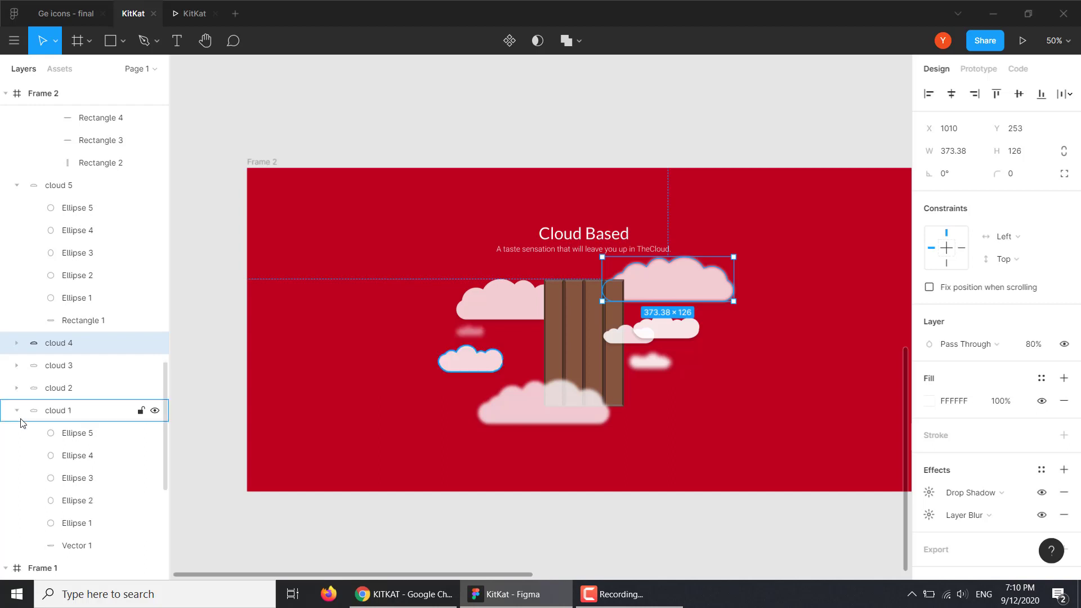
{"action": "left_click", "coordinate": [17, 410]}
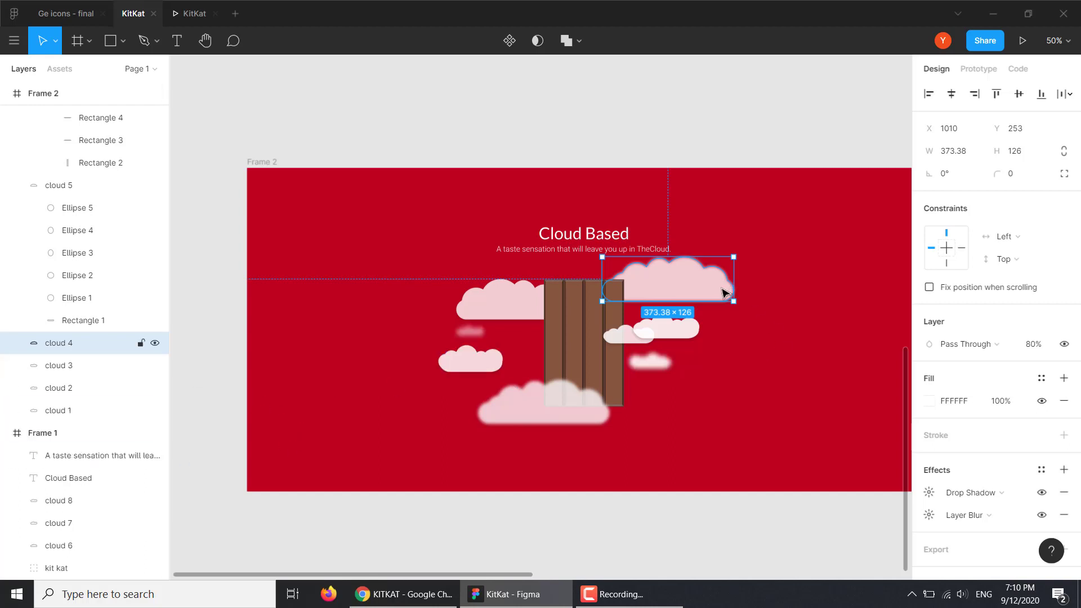
{"action": "mouse_move", "coordinate": [725, 292]}
{"action": "left_mouse_down"}
{"action": "mouse_move", "coordinate": [918, 287]}
{"action": "mouse_move", "coordinate": [781, 297]}
{"action": "mouse_move", "coordinate": [558, 267]}
{"action": "left_mouse_up"}
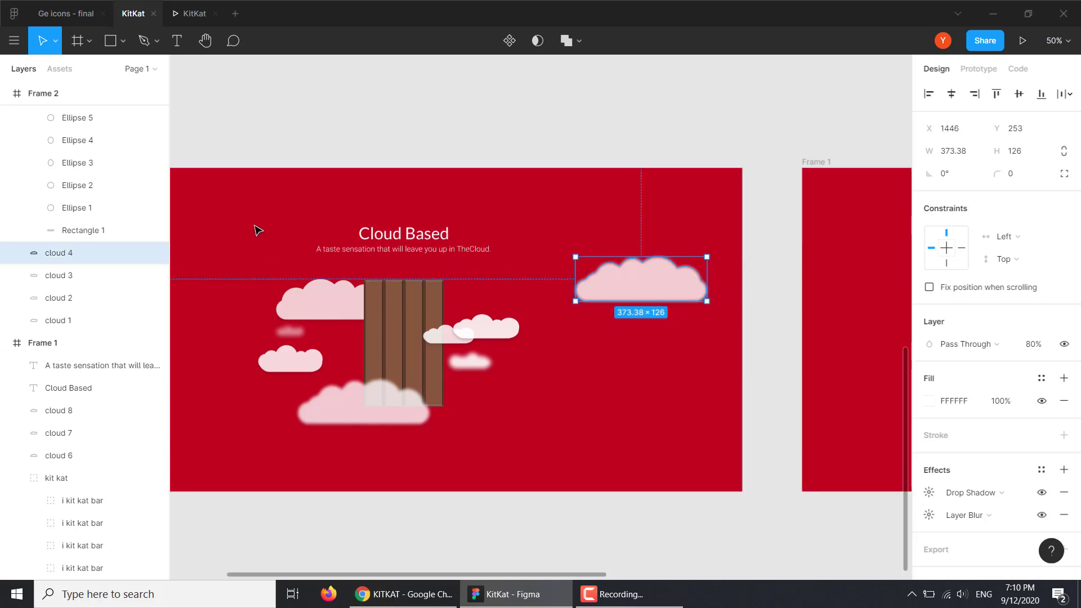
{"action": "left_click_drag", "start_coordinate": [256, 229], "coordinate": [245, 221]}
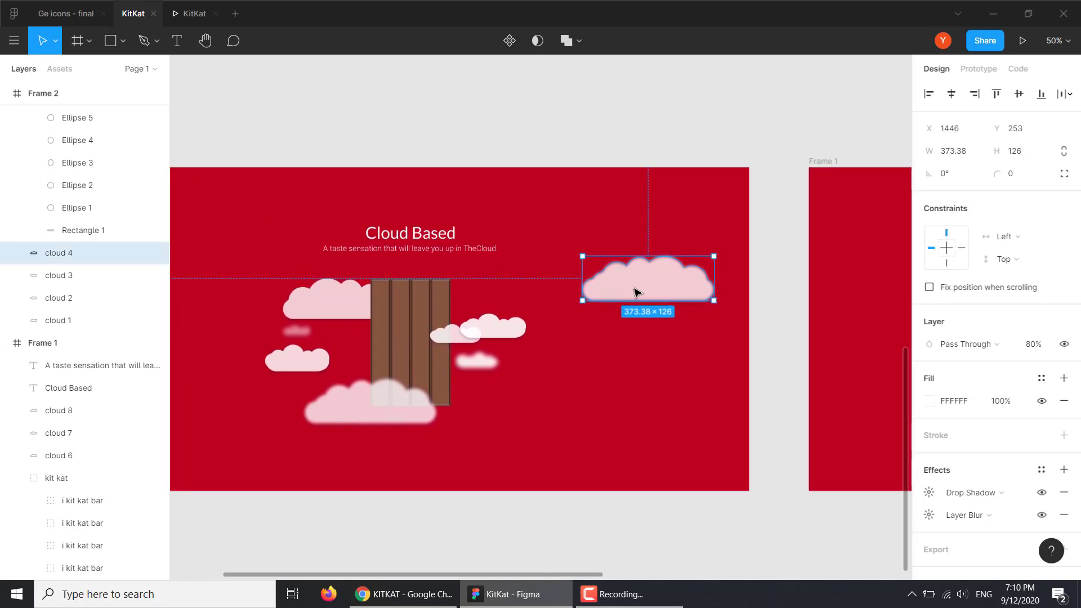
{"action": "left_click_drag", "start_coordinate": [635, 291], "coordinate": [786, 292]}
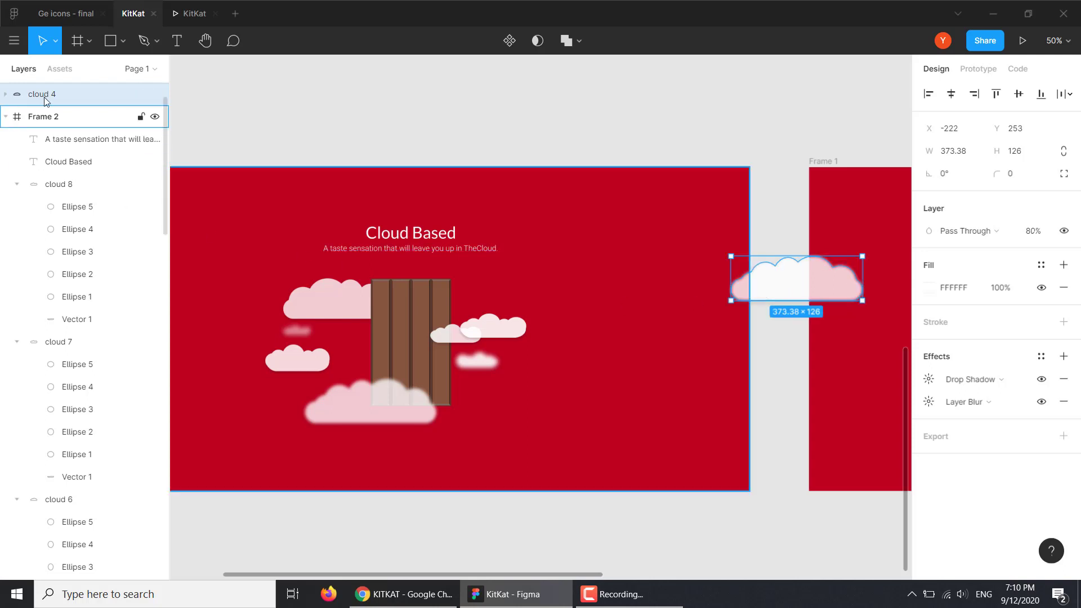
Nest cloud 4 back inside Frame 2 and collapse the cloud 5 and i kit kat bar groups
{"action": "left_click_drag", "start_coordinate": [46, 101], "coordinate": [54, 145]}
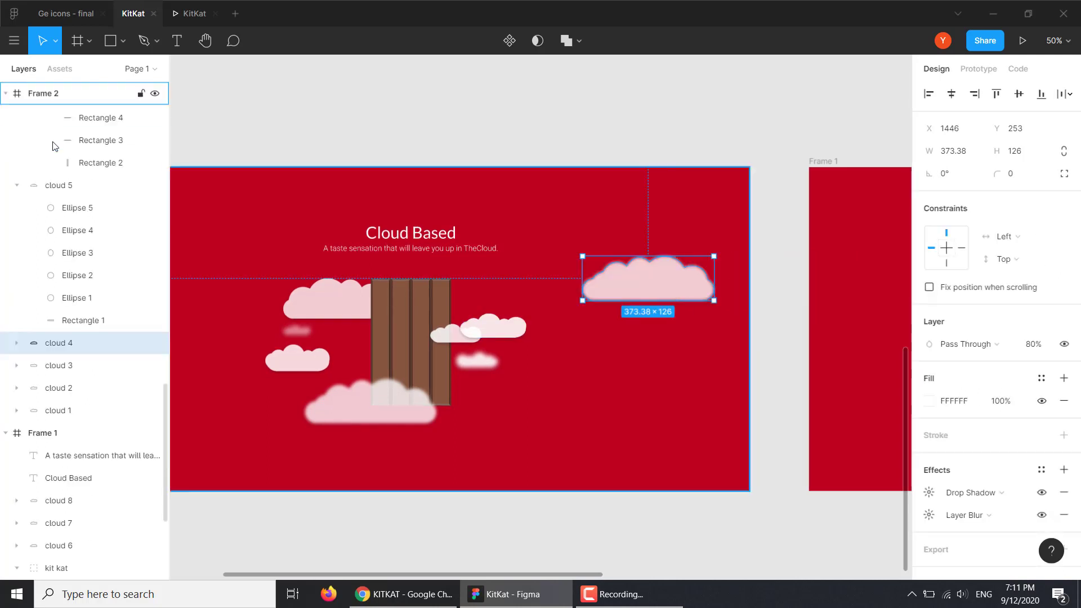
{"action": "left_click", "coordinate": [17, 186]}
{"action": "scroll", "coordinate": [57, 253], "scroll_direction": "up", "scroll_amount": 5}
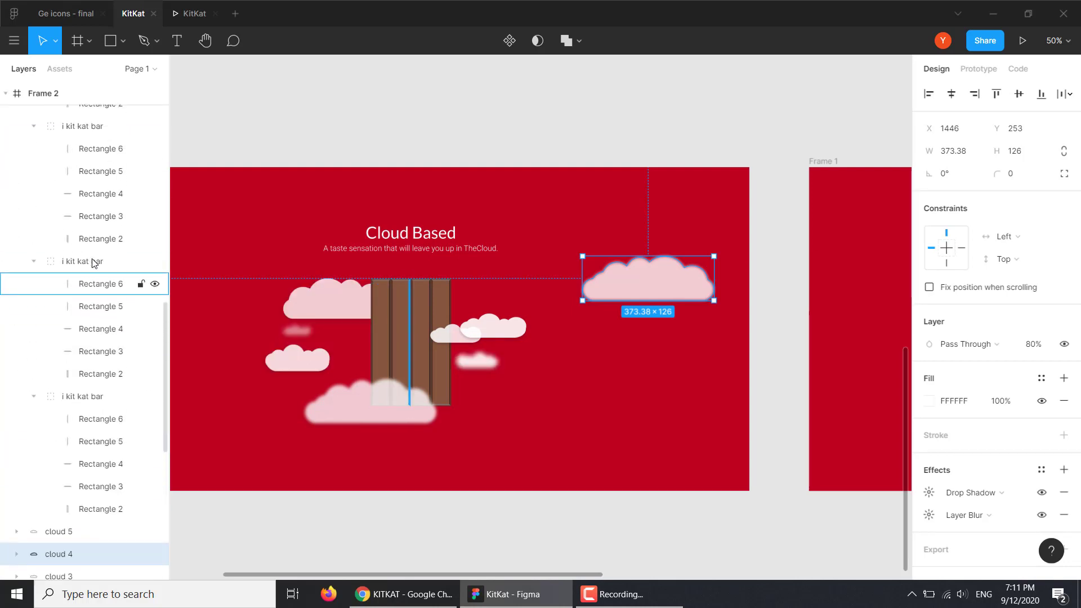
{"action": "left_click", "coordinate": [33, 406]}
{"action": "left_click", "coordinate": [34, 267]}
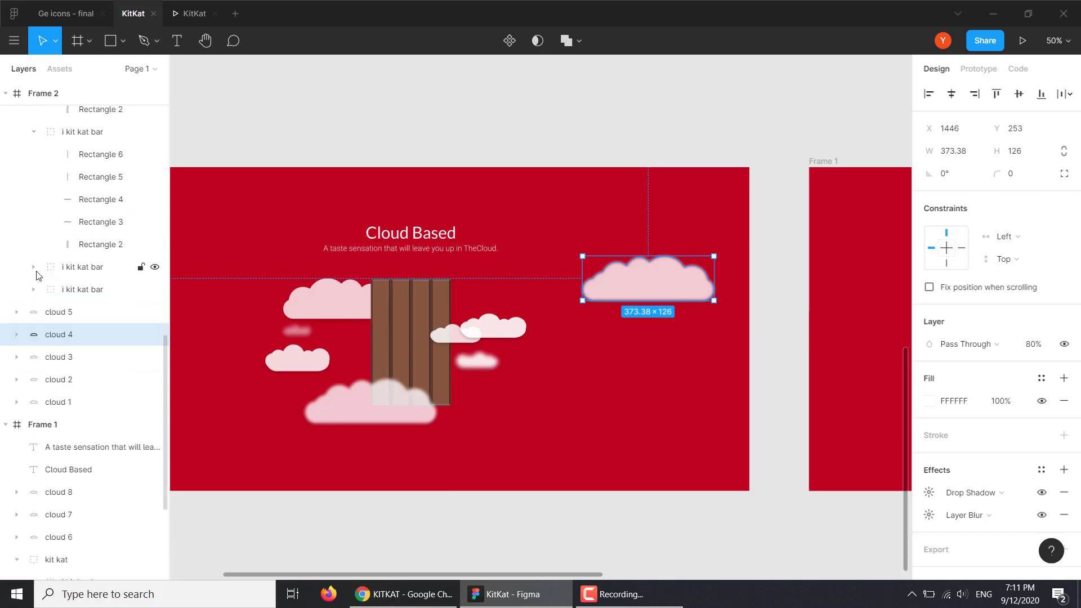
{"action": "left_click", "coordinate": [33, 132]}
Collapse the remaining i kit kat bar, kit kat, and cloud 6–8 layer groups
{"action": "scroll", "coordinate": [23, 253], "scroll_direction": "up", "scroll_amount": 6}
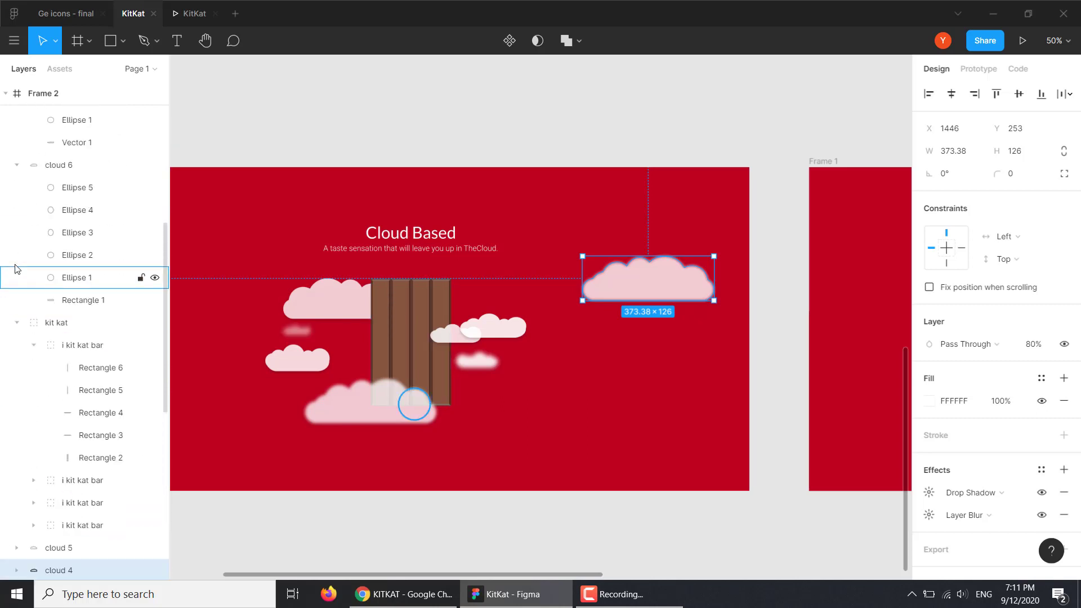
{"action": "left_click", "coordinate": [34, 349]}
{"action": "left_click", "coordinate": [17, 326]}
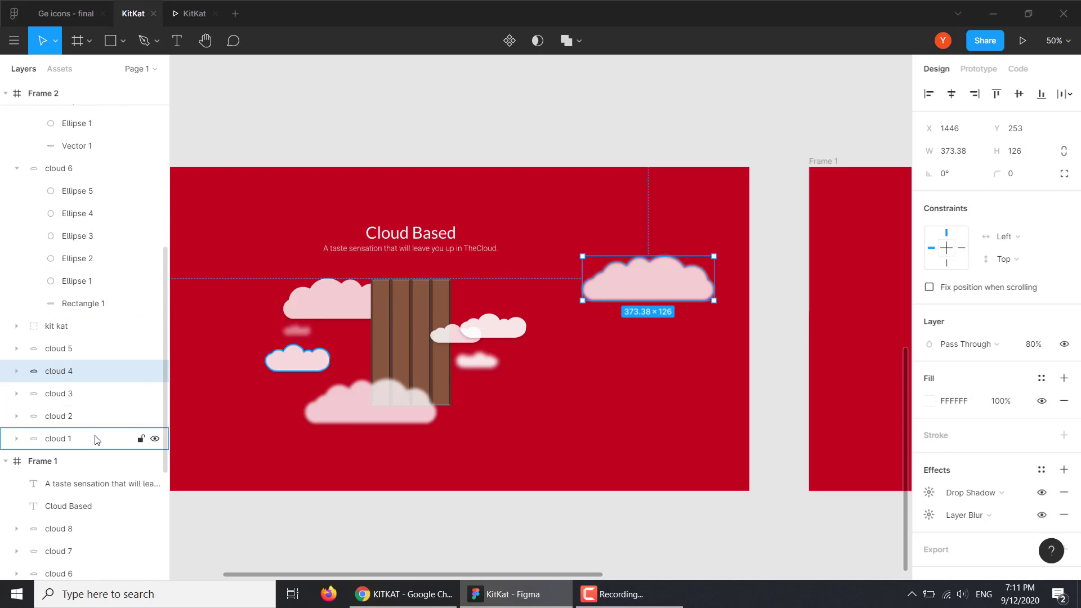
{"action": "left_click", "coordinate": [17, 168]}
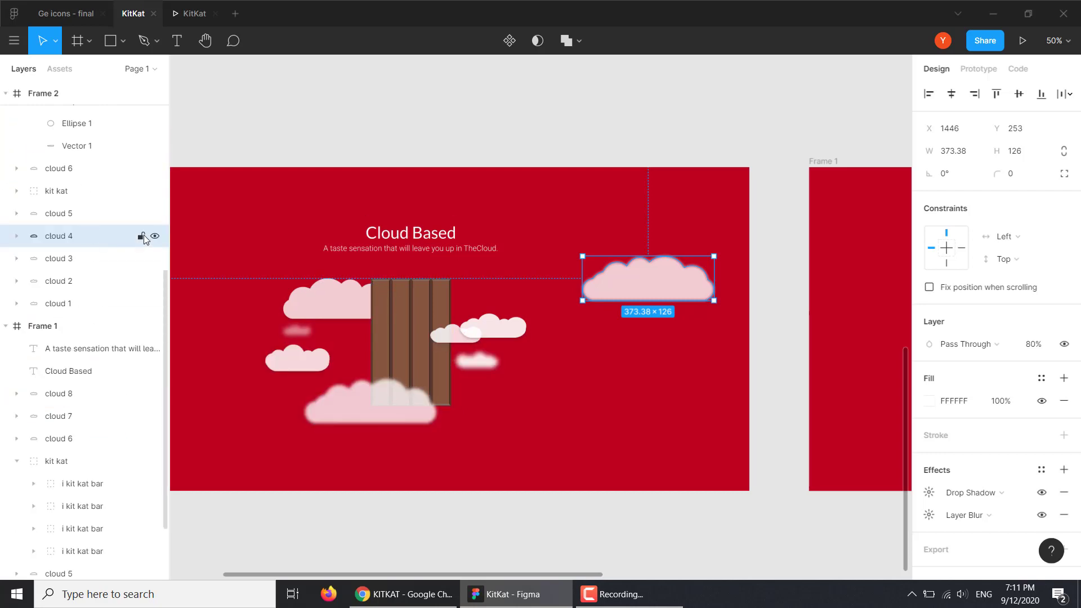
{"action": "scroll", "coordinate": [33, 149], "scroll_direction": "up", "scroll_amount": 1}
{"action": "scroll", "coordinate": [25, 242], "scroll_direction": "up", "scroll_amount": 3}
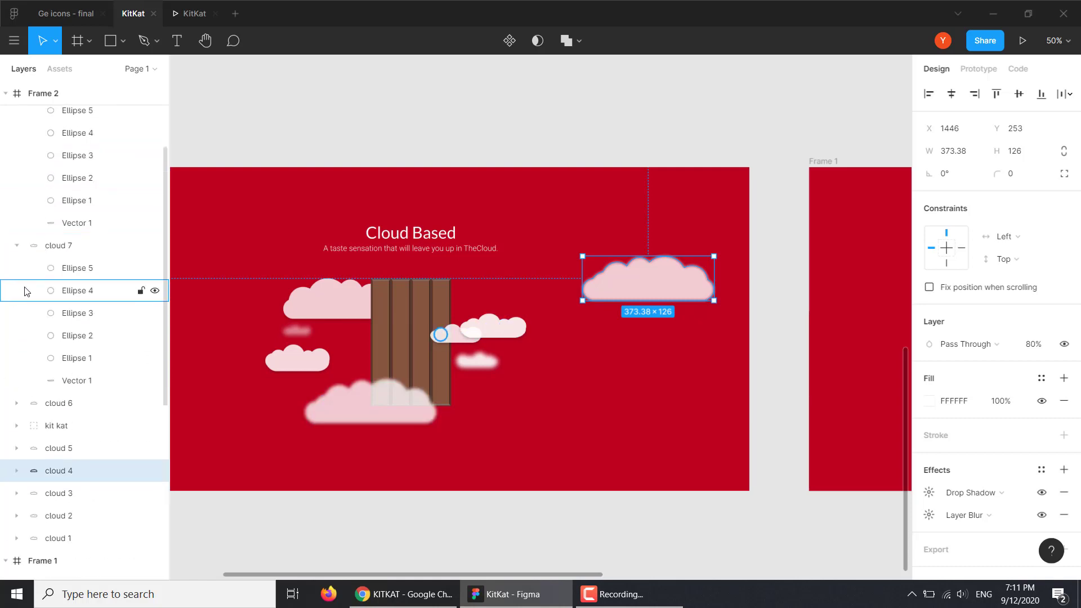
{"action": "left_click", "coordinate": [17, 245]}
{"action": "scroll", "coordinate": [17, 226], "scroll_direction": "up", "scroll_amount": 3}
{"action": "scroll", "coordinate": [19, 202], "scroll_direction": "up", "scroll_amount": 2}
{"action": "left_click", "coordinate": [17, 207]}
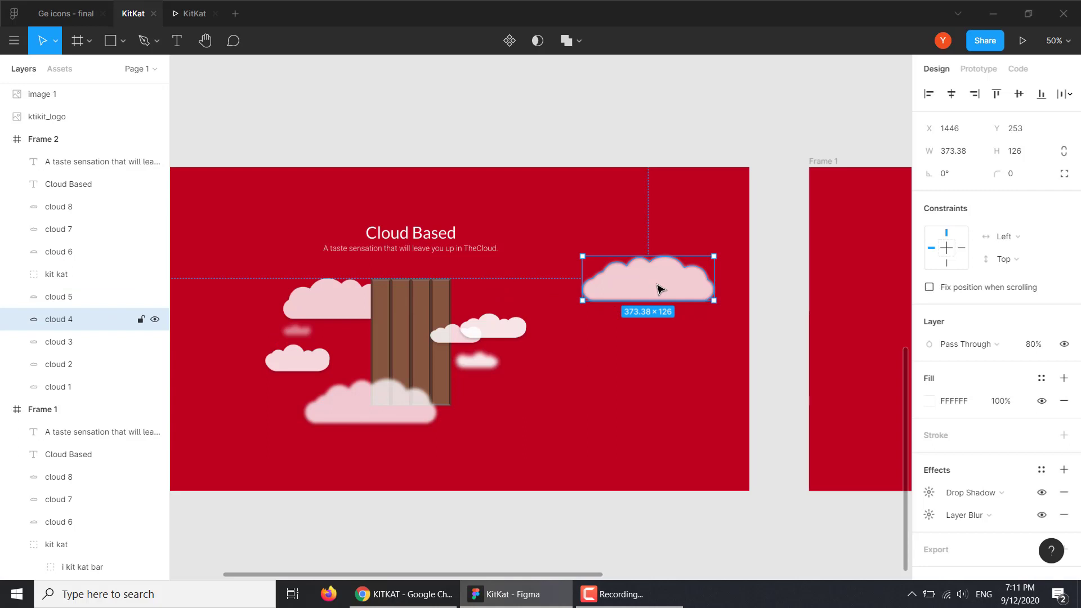
Place cloud 4 at X 1886 past Frame 2's right edge, still nested, at 0% opacity
{"action": "mouse_move", "coordinate": [659, 292]}
{"action": "left_mouse_down"}
{"action": "mouse_move", "coordinate": [784, 284]}
{"action": "mouse_move", "coordinate": [808, 294]}
{"action": "left_mouse_up"}
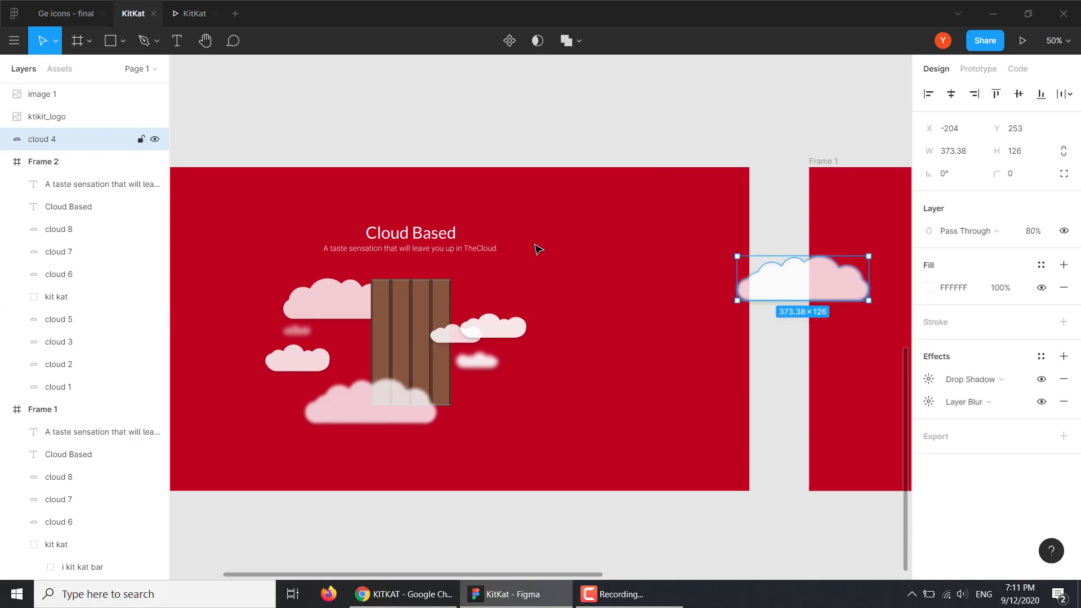
{"action": "left_click_drag", "start_coordinate": [38, 148], "coordinate": [58, 332]}
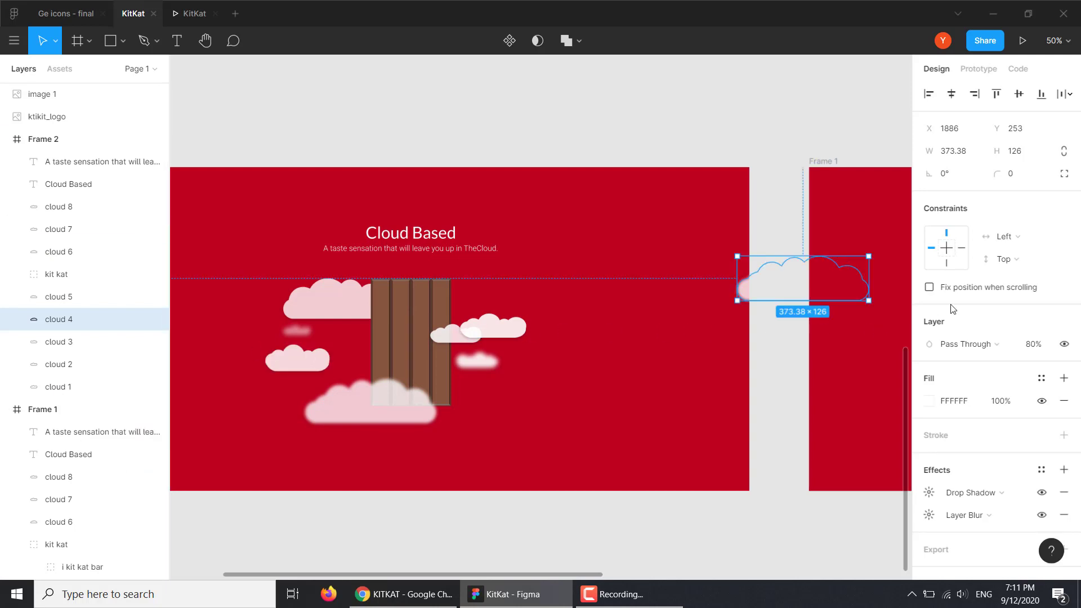
{"action": "left_click", "coordinate": [1038, 347]}
{"action": "type", "text": "0"}
{"action": "key", "text": "Return"}
Slide cloud 6 to Frame 2's left edge at X 390, Y 602, then switch to Chrome
{"action": "left_click_drag", "start_coordinate": [606, 432], "coordinate": [756, 389]}
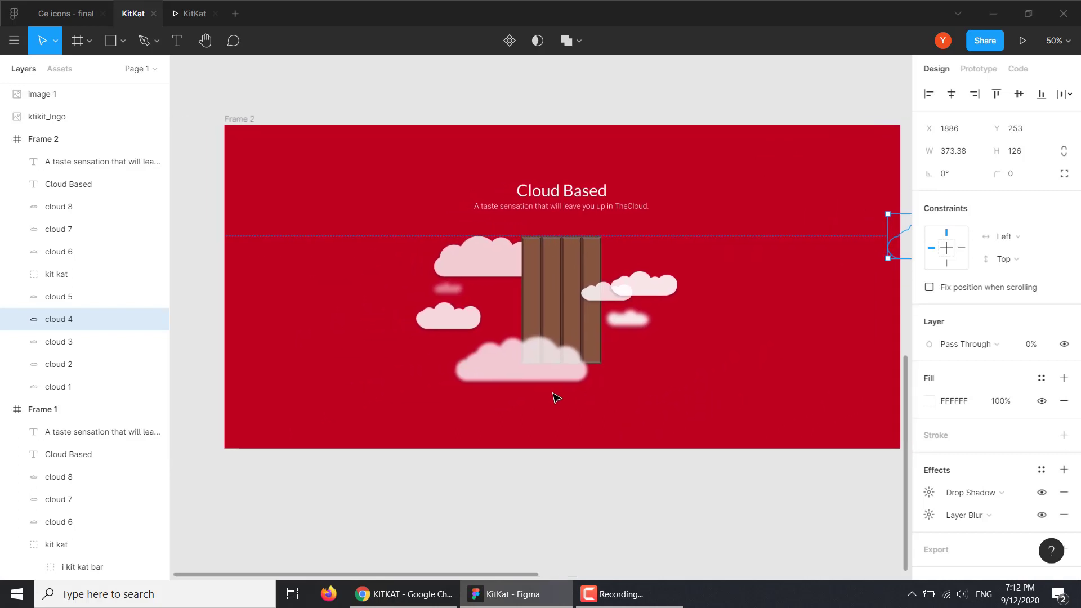
{"action": "left_click_drag", "start_coordinate": [503, 371], "coordinate": [244, 397]}
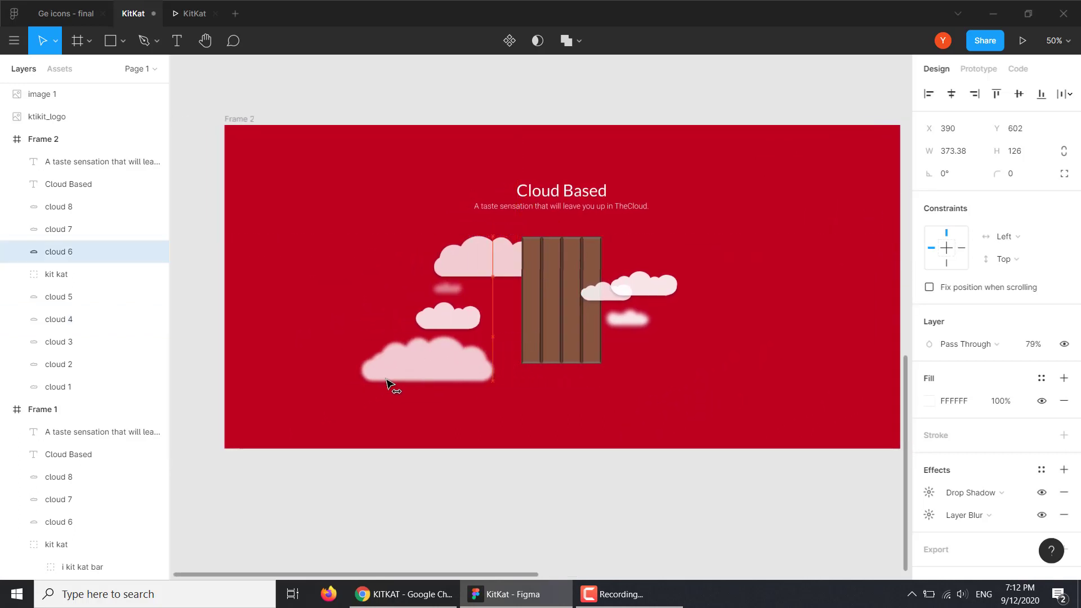
{"action": "left_click", "coordinate": [403, 594]}
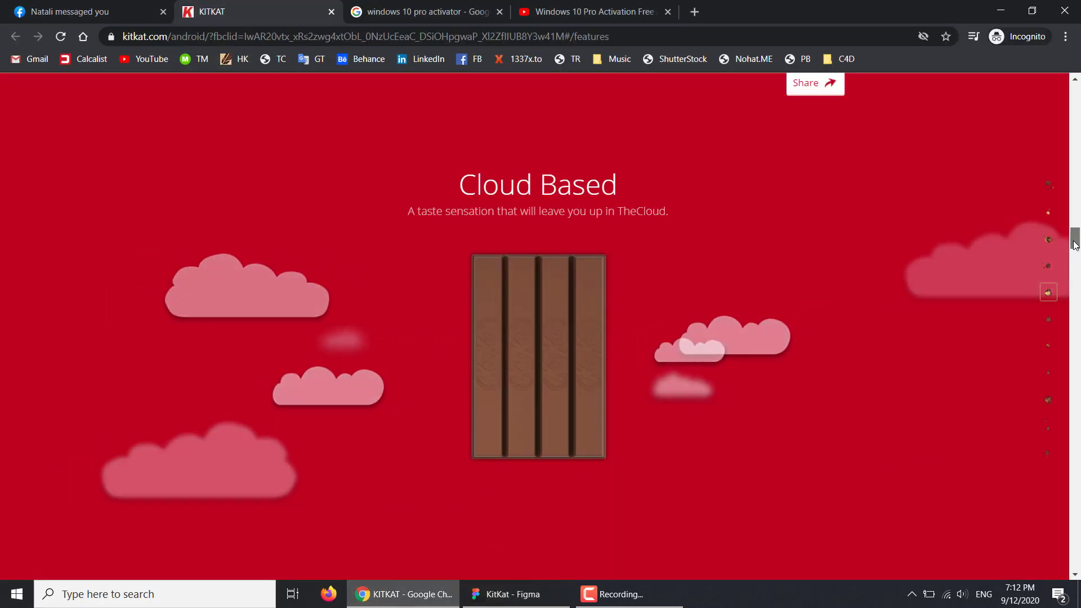
Nudge the Chrome scrollbar to replay the Cloud Based clouds drifting outward
{"action": "left_click_drag", "start_coordinate": [1076, 242], "coordinate": [1077, 239]}
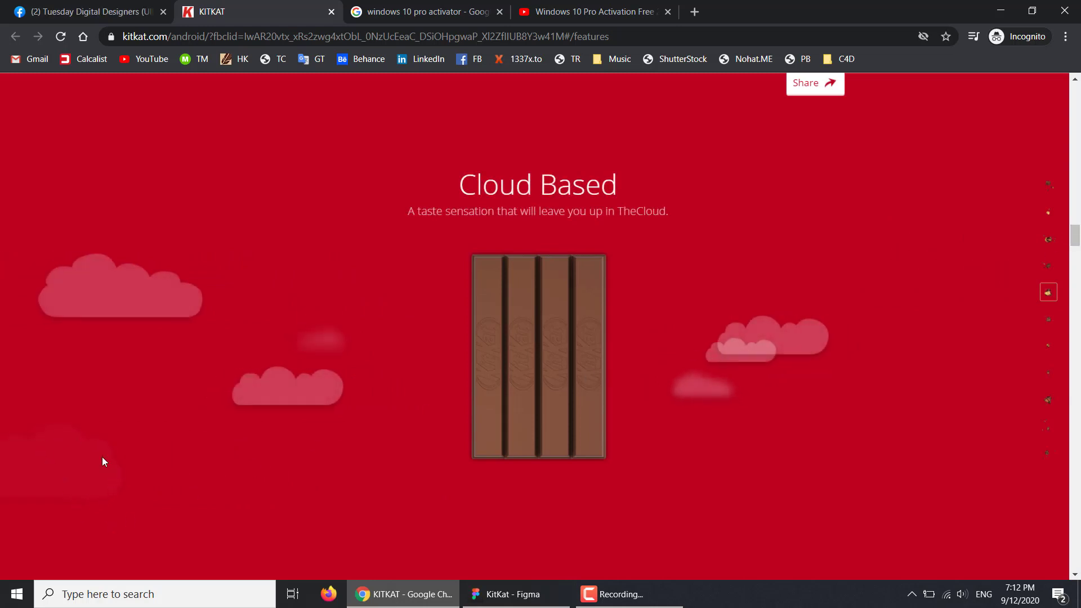
Push cloud 6 to X -239 past Frame 2's left edge and fade it to 0% opacity
{"action": "left_click", "coordinate": [503, 594]}
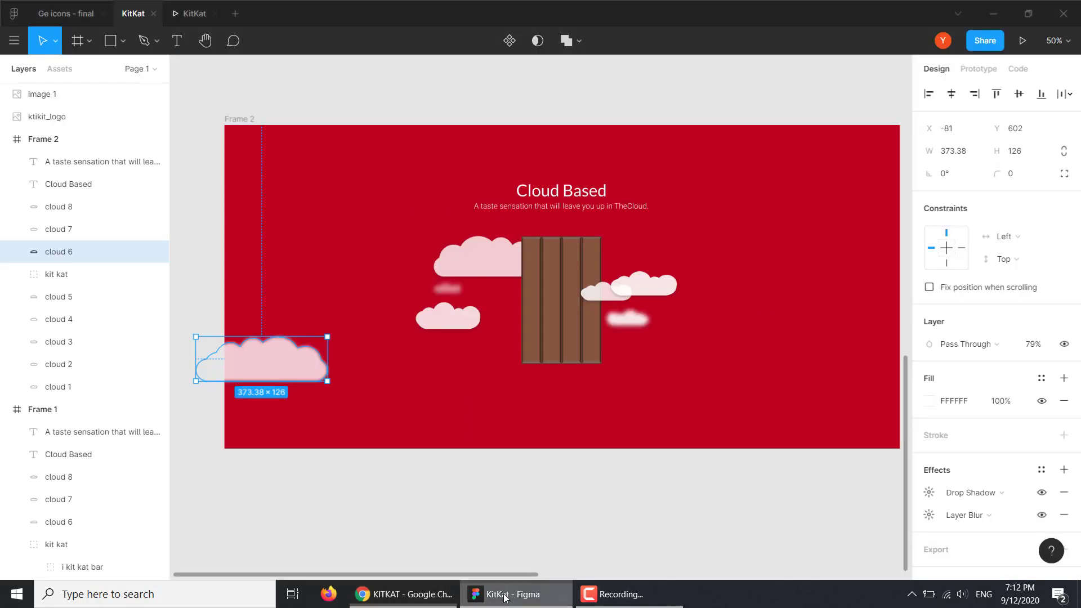
{"action": "left_click_drag", "start_coordinate": [252, 372], "coordinate": [229, 379]}
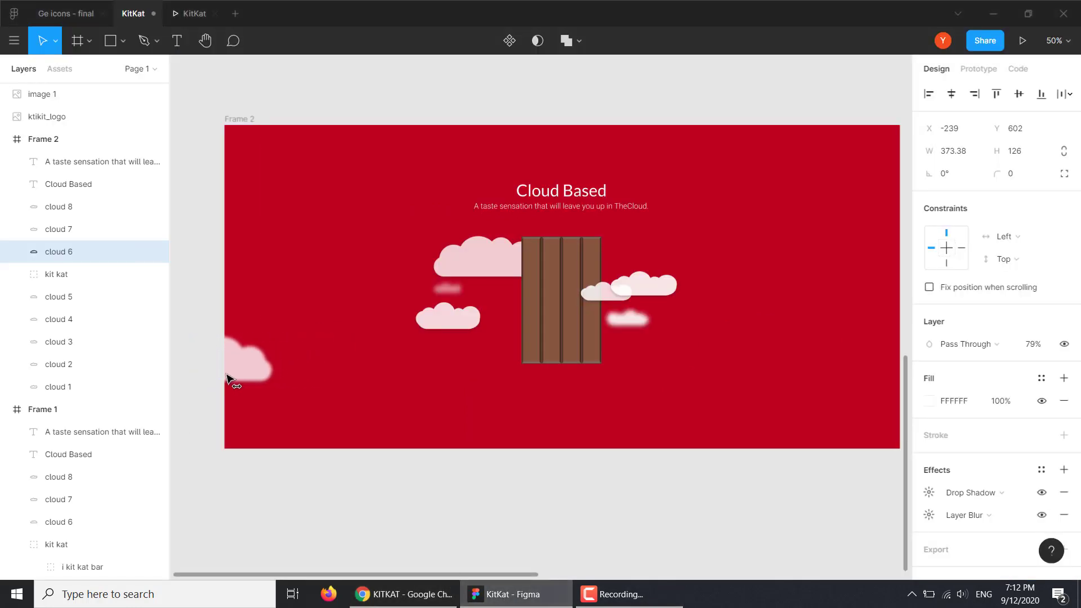
{"action": "left_click", "coordinate": [1034, 345]}
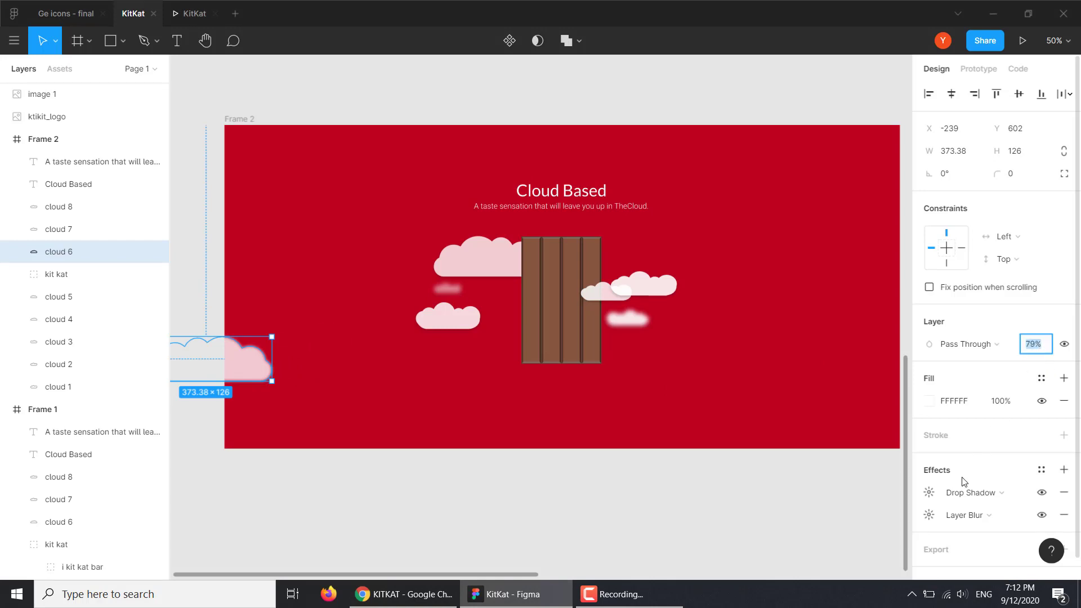
{"action": "type", "text": "0"}
{"action": "key", "text": "Return"}
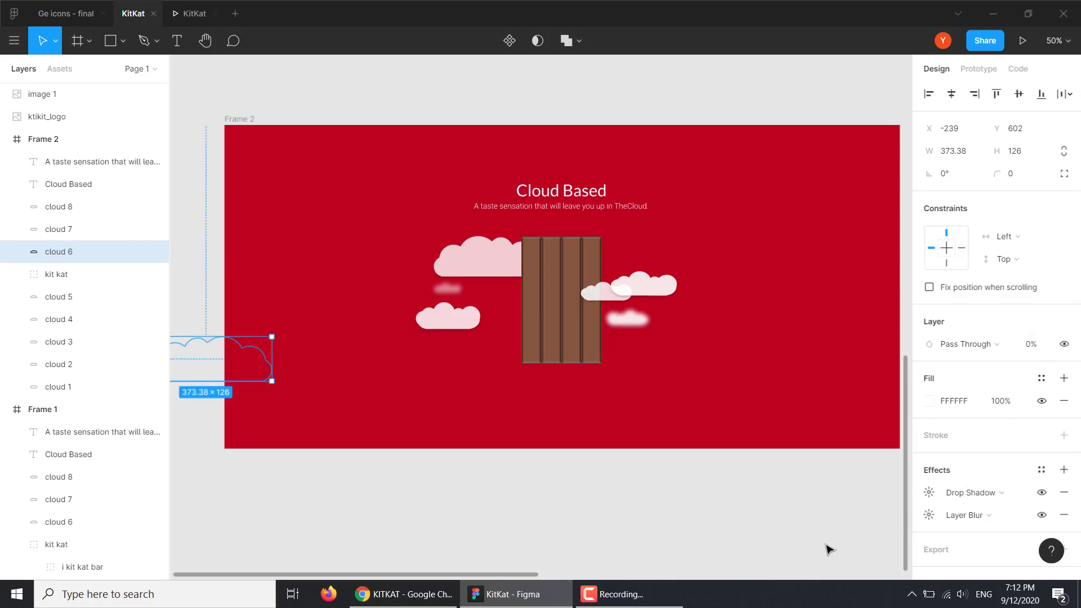
{"action": "left_click", "coordinate": [394, 594]}
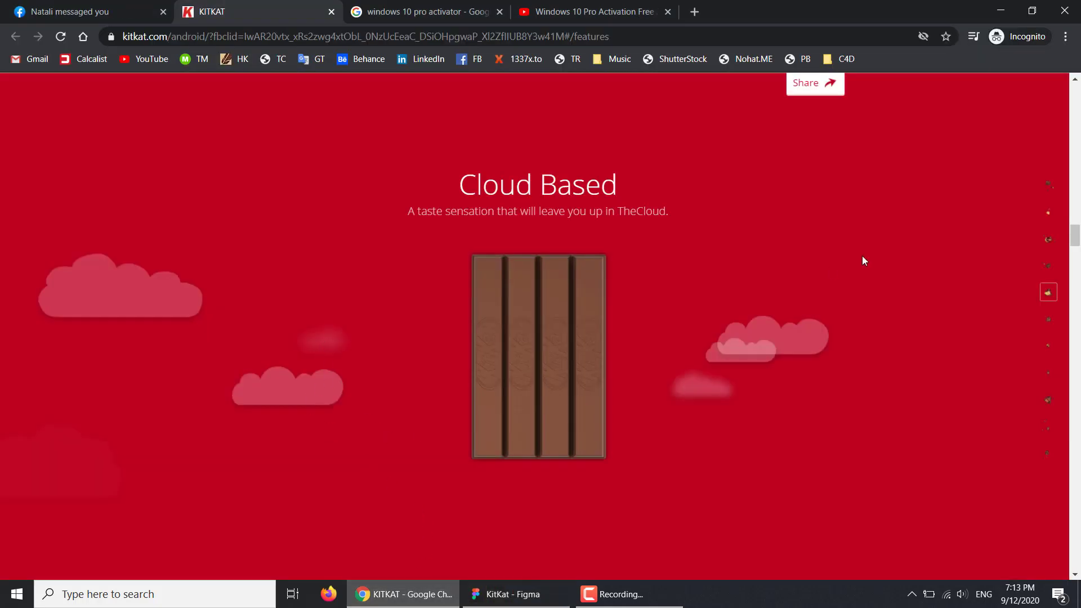
Replay the Cloud Based clouds fading out on the KitKat site in Chrome, then return to Figma
{"action": "scroll", "coordinate": [1075, 239], "scroll_direction": "up", "scroll_amount": 1}
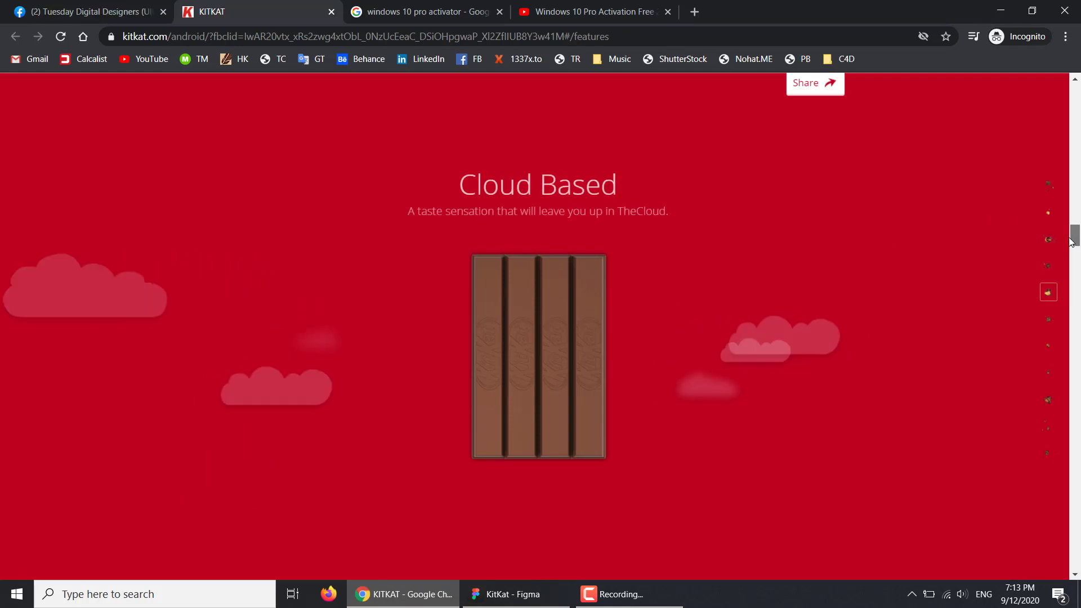
{"action": "left_click_drag", "start_coordinate": [1073, 241], "coordinate": [1068, 239]}
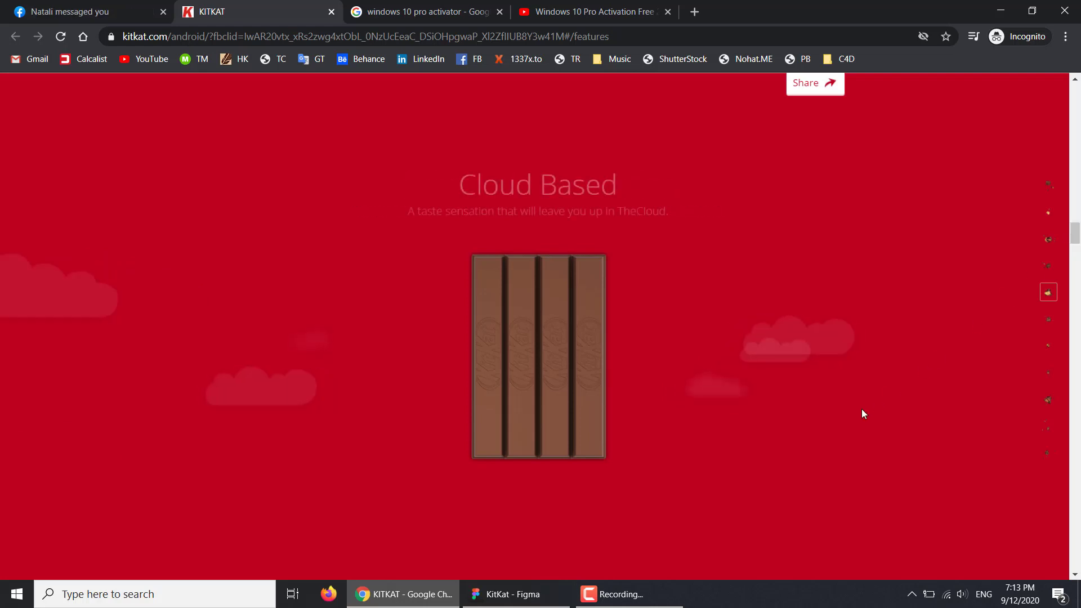
{"action": "left_click", "coordinate": [516, 594]}
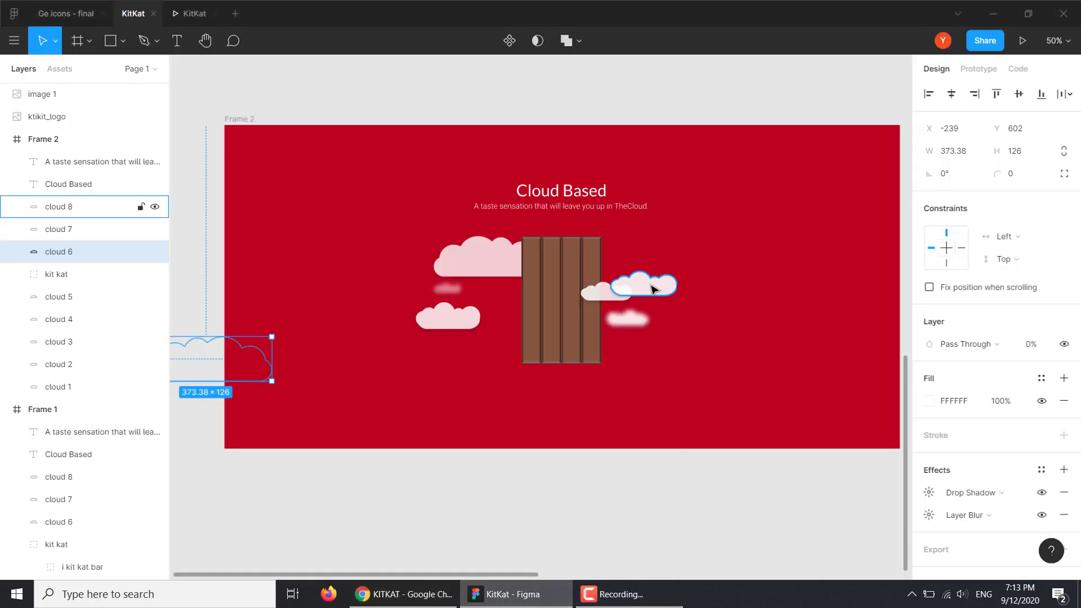
Shift clouds 7 and 8 further right in Frame 2
{"action": "left_click_drag", "start_coordinate": [652, 289], "coordinate": [780, 289]}
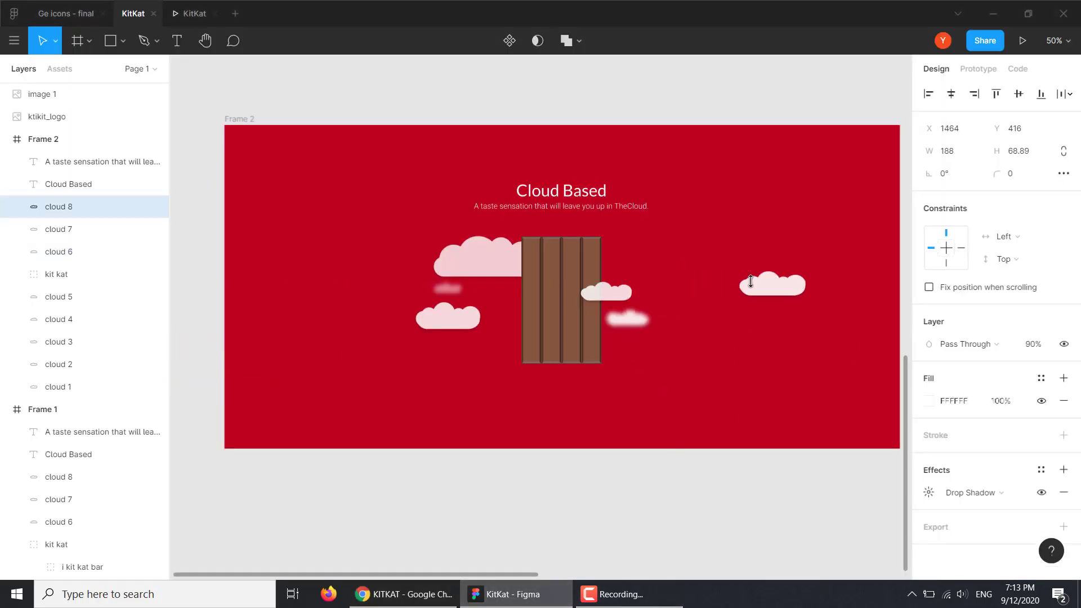
{"action": "left_click_drag", "start_coordinate": [605, 300], "coordinate": [755, 308]}
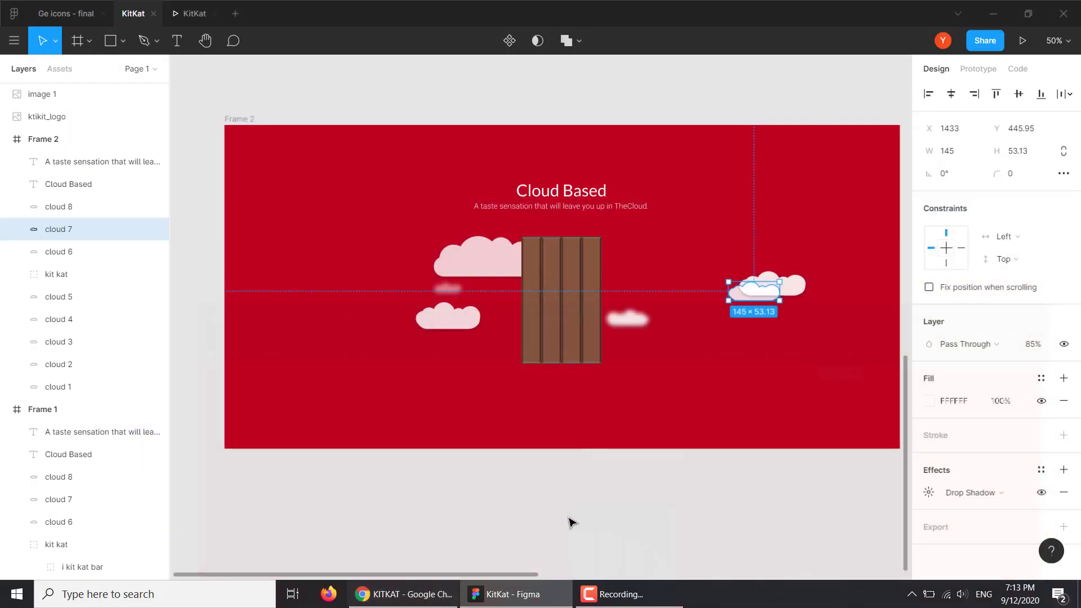
{"action": "left_click", "coordinate": [800, 292], "text": "shift"}
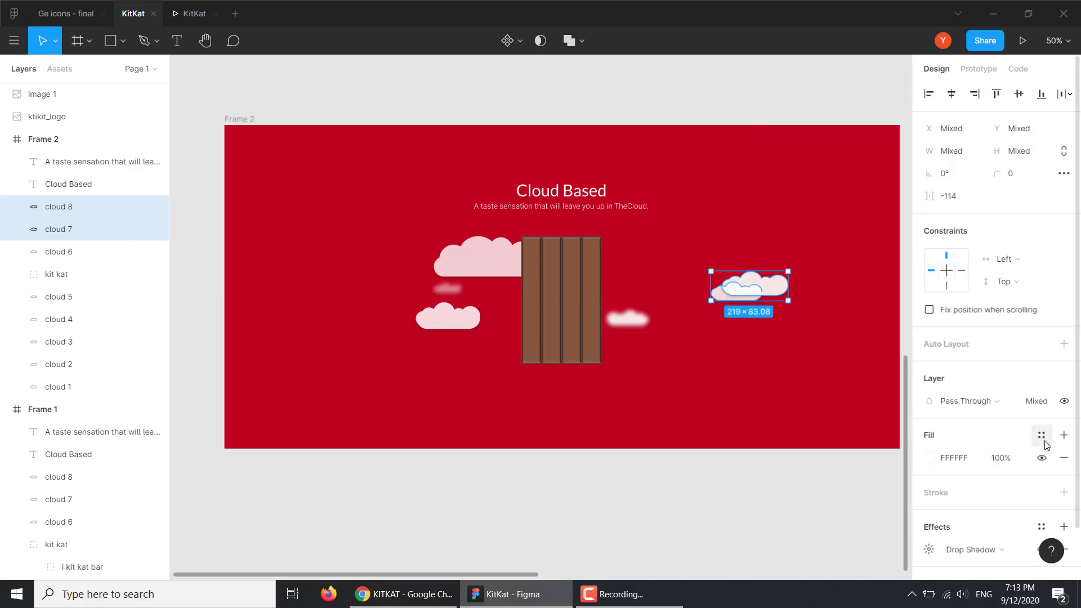
{"action": "left_click_drag", "start_coordinate": [780, 293], "coordinate": [794, 293]}
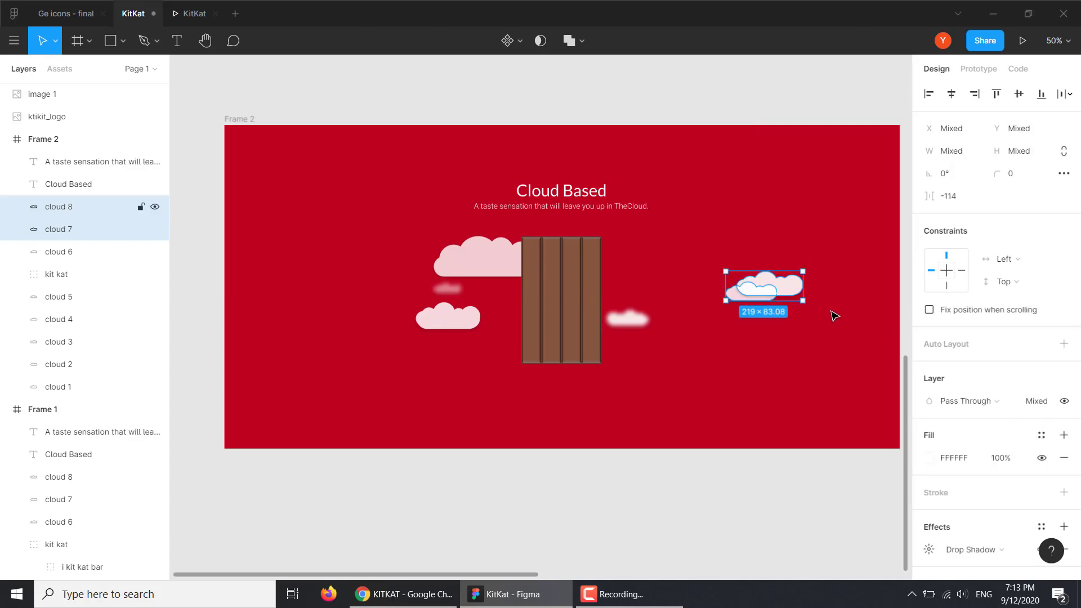
{"action": "left_click", "coordinate": [772, 360]}
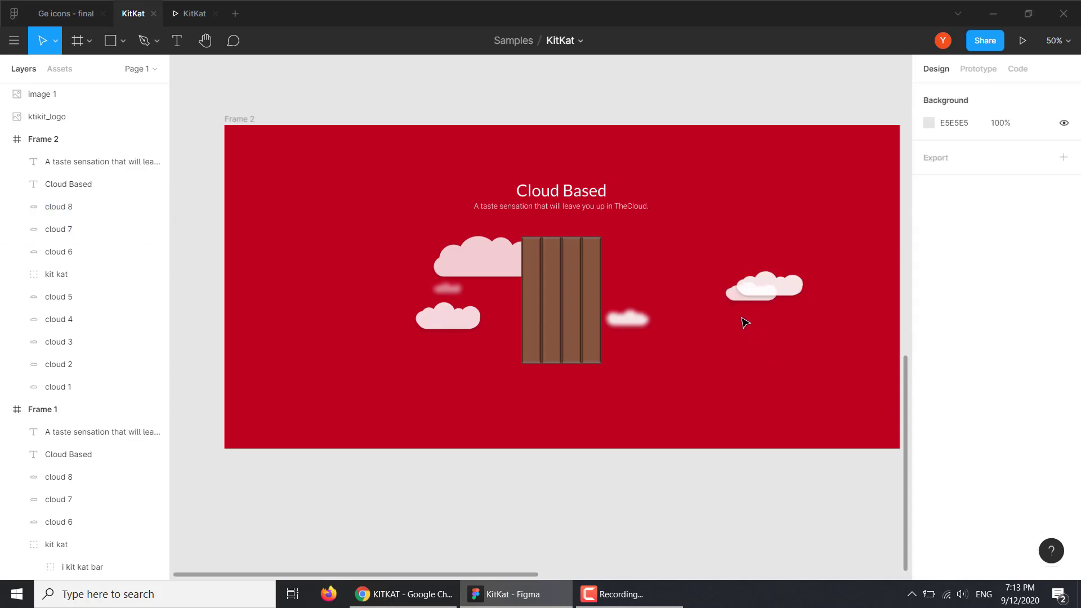
{"action": "left_click", "coordinate": [751, 292]}
Fade cloud 8 to 0% opacity
{"action": "left_click", "coordinate": [1034, 344]}
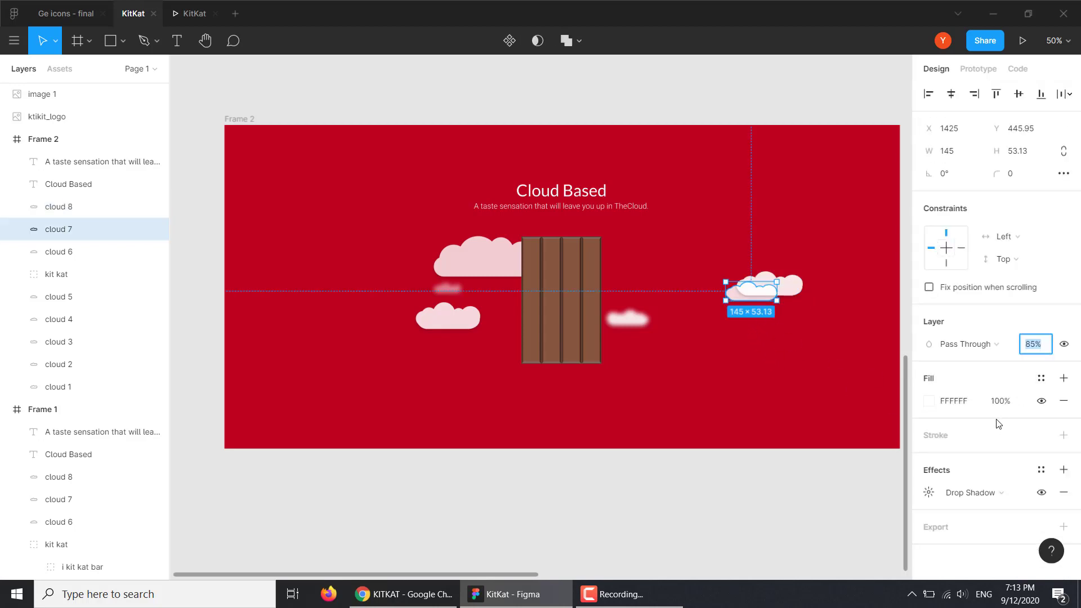
{"action": "left_click", "coordinate": [793, 290]}
{"action": "left_click", "coordinate": [1034, 344]}
{"action": "type", "text": "0"}
{"action": "key", "text": "Return"}
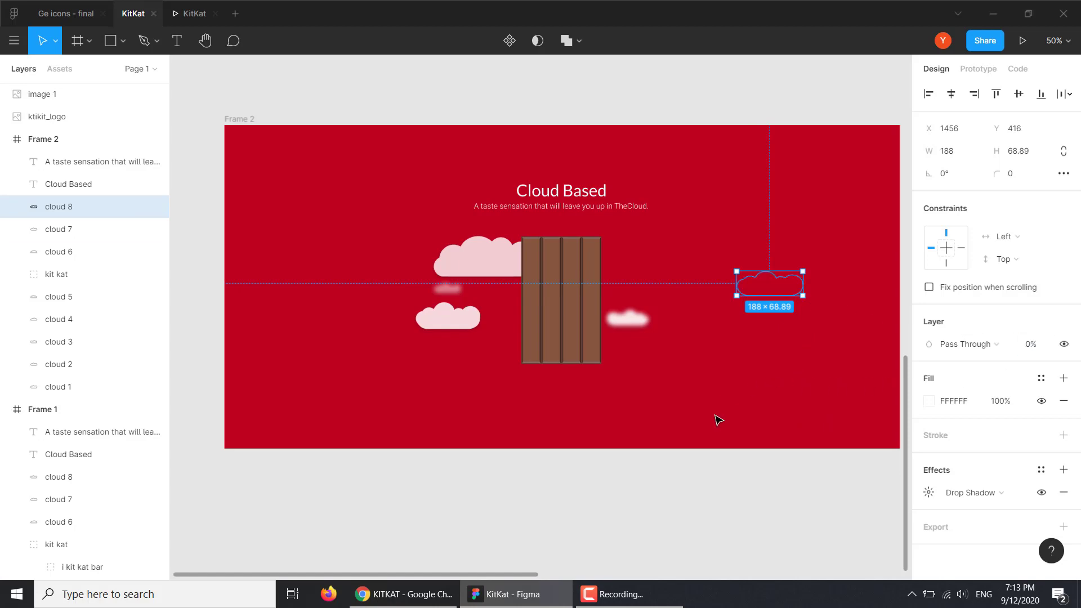
{"action": "left_click", "coordinate": [683, 390]}
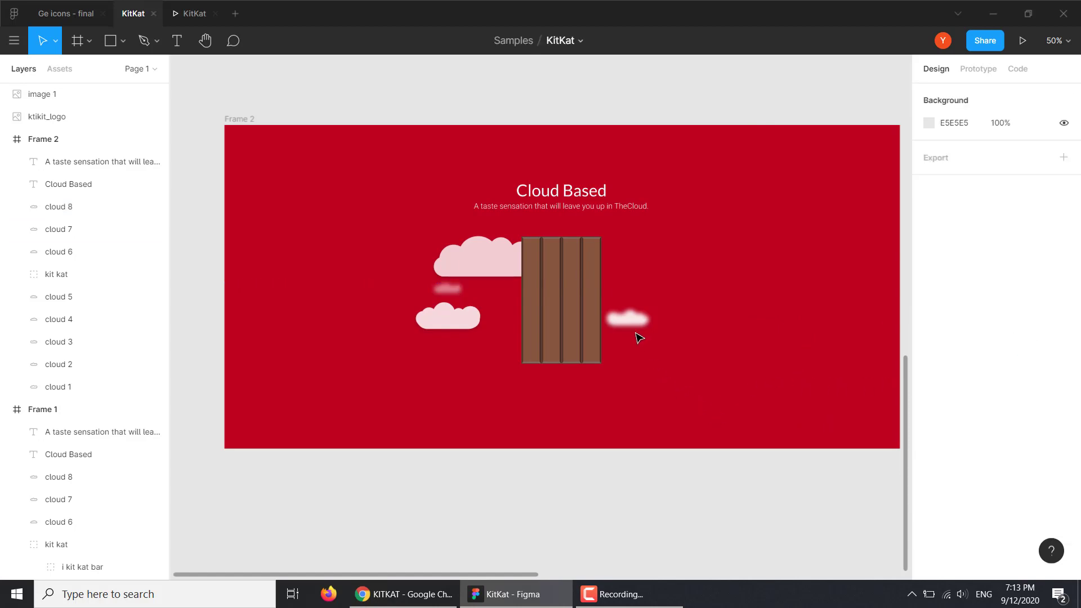
Move cloud 3 to the right and fade it to 0% opacity
{"action": "left_click", "coordinate": [396, 604]}
{"action": "left_click", "coordinate": [512, 594]}
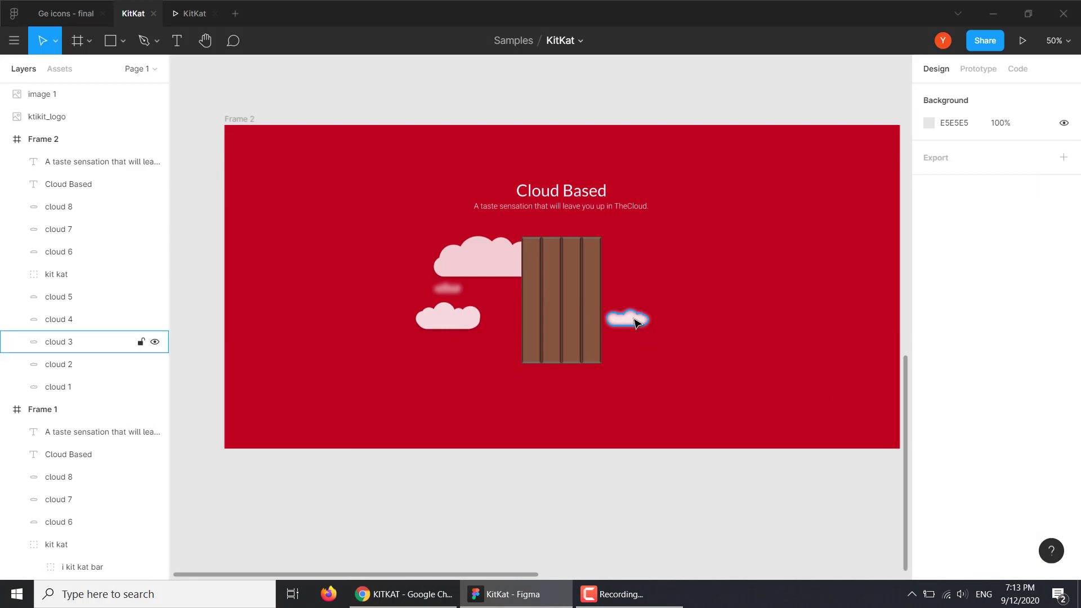
{"action": "left_click_drag", "start_coordinate": [630, 316], "coordinate": [716, 322]}
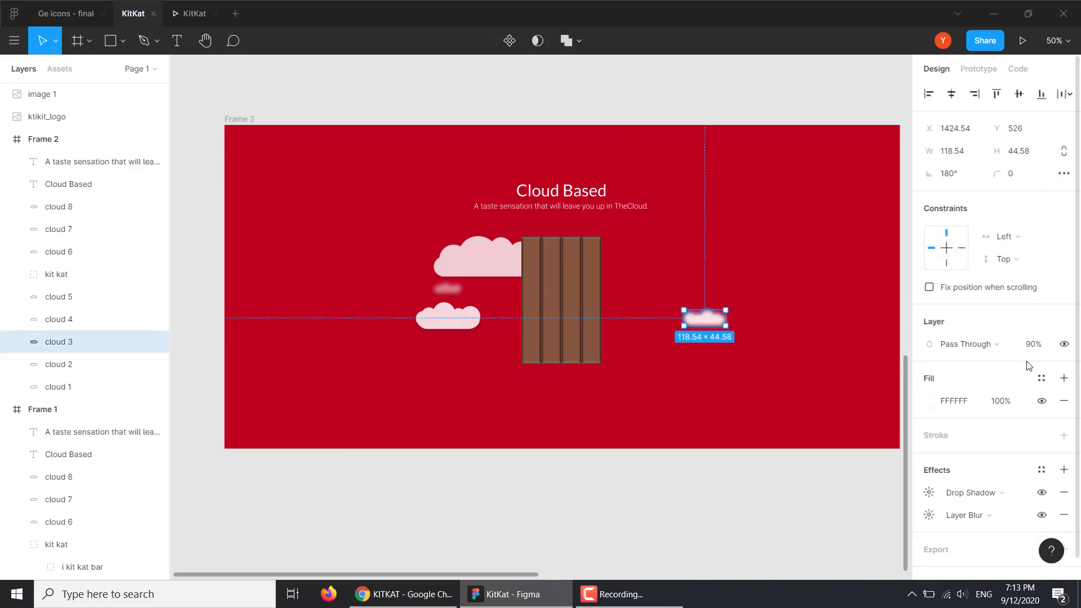
{"action": "left_click", "coordinate": [1034, 344]}
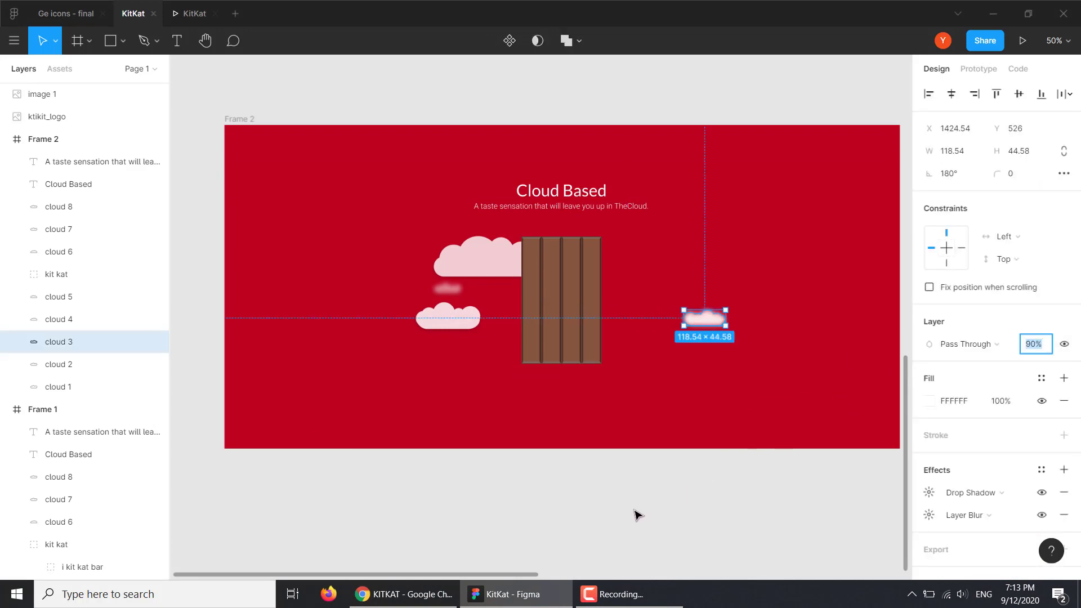
{"action": "type", "text": "0"}
{"action": "key", "text": "Return"}
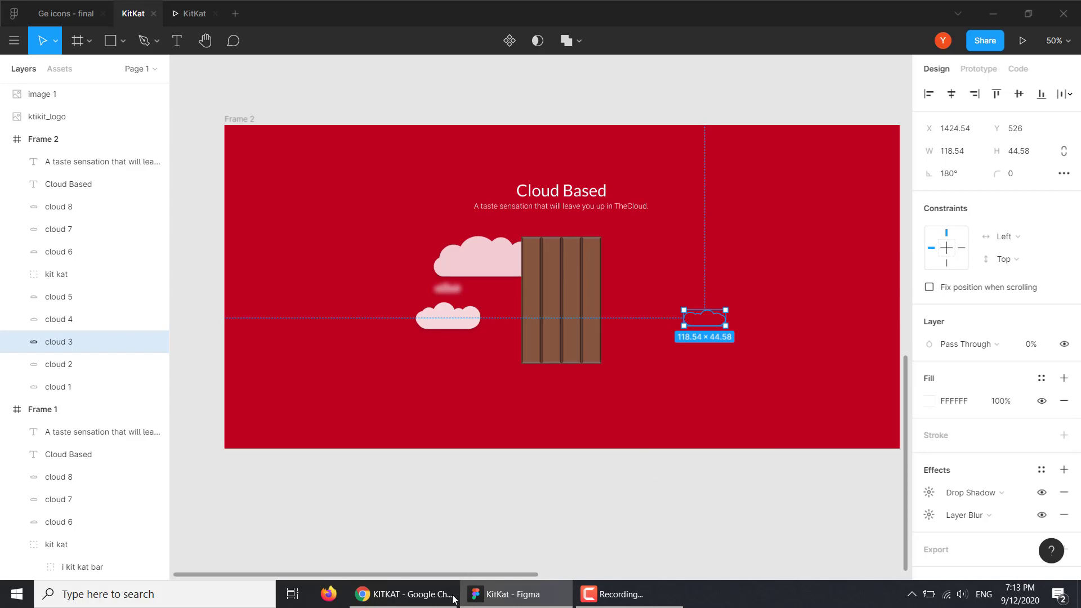
{"action": "left_click", "coordinate": [421, 594]}
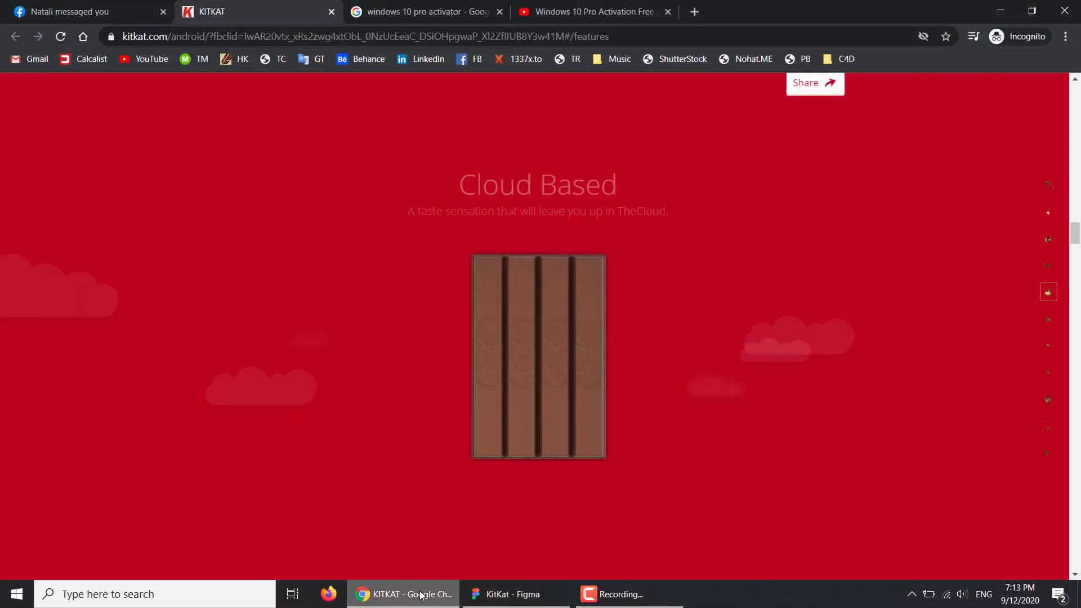
Replay the KitKat page's cloud fade-out transition in Chrome, then return to Figma
{"action": "mouse_move", "coordinate": [1075, 241]}
{"action": "left_mouse_down"}
{"action": "mouse_move", "coordinate": [1077, 225]}
{"action": "mouse_move", "coordinate": [1073, 243]}
{"action": "left_mouse_up"}
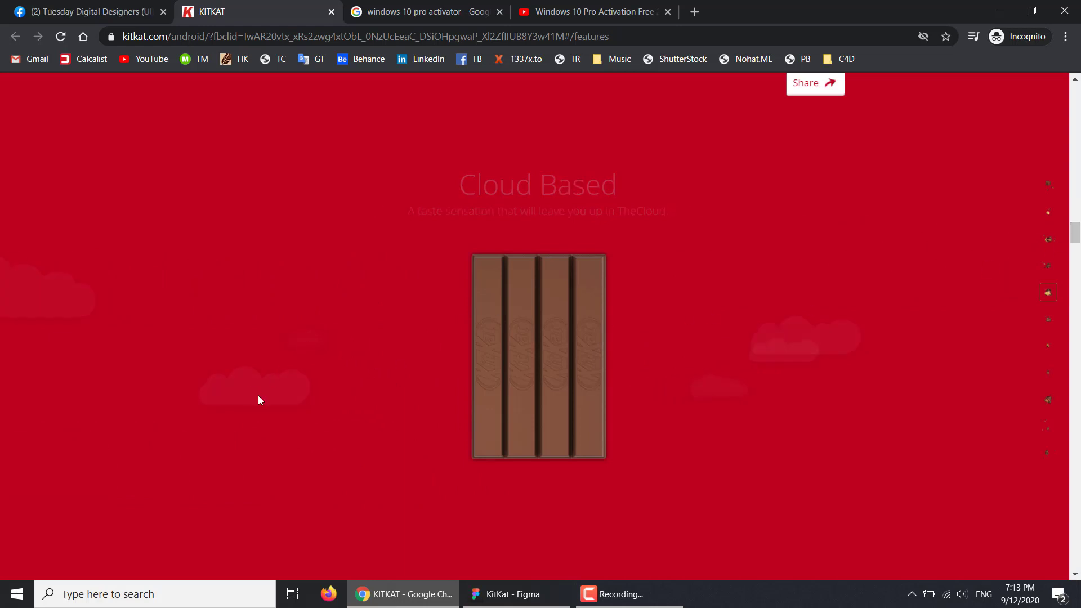
{"action": "left_click", "coordinate": [513, 594]}
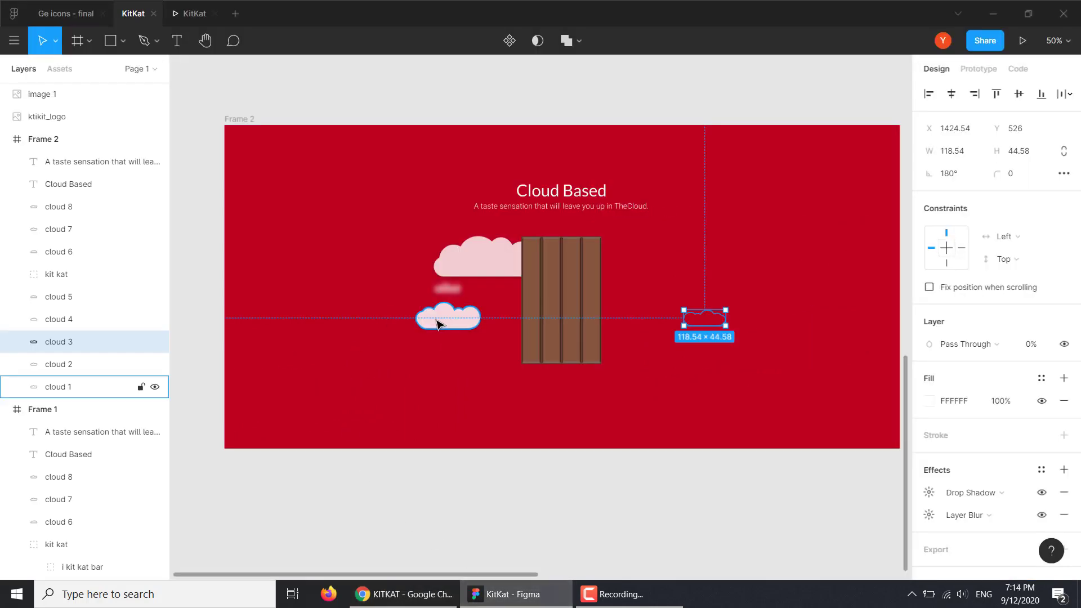
Move cloud 1 further left and compare against the KitKat site in Chrome
{"action": "left_click_drag", "start_coordinate": [441, 325], "coordinate": [393, 326]}
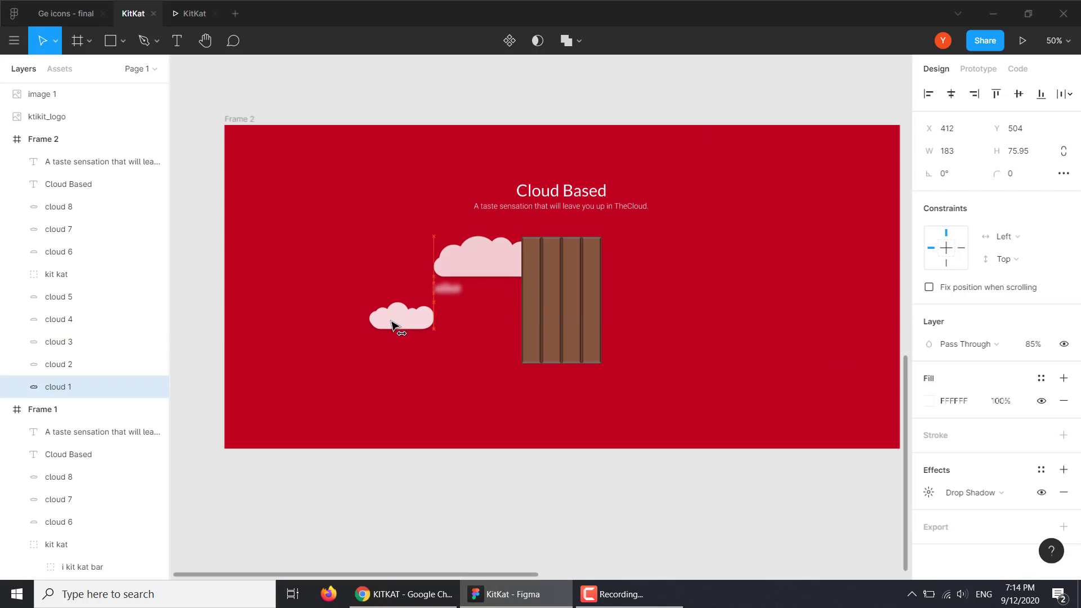
{"action": "left_click", "coordinate": [431, 290]}
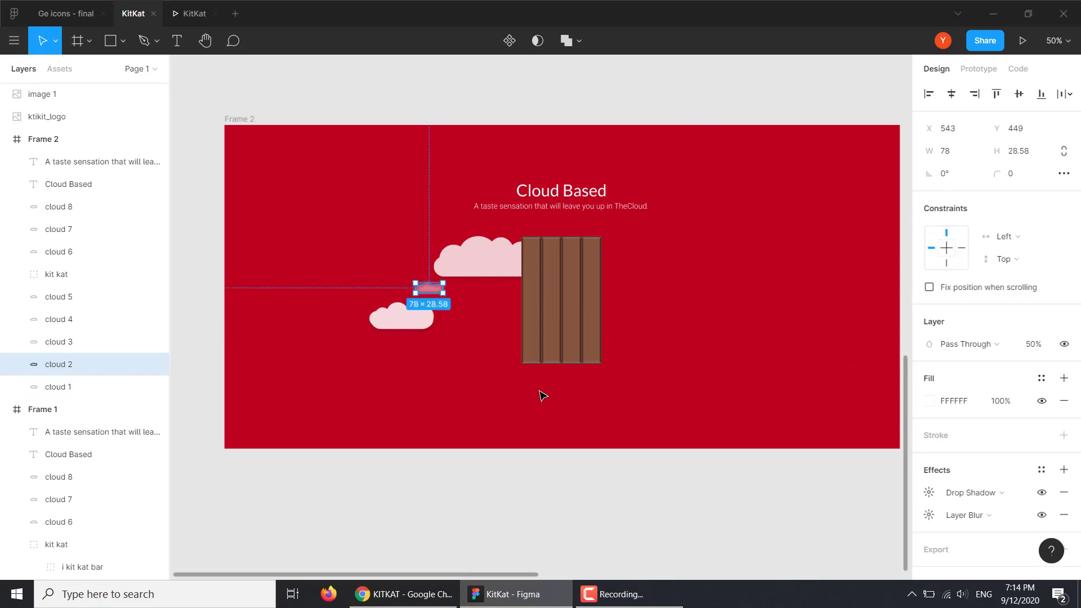
{"action": "left_click", "coordinate": [408, 602]}
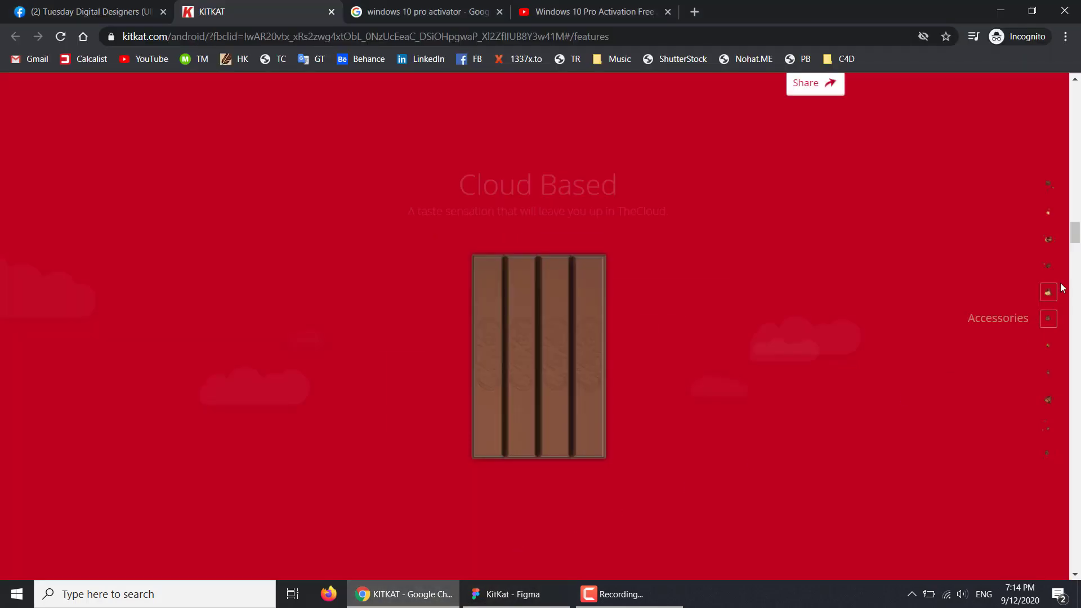
{"action": "left_click_drag", "start_coordinate": [1075, 239], "coordinate": [1076, 237]}
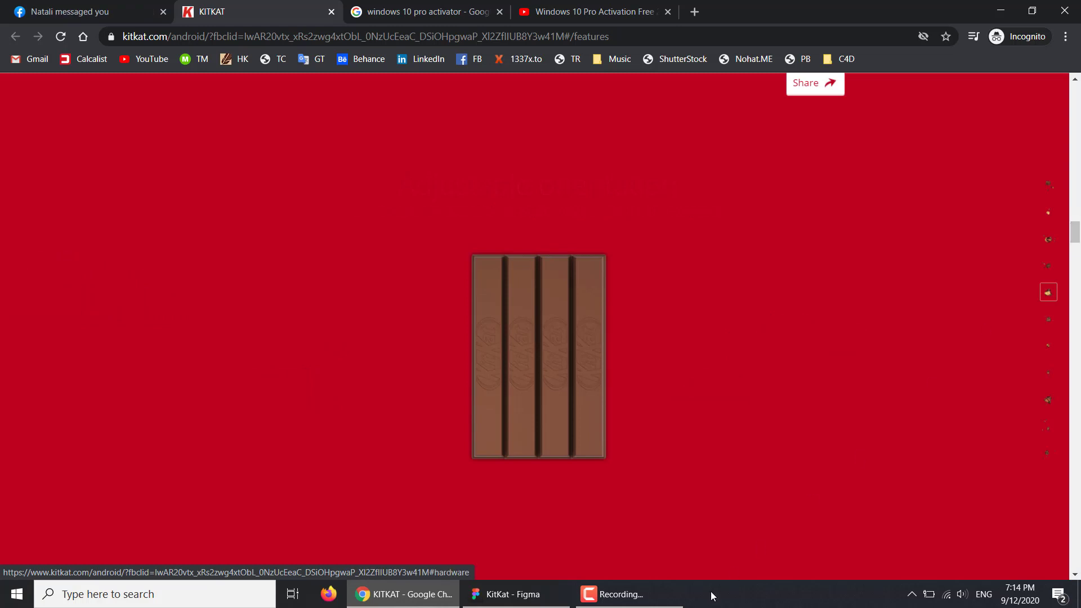
{"action": "left_click", "coordinate": [509, 594]}
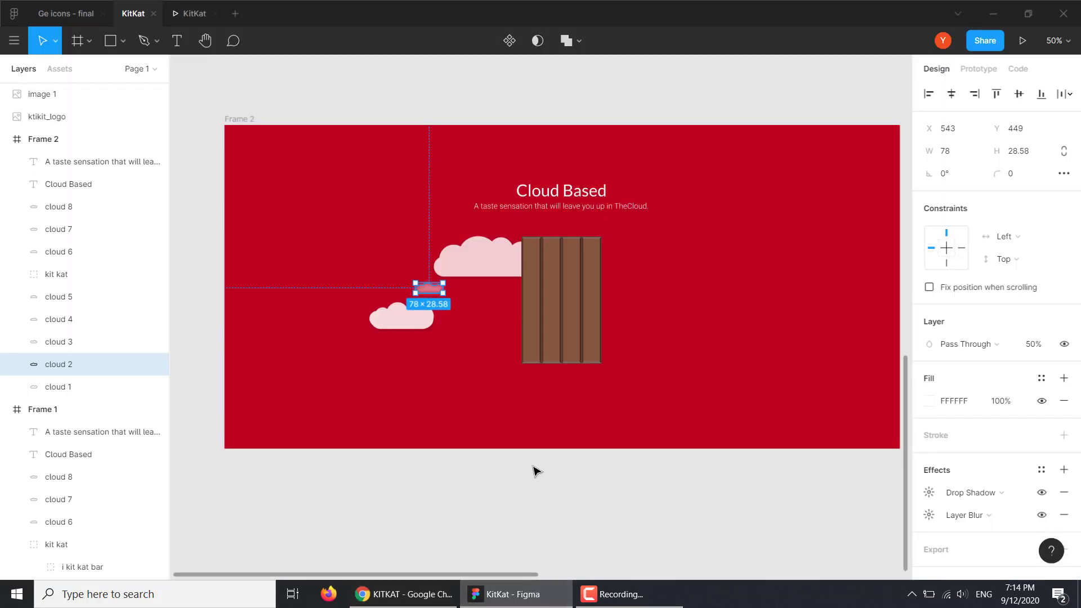
Move cloud 5 to the left edge of Frame 2 and fade it to 0% opacity
{"action": "left_click", "coordinate": [479, 275]}
{"action": "mouse_move", "coordinate": [490, 272]}
{"action": "left_mouse_down"}
{"action": "mouse_move", "coordinate": [206, 260]}
{"action": "mouse_move", "coordinate": [235, 261]}
{"action": "left_mouse_up"}
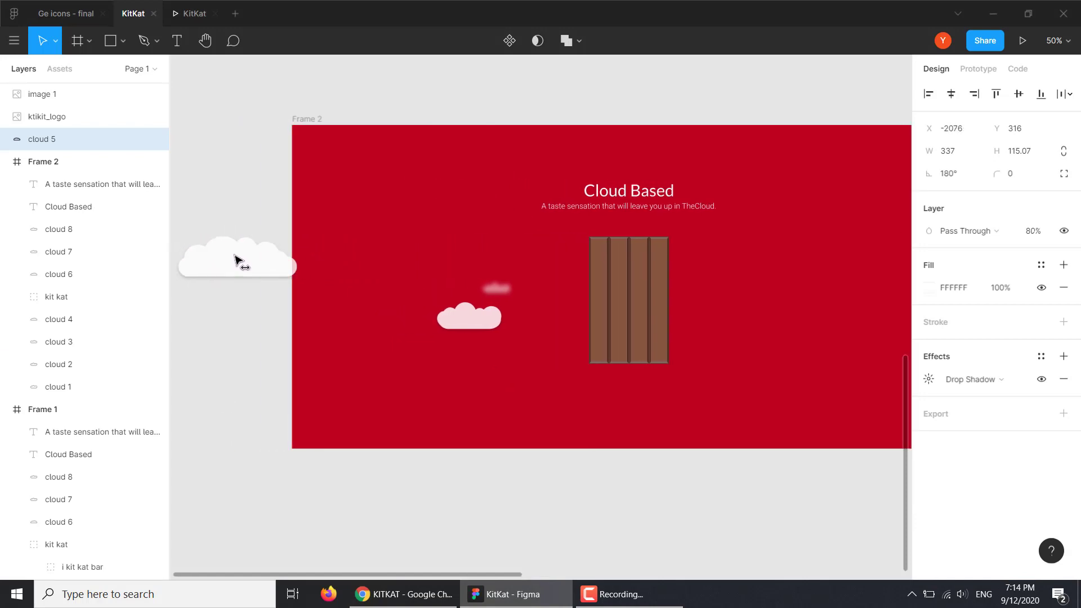
{"action": "left_click_drag", "start_coordinate": [45, 139], "coordinate": [65, 309]}
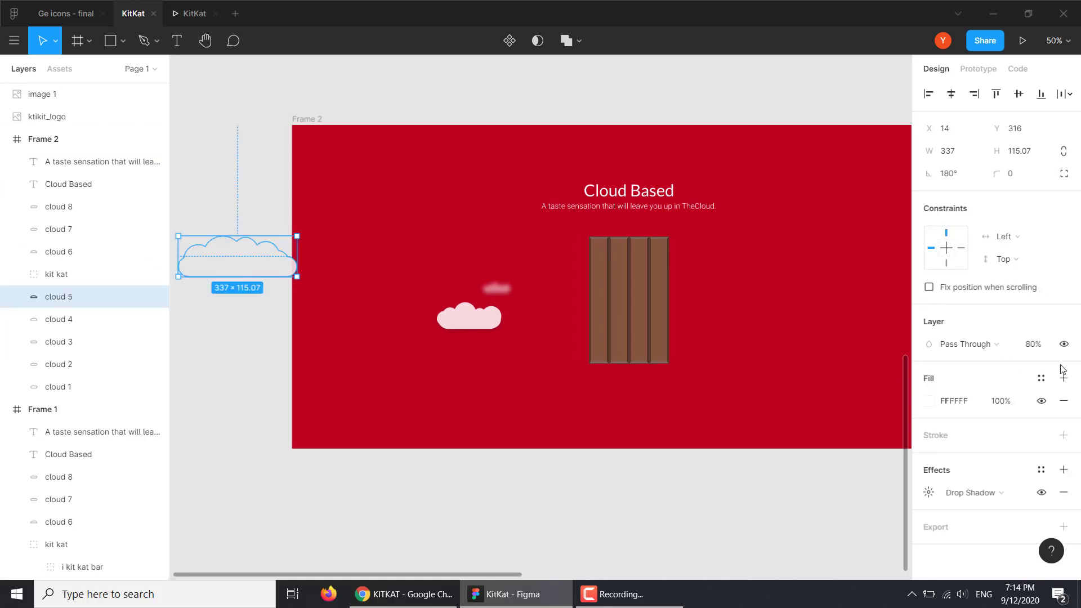
{"action": "left_click", "coordinate": [1031, 343]}
{"action": "type", "text": "0"}
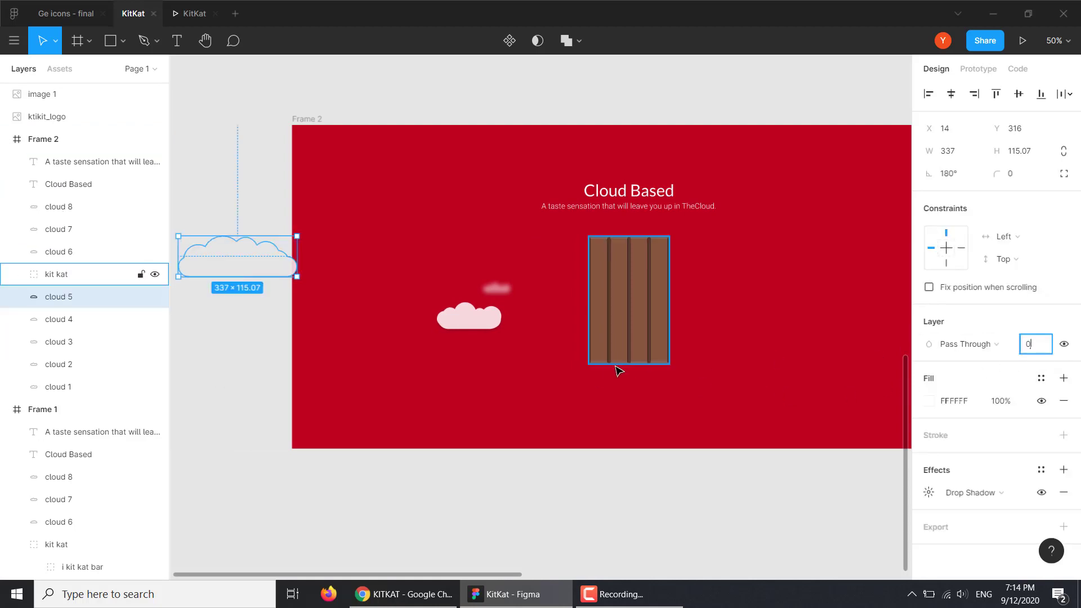
{"action": "key", "text": "Return"}
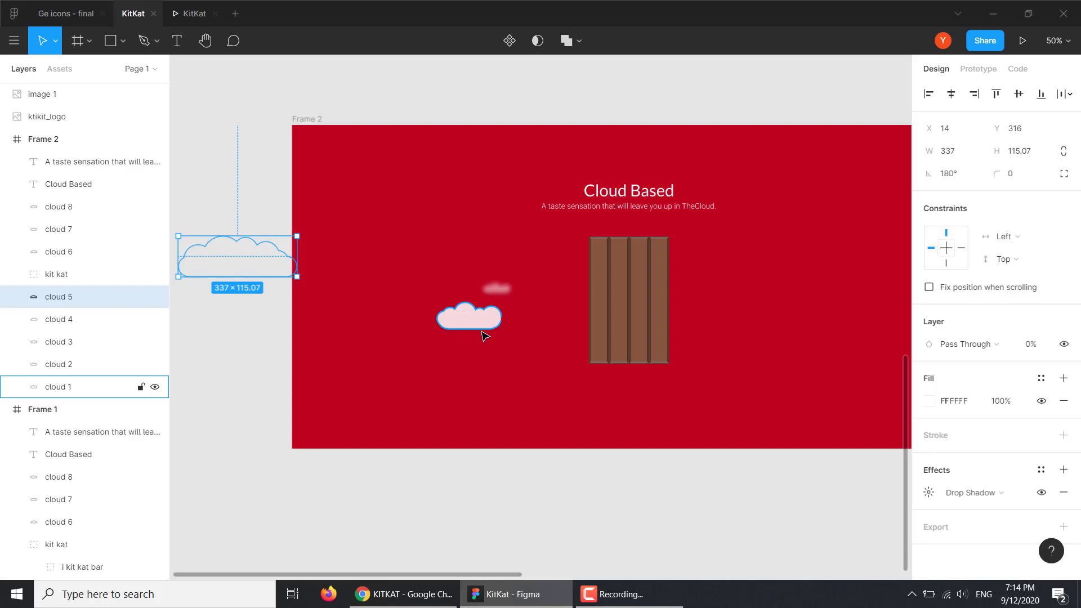
Recheck the Chrome reference and shift cloud 1 slightly further left
{"action": "left_click", "coordinate": [426, 598]}
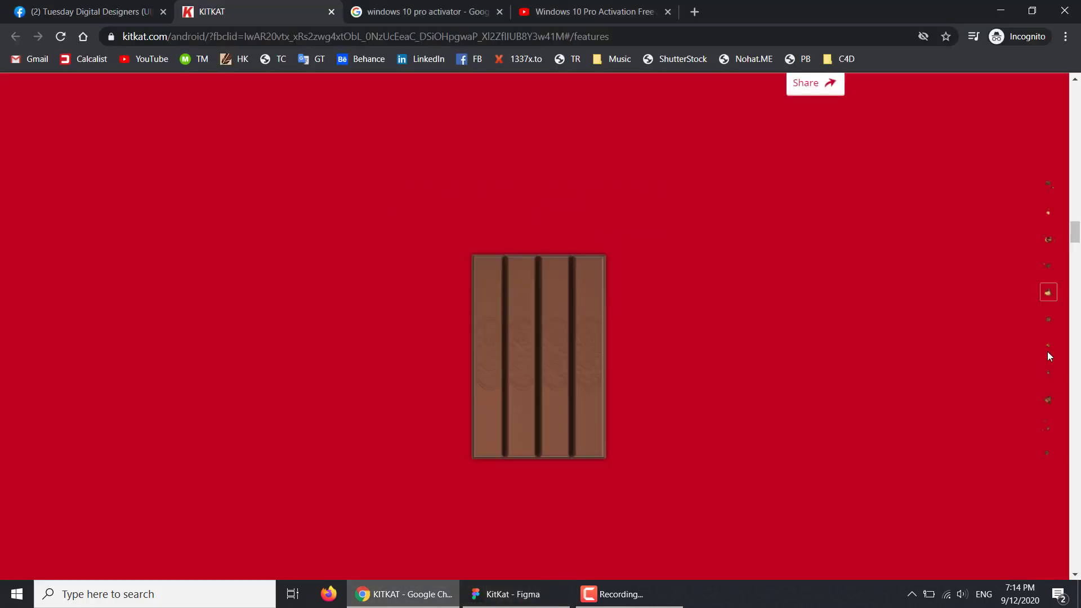
{"action": "left_click_drag", "start_coordinate": [1075, 236], "coordinate": [1078, 240]}
{"action": "left_click", "coordinate": [557, 594]}
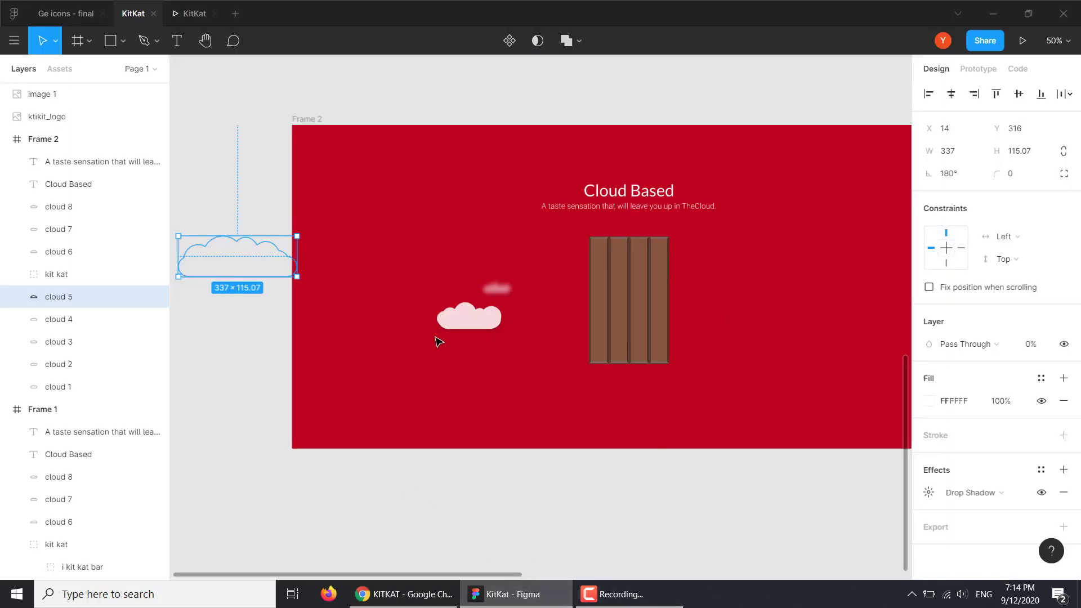
{"action": "left_click_drag", "start_coordinate": [454, 325], "coordinate": [441, 326]}
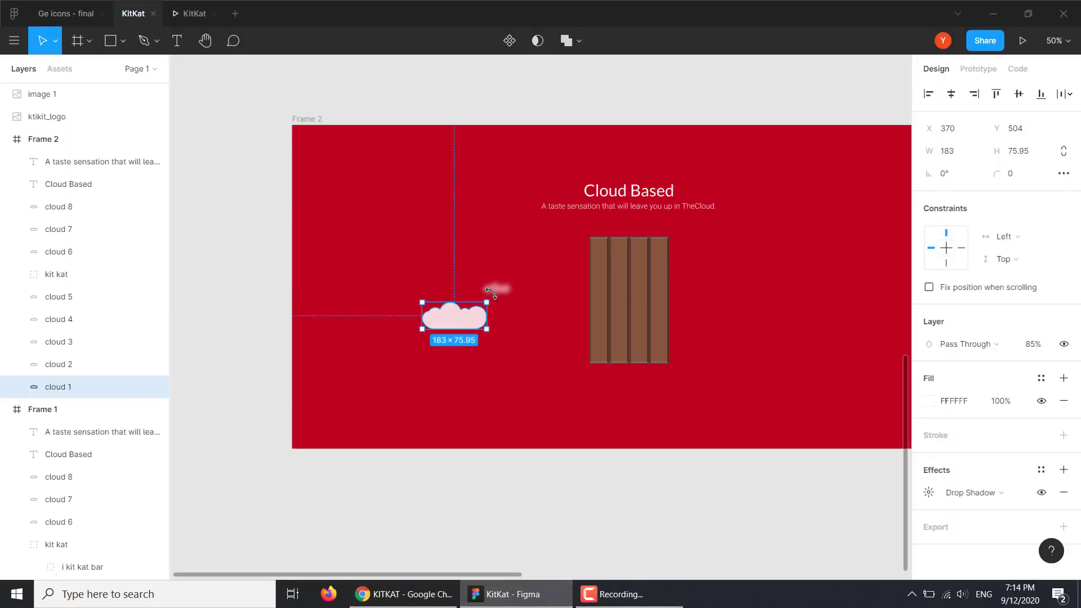
Fade clouds 2 and 1 to 0% opacity
{"action": "left_click", "coordinate": [498, 290]}
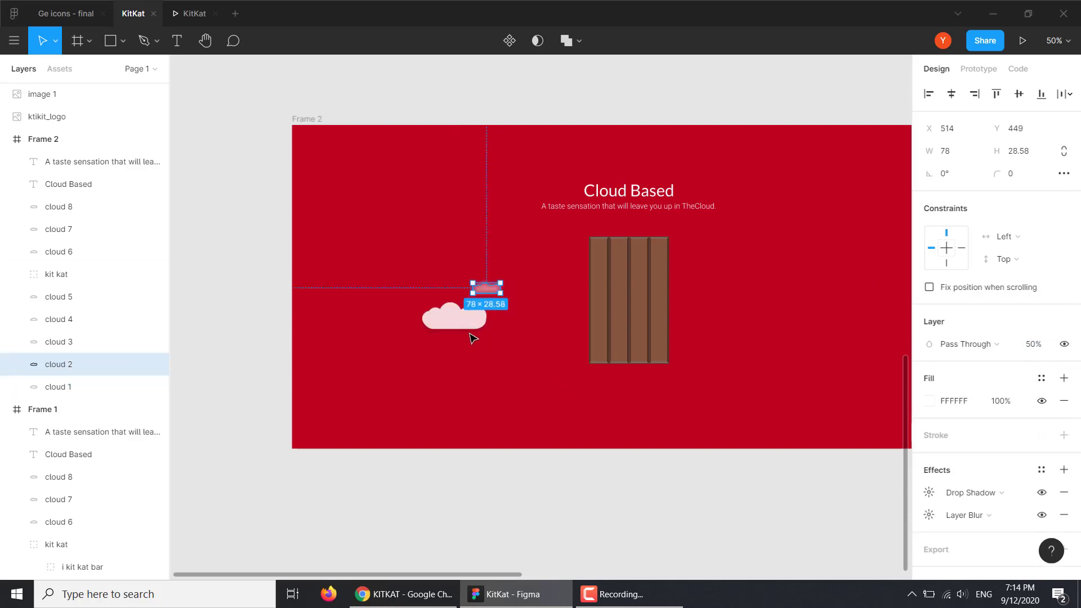
{"action": "left_click", "coordinate": [1036, 344]}
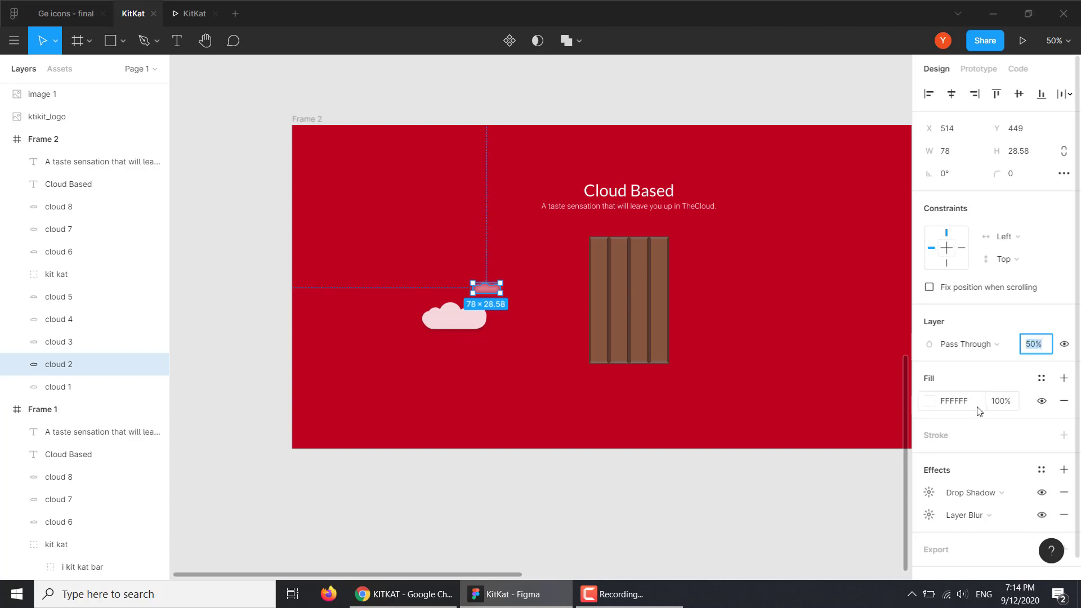
{"action": "type", "text": "0"}
{"action": "key", "text": "Return"}
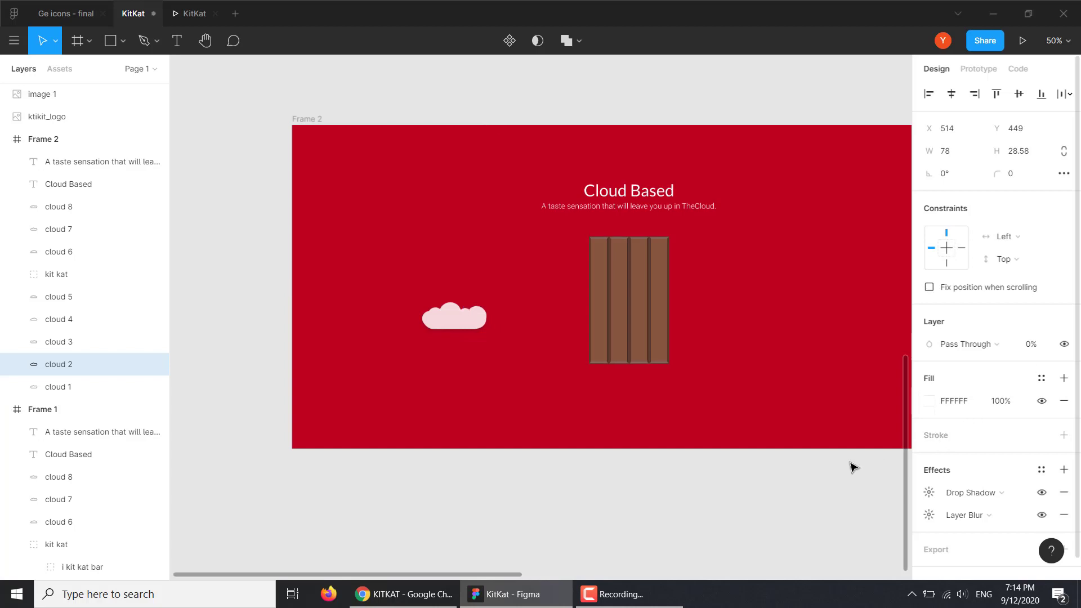
{"action": "left_click", "coordinate": [467, 315]}
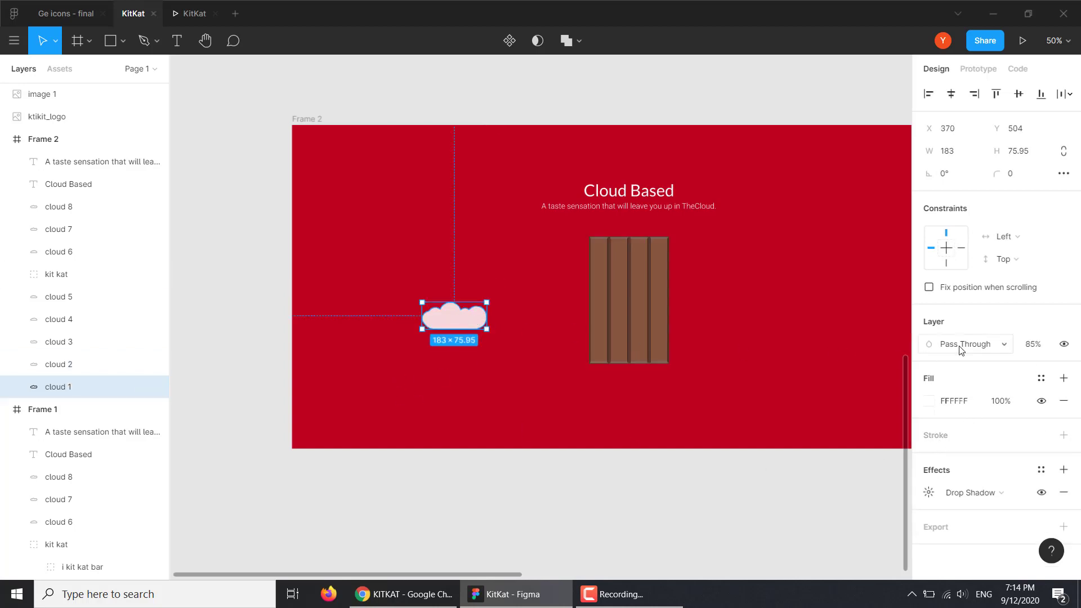
{"action": "left_click", "coordinate": [1036, 344]}
{"action": "type", "text": "0"}
{"action": "key", "text": "Return"}
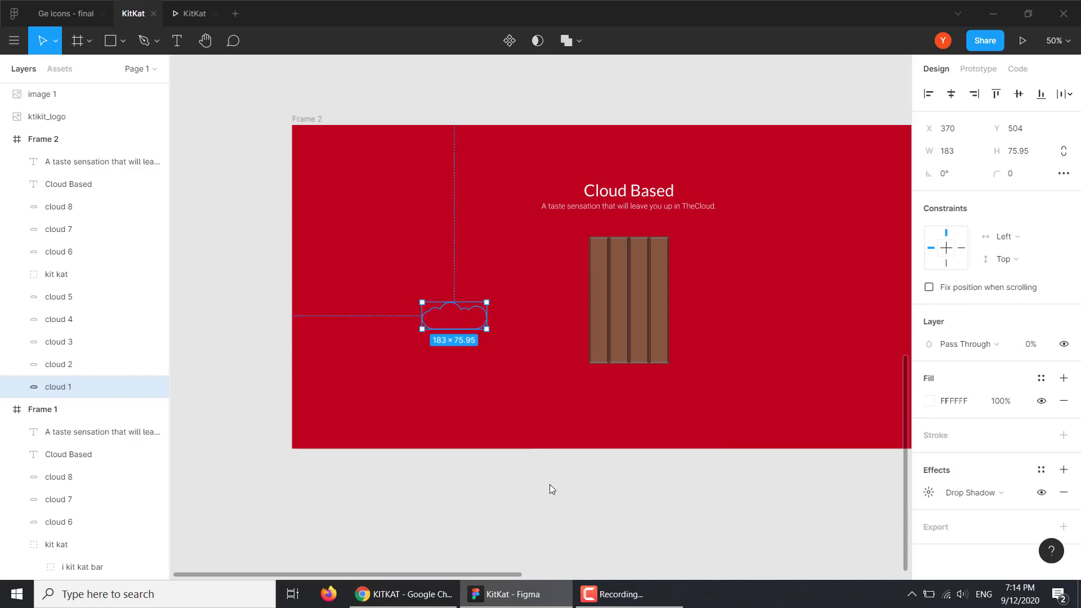
{"action": "left_click", "coordinate": [549, 484]}
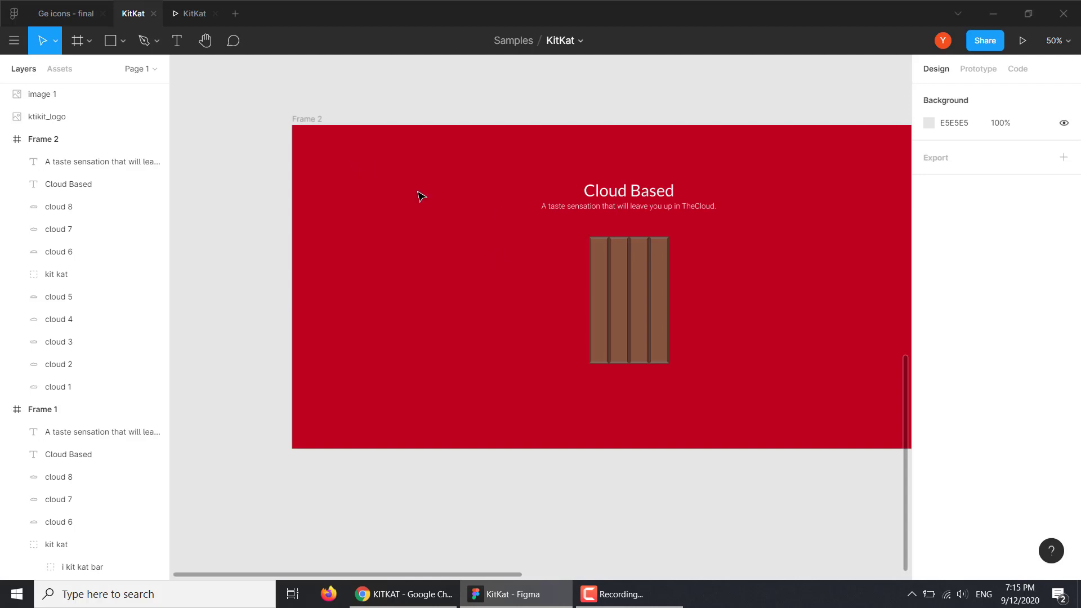
Pan the canvas to bring all of Frame 2 into view
{"action": "left_click_drag", "start_coordinate": [516, 304], "coordinate": [409, 304]}
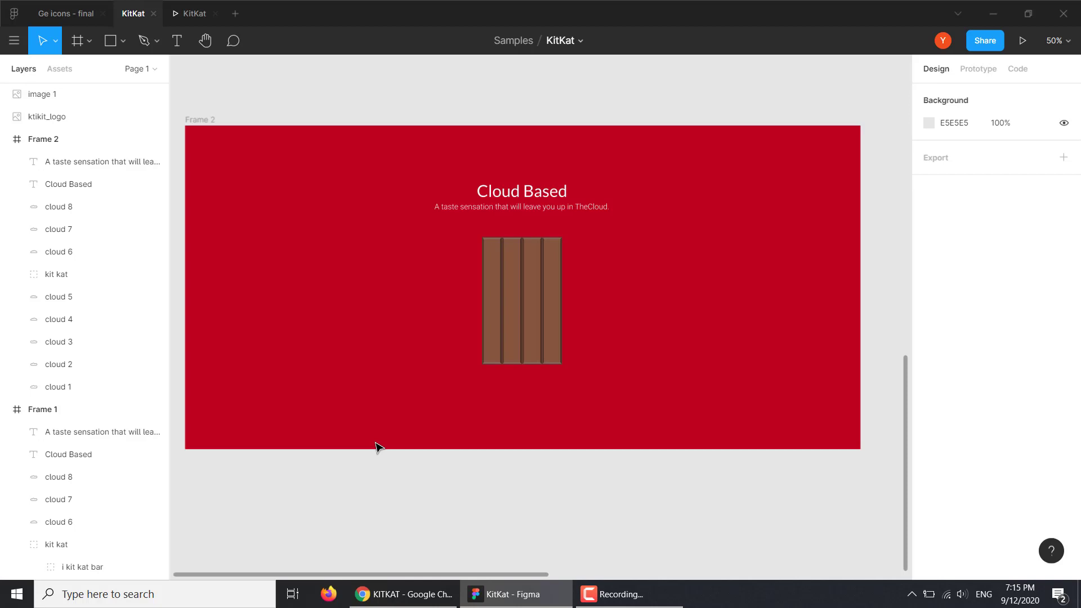
Scroll the KitKat site in Chrome to the Adjustable orientation section, then return to Figma
{"action": "left_click", "coordinate": [397, 601]}
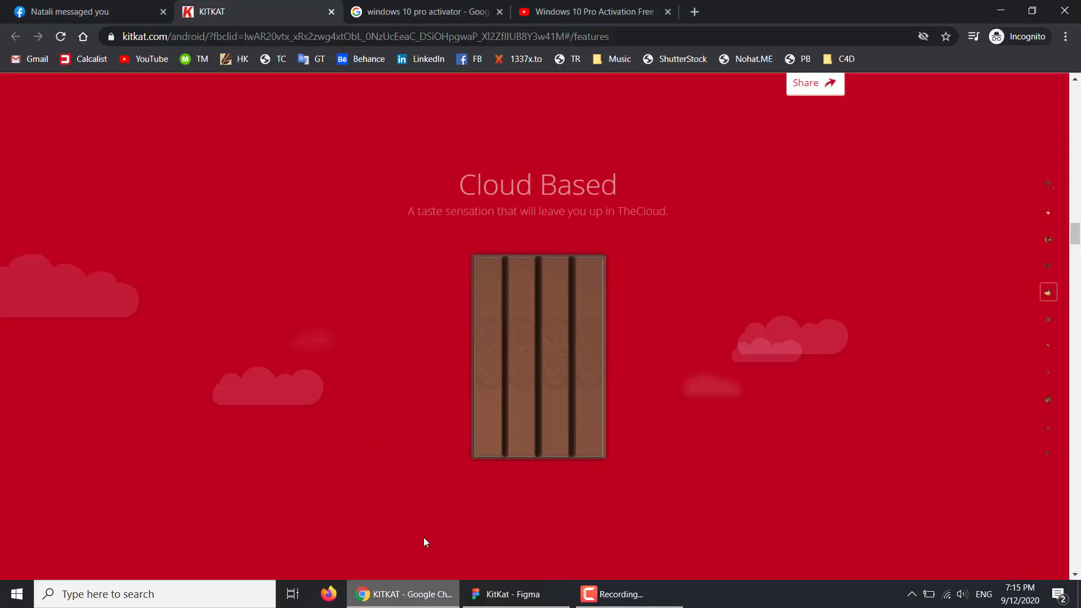
{"action": "scroll", "coordinate": [1045, 245], "scroll_direction": "up", "scroll_amount": 1}
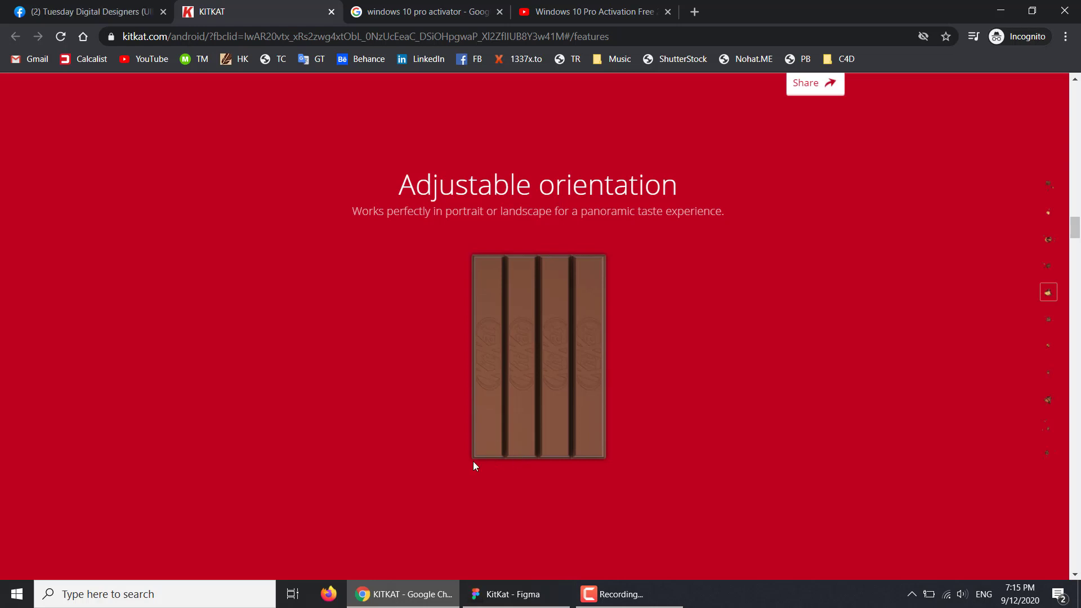
{"action": "left_click", "coordinate": [529, 595]}
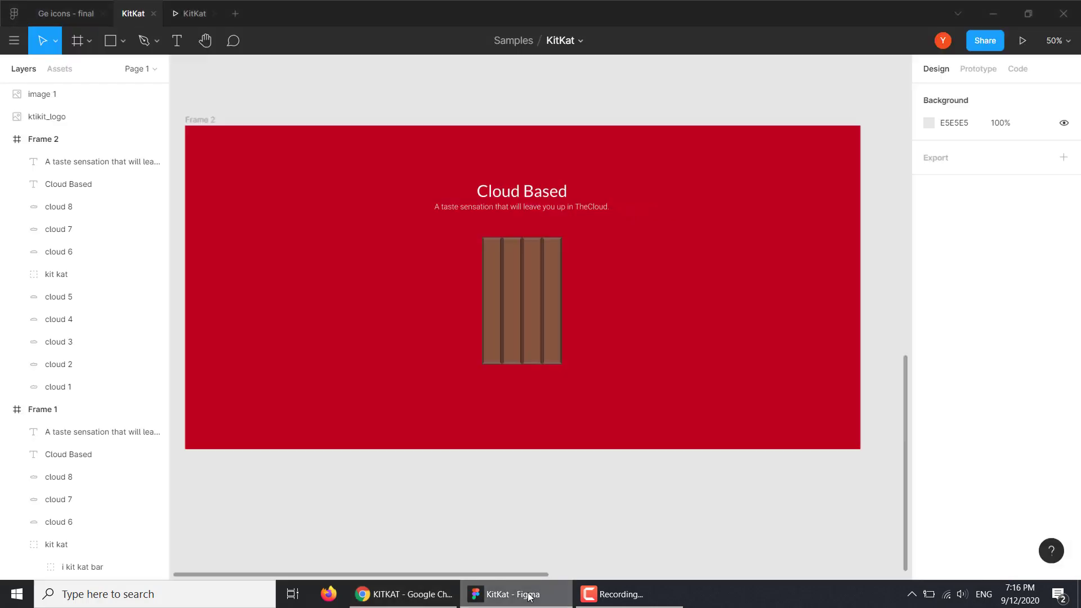
Duplicate the Cloud Based heading and start retyping the copy as 'Adjust'
{"action": "left_click", "coordinate": [517, 194]}
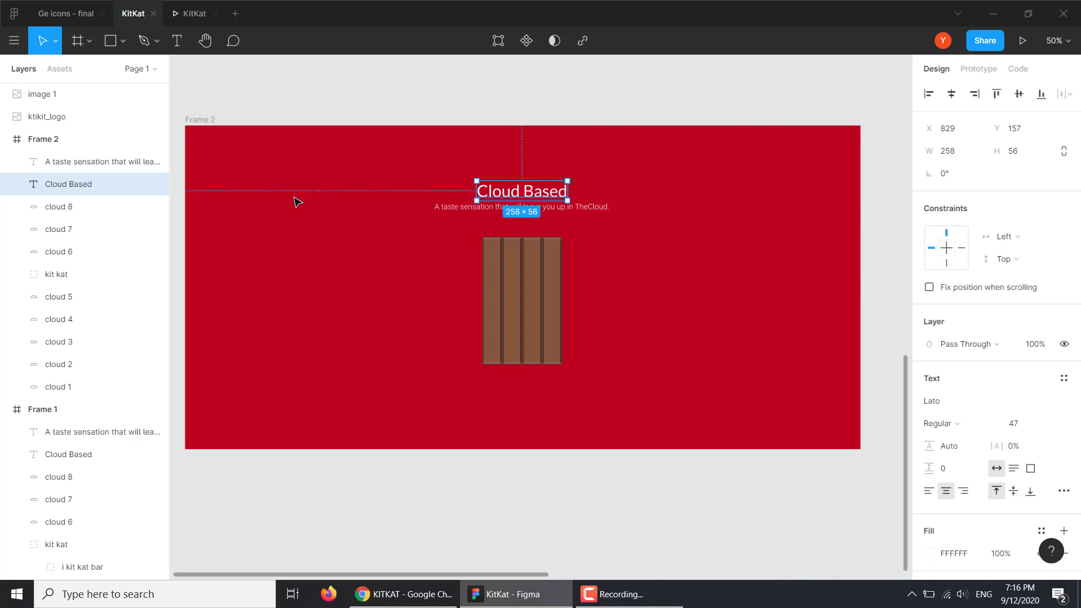
{"action": "key", "text": "ctrl+d"}
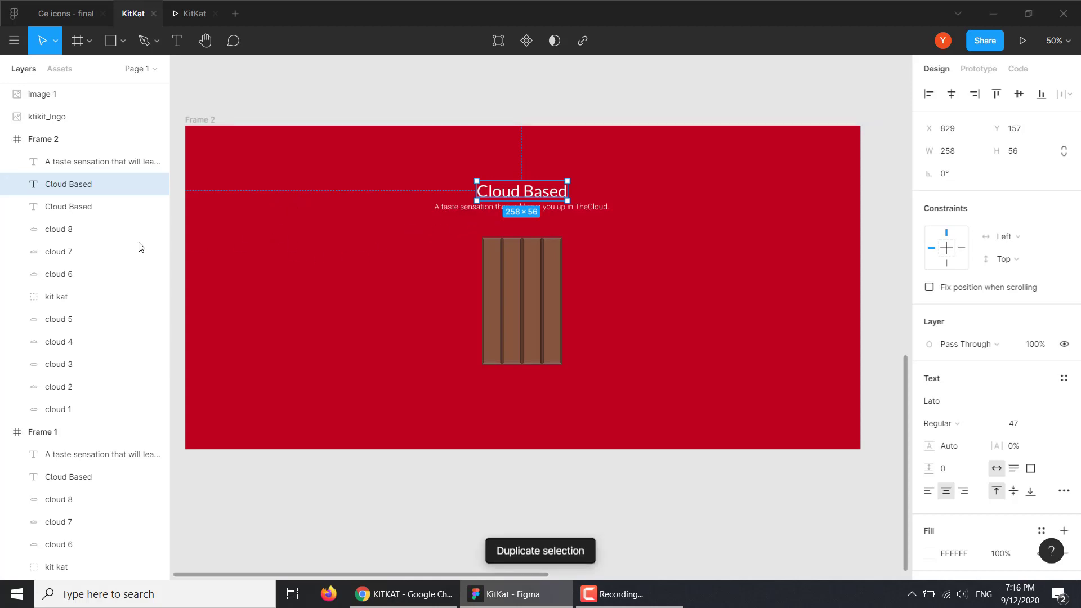
{"action": "left_click", "coordinate": [73, 206]}
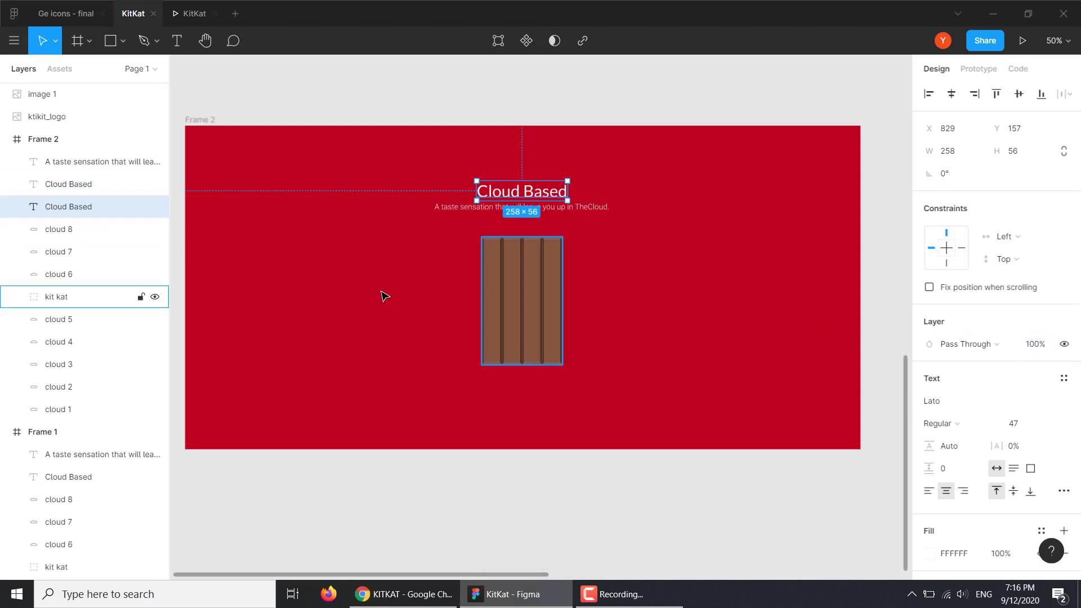
{"action": "key", "text": "ctrl+bracketright"}
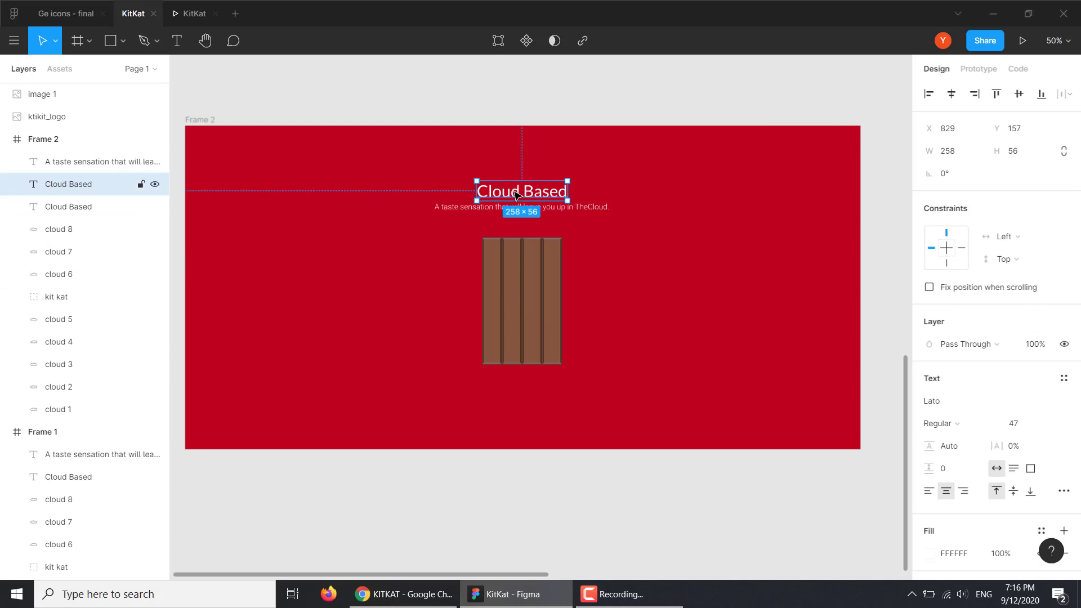
{"action": "key", "text": "Return"}
{"action": "type", "text": "Ad"}
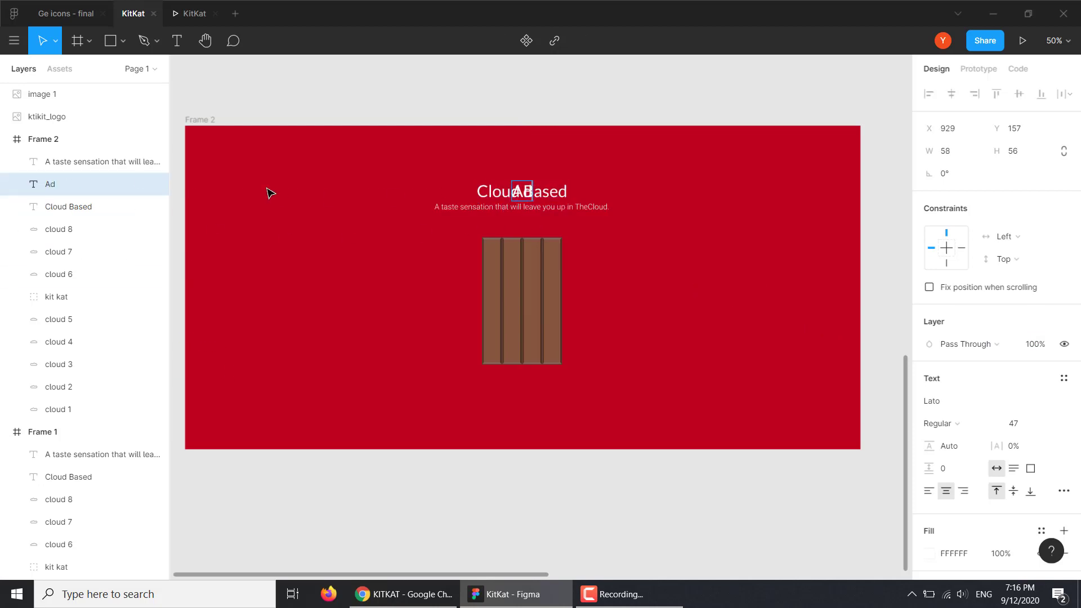
{"action": "type", "text": "jus"}
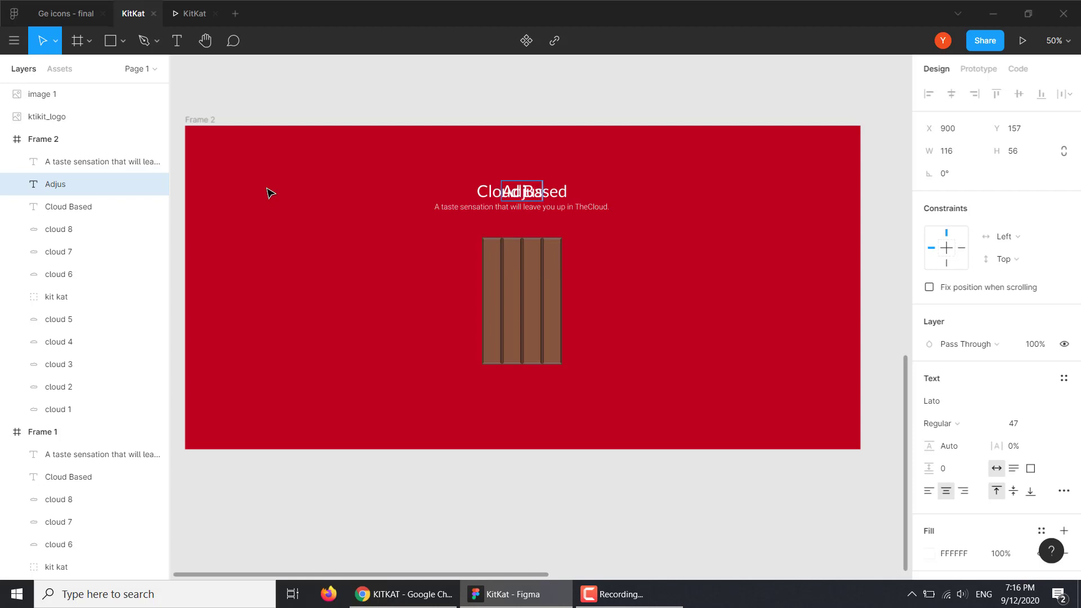
{"action": "type", "text": "t"}
Set the original Cloud Based heading's layer opacity to 0%
{"action": "left_click", "coordinate": [96, 208]}
{"action": "left_click", "coordinate": [1034, 344]}
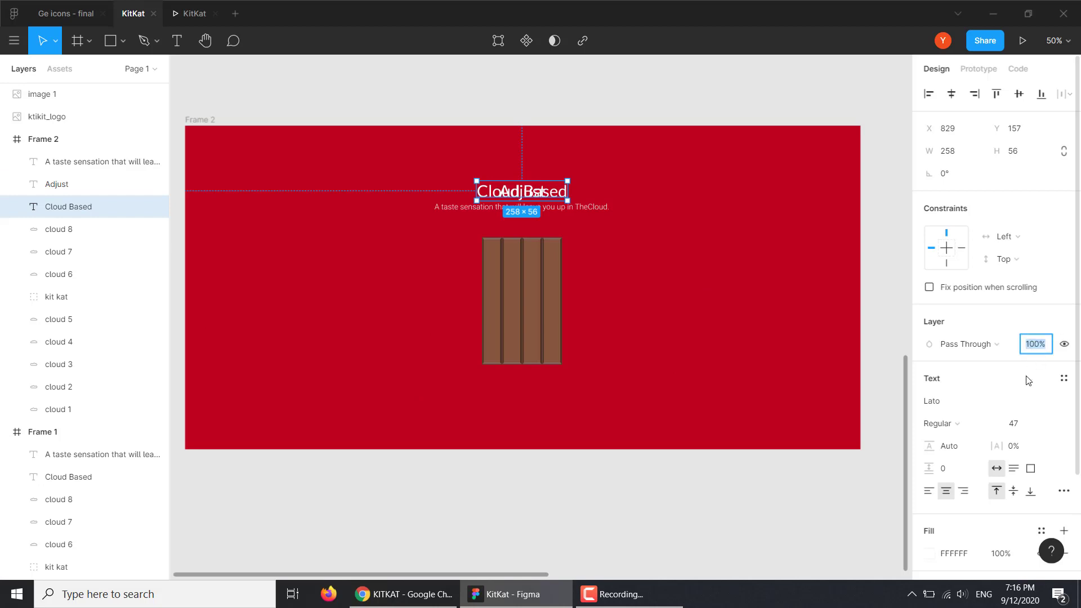
{"action": "type", "text": "0"}
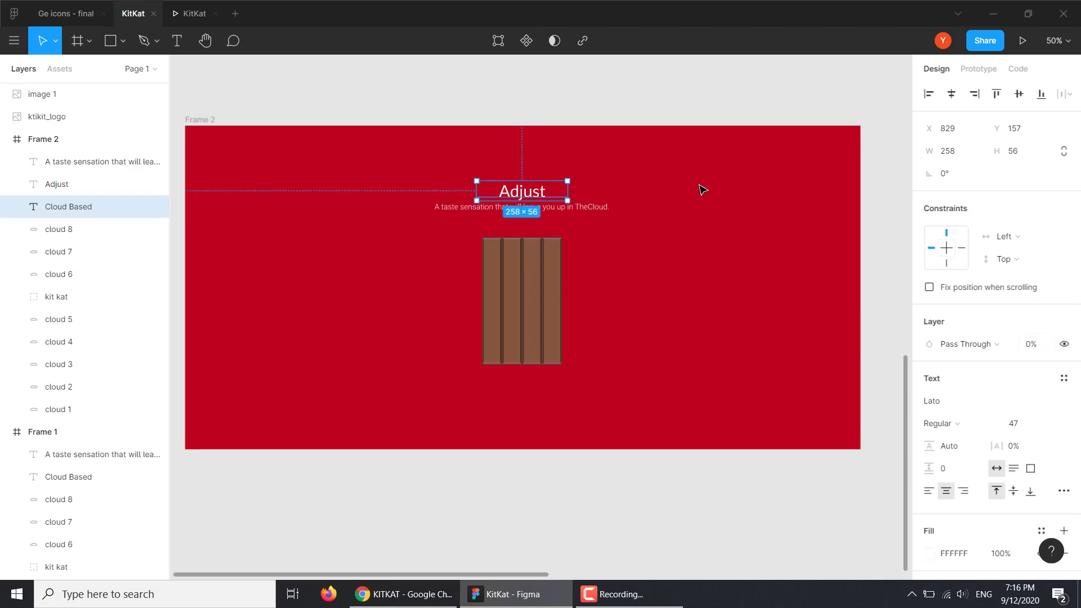
Finish the copied heading as 'Adjustable orientation', fixing the typos
{"action": "double_click", "coordinate": [541, 193]}
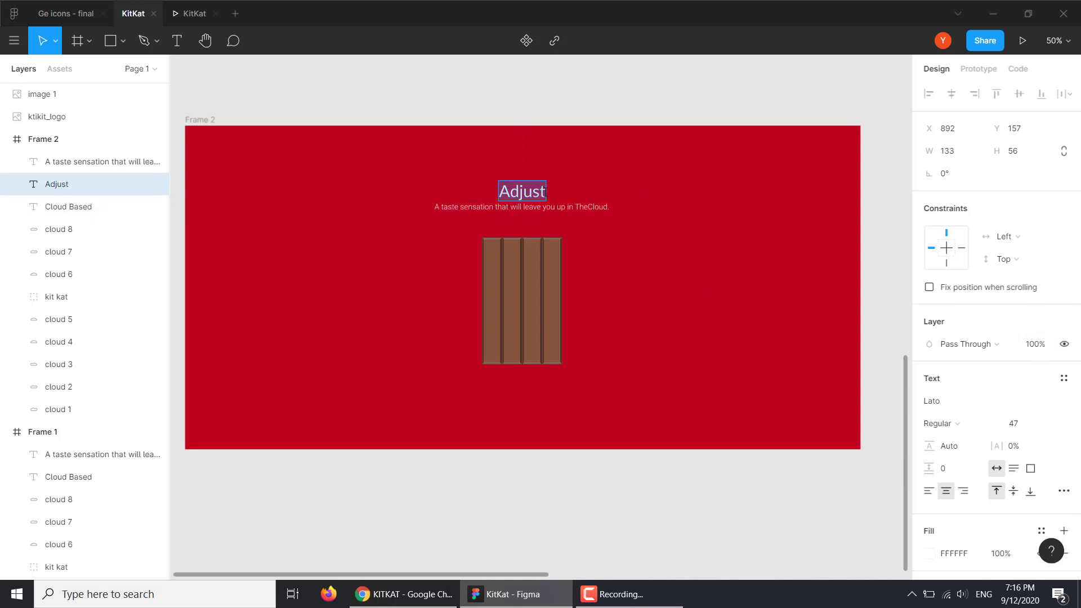
{"action": "key", "text": "Escape"}
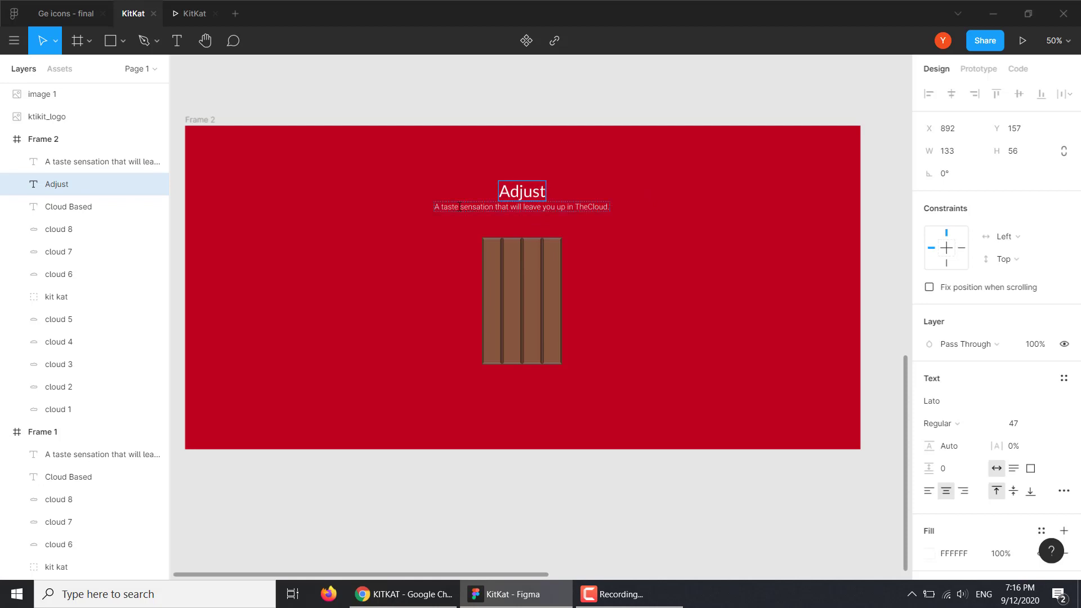
{"action": "type", "text": "table"}
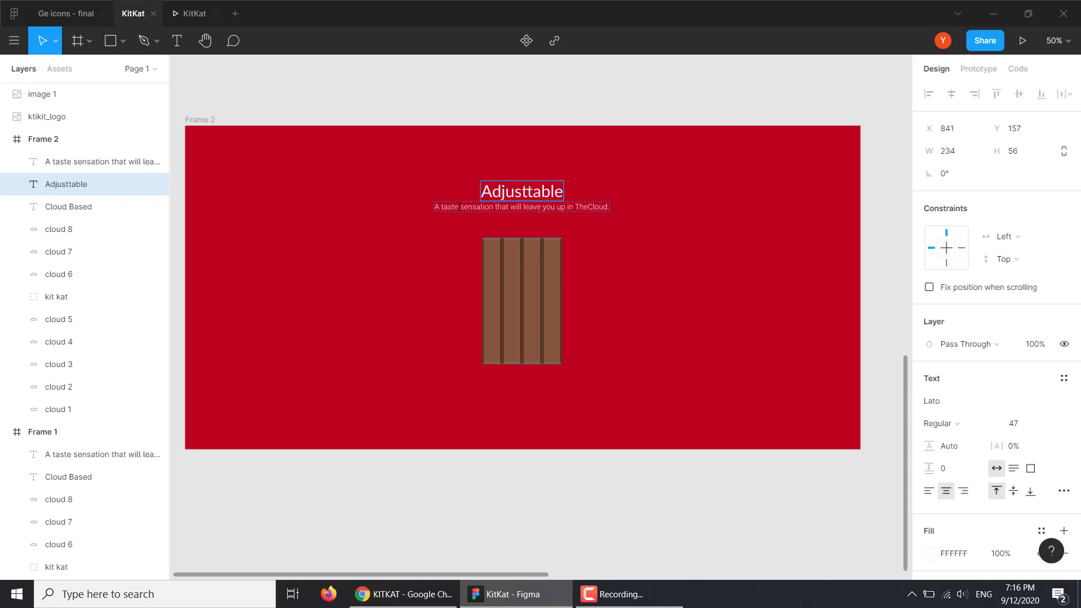
{"action": "type", "text": " prien"}
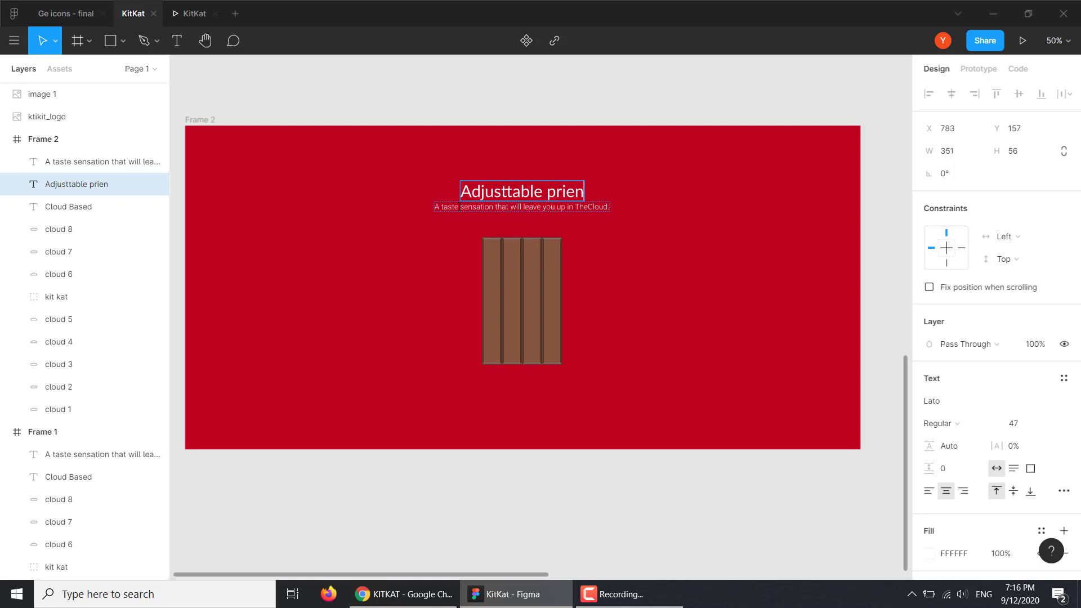
{"action": "type", "text": "tation"}
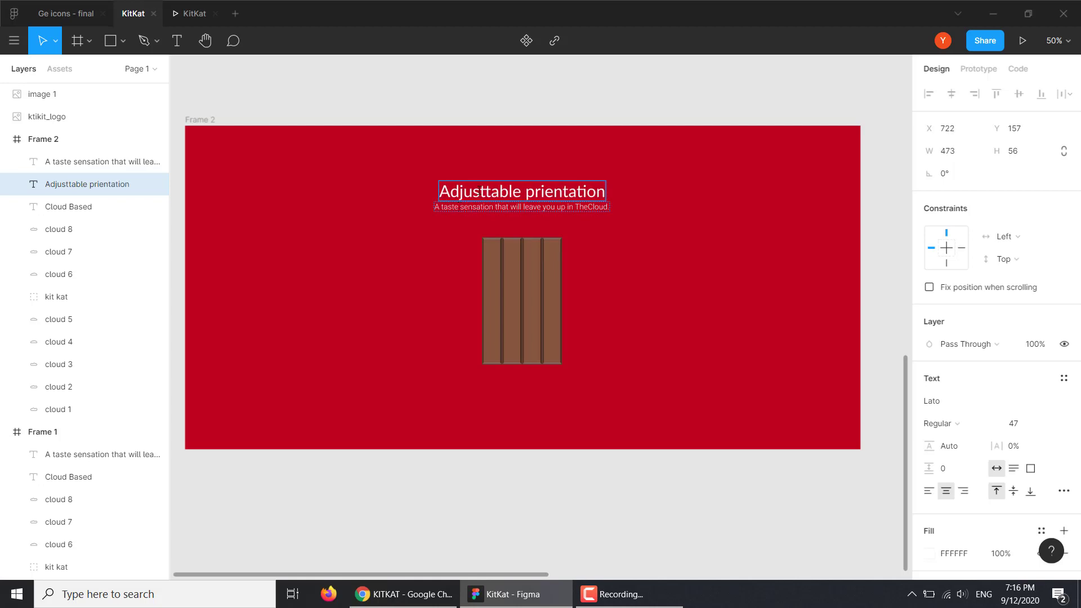
{"action": "key", "text": "BackSpace"}
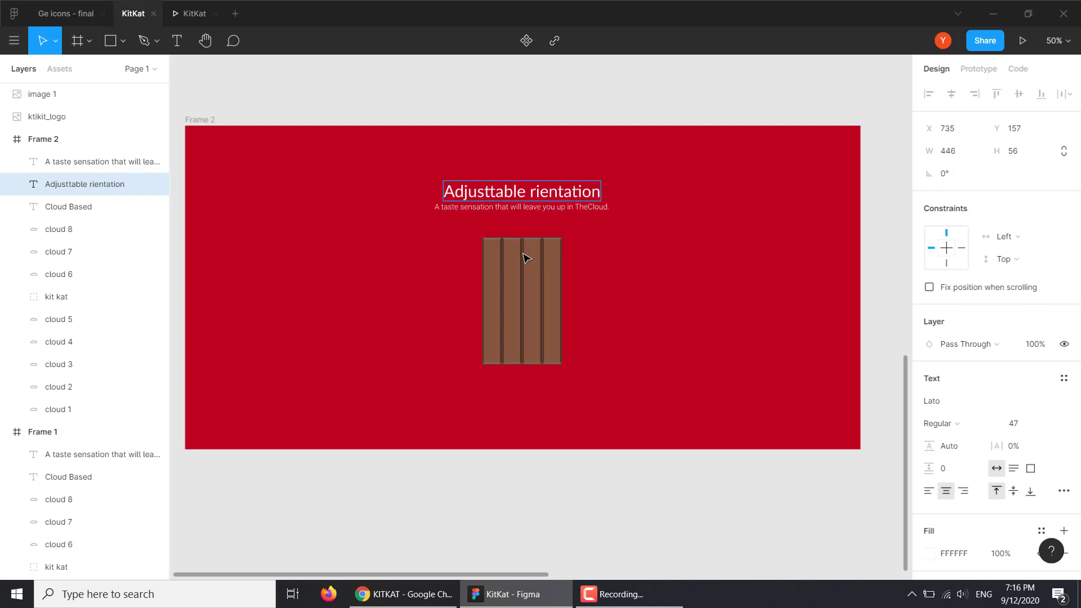
{"action": "type", "text": "o"}
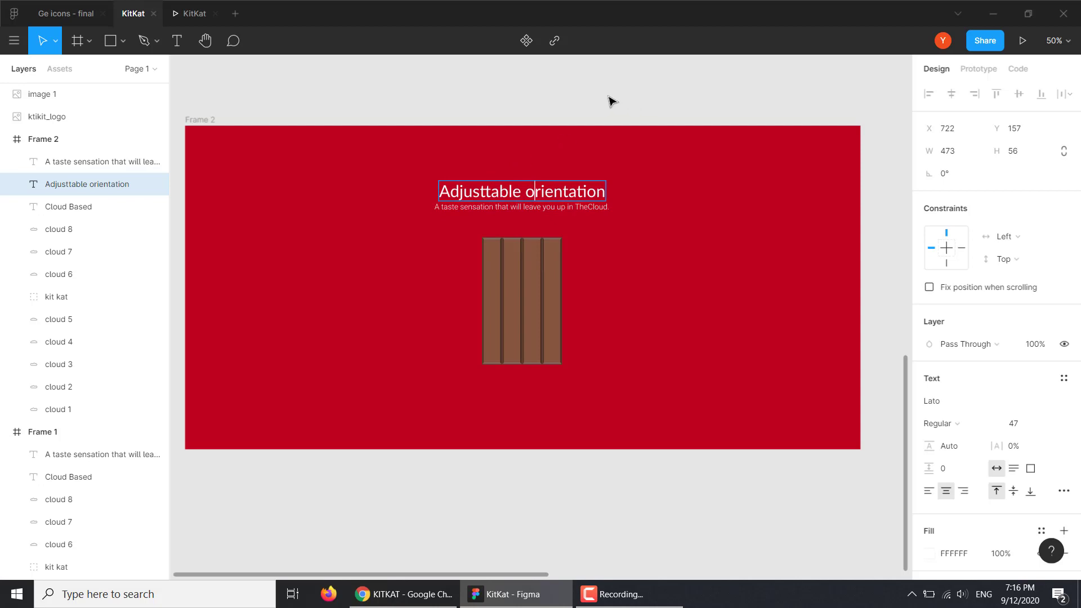
{"action": "key", "text": "Escape"}
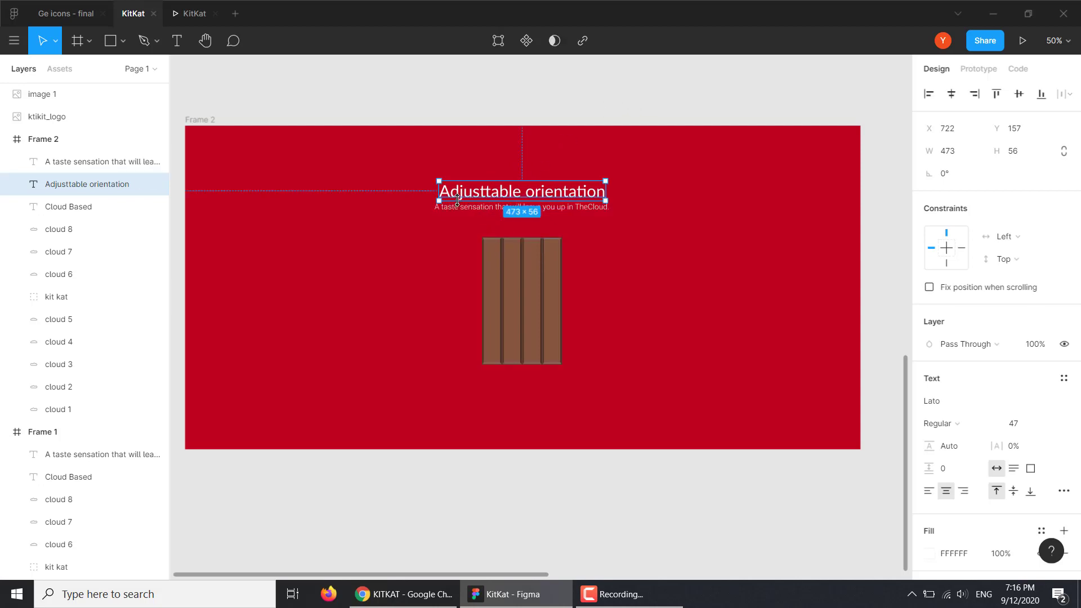
{"action": "double_click", "coordinate": [488, 194]}
{"action": "left_click", "coordinate": [490, 194]}
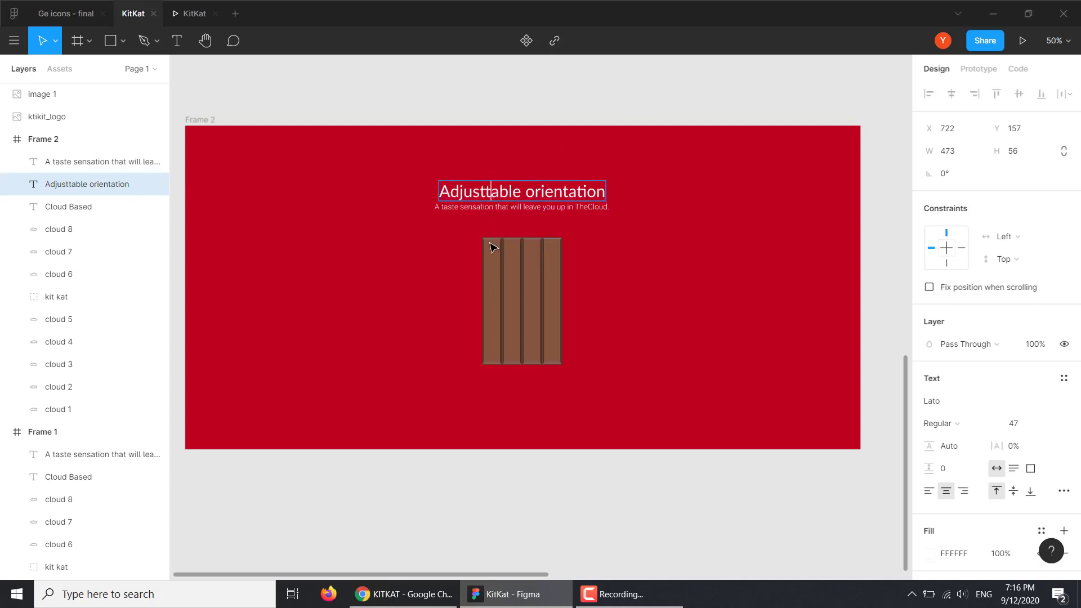
{"action": "key", "text": "BackSpace"}
{"action": "key", "text": "Escape"}
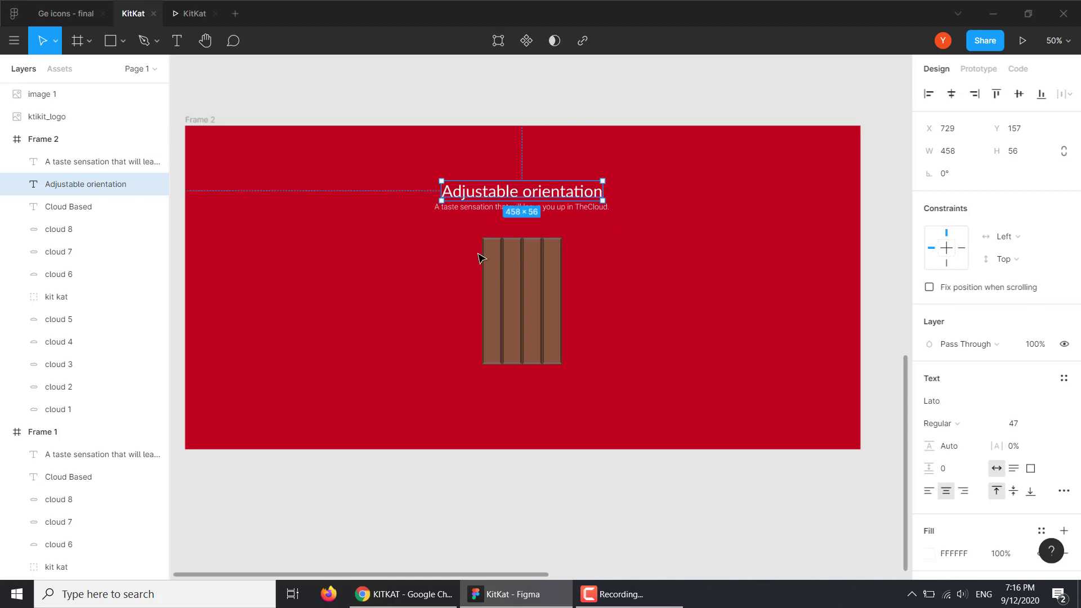
{"action": "left_click", "coordinate": [402, 595]}
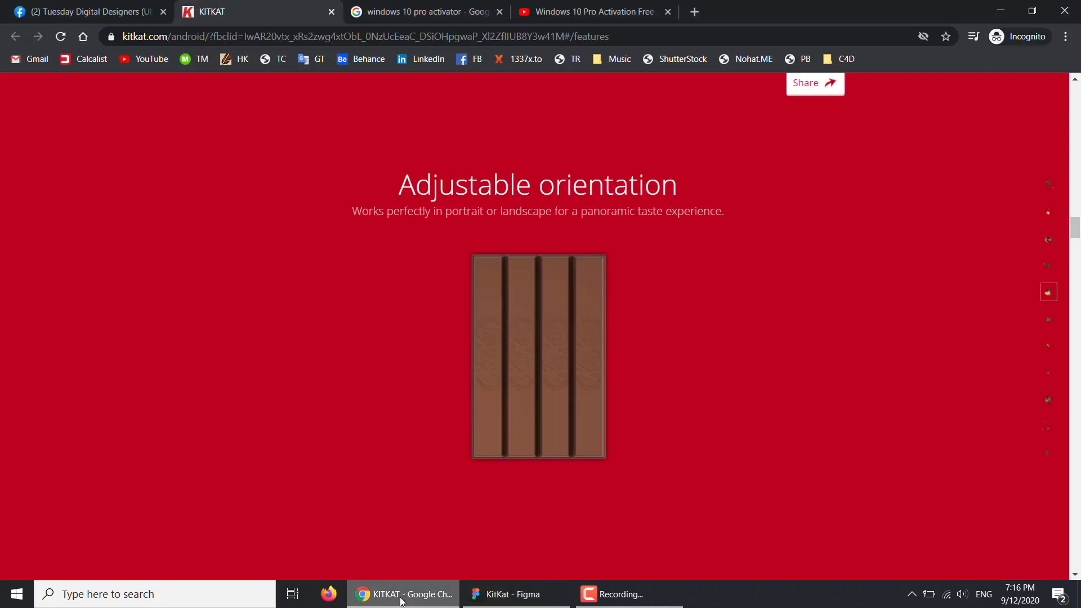
{"action": "left_click", "coordinate": [402, 594]}
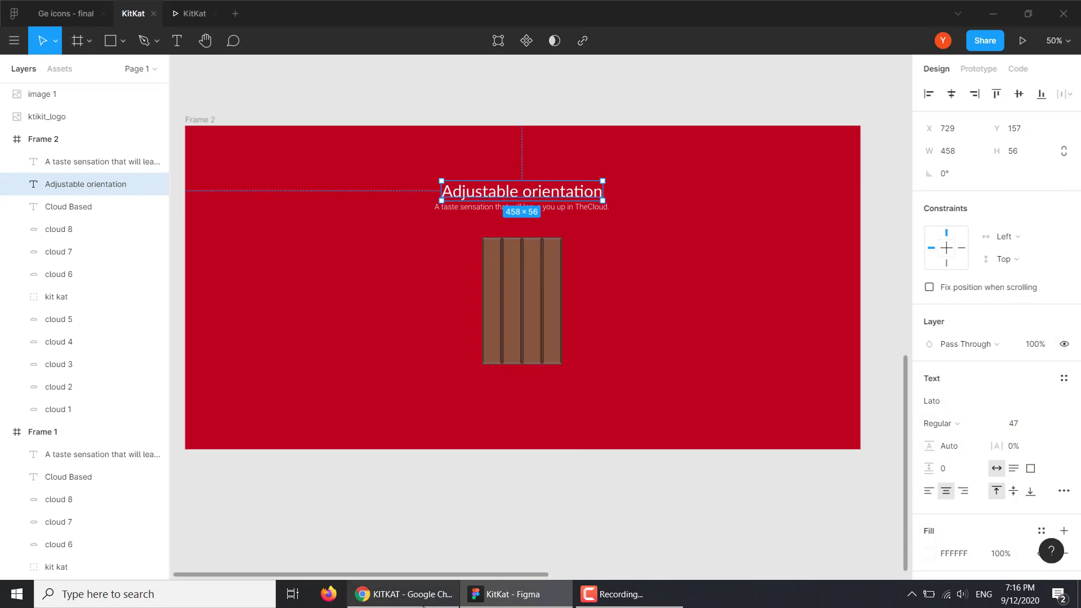
{"action": "left_click", "coordinate": [423, 602]}
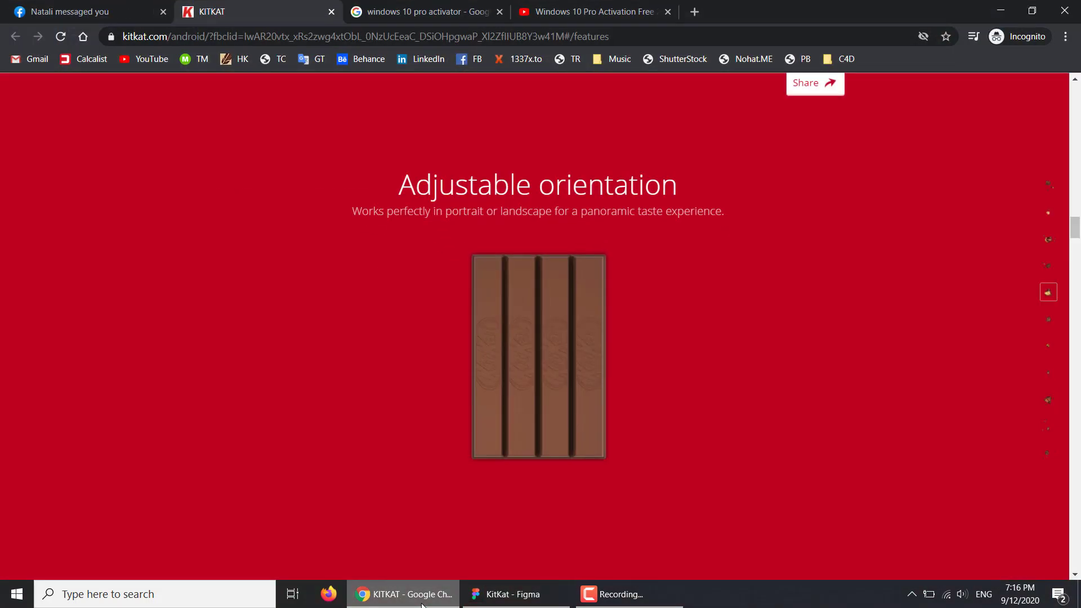
{"action": "left_click", "coordinate": [422, 603]}
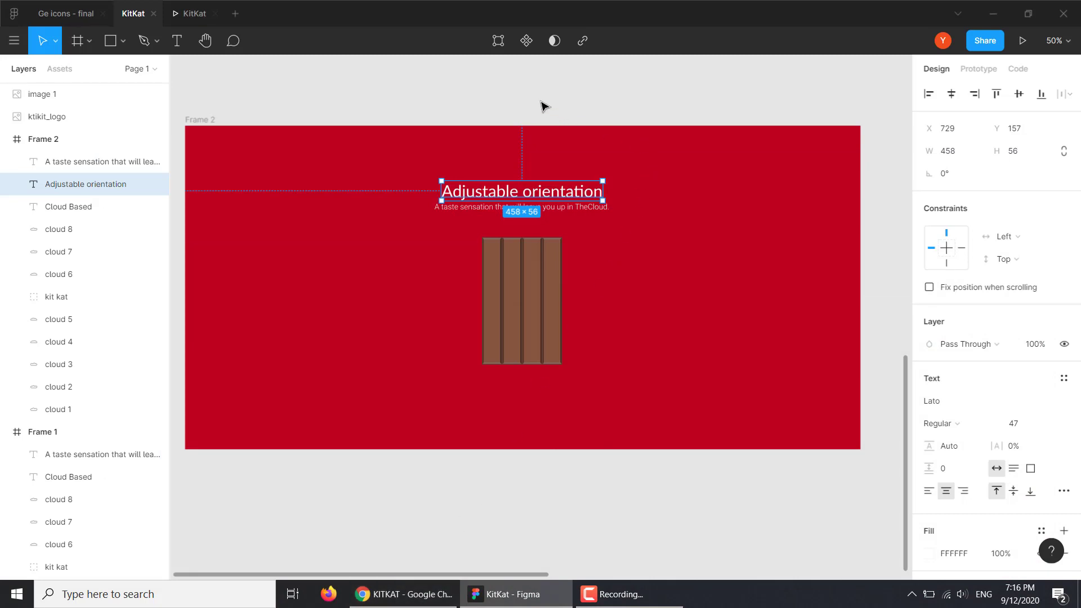
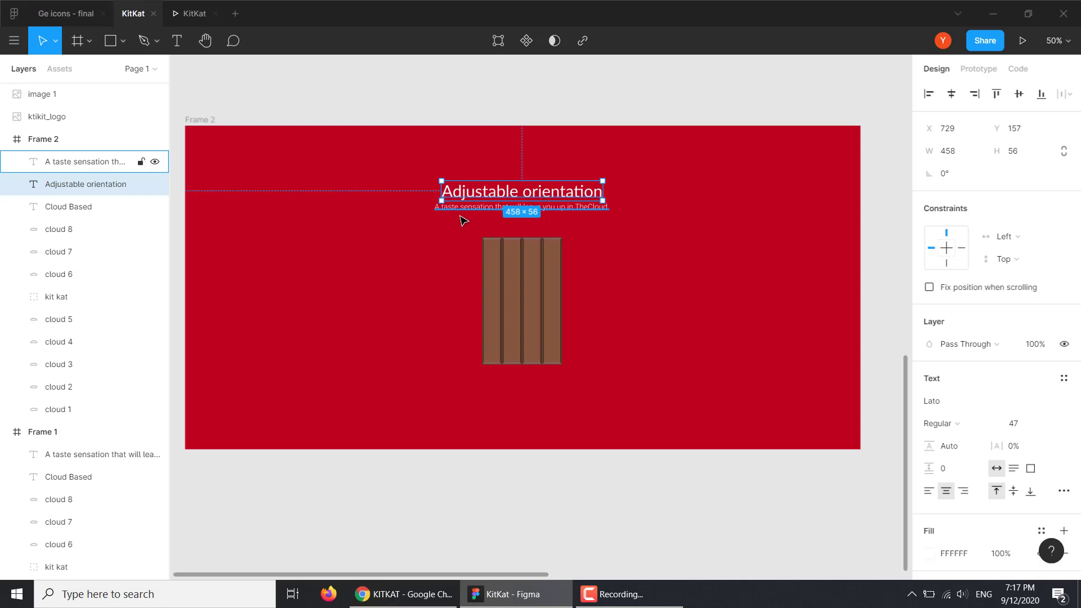
Check the Cloud Based and Adjustable orientation text layers, then frame both frames in view
{"action": "left_click", "coordinate": [67, 214]}
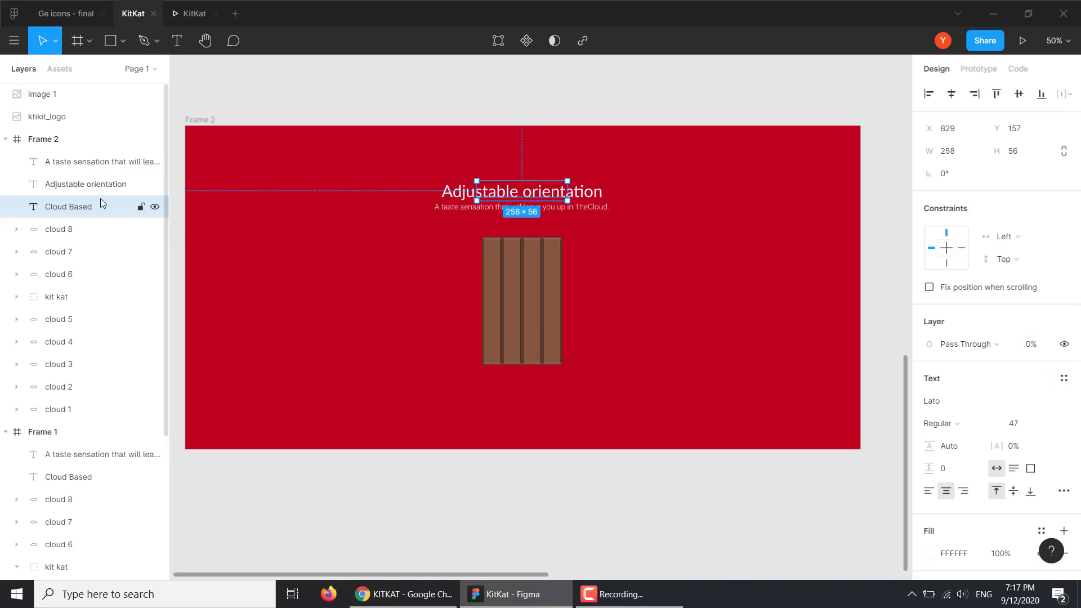
{"action": "left_click", "coordinate": [85, 184]}
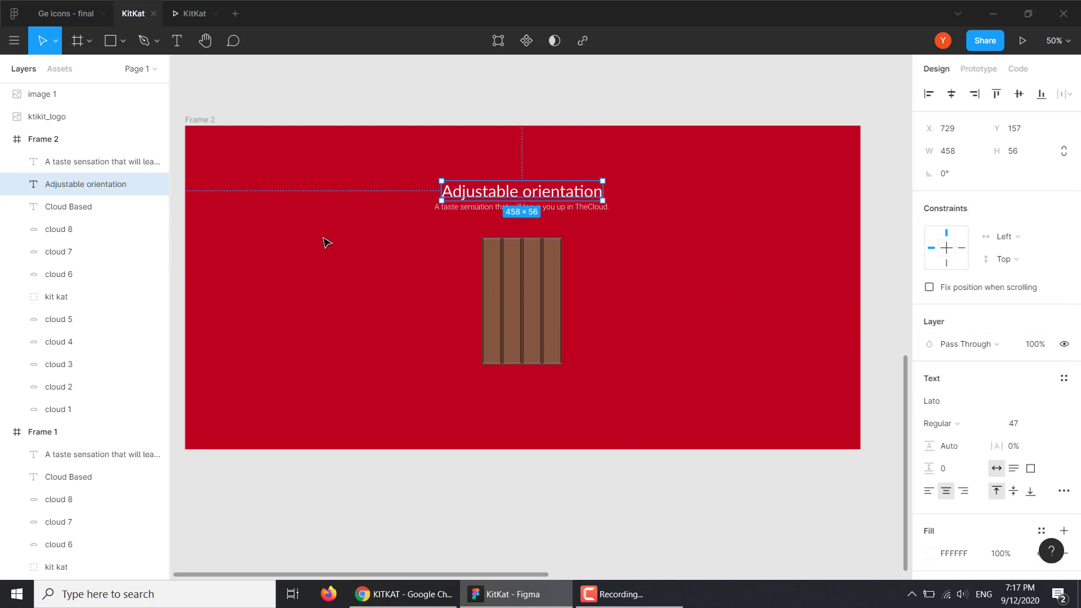
{"action": "left_click", "coordinate": [411, 89]}
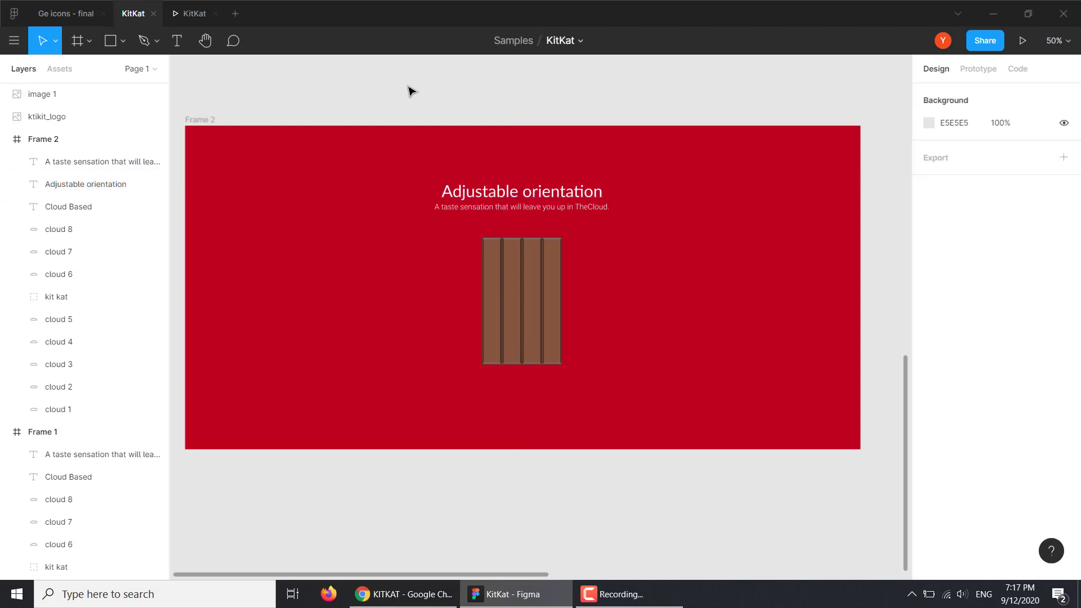
{"action": "key", "text": "minus"}
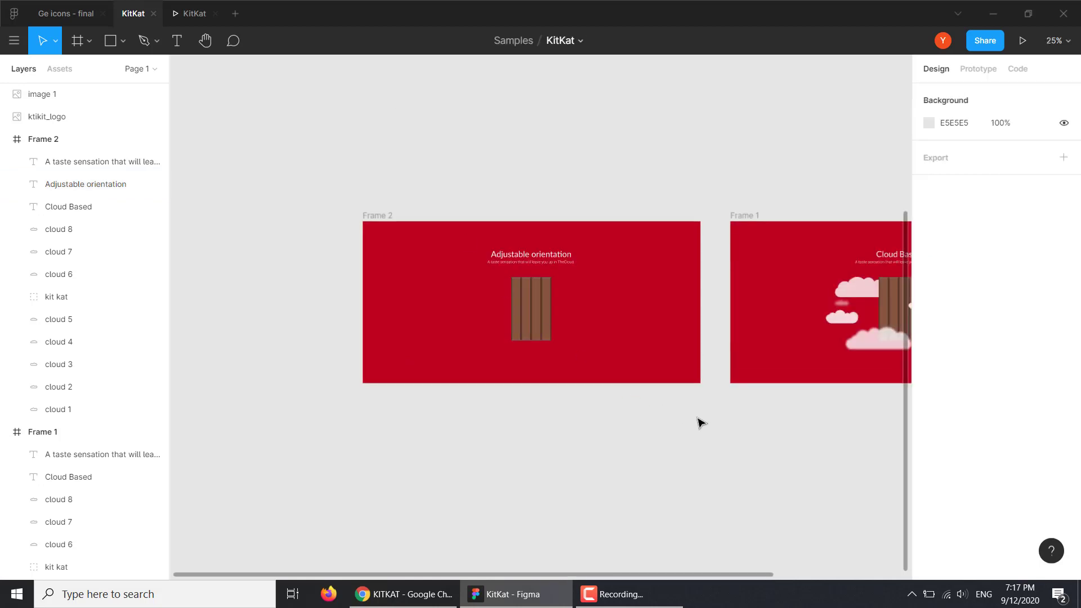
{"action": "mouse_move", "coordinate": [700, 422]}
{"action": "left_mouse_down"}
{"action": "mouse_move", "coordinate": [526, 362]}
{"action": "mouse_move", "coordinate": [555, 400]}
{"action": "left_mouse_up"}
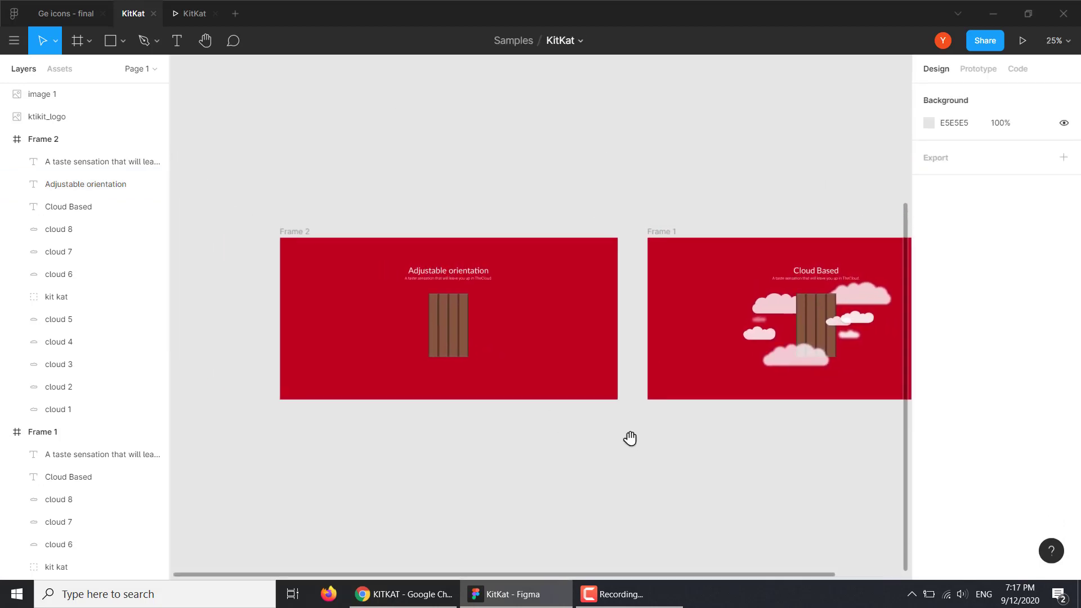
{"action": "left_click", "coordinate": [194, 192]}
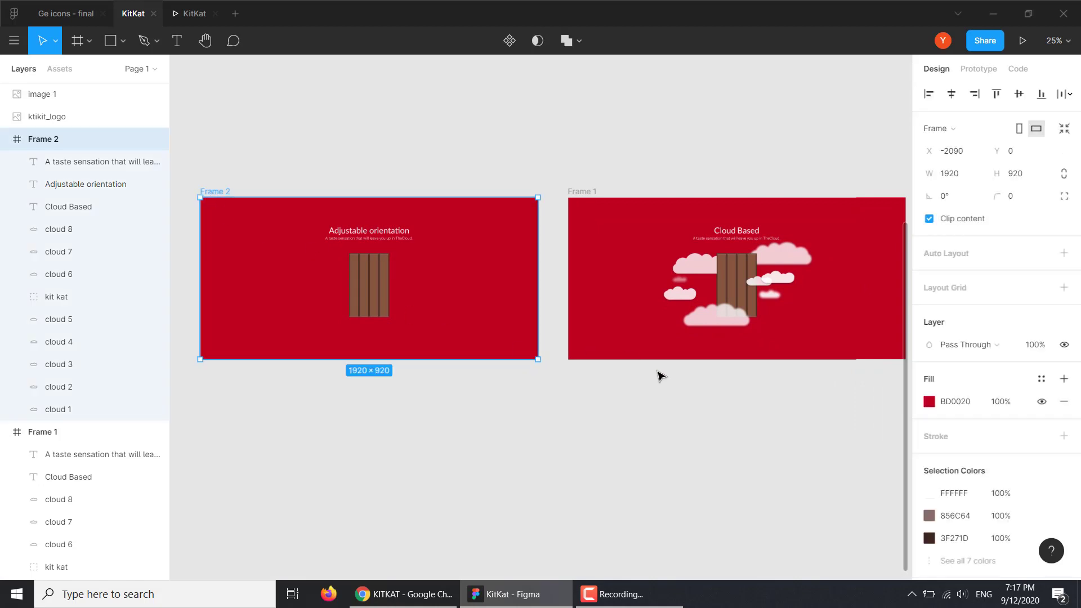
{"action": "left_click", "coordinate": [572, 397]}
{"action": "key", "text": "plus"}
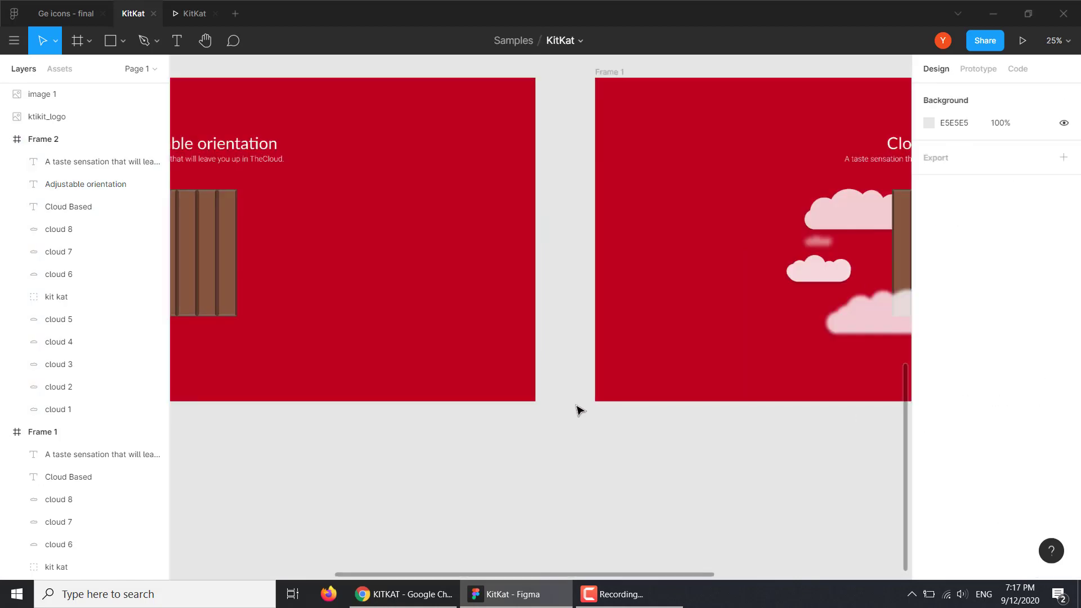
{"action": "key", "text": "shift+0"}
{"action": "mouse_move", "coordinate": [439, 241]}
{"action": "left_mouse_down"}
{"action": "mouse_move", "coordinate": [470, 348]}
{"action": "mouse_move", "coordinate": [555, 464]}
{"action": "mouse_move", "coordinate": [564, 426]}
{"action": "left_mouse_up"}
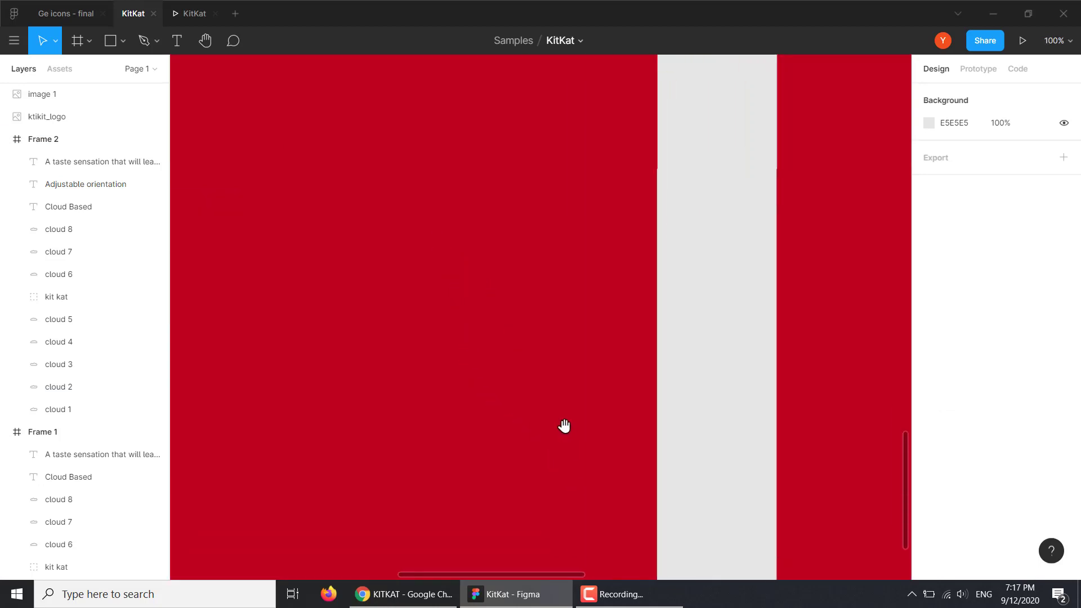
{"action": "key", "text": "minus"}
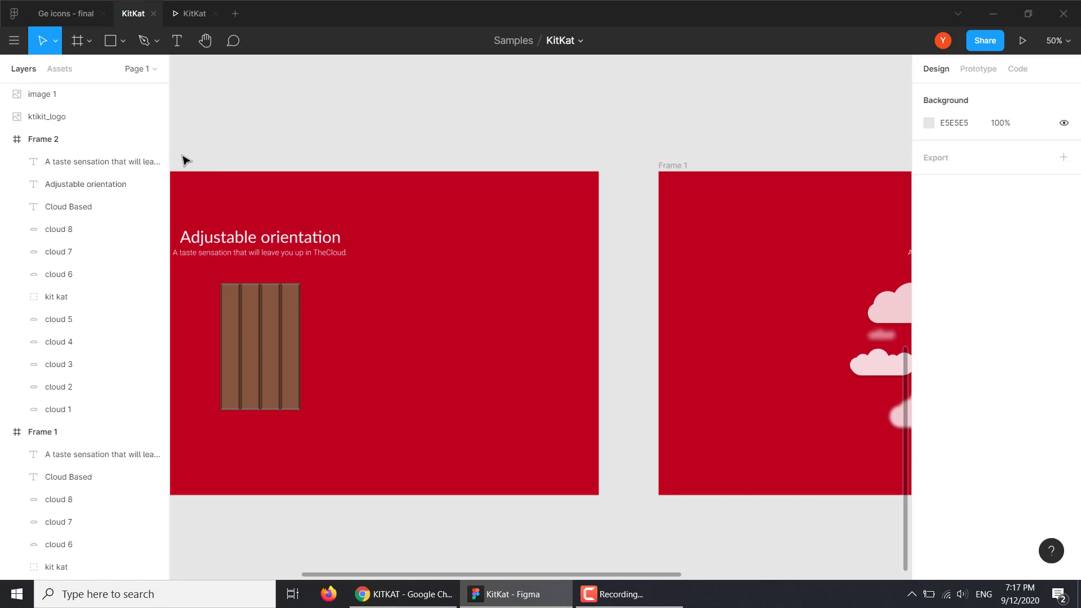
Draw a 16×864 bar along Frame 2's right edge with corner radius 20
{"action": "mouse_move", "coordinate": [84, 321]}
{"action": "left_click", "coordinate": [111, 40]}
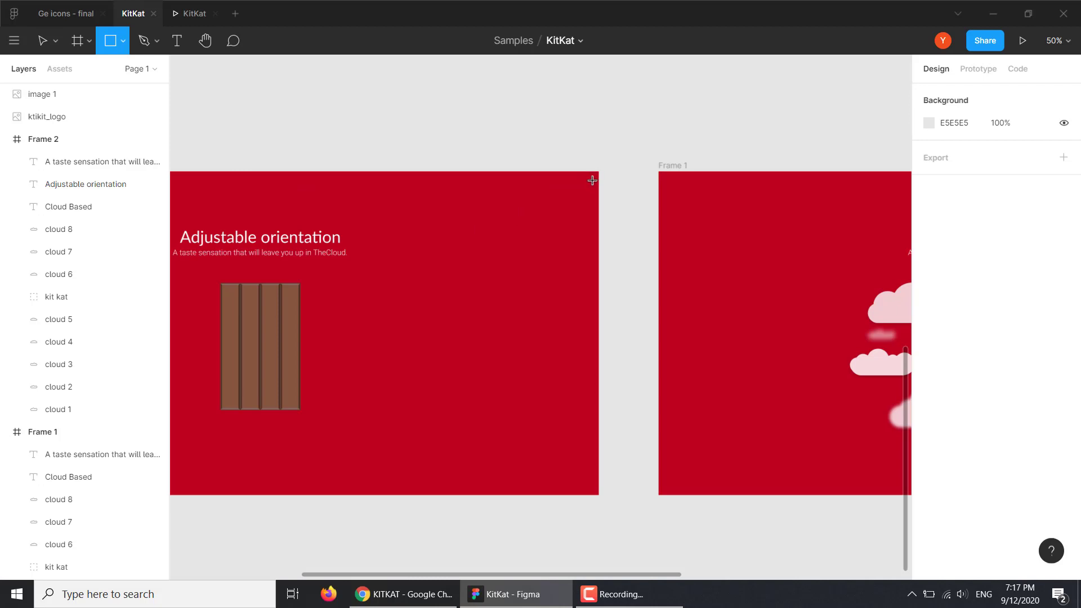
{"action": "left_click_drag", "start_coordinate": [592, 184], "coordinate": [589, 484]}
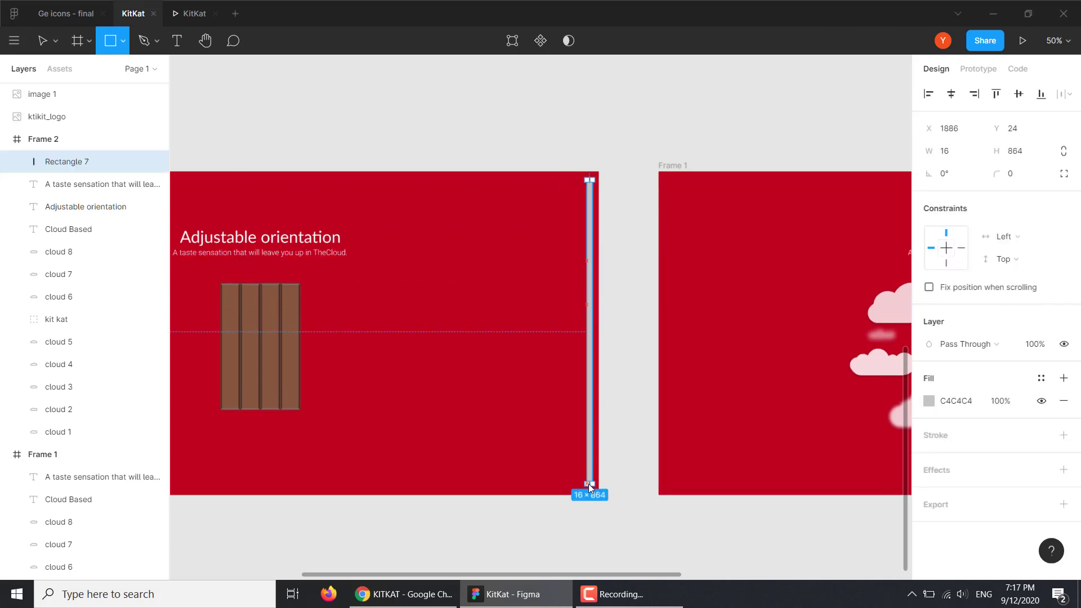
{"action": "left_click", "coordinate": [1015, 173]}
{"action": "type", "text": "20"}
{"action": "key", "text": "Return"}
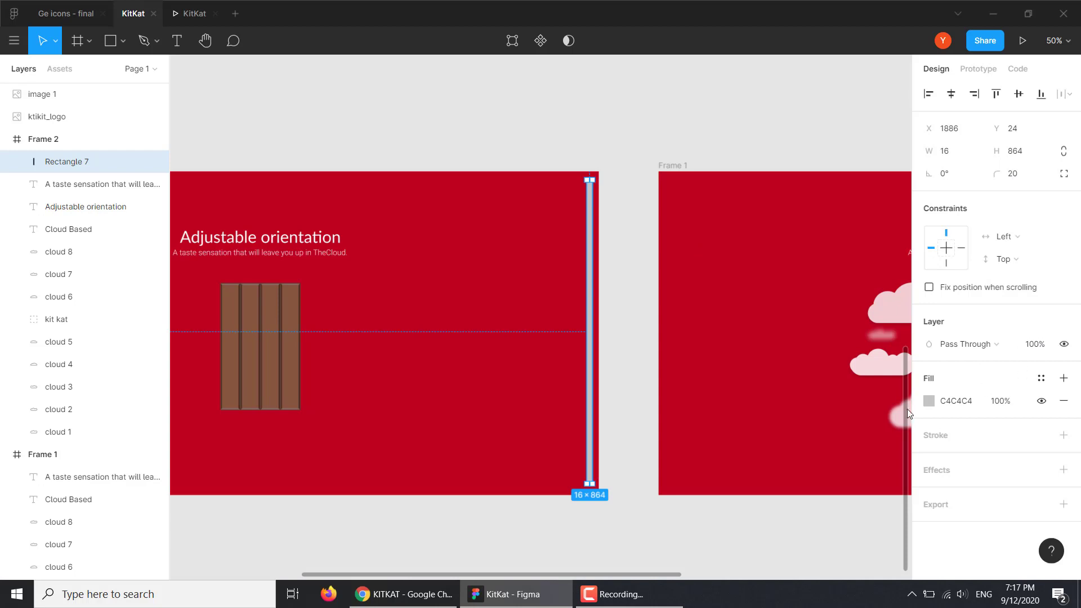
Give the bar a white FFFFFF fill at 10% opacity
{"action": "left_click", "coordinate": [929, 400]}
{"action": "left_click_drag", "start_coordinate": [851, 352], "coordinate": [726, 221]}
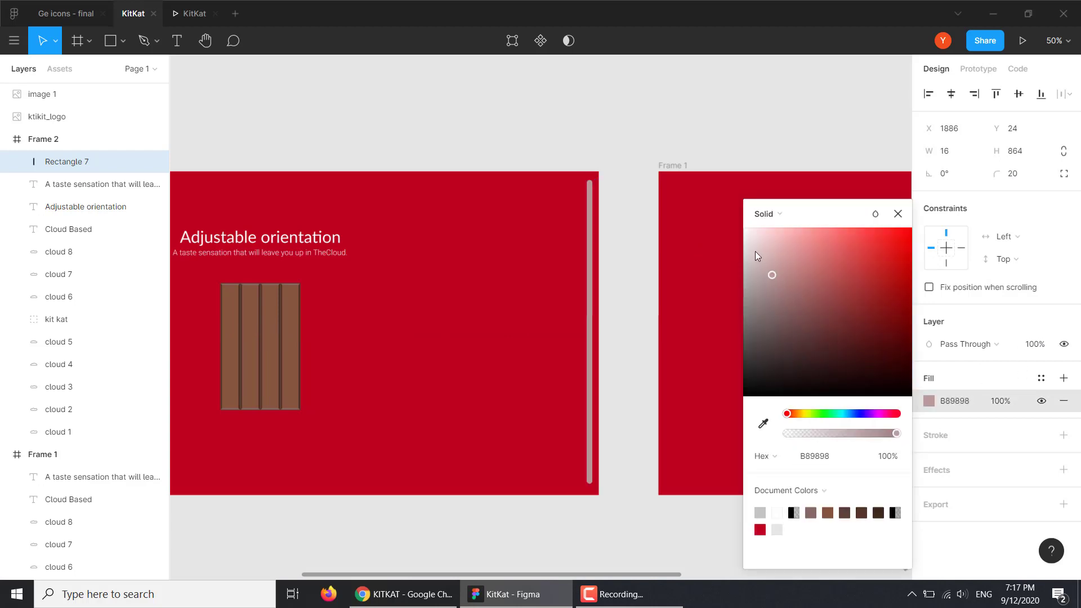
{"action": "left_click", "coordinate": [1033, 344]}
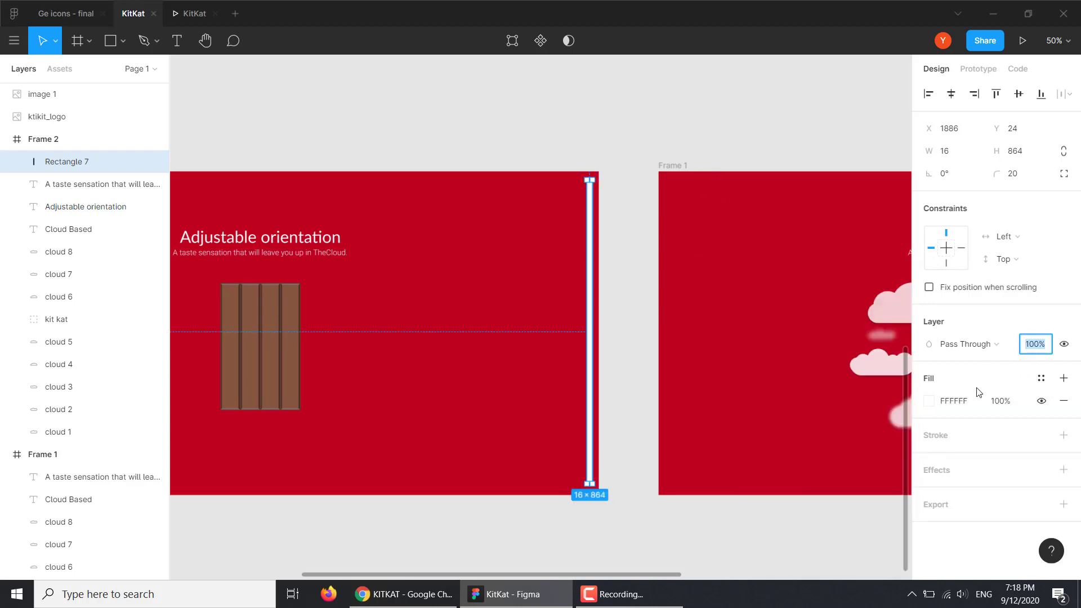
{"action": "type", "text": "10"}
{"action": "key", "text": "Return"}
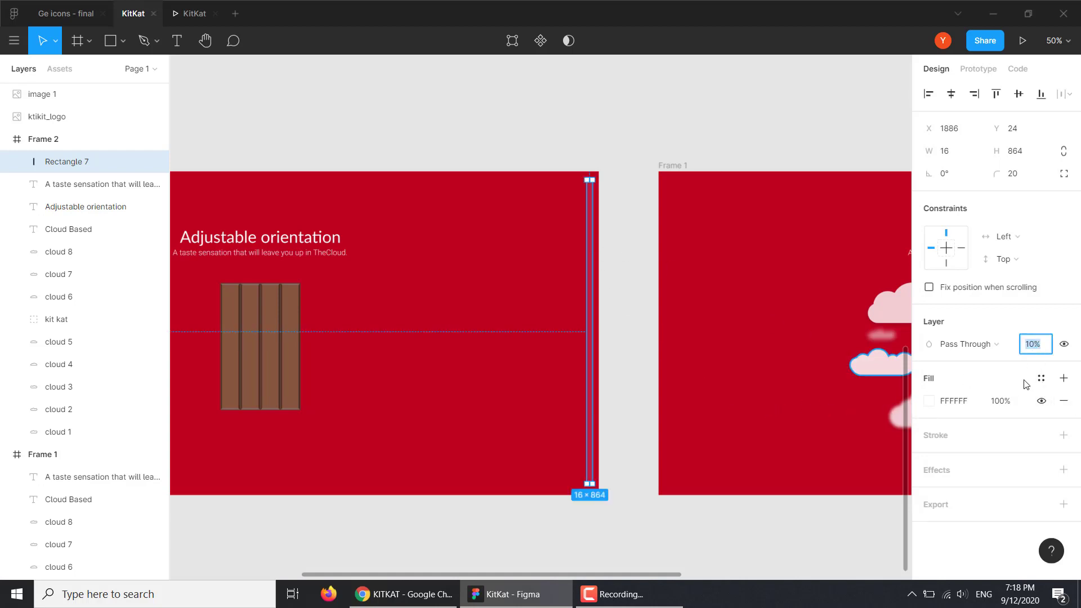
{"action": "left_click", "coordinate": [483, 122]}
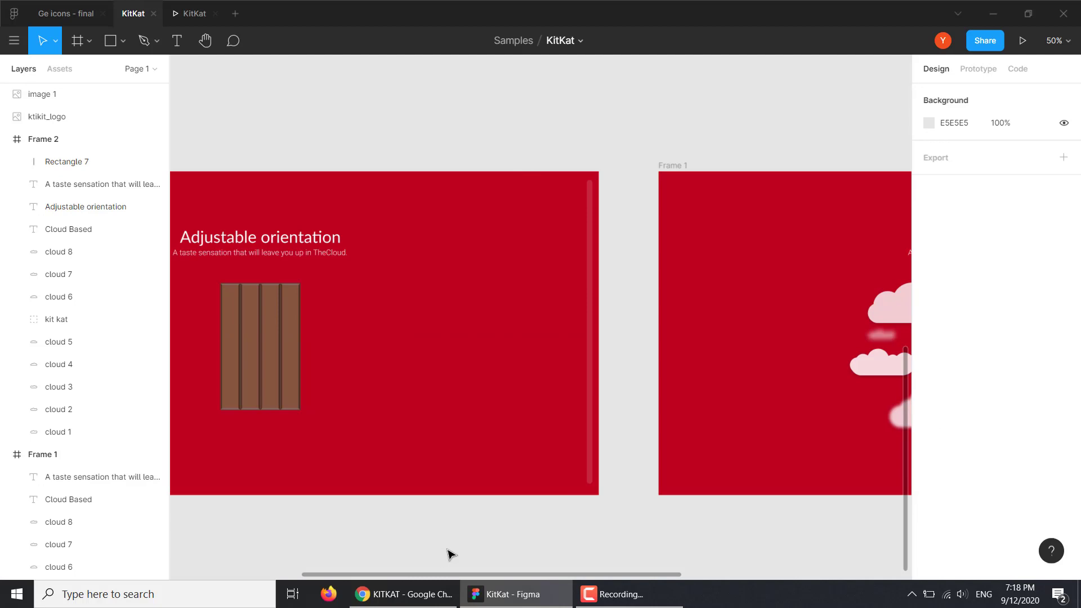
Raise the scrollbar track's opacity to 20%
{"action": "key", "text": "shift+0"}
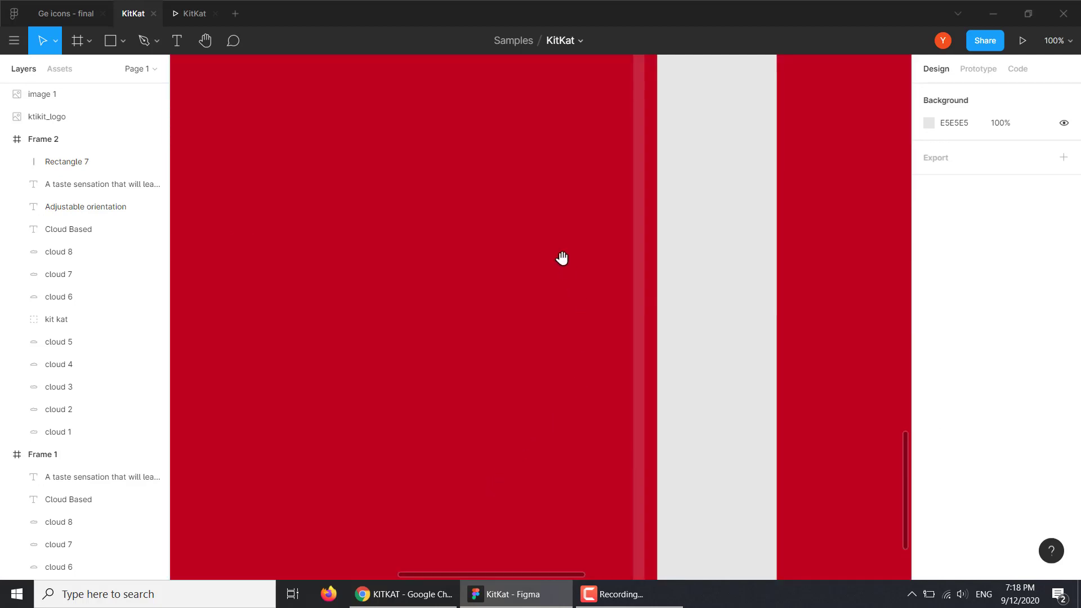
{"action": "left_click_drag", "start_coordinate": [562, 258], "coordinate": [478, 456]}
{"action": "left_click", "coordinate": [560, 353]}
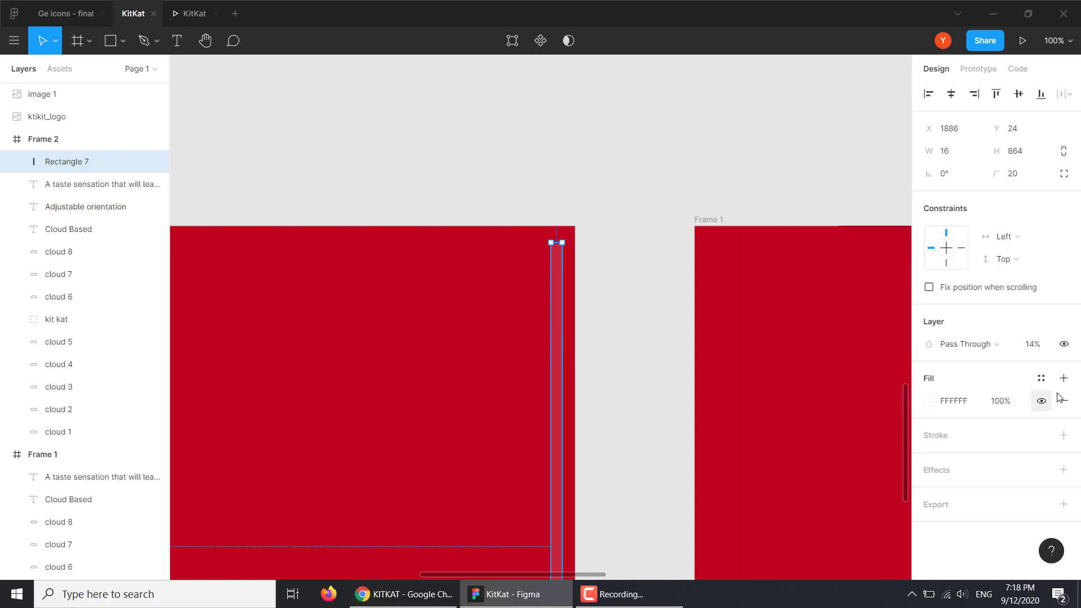
{"action": "left_click", "coordinate": [1033, 347]}
{"action": "type", "text": "20"}
{"action": "key", "text": "Return"}
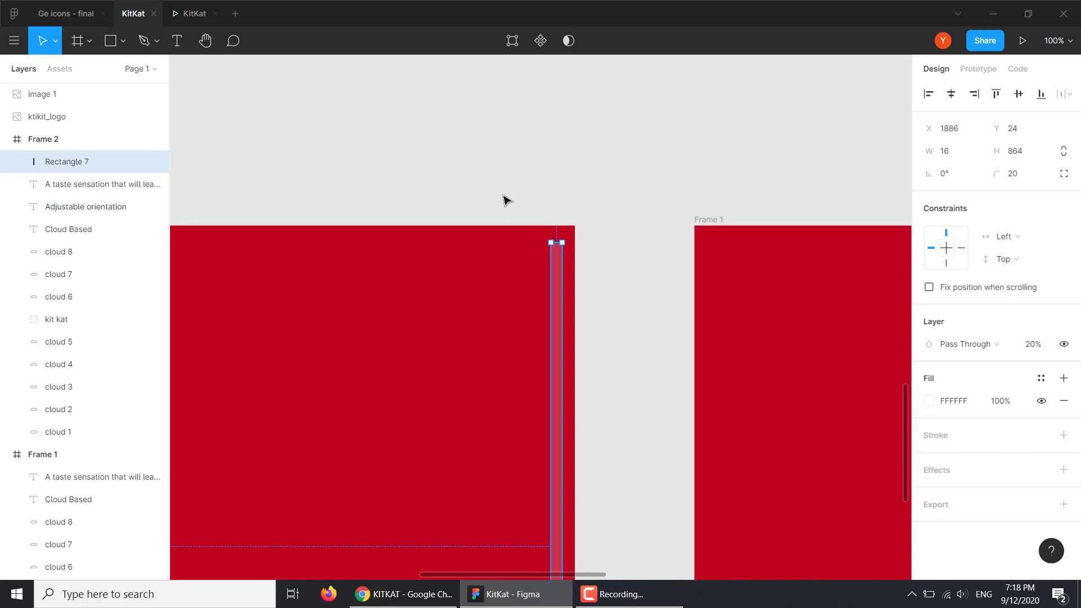
Duplicate the track into a short 16×45 thumb at 60% opacity
{"action": "key", "text": "ctrl+d"}
{"action": "scroll", "coordinate": [519, 351], "scroll_direction": "down", "scroll_amount": 5}
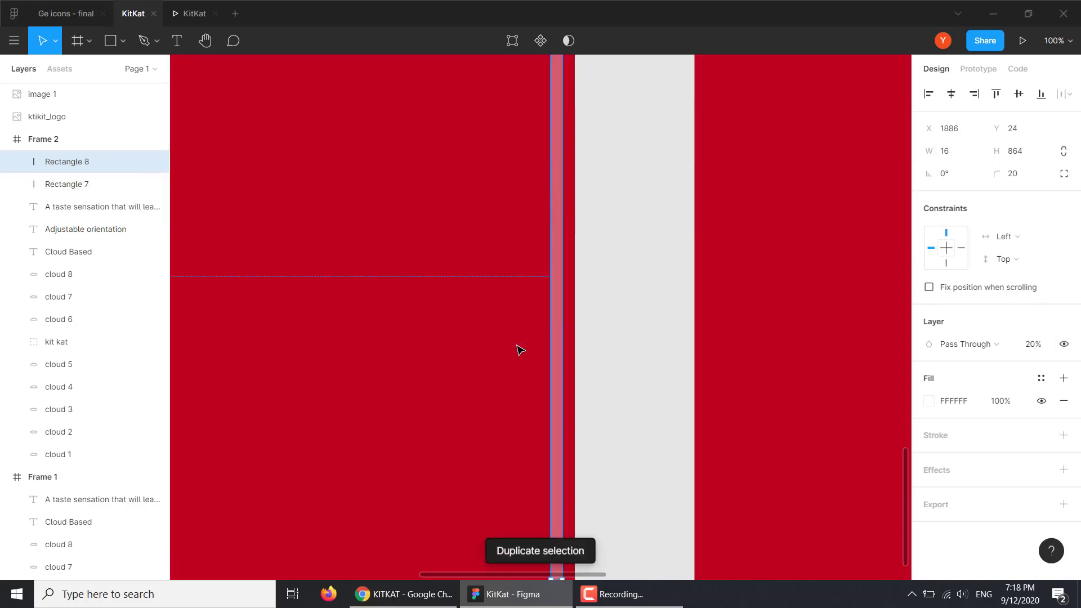
{"action": "scroll", "coordinate": [519, 351], "scroll_direction": "down", "scroll_amount": 5}
{"action": "mouse_move", "coordinate": [556, 242]}
{"action": "left_mouse_down"}
{"action": "mouse_move", "coordinate": [572, 93]}
{"action": "mouse_move", "coordinate": [561, 368]}
{"action": "mouse_move", "coordinate": [568, 254]}
{"action": "left_mouse_up"}
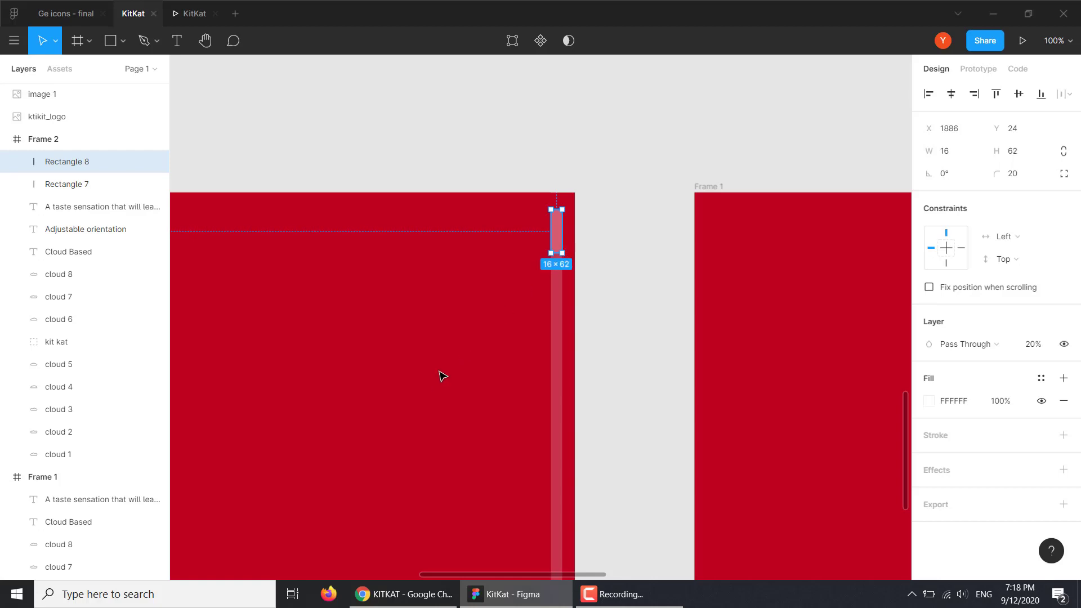
{"action": "key", "text": "ctrl+plus"}
{"action": "left_click_drag", "start_coordinate": [435, 260], "coordinate": [425, 364]}
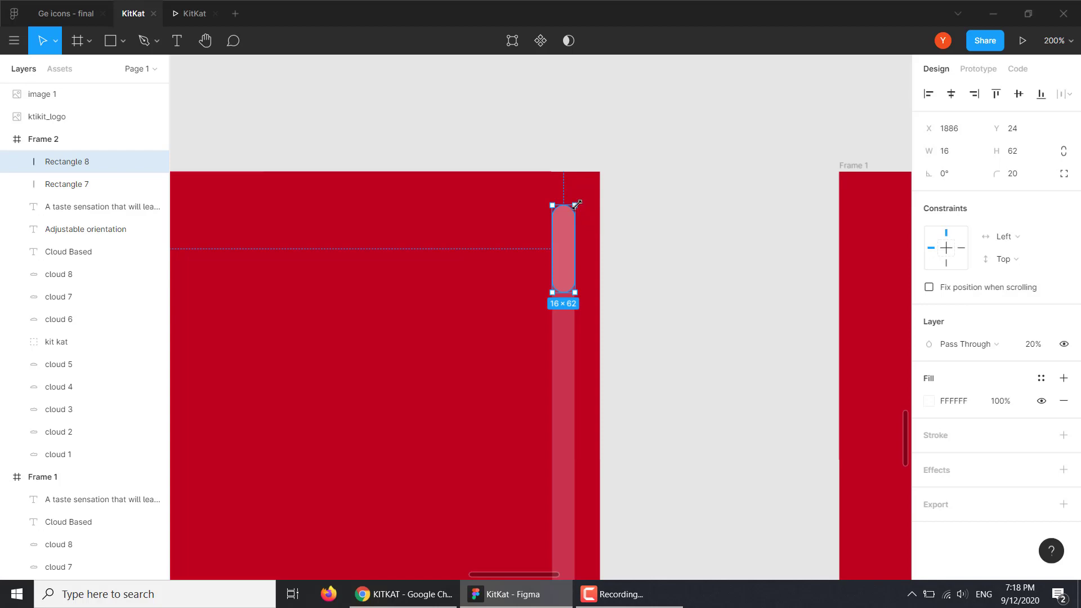
{"action": "left_click", "coordinate": [1033, 345]}
{"action": "type", "text": "60"}
{"action": "key", "text": "Return"}
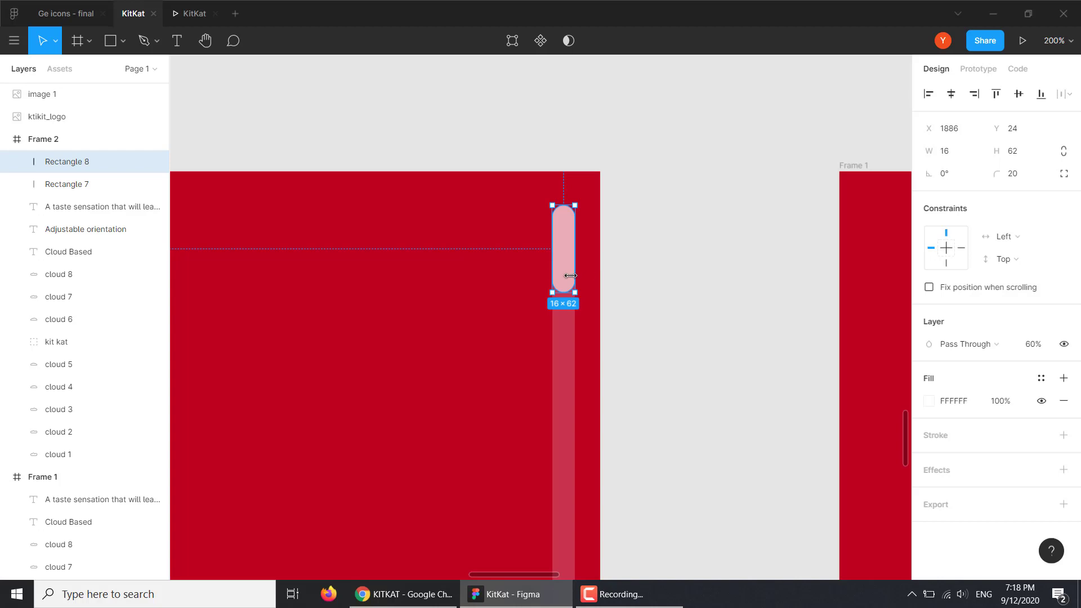
Shorten the scrollbar thumb further and reselect it with both frames in view
{"action": "left_click_drag", "start_coordinate": [560, 292], "coordinate": [560, 273]}
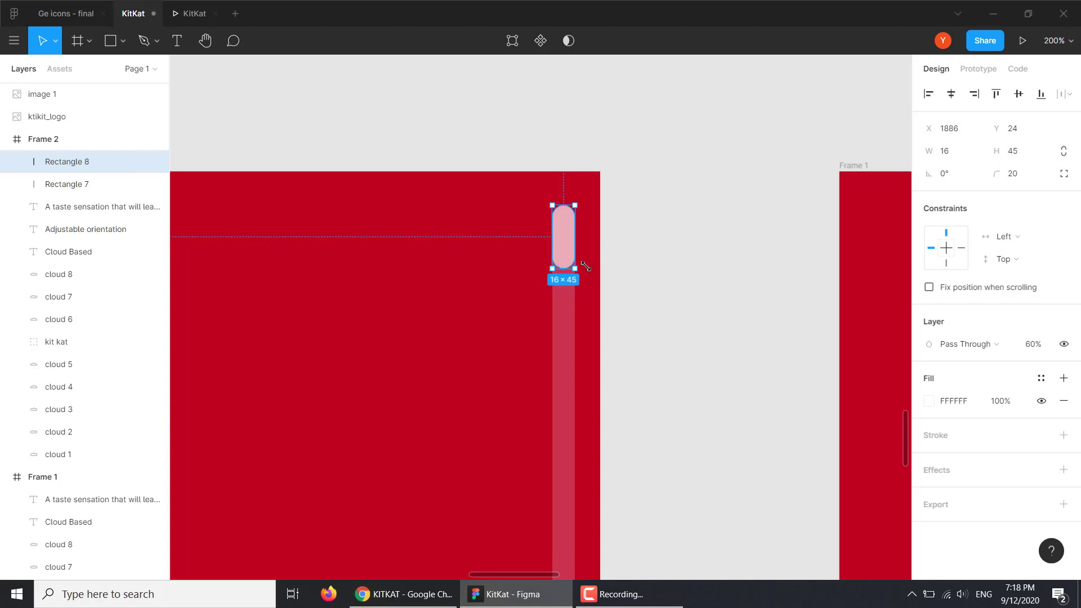
{"action": "left_click", "coordinate": [674, 290]}
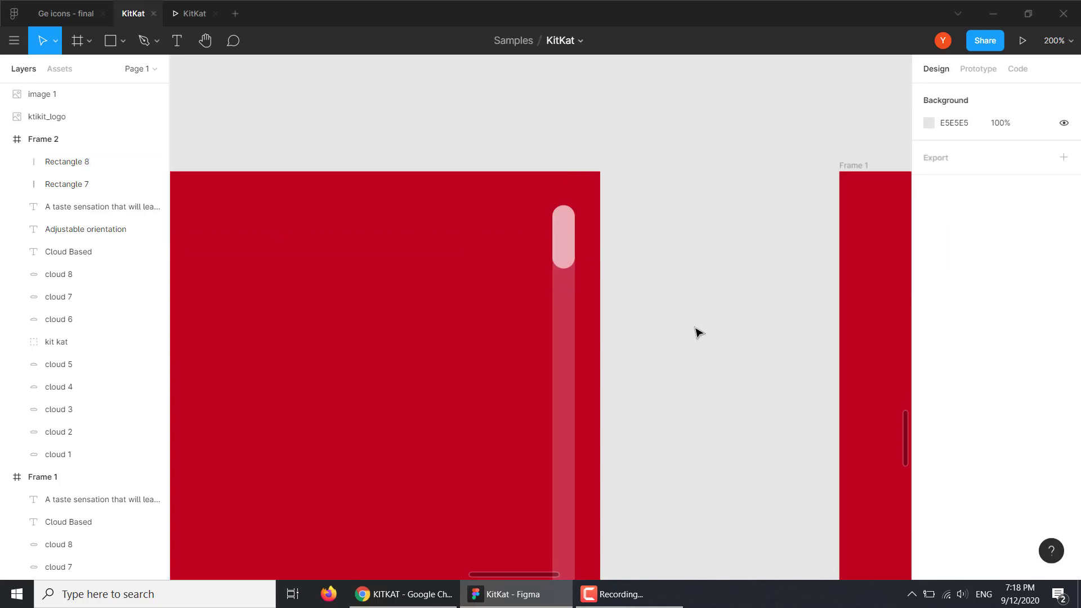
{"action": "scroll", "coordinate": [698, 332], "scroll_direction": "down", "scroll_amount": 5, "text": "ctrl"}
{"action": "scroll", "coordinate": [450, 253], "scroll_direction": "down", "scroll_amount": 3}
{"action": "scroll", "coordinate": [456, 214], "scroll_direction": "down", "scroll_amount": 3}
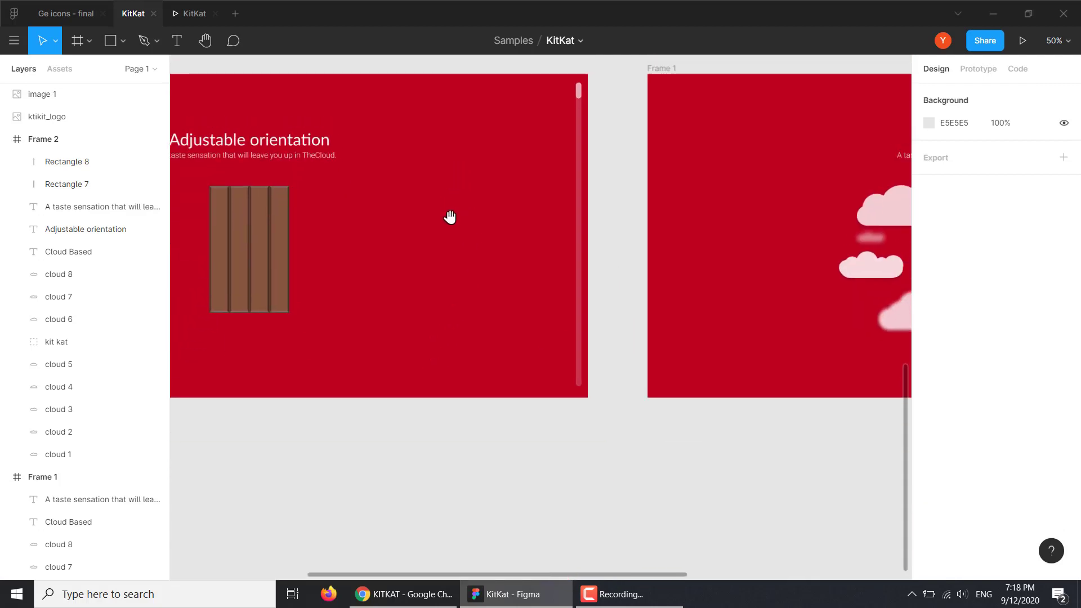
{"action": "left_click_drag", "start_coordinate": [450, 217], "coordinate": [403, 276]}
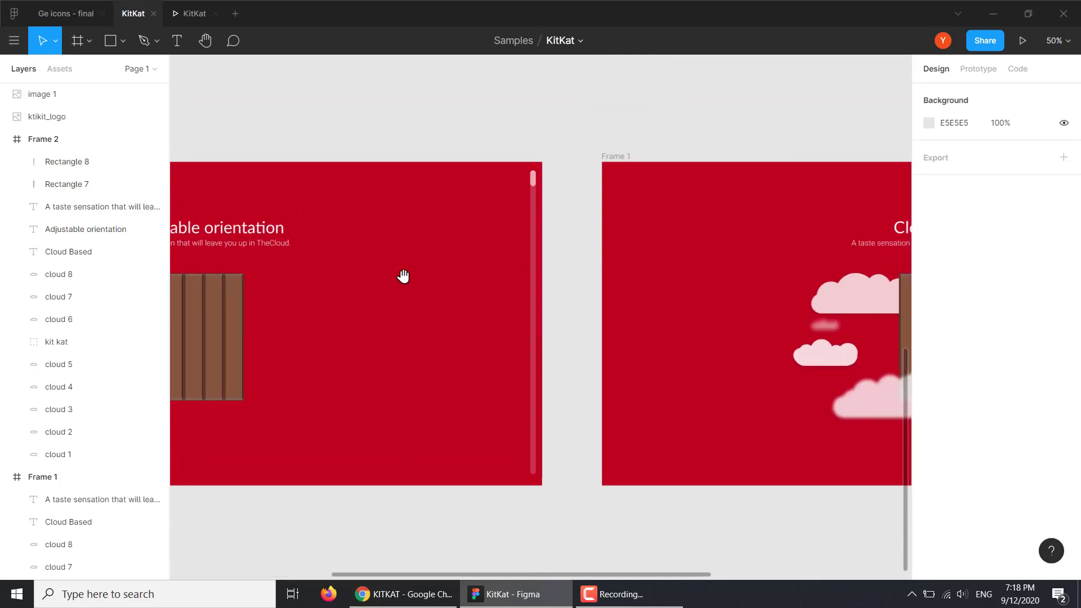
{"action": "left_click", "coordinate": [520, 173]}
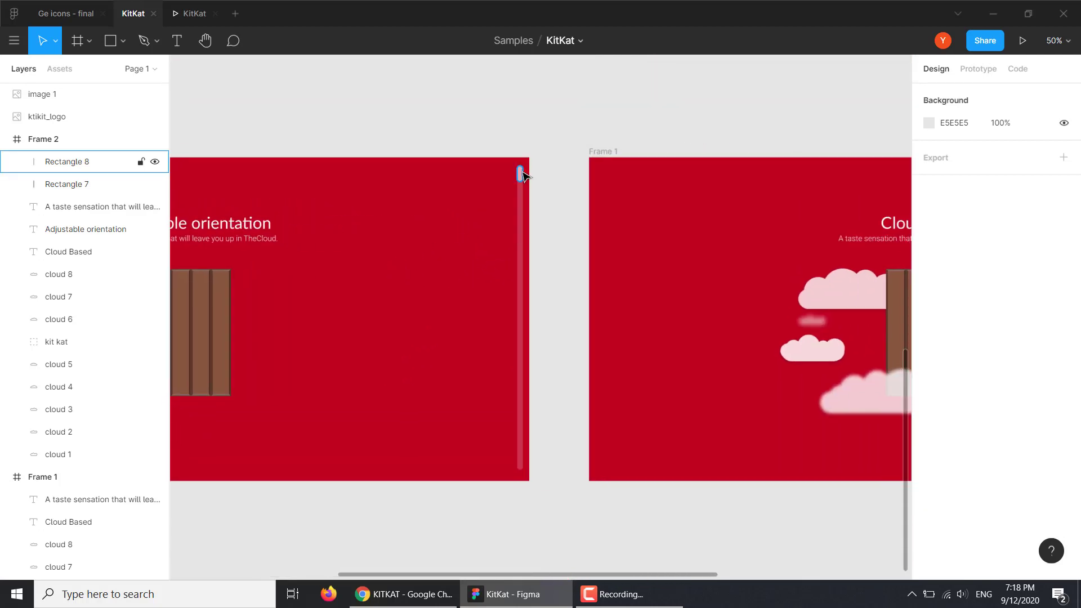
Rename the scrollbar track layer 'scroll bar bg'
{"action": "left_click", "coordinate": [521, 243], "text": "shift"}
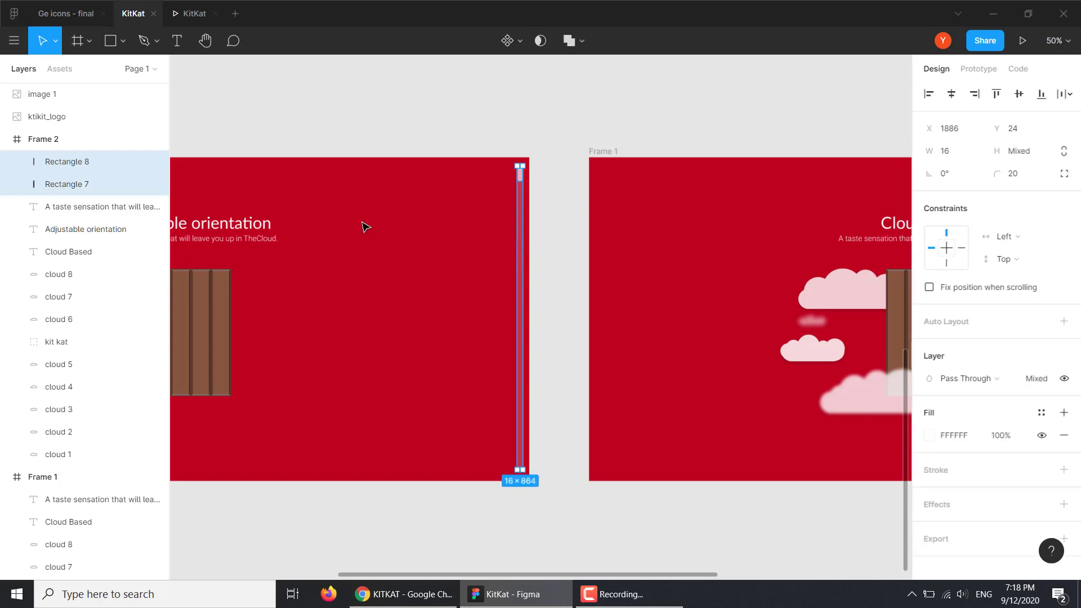
{"action": "left_click", "coordinate": [422, 236]}
{"action": "left_click", "coordinate": [520, 242]}
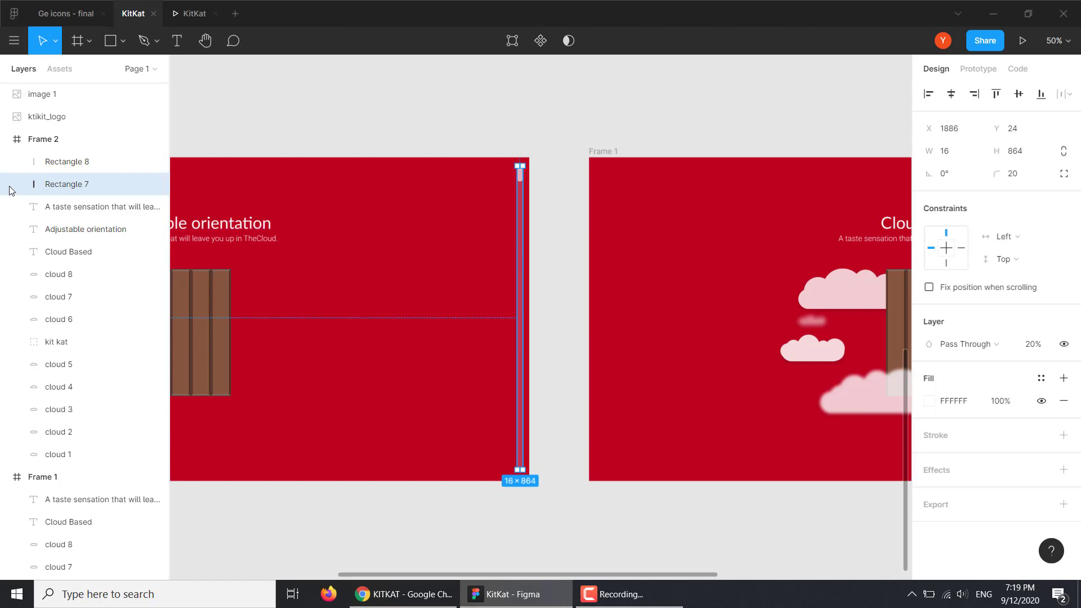
{"action": "double_click", "coordinate": [65, 185]}
{"action": "type", "text": "scroll bar bg"}
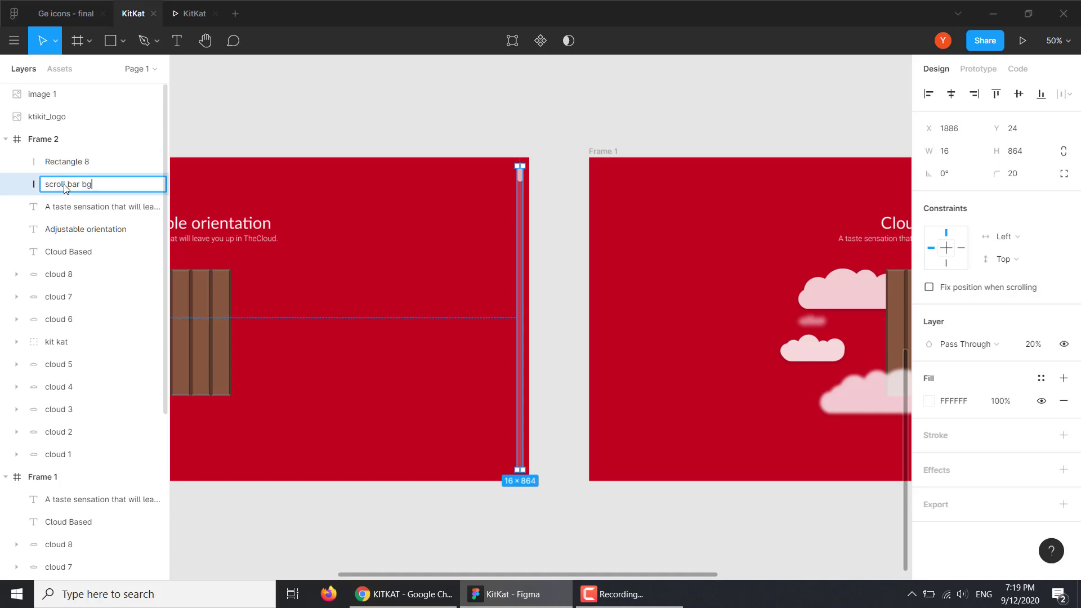
{"action": "key", "text": "Return"}
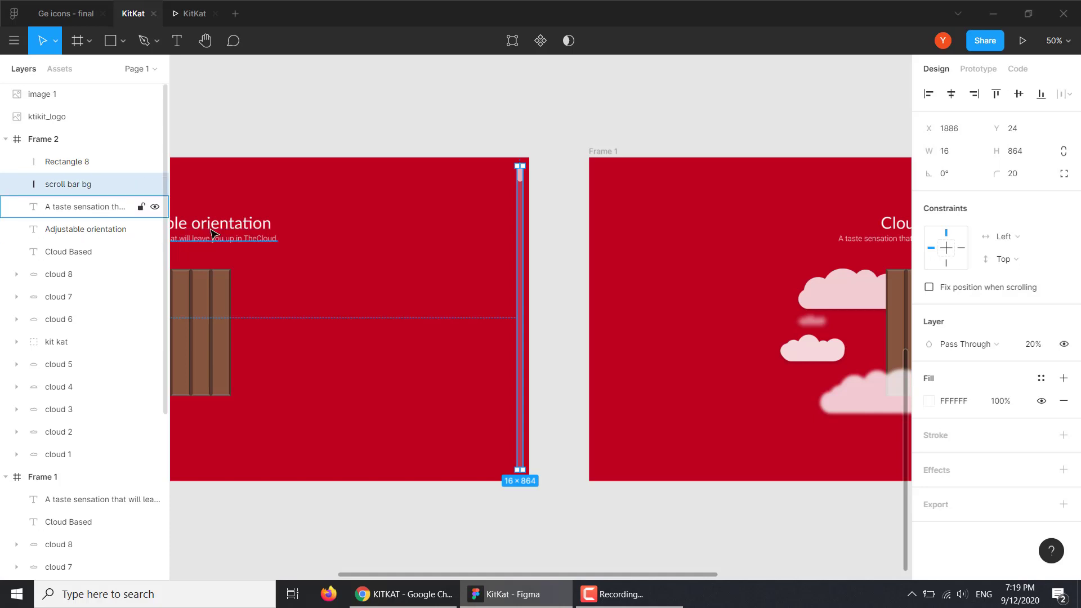
Rename Rectangle 8 'scroll bar handle' and select both scroll bar layers
{"action": "left_click", "coordinate": [521, 178]}
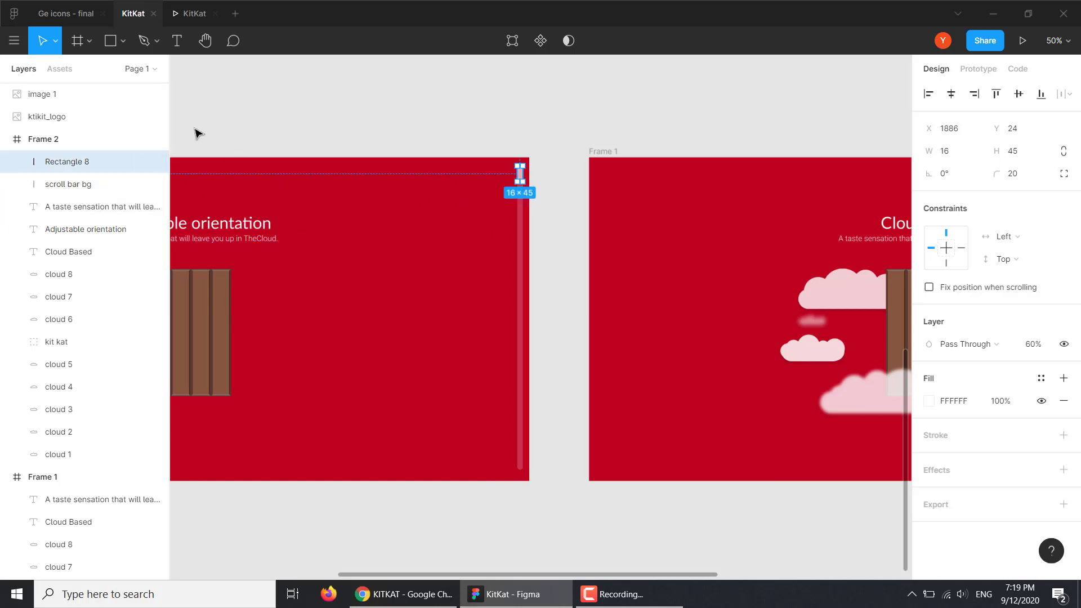
{"action": "double_click", "coordinate": [63, 162]}
{"action": "type", "text": "scroll bar handle"}
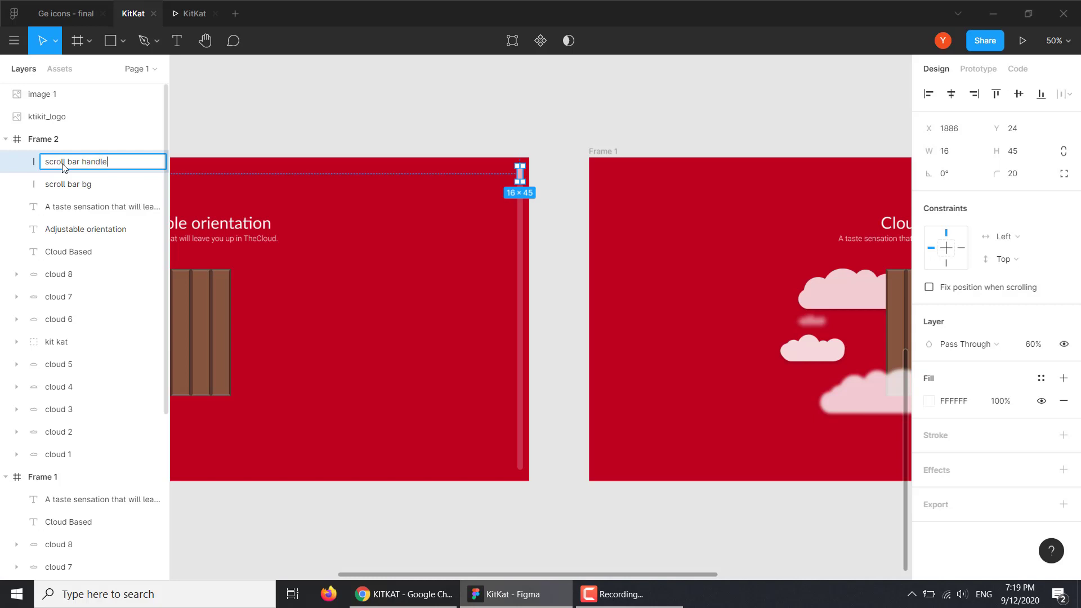
{"action": "key", "text": "Return"}
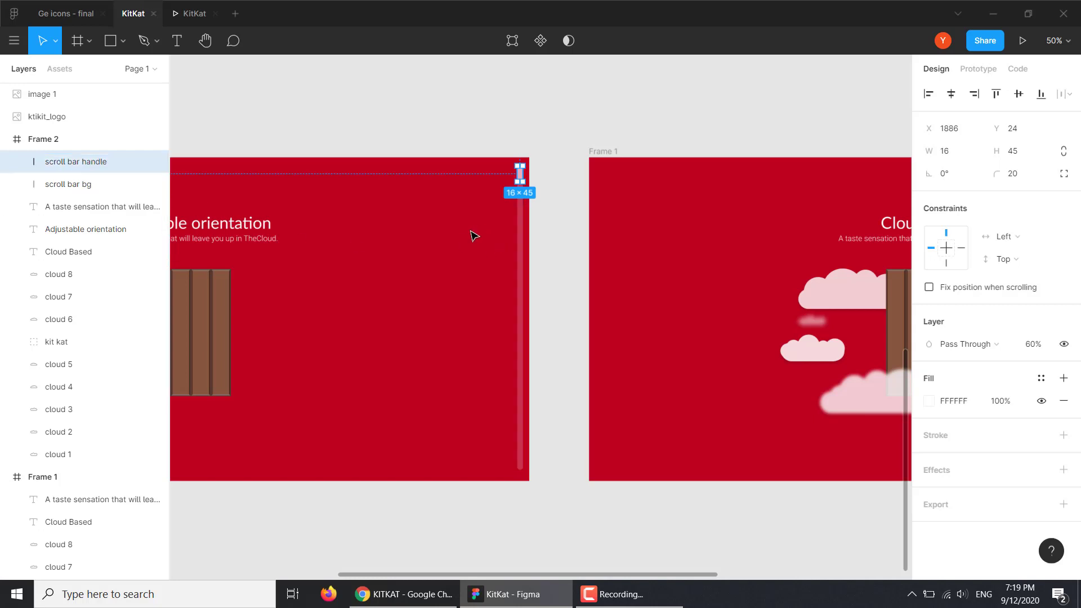
{"action": "left_click", "coordinate": [520, 224], "text": "shift"}
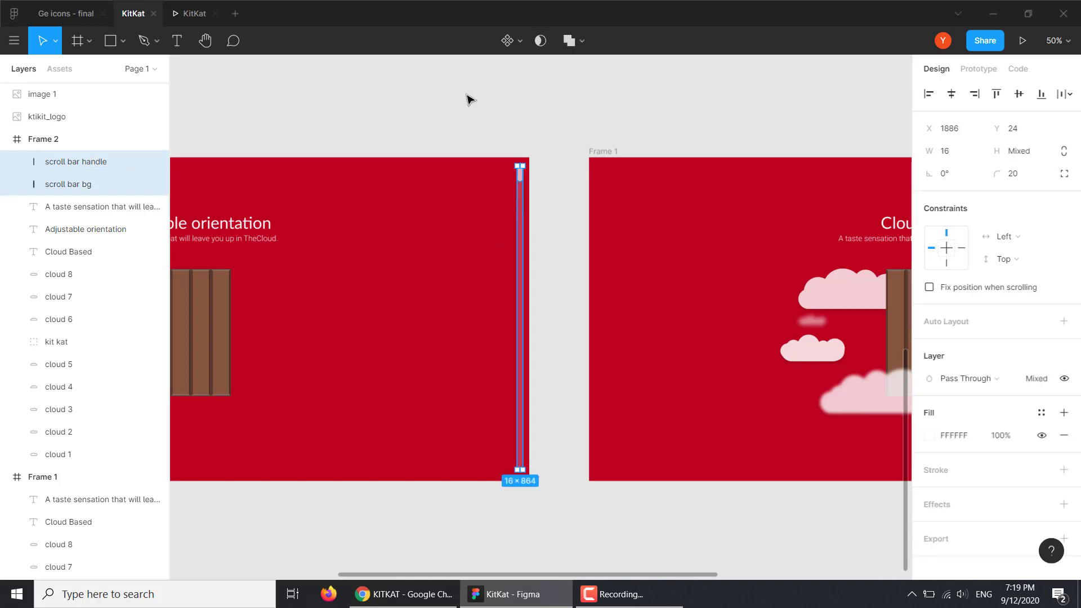
Paste the scroll bar handle and track into Frame 1, undoing an earlier misplaced paste
{"action": "scroll", "coordinate": [563, 231], "scroll_direction": "right", "scroll_amount": 3}
{"action": "scroll", "coordinate": [394, 242], "scroll_direction": "right", "scroll_amount": 6}
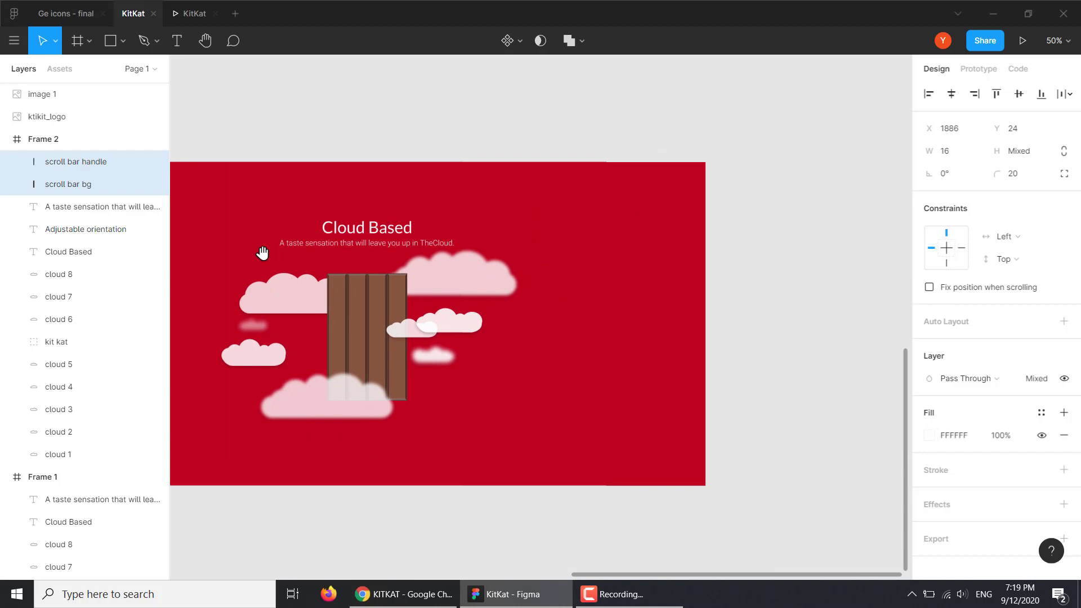
{"action": "left_click", "coordinate": [602, 187]}
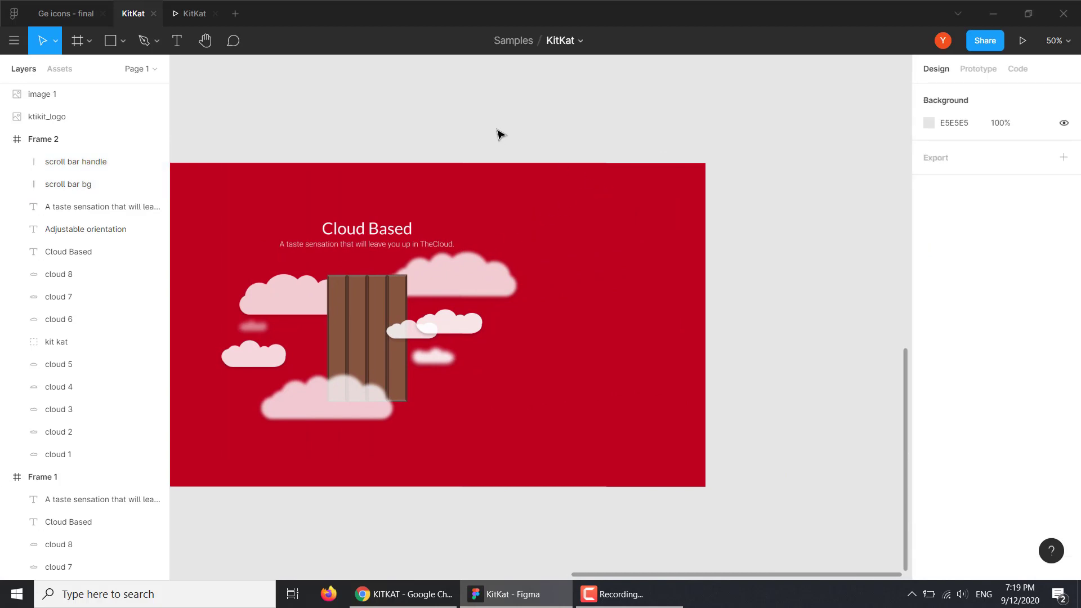
{"action": "key", "text": "ctrl+v"}
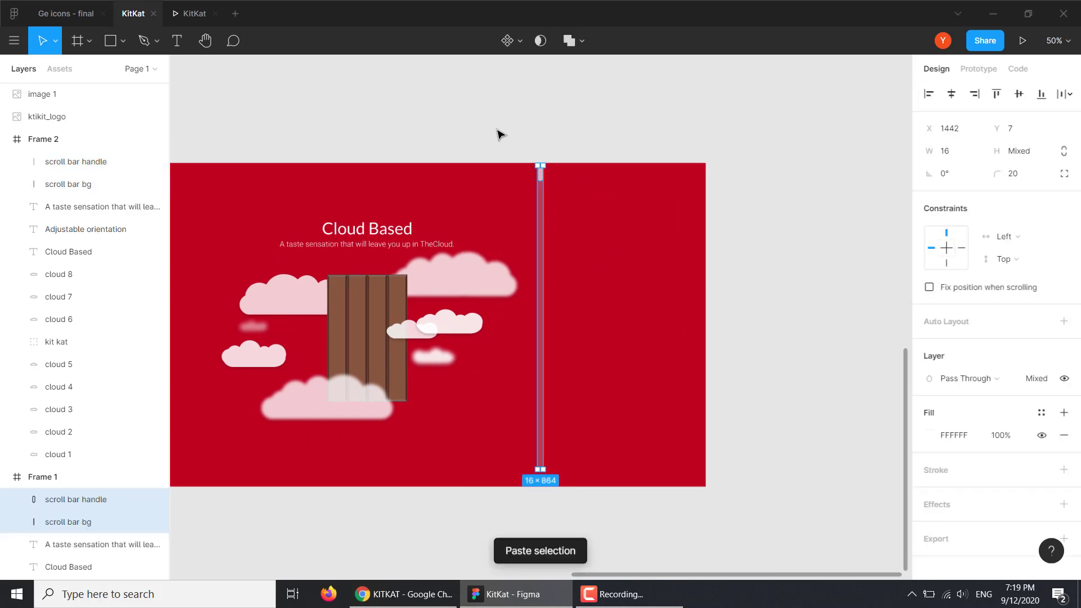
{"action": "key", "text": "ctrl+z"}
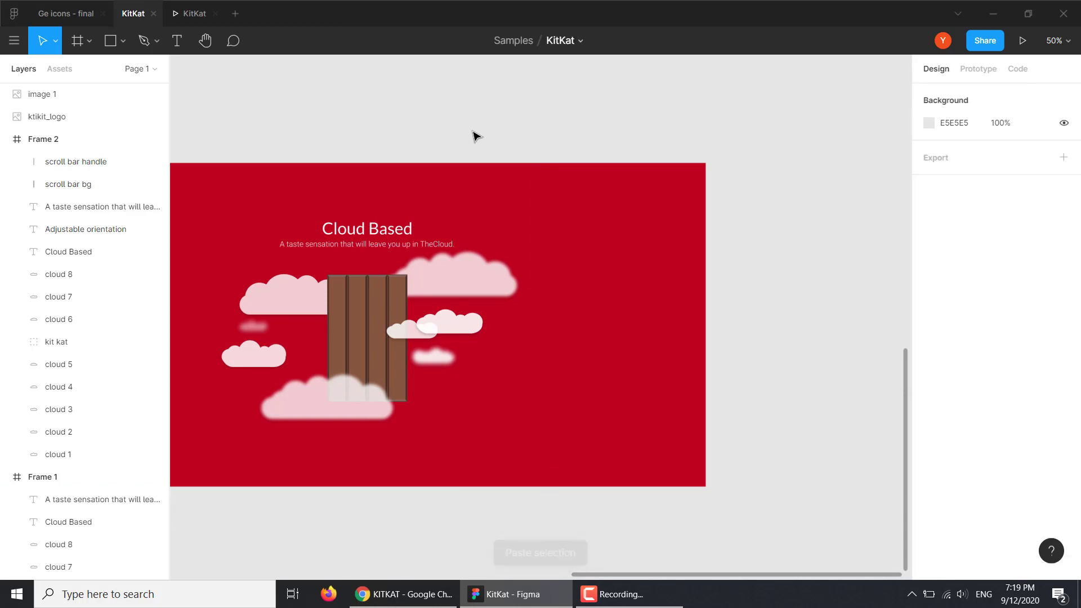
{"action": "left_click_drag", "start_coordinate": [430, 128], "coordinate": [587, 136]}
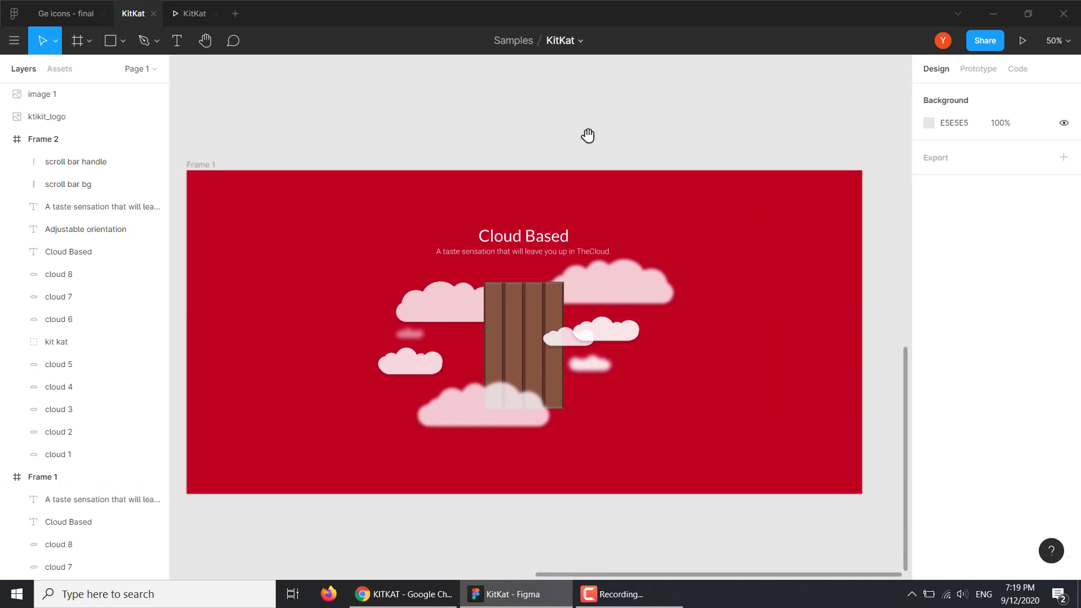
{"action": "left_click", "coordinate": [204, 168]}
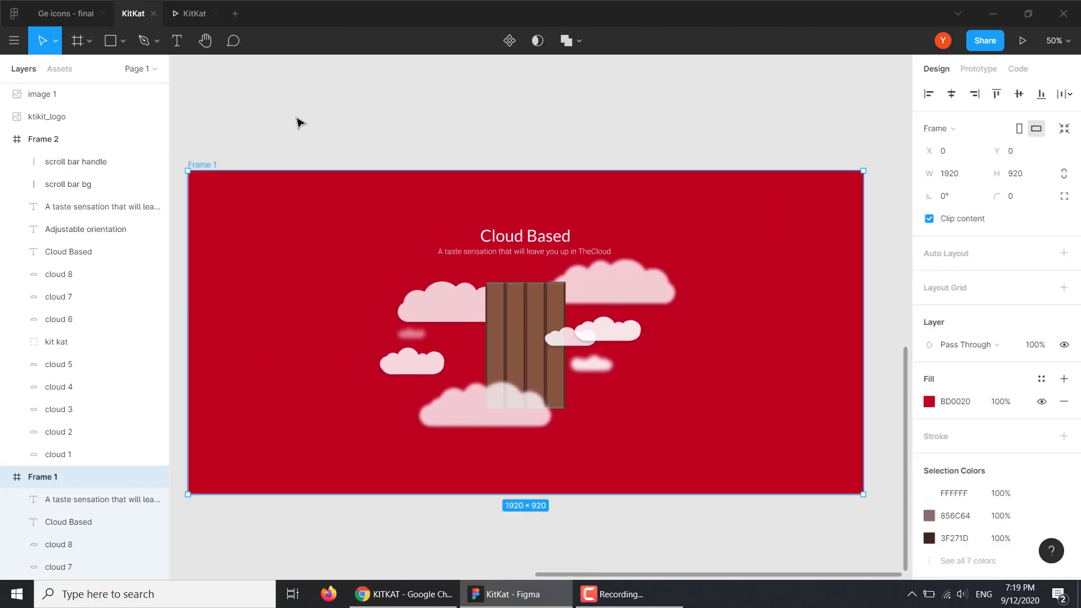
{"action": "key", "text": "ctrl+v"}
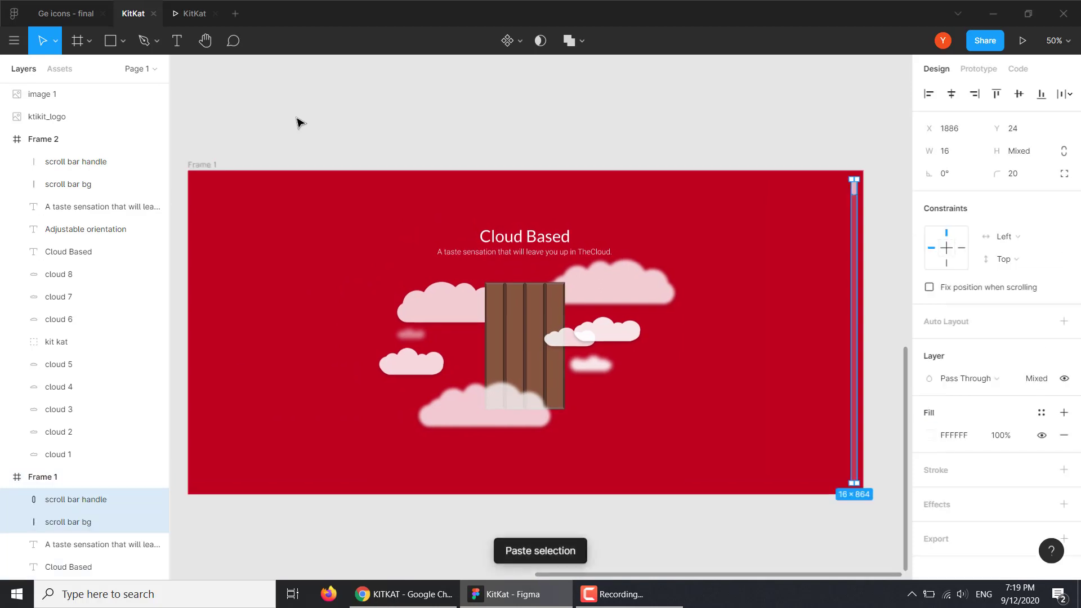
Drag Frame 1's scroll bar handle down to mid-height on its track
{"action": "left_click", "coordinate": [647, 145]}
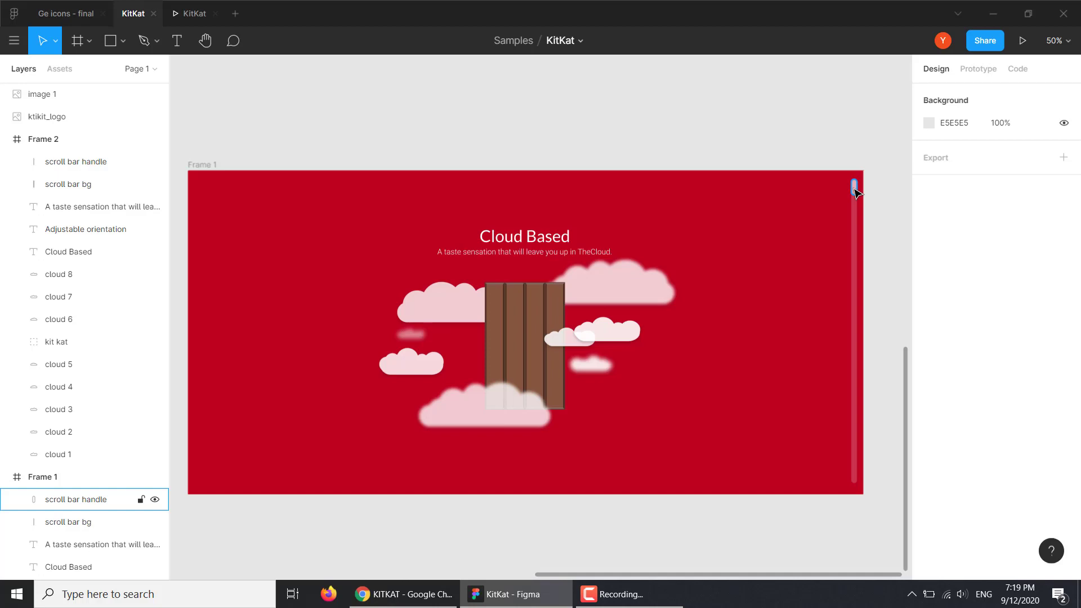
{"action": "left_click_drag", "start_coordinate": [855, 191], "coordinate": [853, 318]}
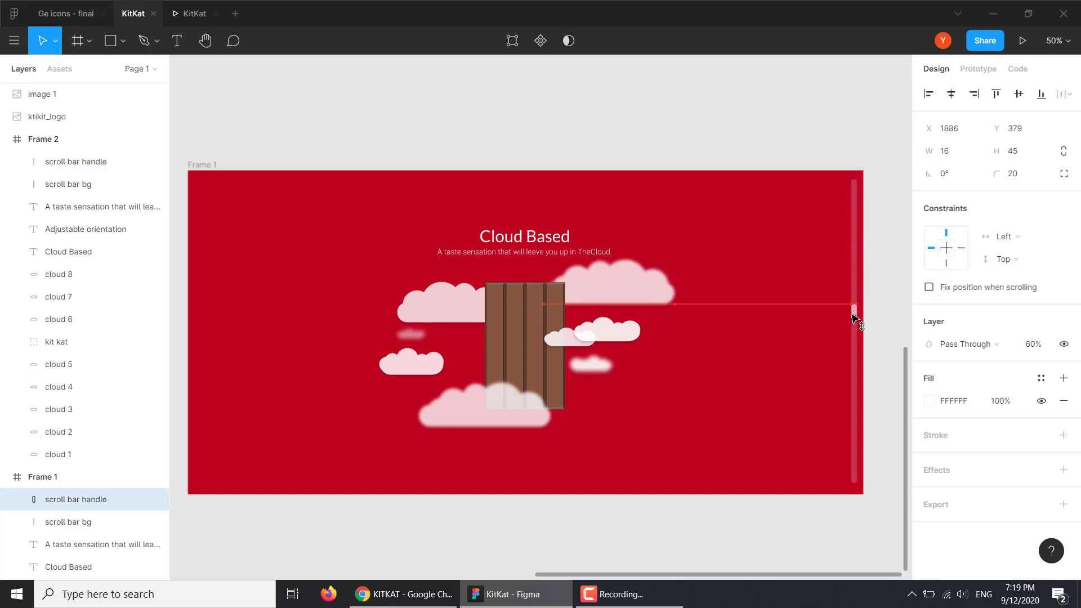
{"action": "left_click_drag", "start_coordinate": [854, 319], "coordinate": [854, 319]}
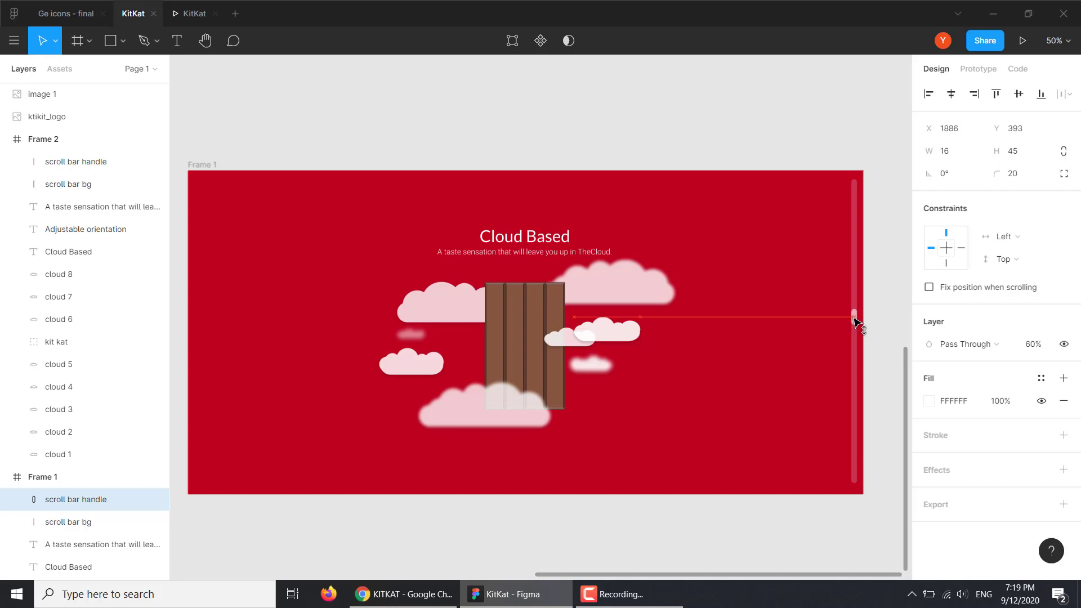
{"action": "left_click", "coordinate": [617, 111]}
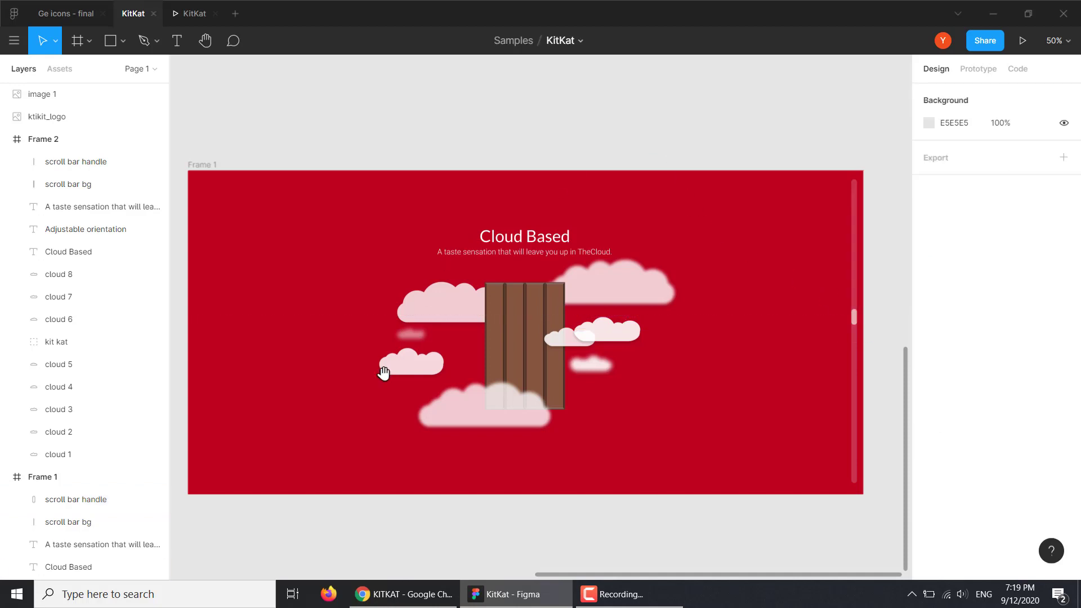
{"action": "left_click_drag", "start_coordinate": [381, 374], "coordinate": [715, 338]}
{"action": "mouse_move", "coordinate": [293, 304]}
{"action": "left_mouse_down"}
{"action": "mouse_move", "coordinate": [406, 295]}
{"action": "mouse_move", "coordinate": [536, 343]}
{"action": "left_mouse_up"}
{"action": "left_click", "coordinate": [652, 212]}
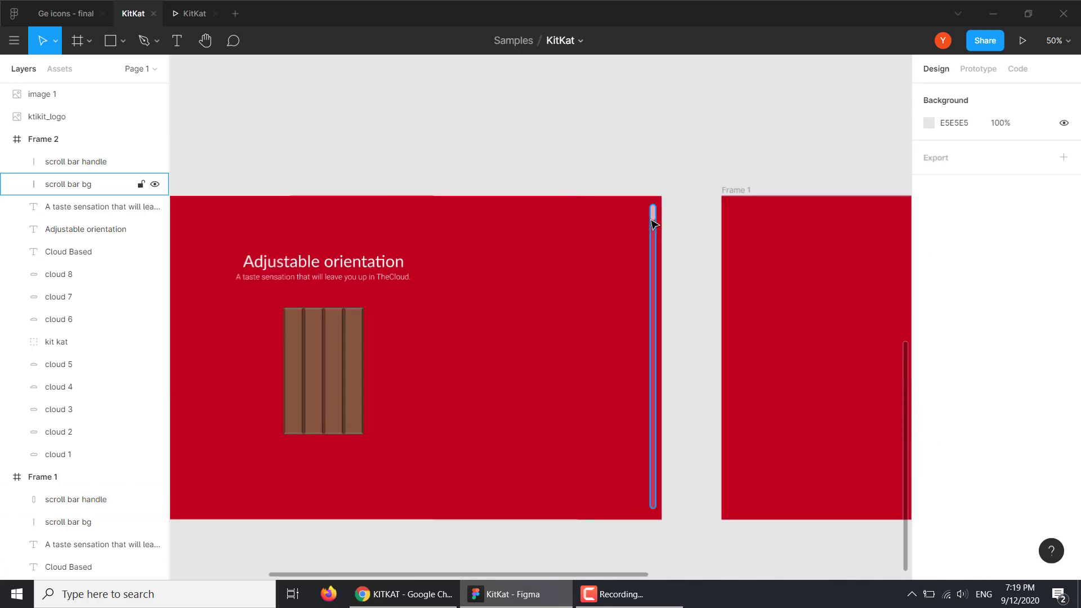
{"action": "left_click", "coordinate": [654, 215]}
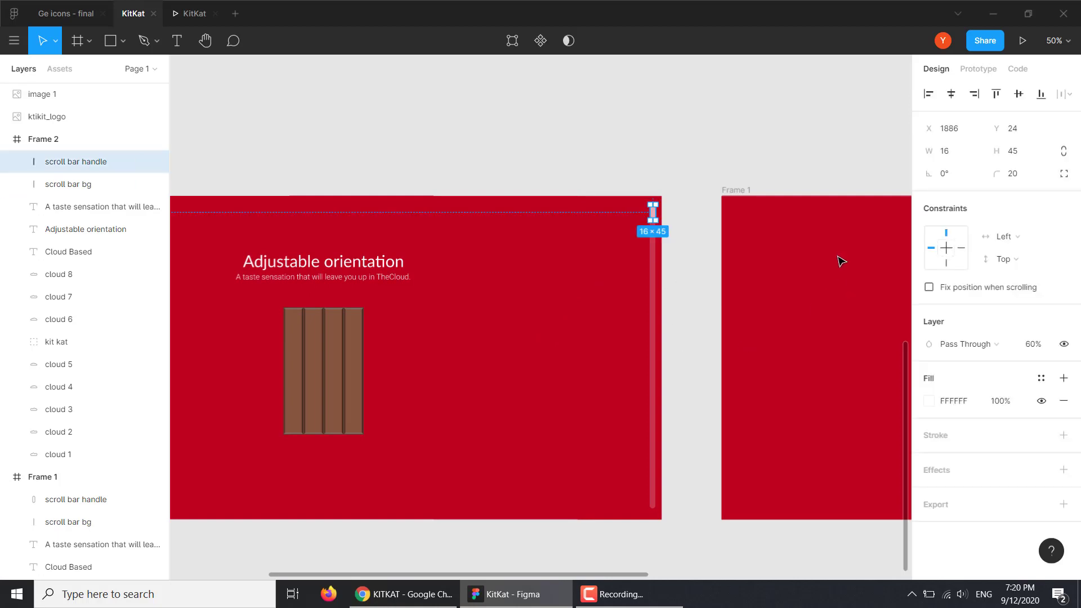
Link Frame 2's scroll bar handle to Frame 1 with an On Drag trigger
{"action": "left_click", "coordinate": [978, 68]}
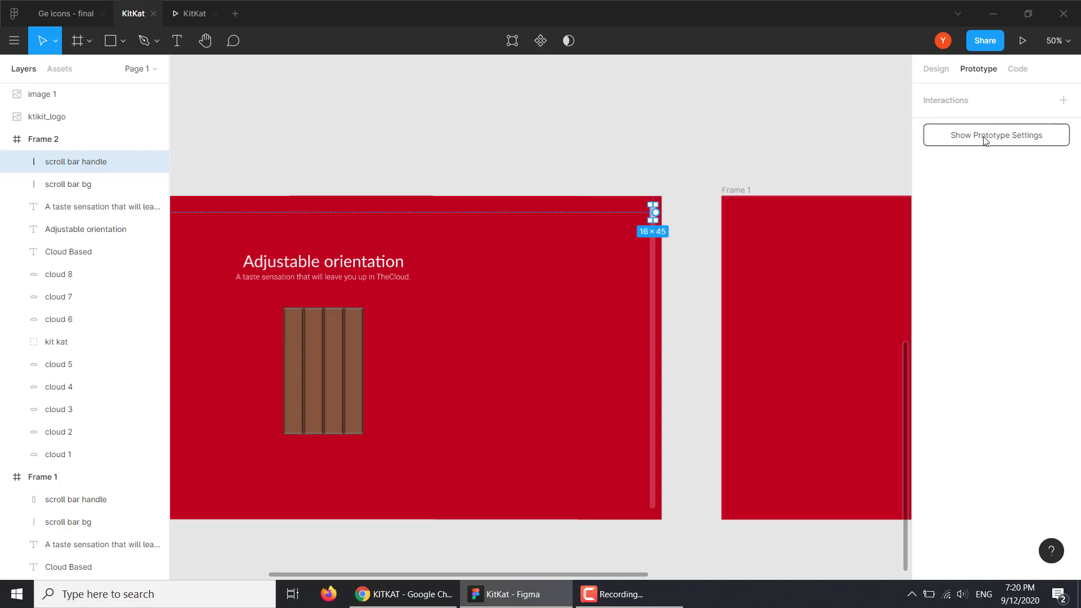
{"action": "mouse_move", "coordinate": [654, 213]}
{"action": "left_click_drag", "start_coordinate": [655, 212], "coordinate": [742, 251]}
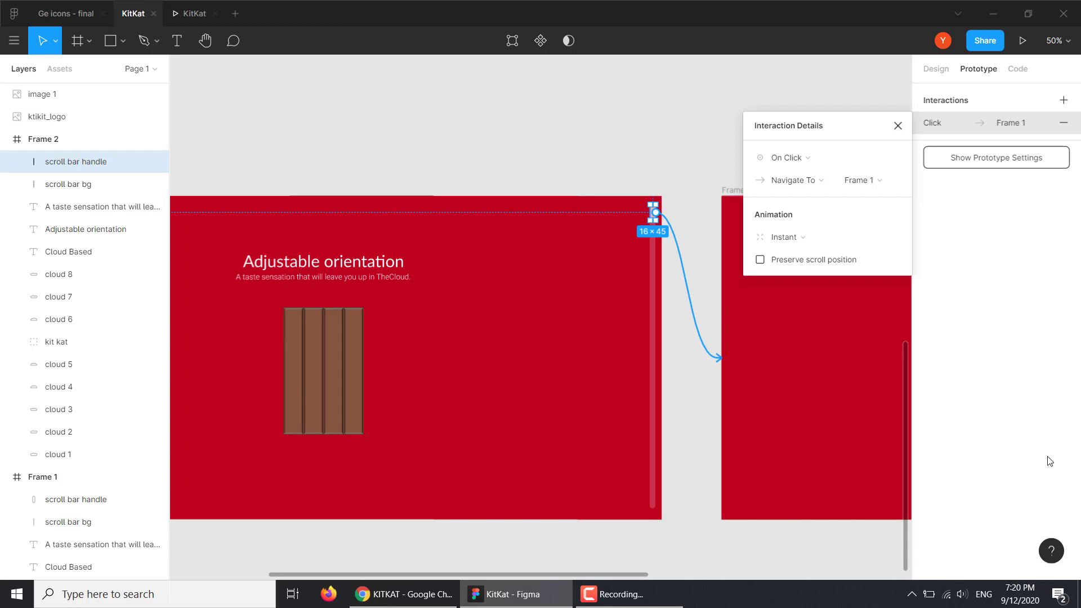
{"action": "left_click", "coordinate": [788, 157]}
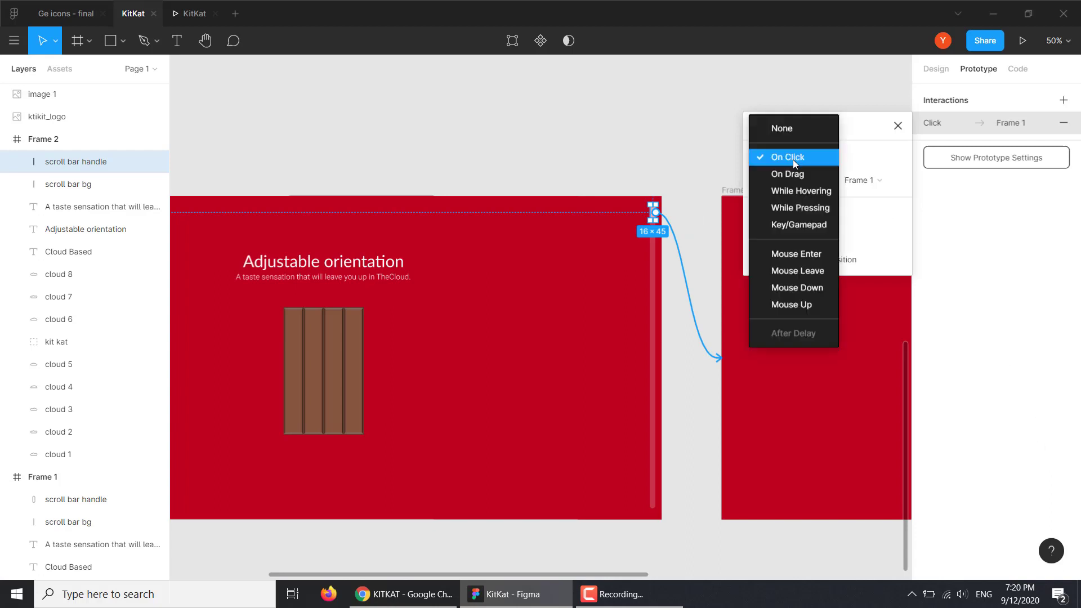
{"action": "left_click", "coordinate": [788, 173]}
{"action": "left_click", "coordinate": [799, 159]}
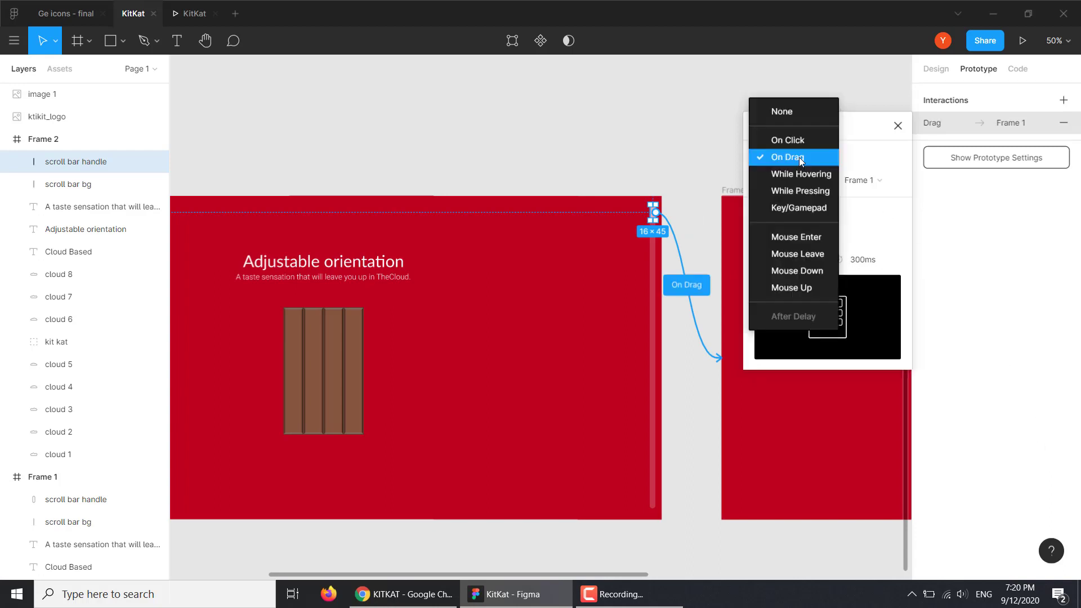
{"action": "left_click", "coordinate": [874, 164]}
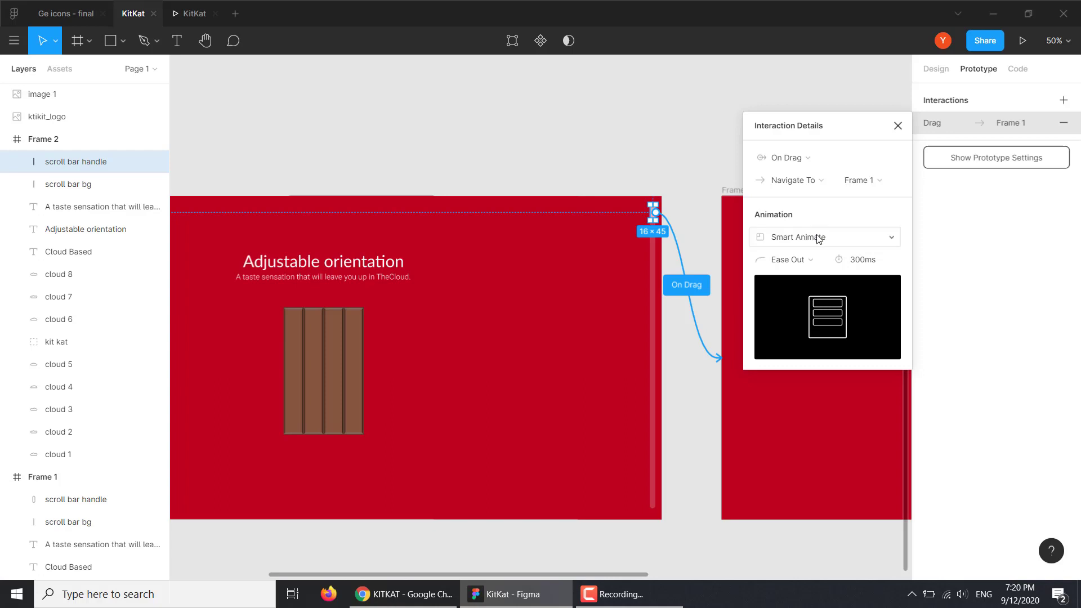
Set the Smart Animate transition to 800ms with Linear easing
{"action": "left_click", "coordinate": [861, 259]}
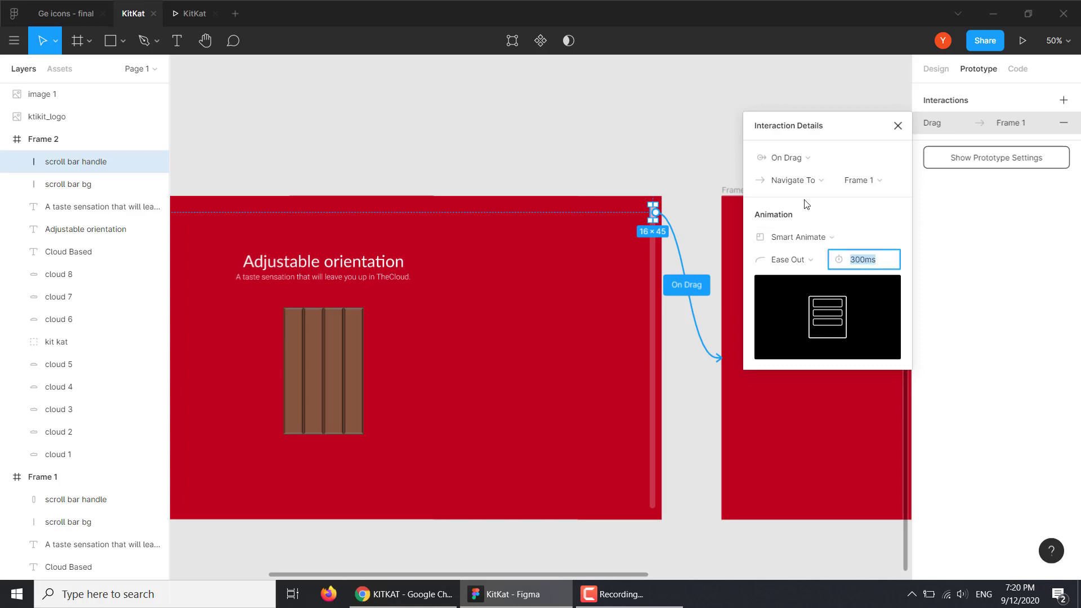
{"action": "type", "text": "800"}
{"action": "key", "text": "Return"}
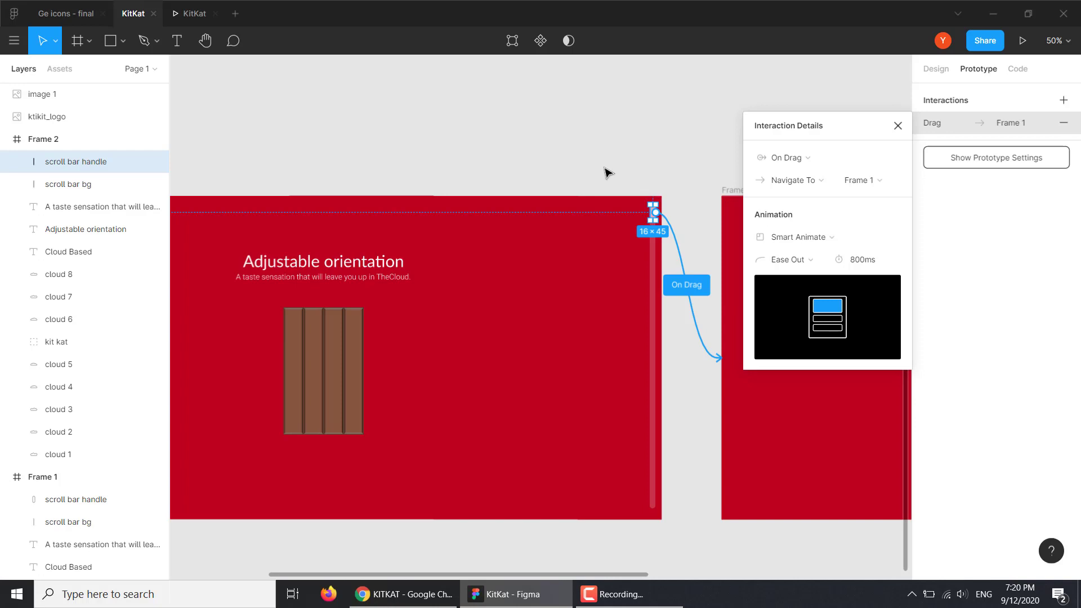
{"action": "left_click", "coordinate": [794, 259]}
{"action": "left_click", "coordinate": [782, 212]}
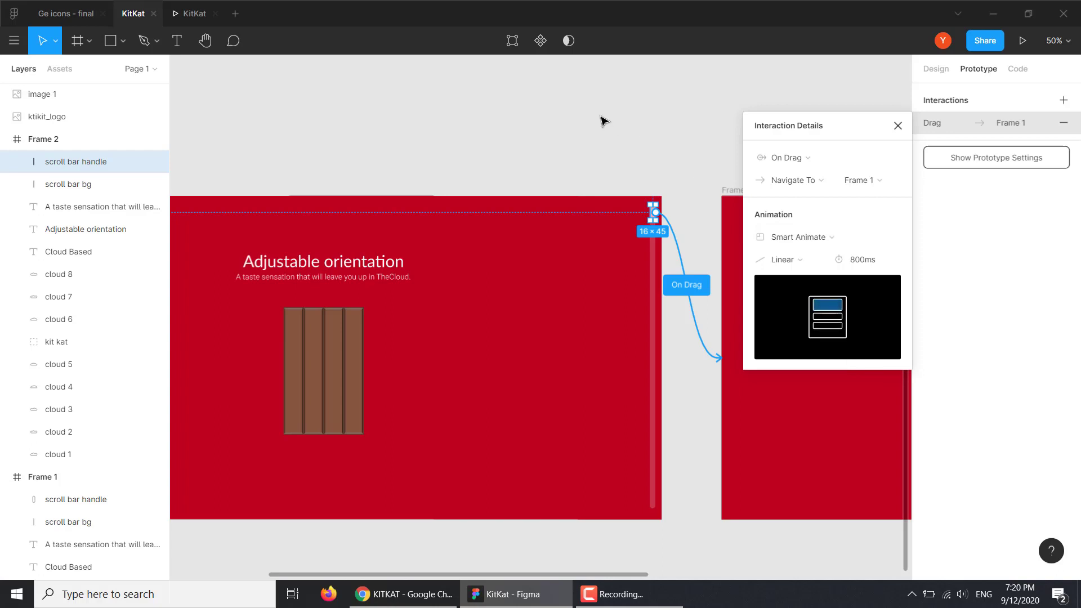
{"action": "left_click", "coordinate": [574, 161]}
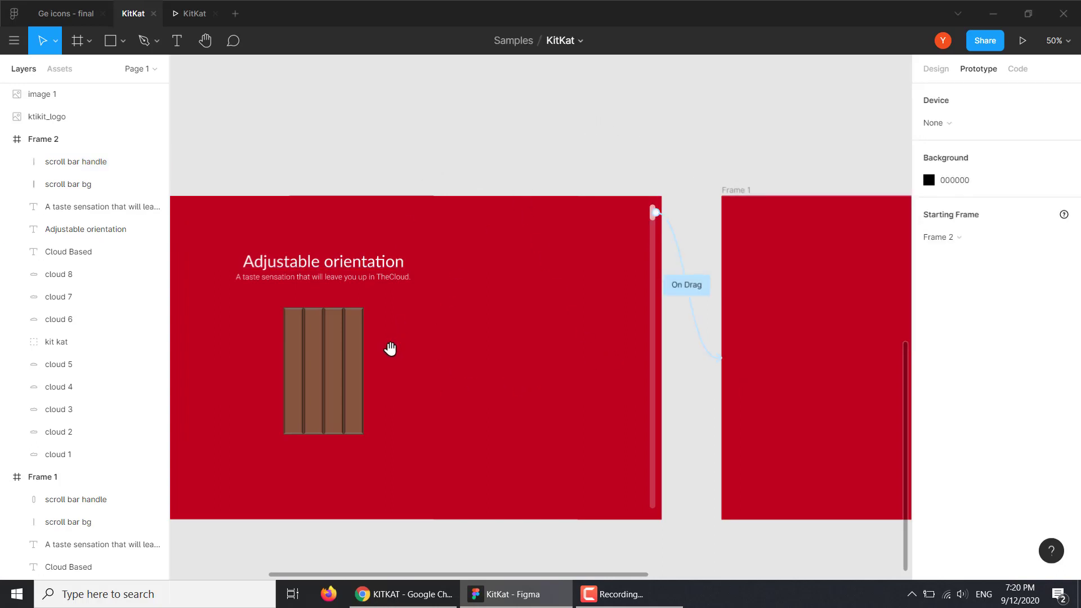
Link Frame 1's scroll bar handle back to Frame 2 on drag, then zoom out to both frames
{"action": "mouse_move", "coordinate": [389, 349]}
{"action": "left_mouse_down"}
{"action": "mouse_move", "coordinate": [680, 326]}
{"action": "mouse_move", "coordinate": [473, 338]}
{"action": "mouse_move", "coordinate": [280, 316]}
{"action": "left_mouse_up"}
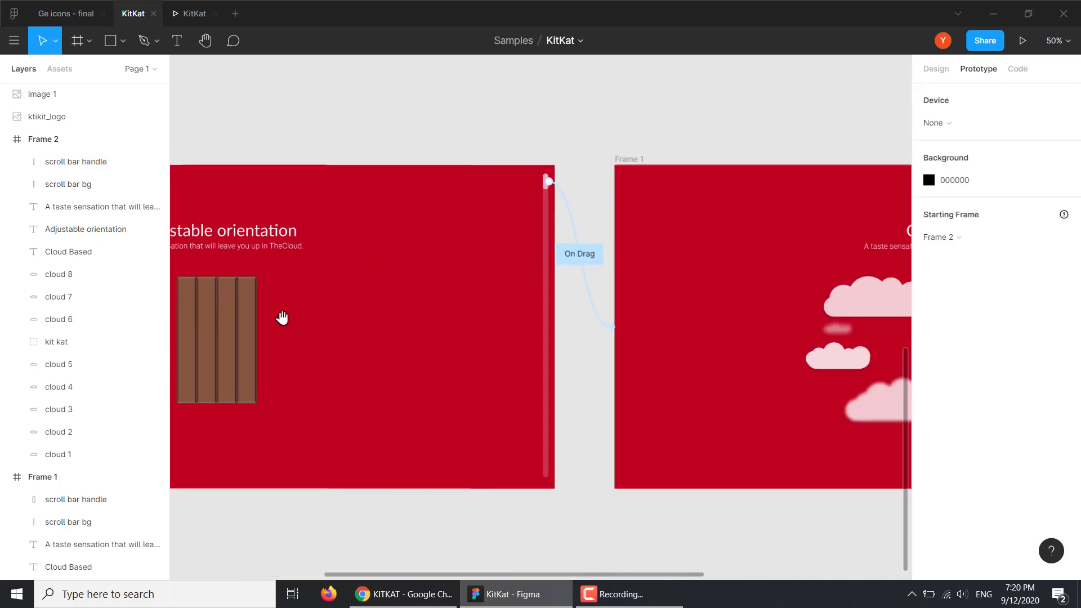
{"action": "mouse_move", "coordinate": [811, 311]}
{"action": "left_mouse_down"}
{"action": "mouse_move", "coordinate": [489, 331]}
{"action": "mouse_move", "coordinate": [282, 321]}
{"action": "mouse_move", "coordinate": [362, 321]}
{"action": "left_mouse_up"}
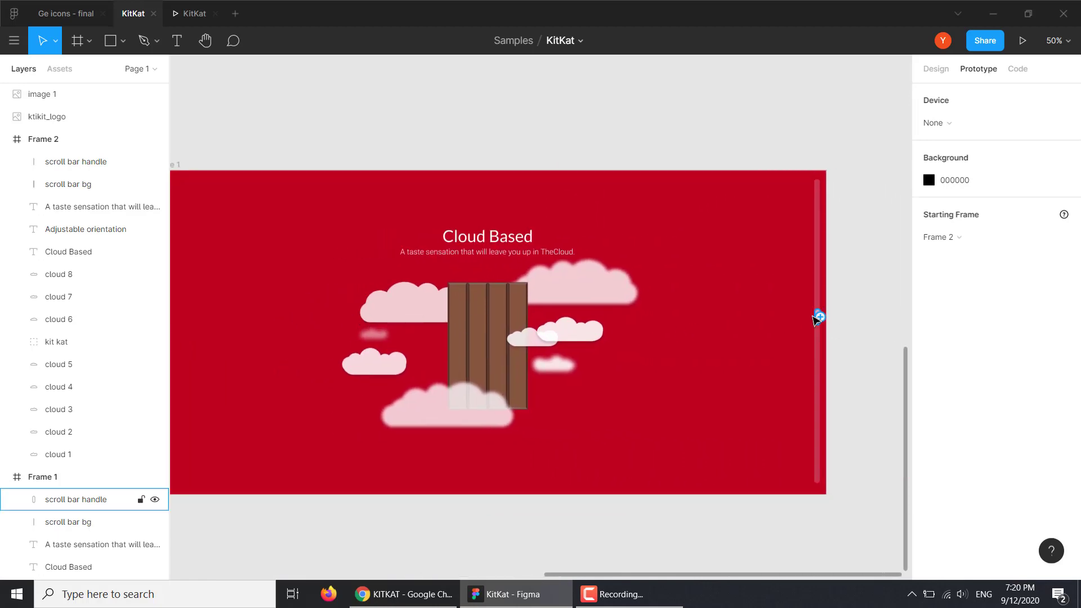
{"action": "left_click", "coordinate": [818, 316]}
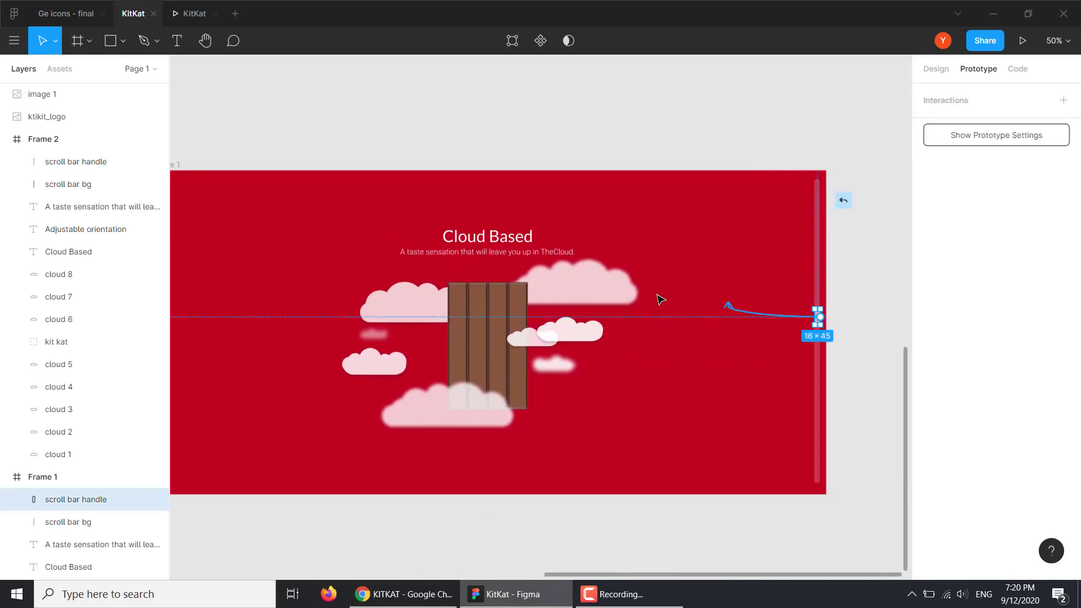
{"action": "left_click_drag", "start_coordinate": [819, 316], "coordinate": [236, 321]}
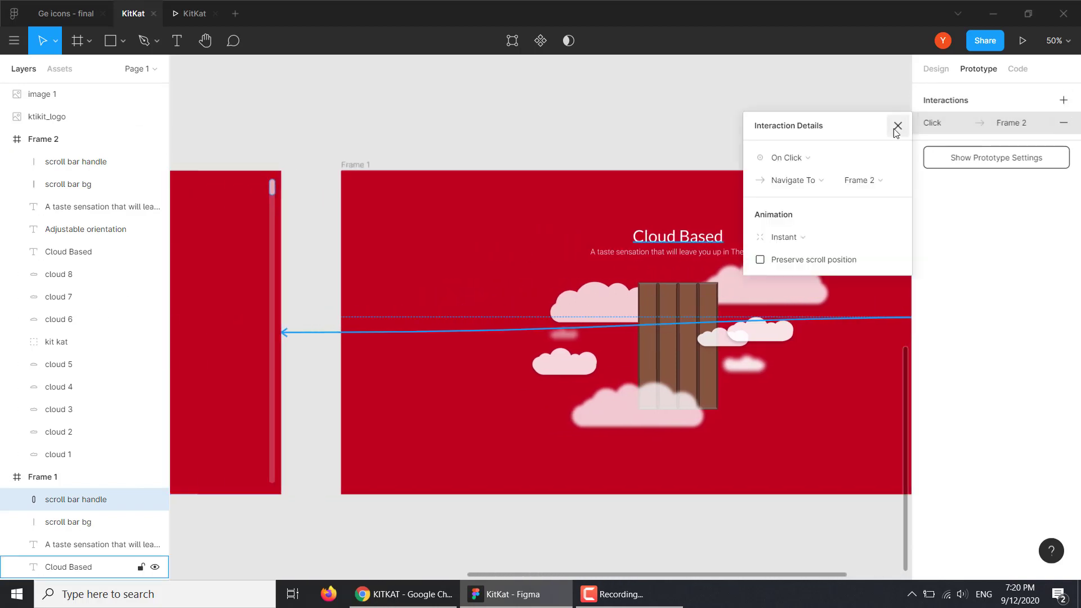
{"action": "left_click", "coordinate": [788, 159]}
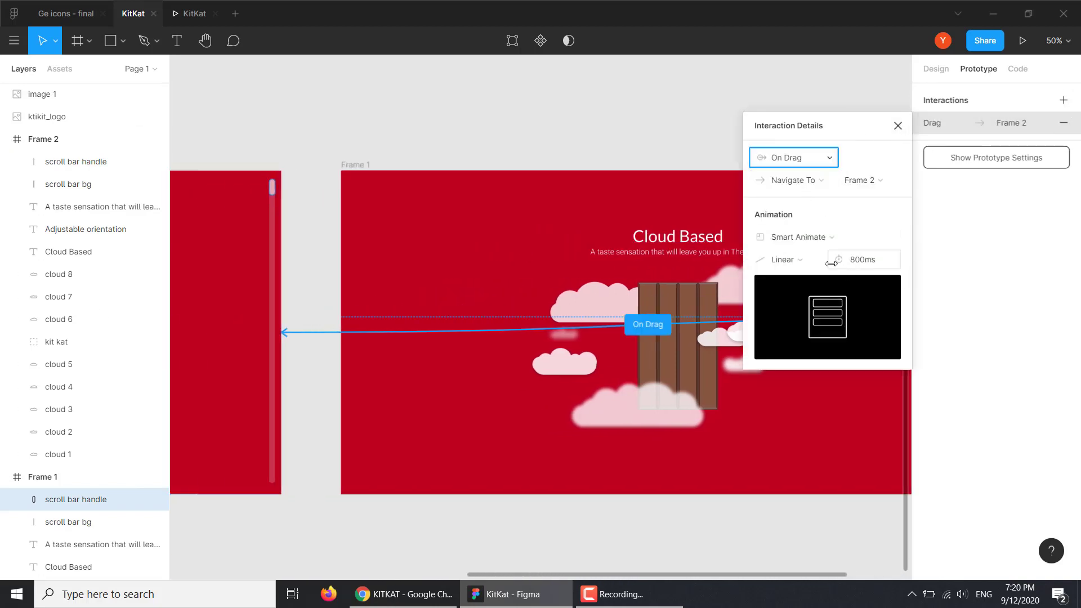
{"action": "left_click", "coordinate": [545, 146]}
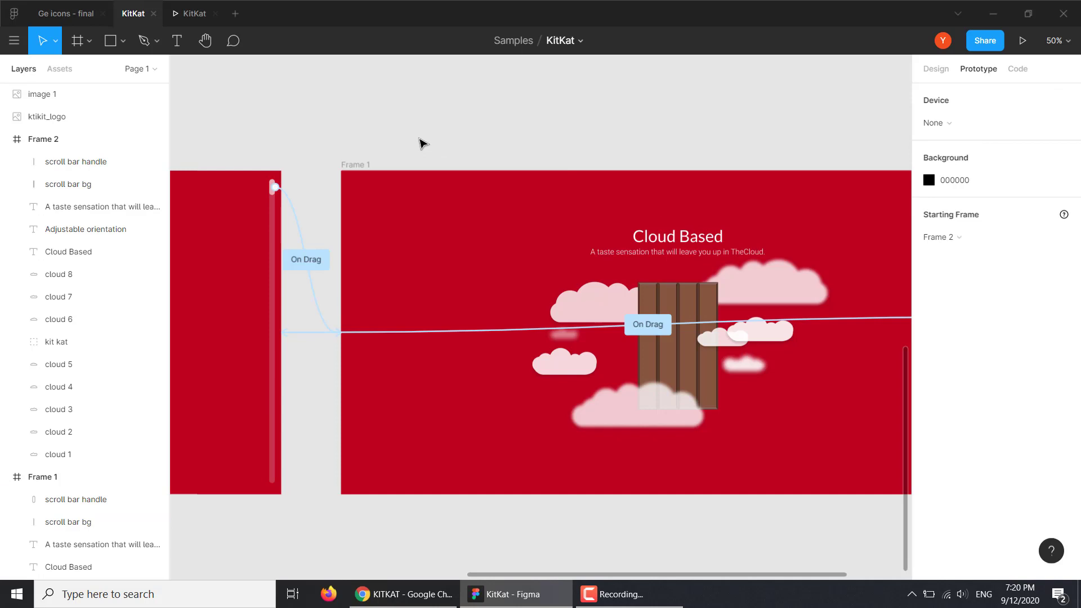
{"action": "key", "text": "minus"}
{"action": "left_click_drag", "start_coordinate": [444, 461], "coordinate": [598, 441]}
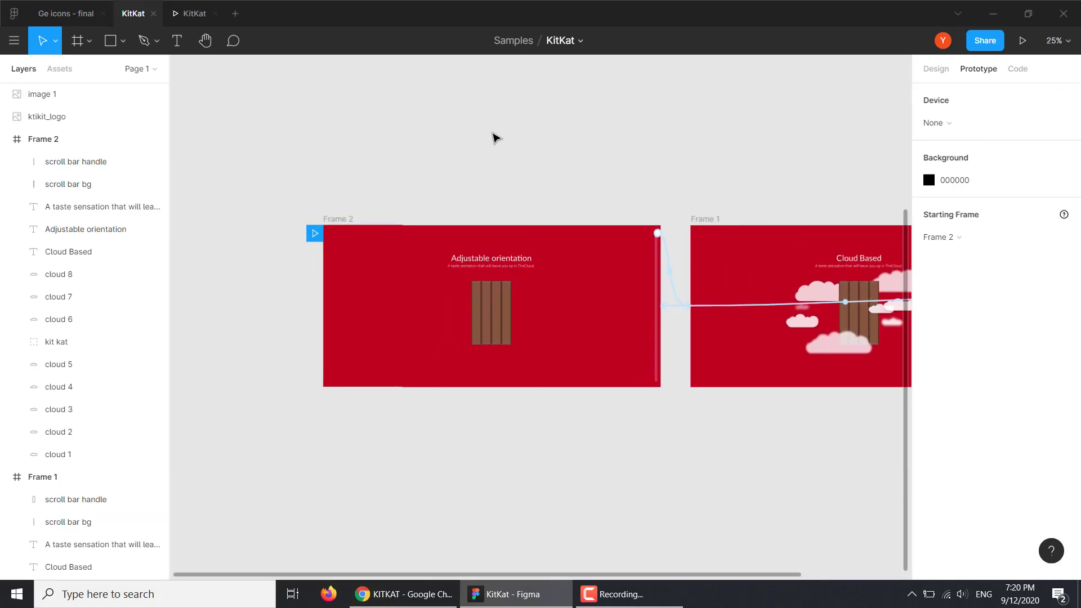
{"action": "left_click", "coordinate": [1020, 42]}
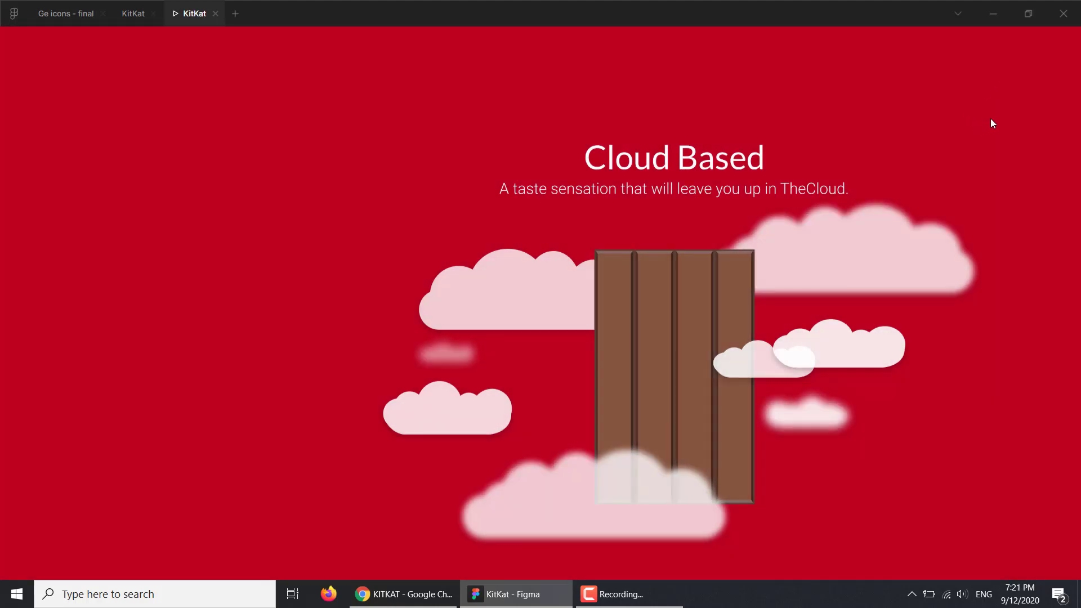
{"action": "left_click", "coordinate": [1022, 41]}
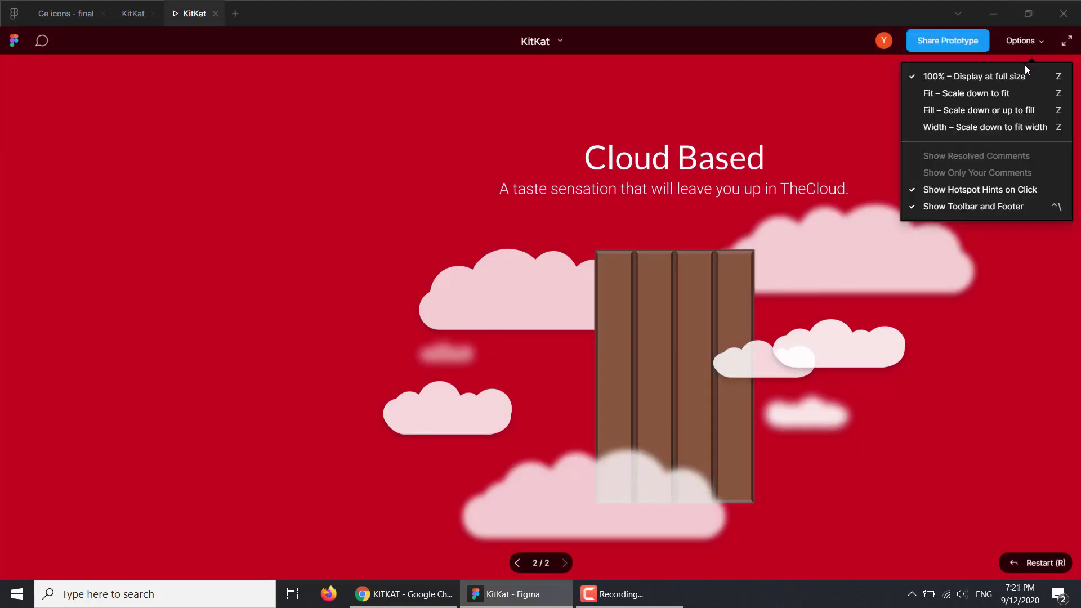
{"action": "left_click", "coordinate": [991, 129]}
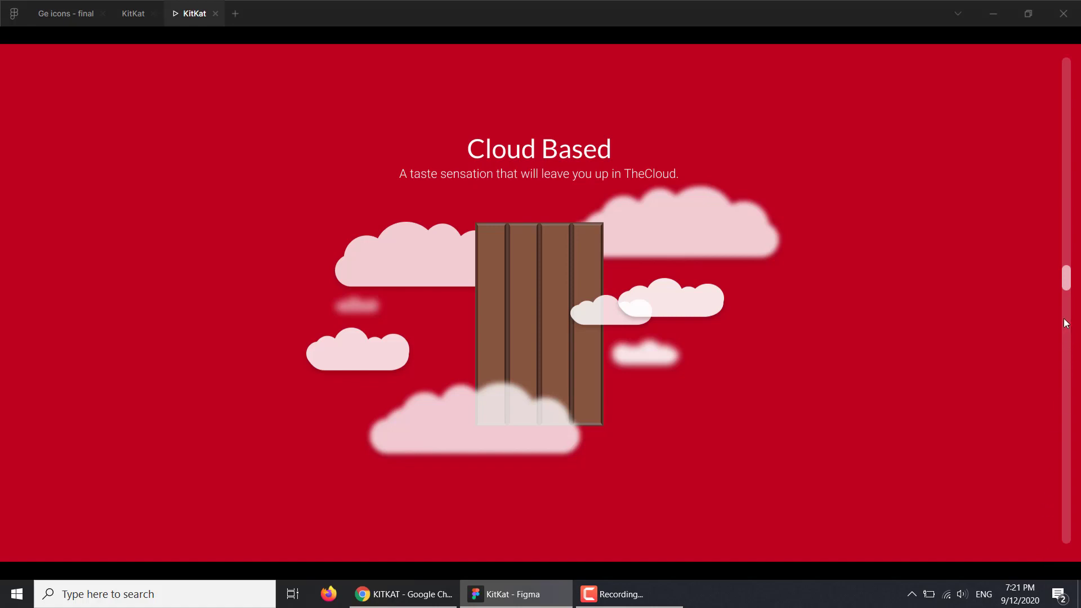
{"action": "left_click_drag", "start_coordinate": [1069, 278], "coordinate": [1056, 43]}
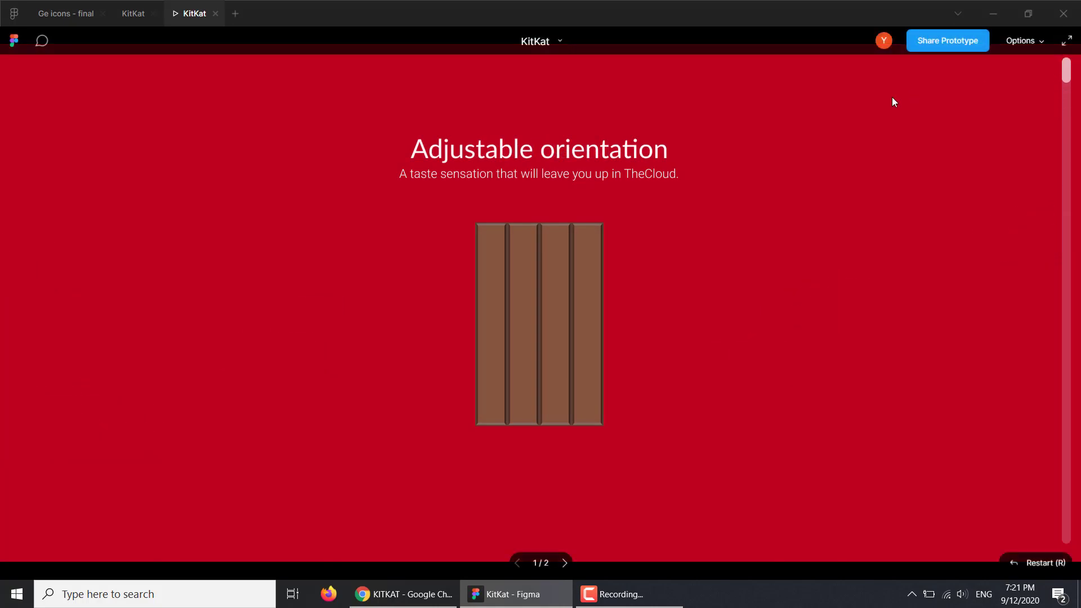
{"action": "left_click_drag", "start_coordinate": [1069, 80], "coordinate": [1067, 277]}
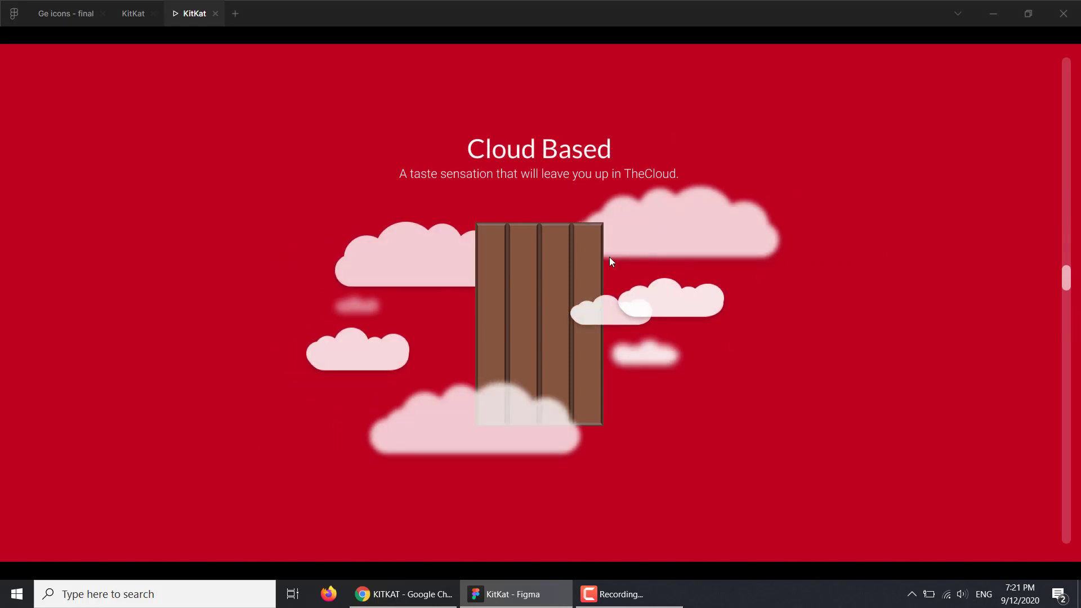
{"action": "mouse_move", "coordinate": [1067, 272]}
{"action": "left_mouse_down"}
{"action": "mouse_move", "coordinate": [1063, 46]}
{"action": "mouse_move", "coordinate": [1066, 277]}
{"action": "left_mouse_up"}
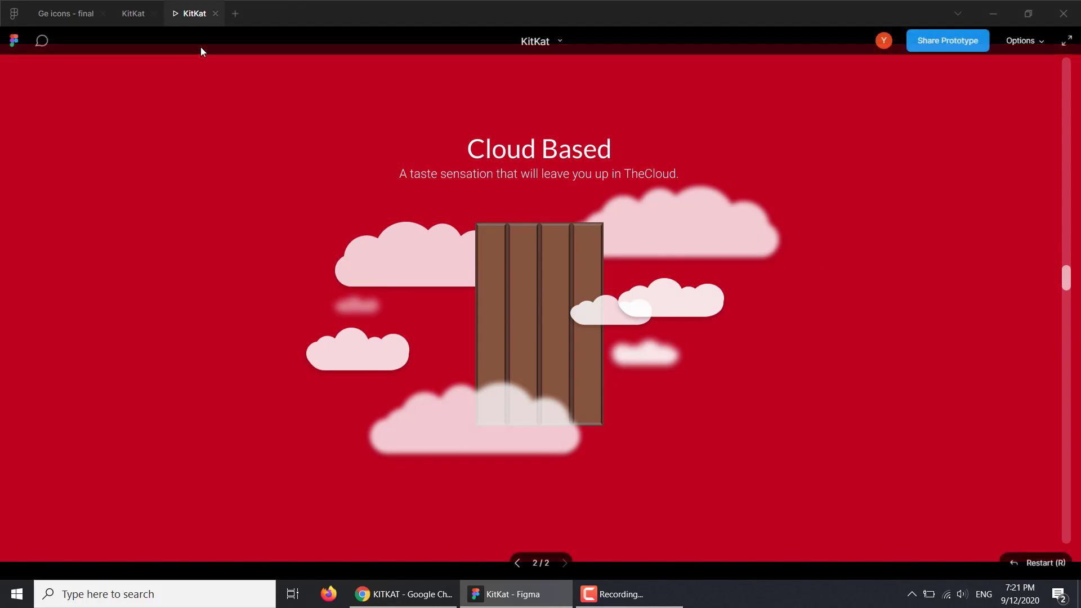
{"action": "left_click", "coordinate": [132, 15]}
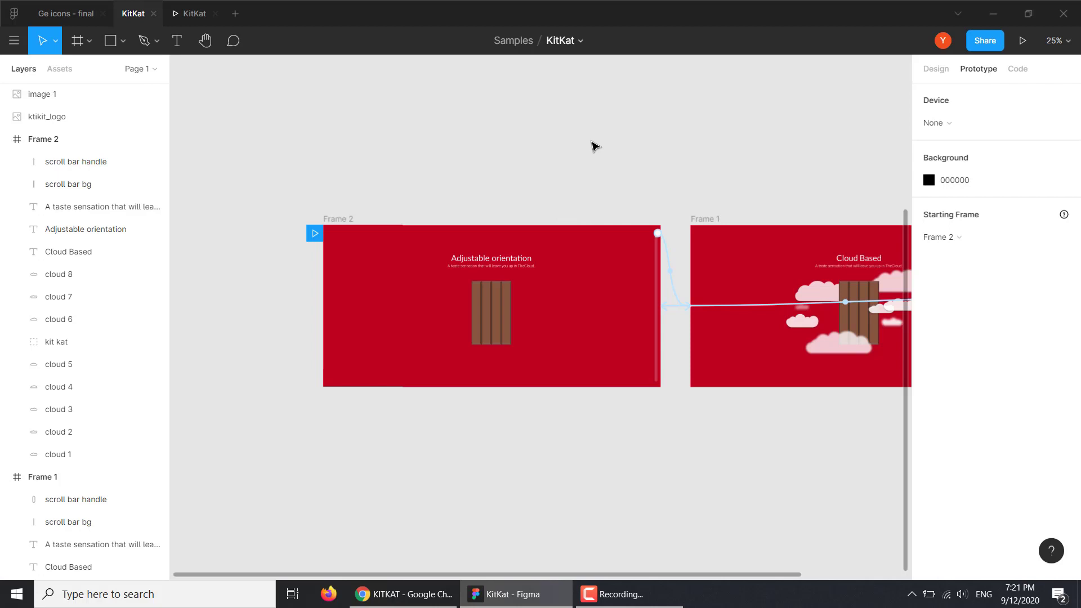
Duplicate Frame 1 as Frame 3, 170 px to its right, then bring up Chrome
{"action": "mouse_move", "coordinate": [703, 487]}
{"action": "left_mouse_down"}
{"action": "mouse_move", "coordinate": [587, 462]}
{"action": "mouse_move", "coordinate": [396, 476]}
{"action": "mouse_move", "coordinate": [536, 478]}
{"action": "left_mouse_up"}
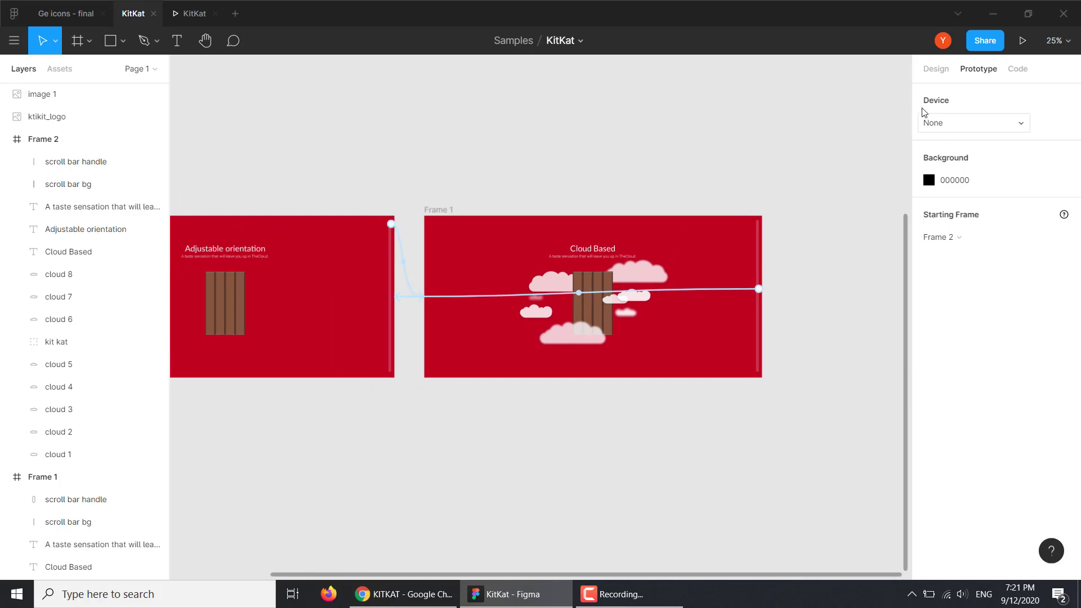
{"action": "left_click", "coordinate": [936, 70]}
{"action": "left_click", "coordinate": [438, 210]}
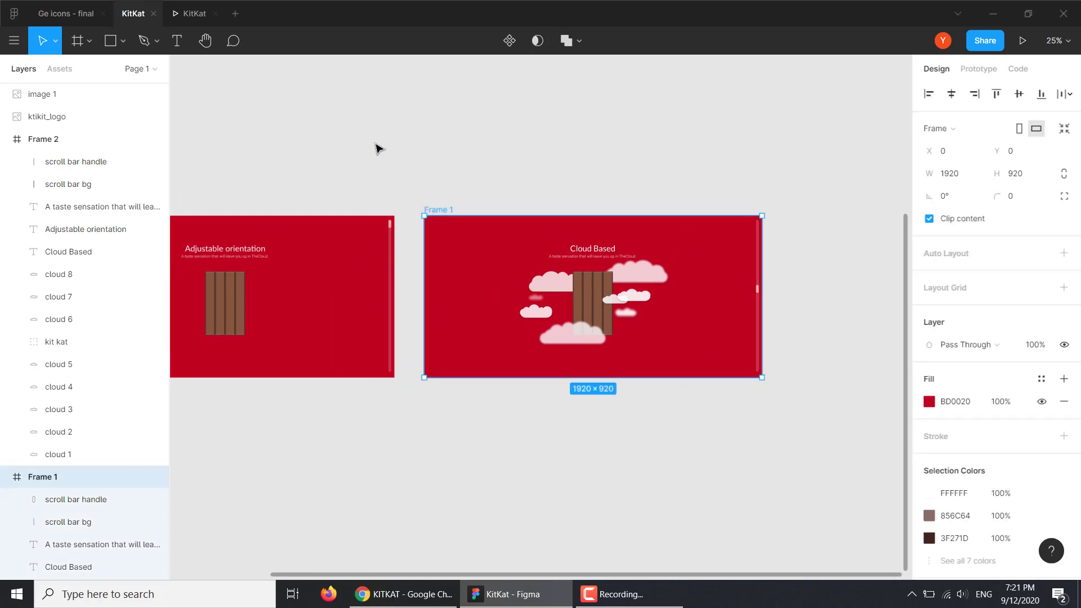
{"action": "key", "text": "ctrl+d"}
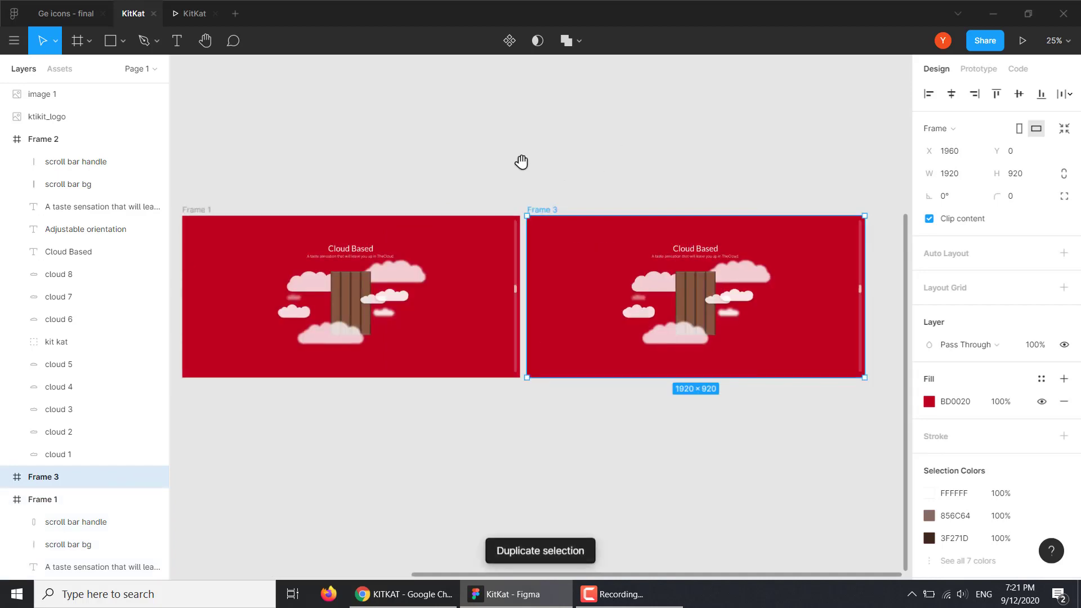
{"action": "left_click_drag", "start_coordinate": [519, 162], "coordinate": [600, 172]}
{"action": "mouse_move", "coordinate": [624, 220]}
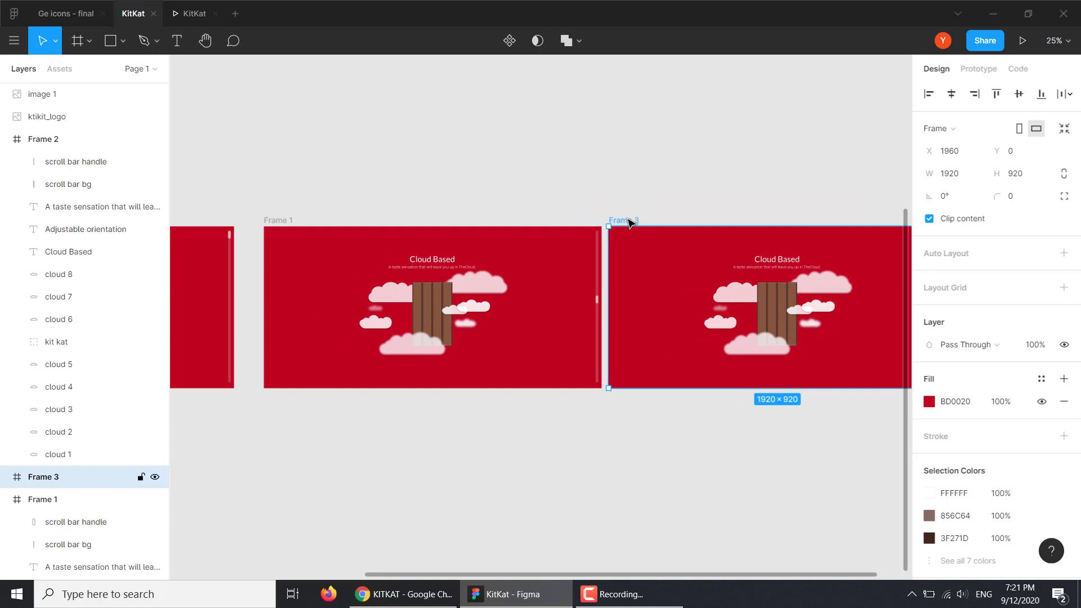
{"action": "left_click_drag", "start_coordinate": [629, 221], "coordinate": [652, 230]}
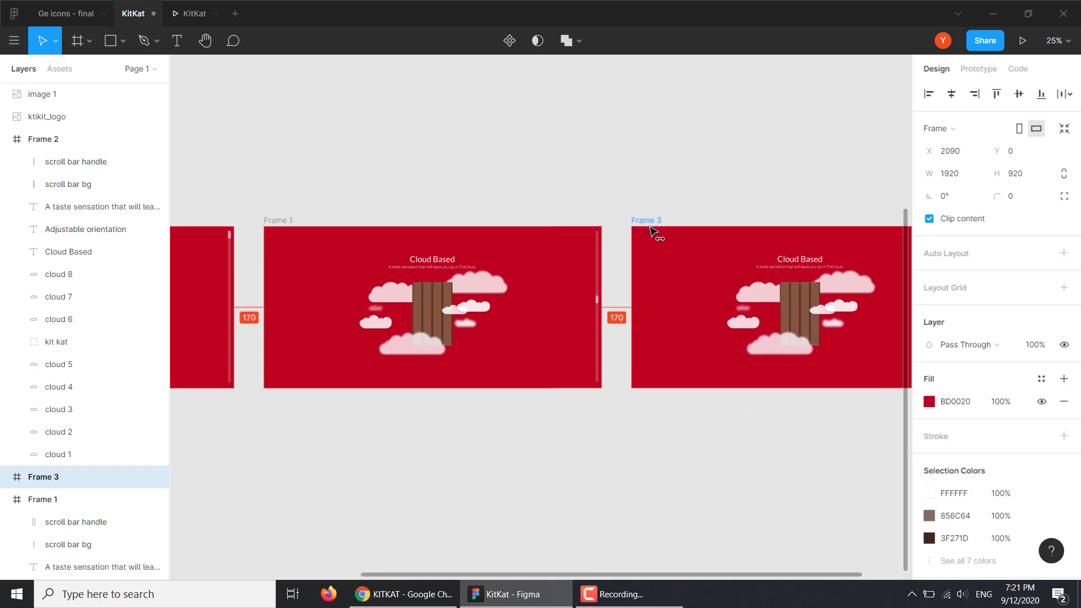
{"action": "left_click", "coordinate": [565, 210]}
{"action": "left_click_drag", "start_coordinate": [693, 328], "coordinate": [514, 309]}
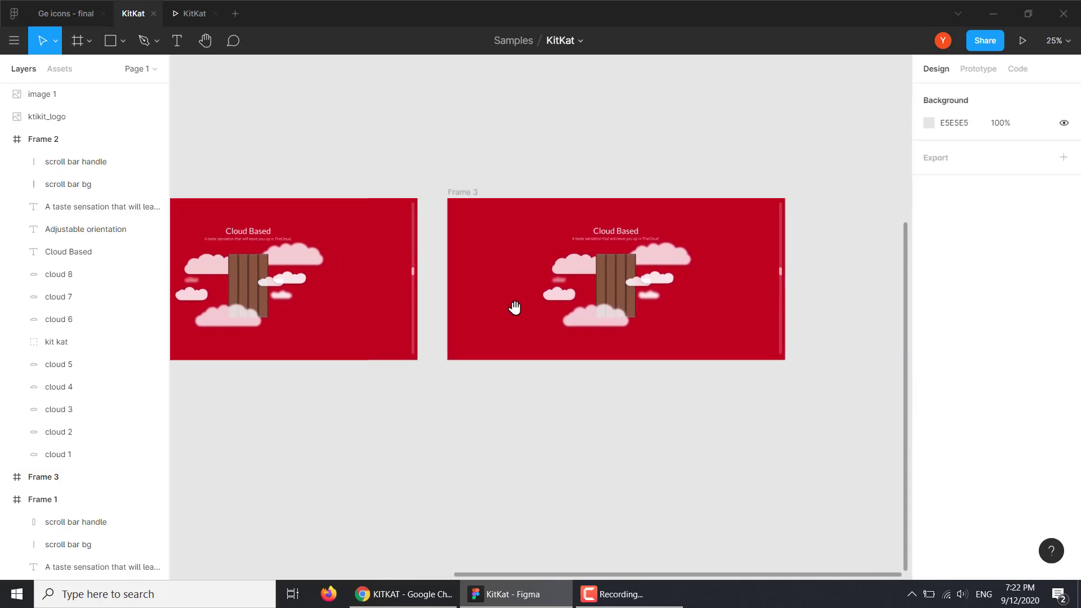
{"action": "left_click", "coordinate": [403, 594]}
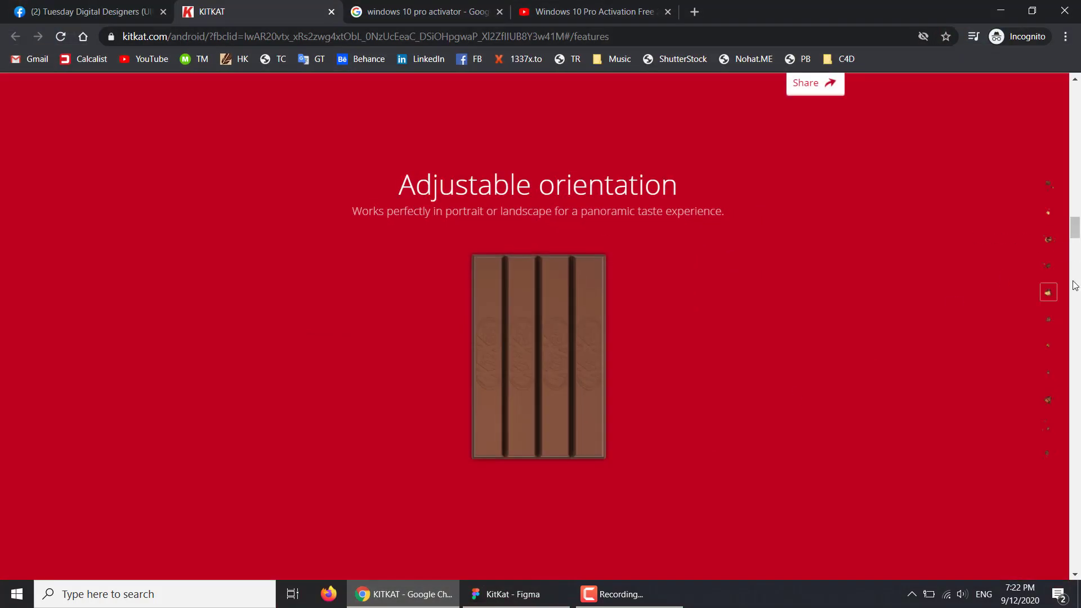
Scroll the KitKat site through its Cloud Based and Mobile sections, then return to Figma
{"action": "left_click_drag", "start_coordinate": [1076, 231], "coordinate": [1077, 252]}
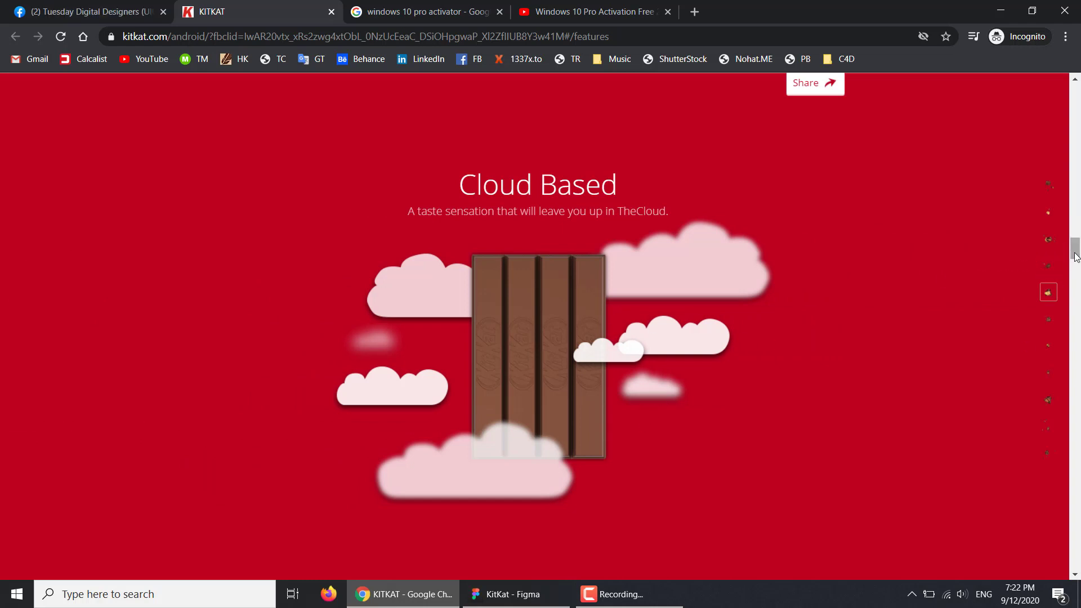
{"action": "left_click_drag", "start_coordinate": [1070, 250], "coordinate": [1077, 263]}
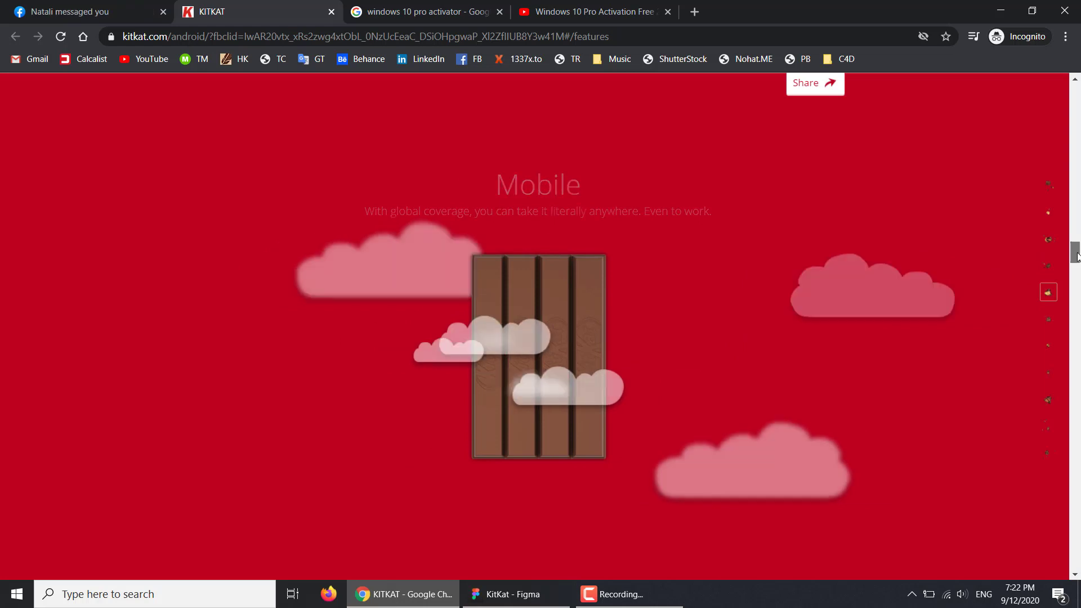
{"action": "left_click_drag", "start_coordinate": [1075, 263], "coordinate": [1076, 258]}
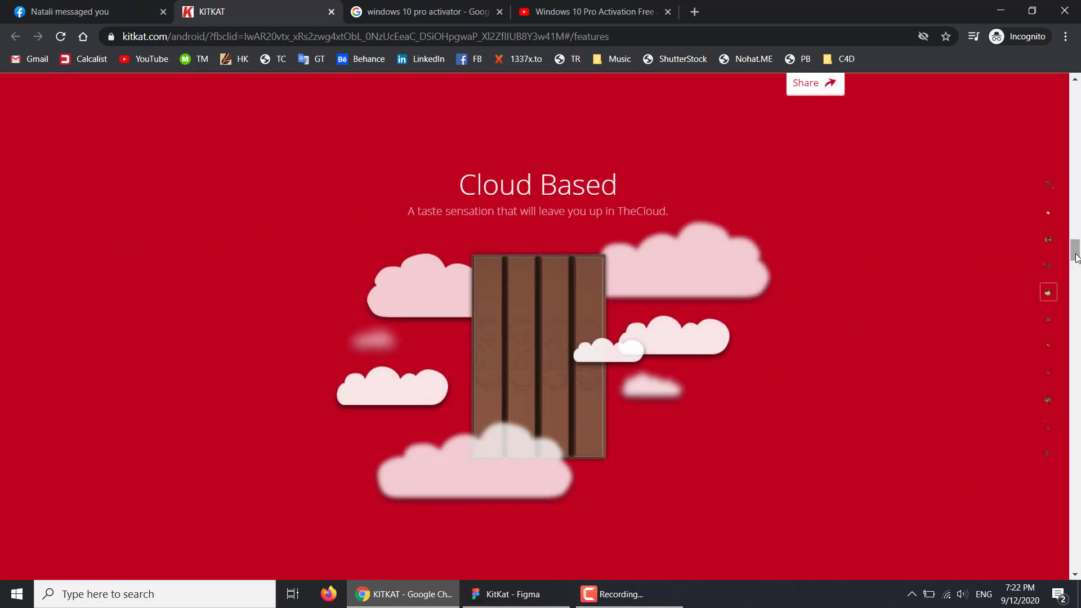
{"action": "left_click_drag", "start_coordinate": [1076, 259], "coordinate": [1075, 262]}
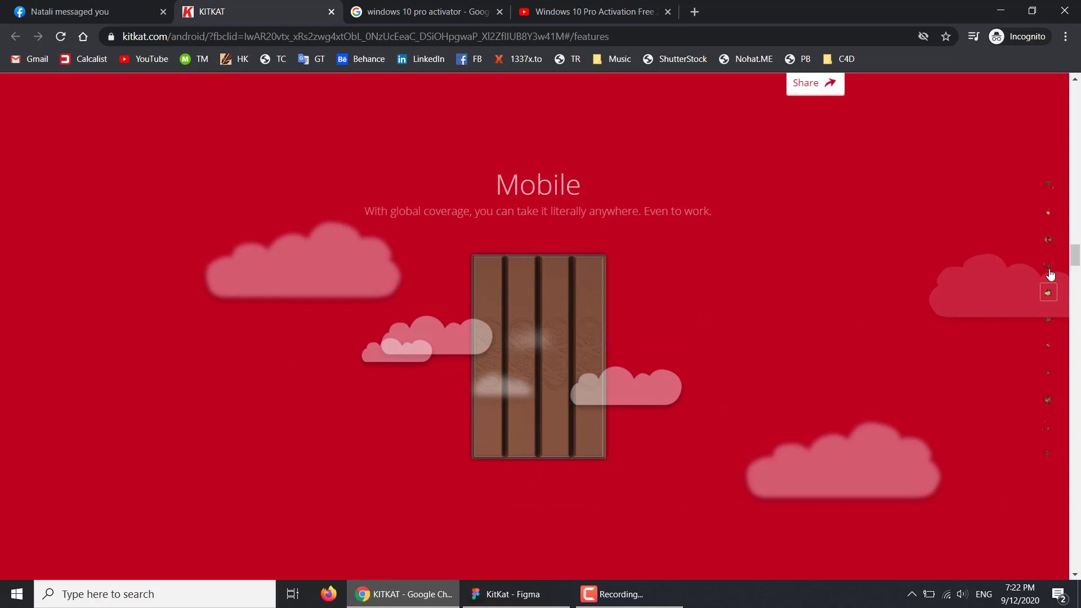
{"action": "left_click_drag", "start_coordinate": [1075, 261], "coordinate": [1075, 263]}
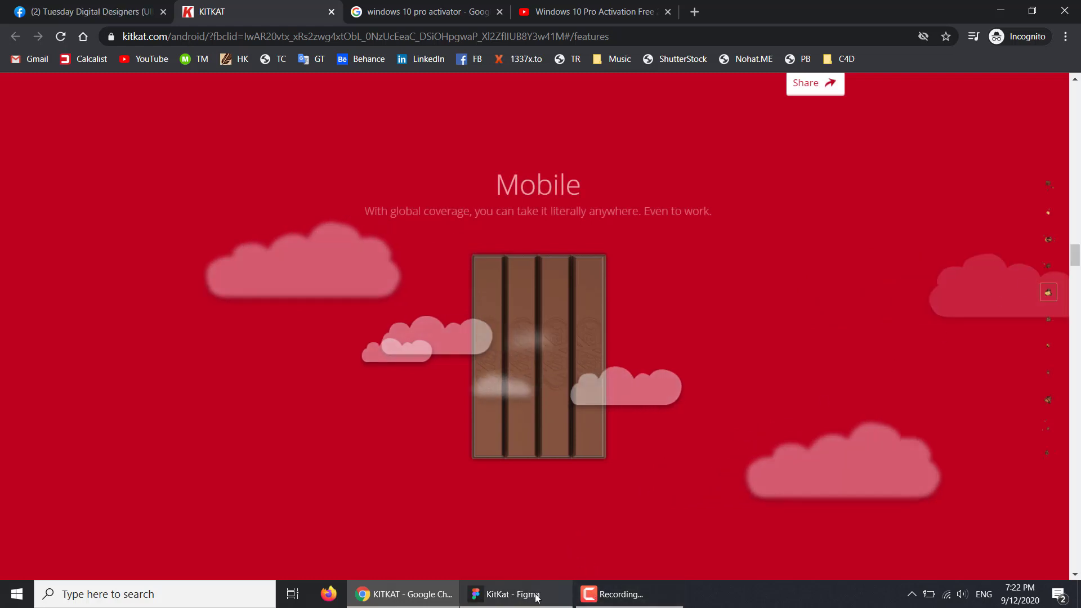
{"action": "mouse_move", "coordinate": [507, 593]}
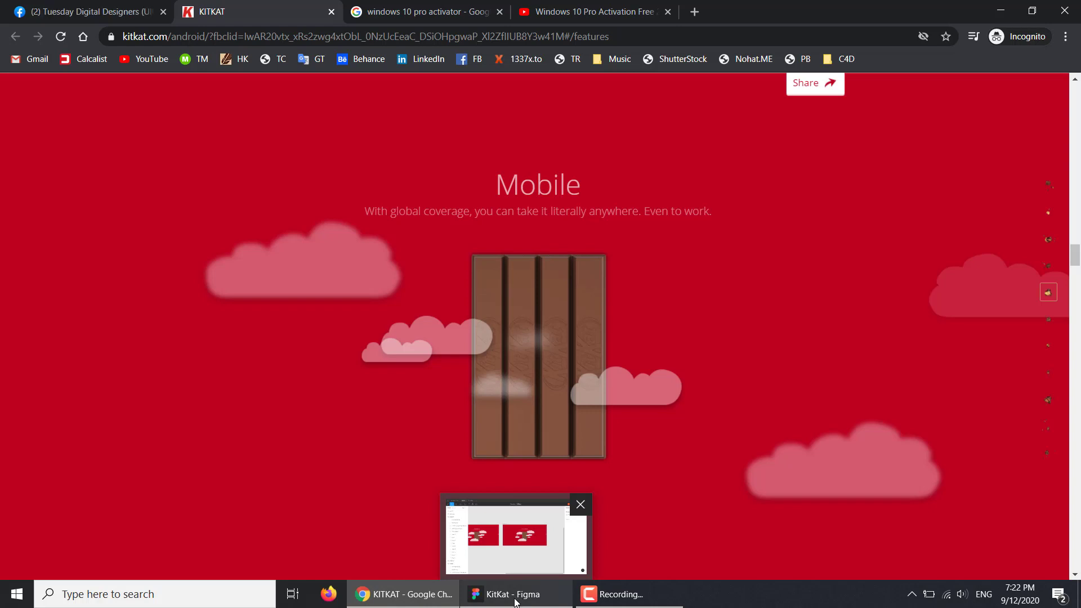
{"action": "left_click", "coordinate": [516, 602]}
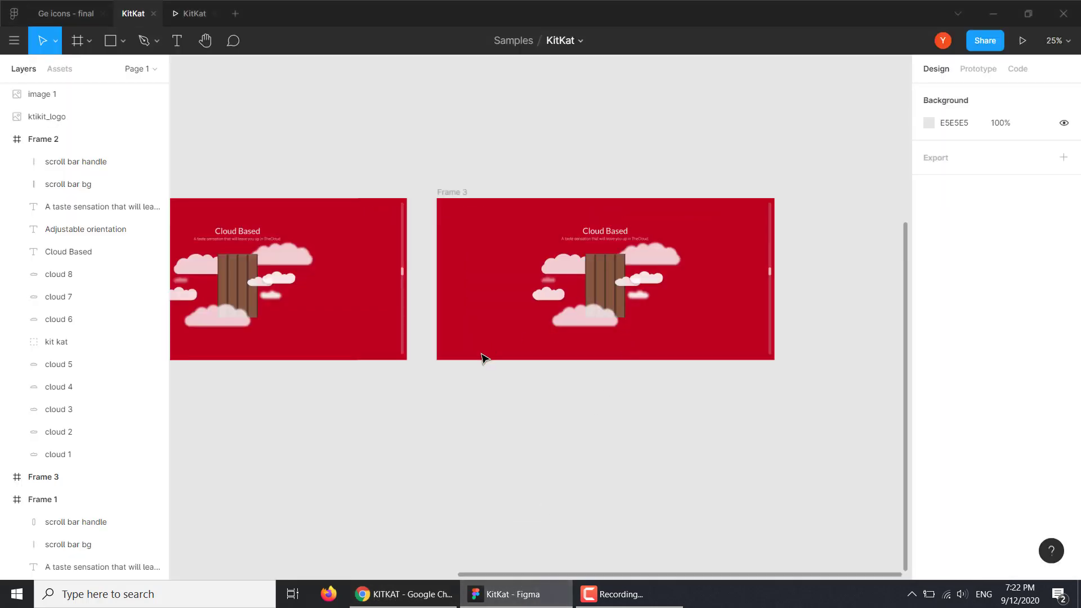
Move Frame 3's cloud 4 to the upper left and cloud 5 further right of the bar
{"action": "key", "text": "plus"}
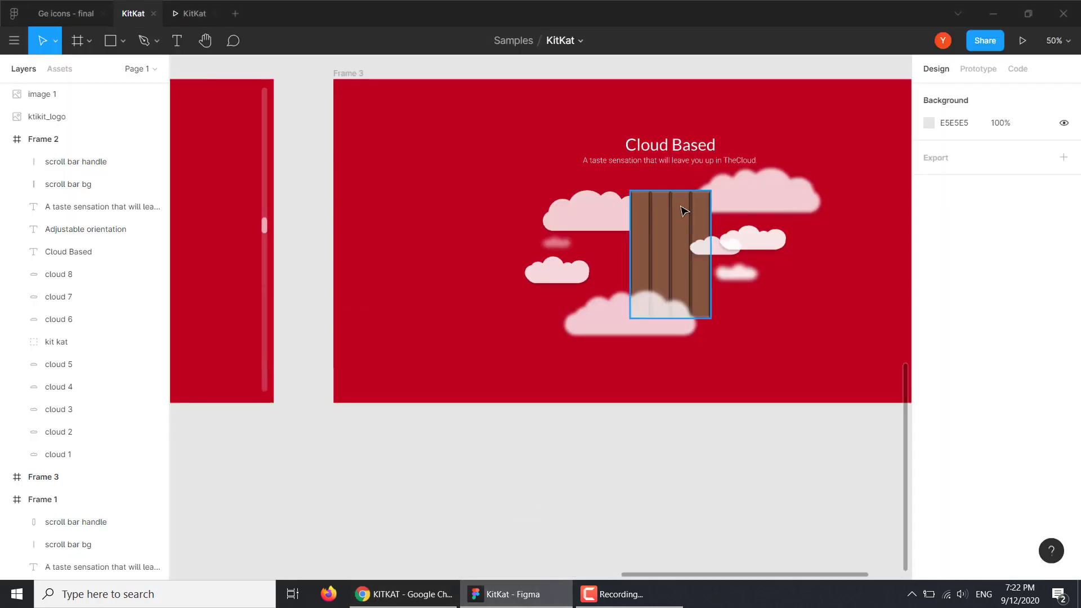
{"action": "left_click_drag", "start_coordinate": [758, 203], "coordinate": [427, 201]}
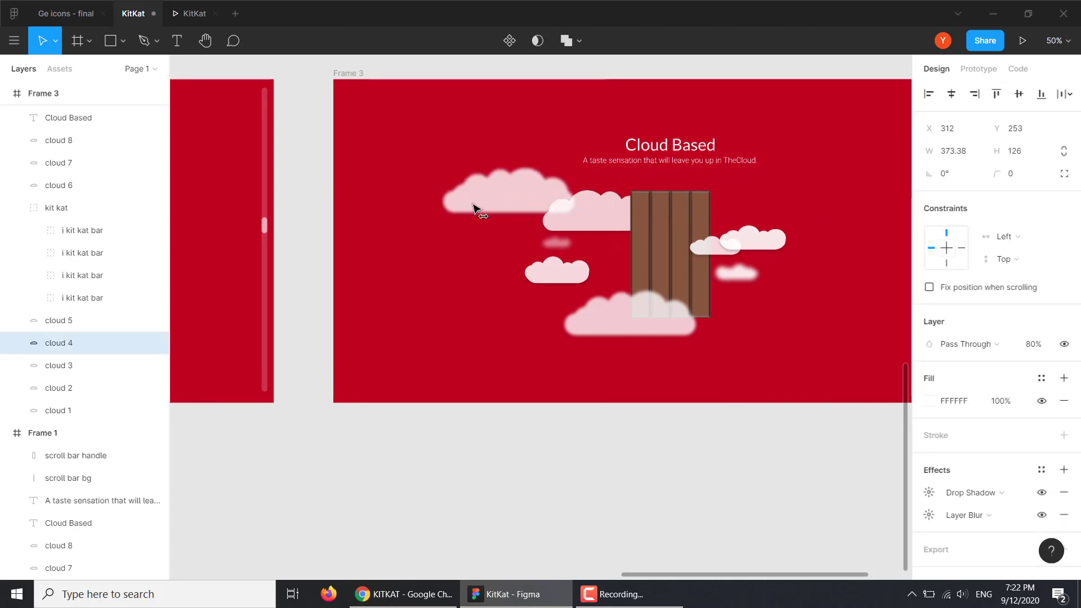
{"action": "left_click", "coordinate": [582, 224], "text": "shift"}
{"action": "left_click_drag", "start_coordinate": [582, 224], "coordinate": [770, 229]}
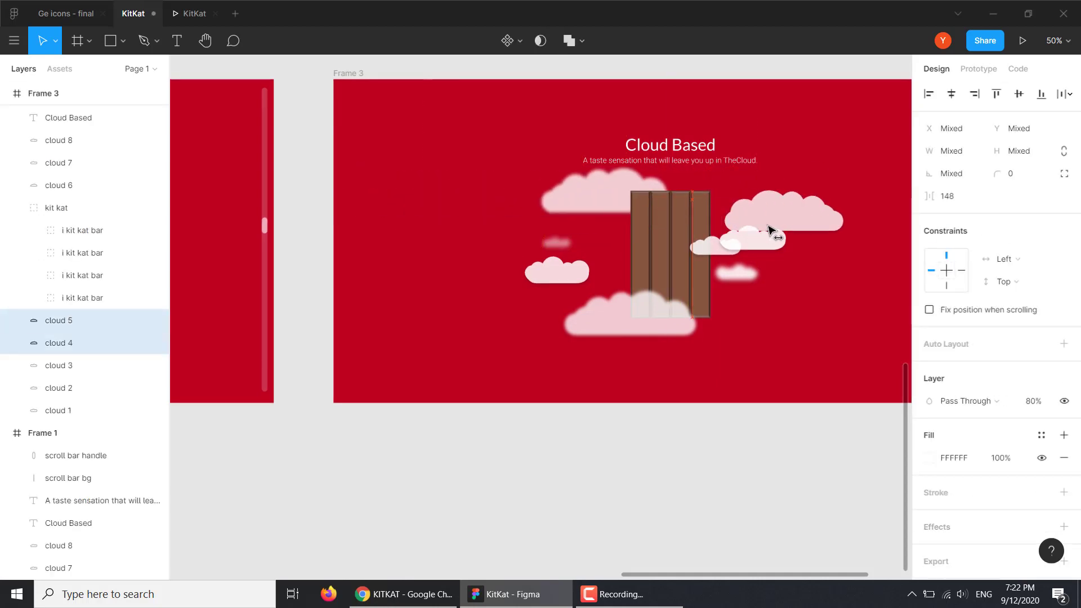
{"action": "key", "text": "ctrl+z"}
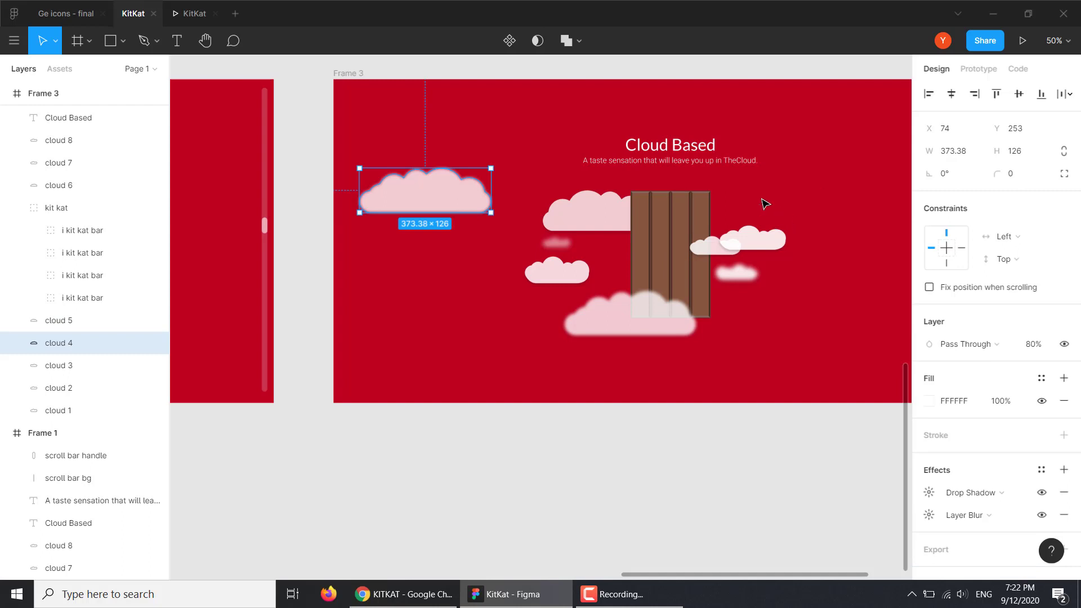
{"action": "left_click", "coordinate": [596, 213]}
{"action": "left_click_drag", "start_coordinate": [585, 217], "coordinate": [856, 221]}
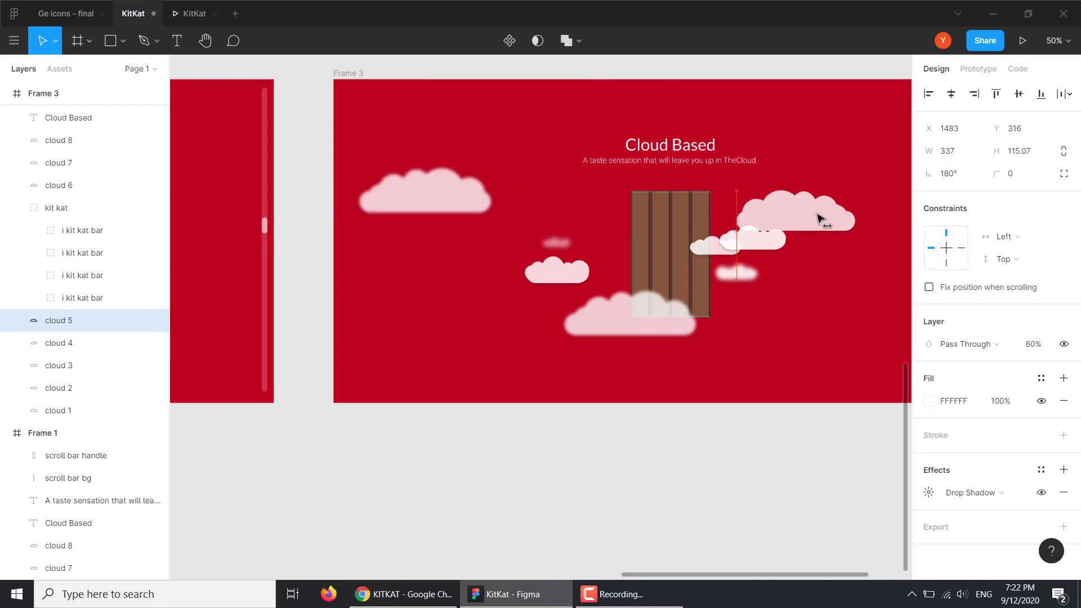
{"action": "left_click", "coordinate": [415, 598]}
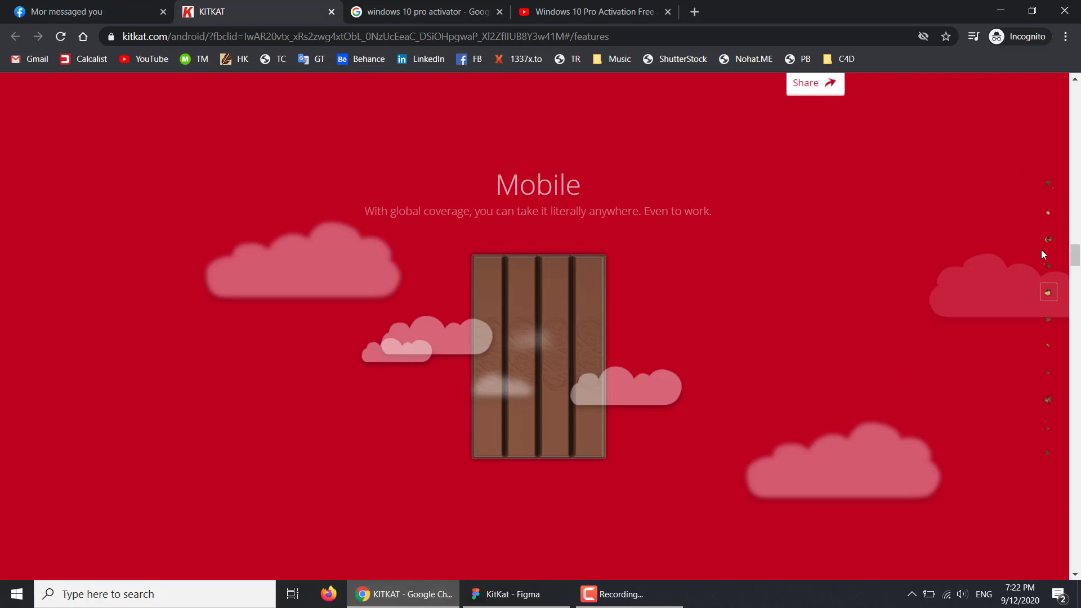
Scroll Chrome's KitKat Mobile section slightly to watch its clouds fade and blur away
{"action": "left_click_drag", "start_coordinate": [1075, 259], "coordinate": [1075, 266]}
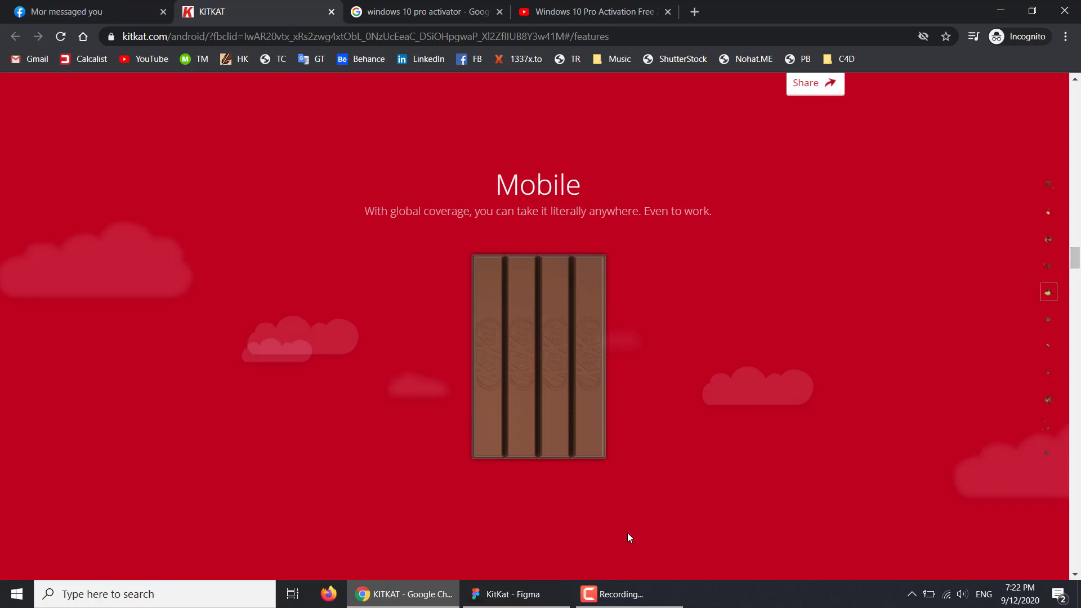
Place cloud 4 inside Frame 3 just past its left edge at 0% opacity
{"action": "left_click", "coordinate": [540, 594]}
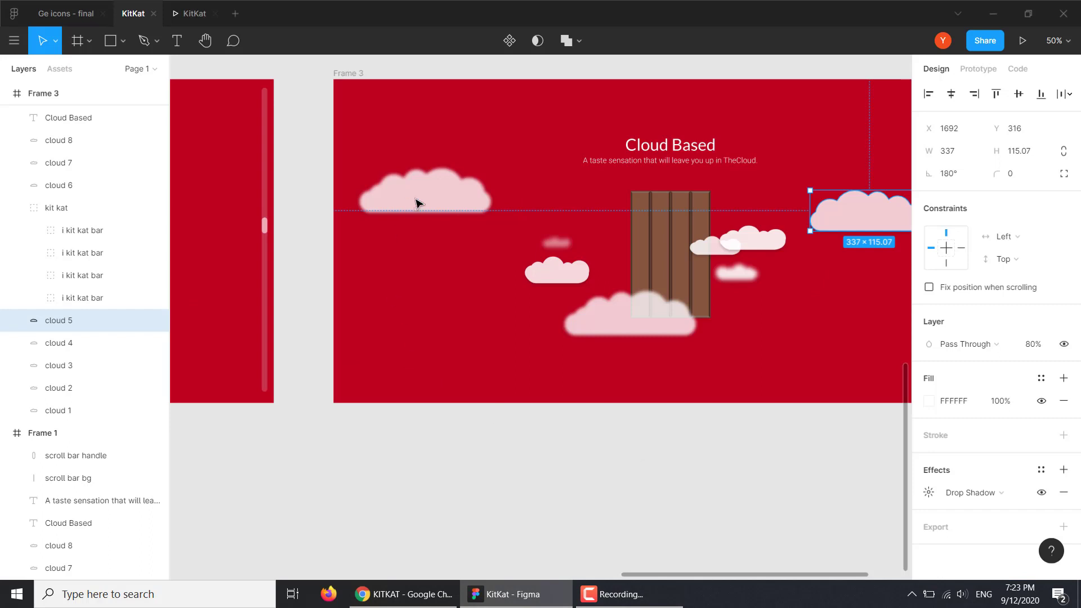
{"action": "left_click_drag", "start_coordinate": [427, 198], "coordinate": [325, 208]}
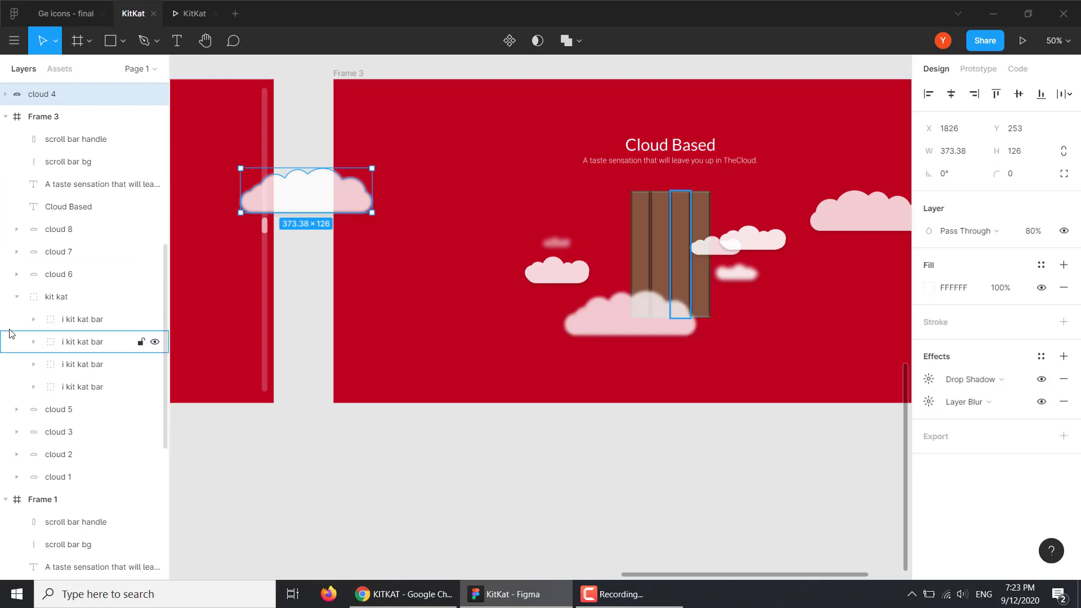
{"action": "left_click", "coordinate": [17, 297]}
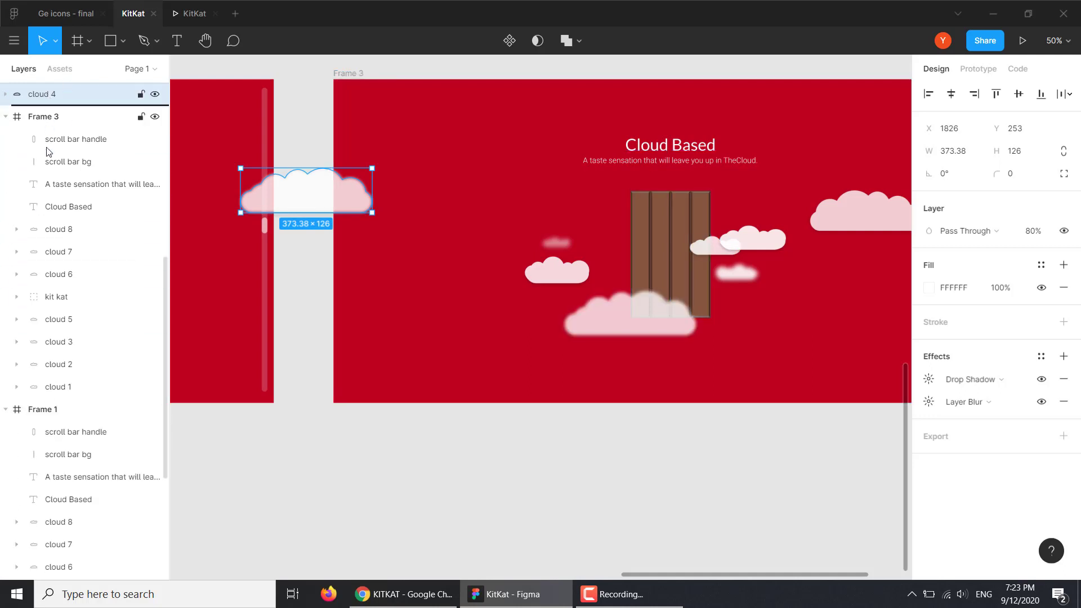
{"action": "left_click_drag", "start_coordinate": [52, 98], "coordinate": [56, 363]}
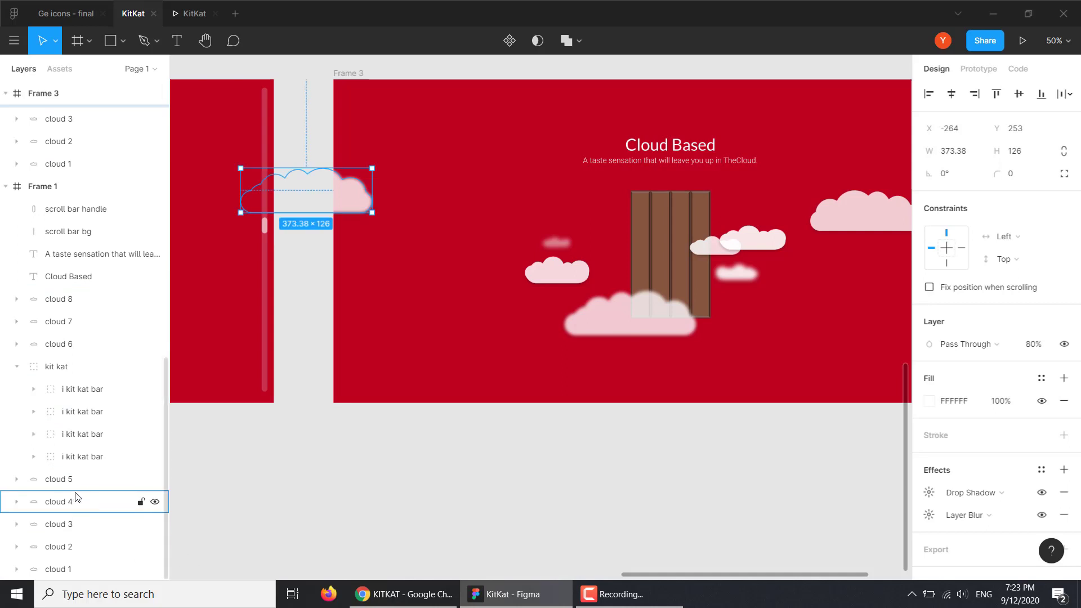
{"action": "left_click", "coordinate": [1032, 352]}
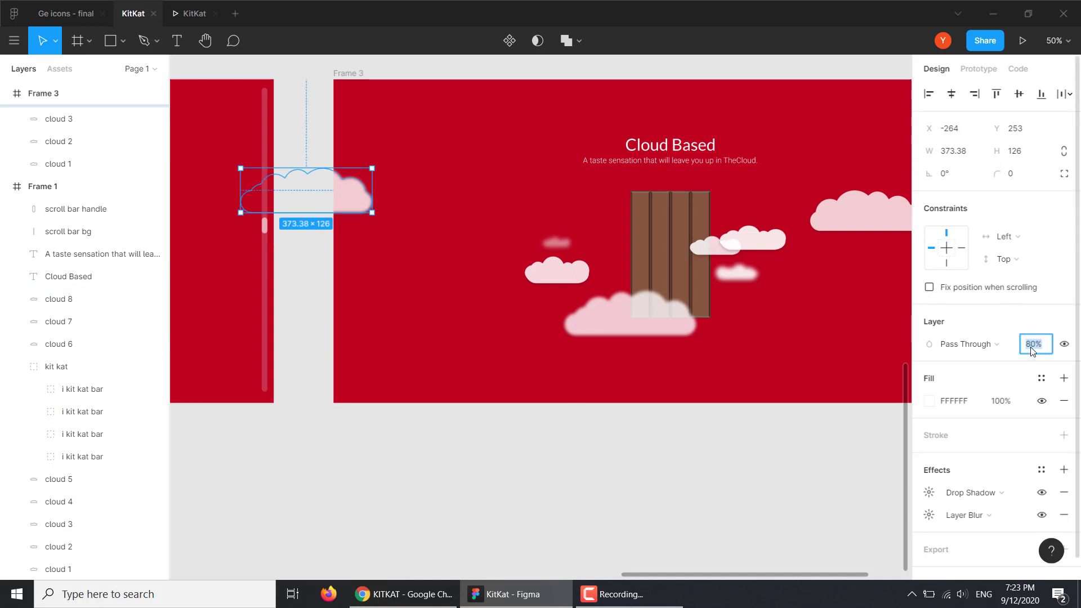
{"action": "type", "text": "0"}
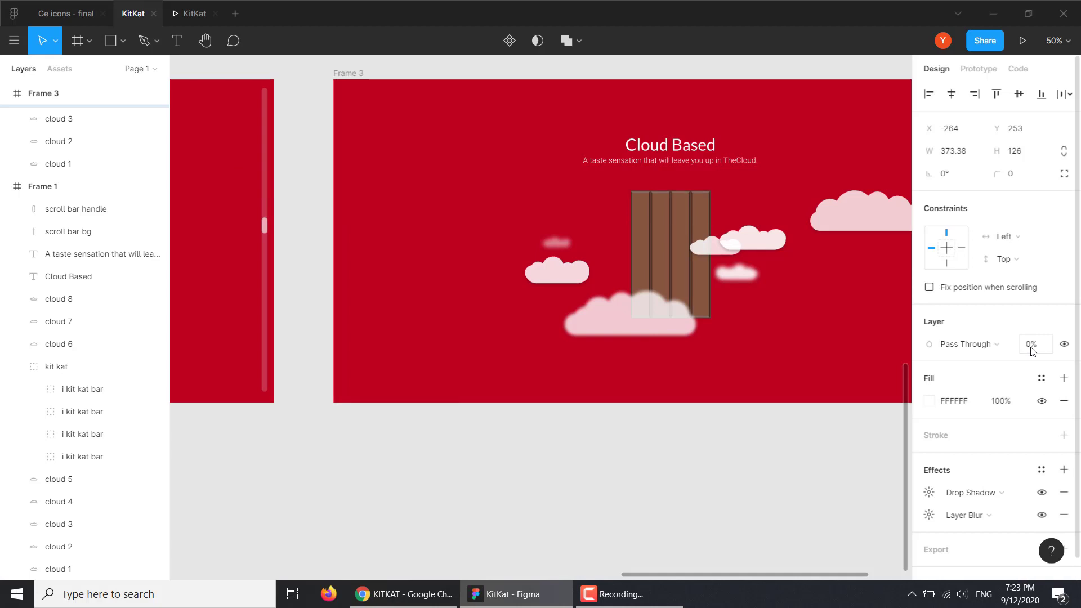
{"action": "key", "text": "Return"}
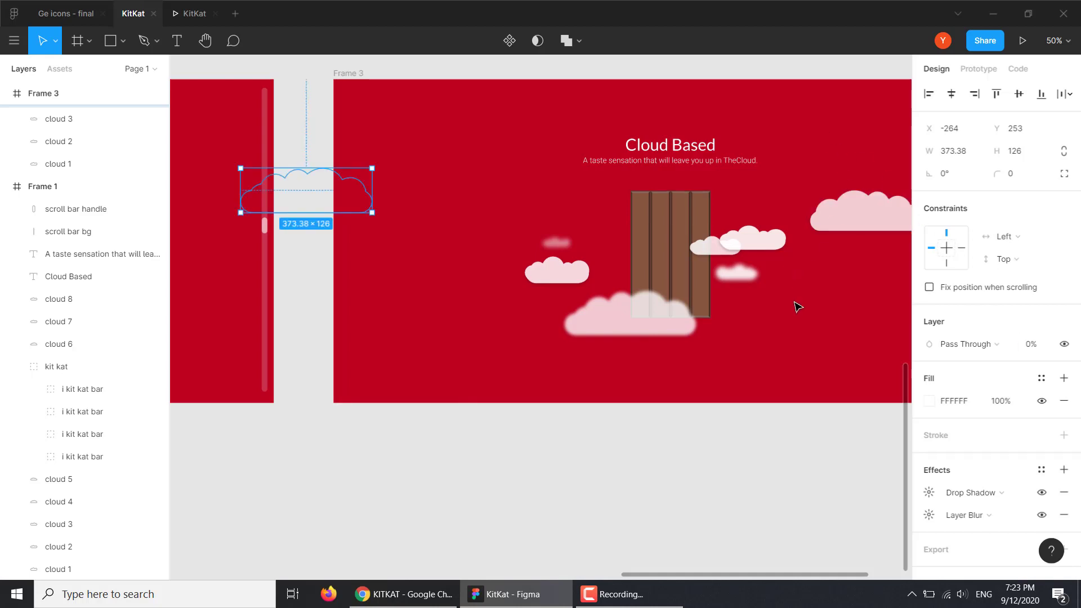
Place cloud 5 inside Frame 3 just past its right edge at 0% opacity
{"action": "left_click_drag", "start_coordinate": [806, 349], "coordinate": [633, 299]}
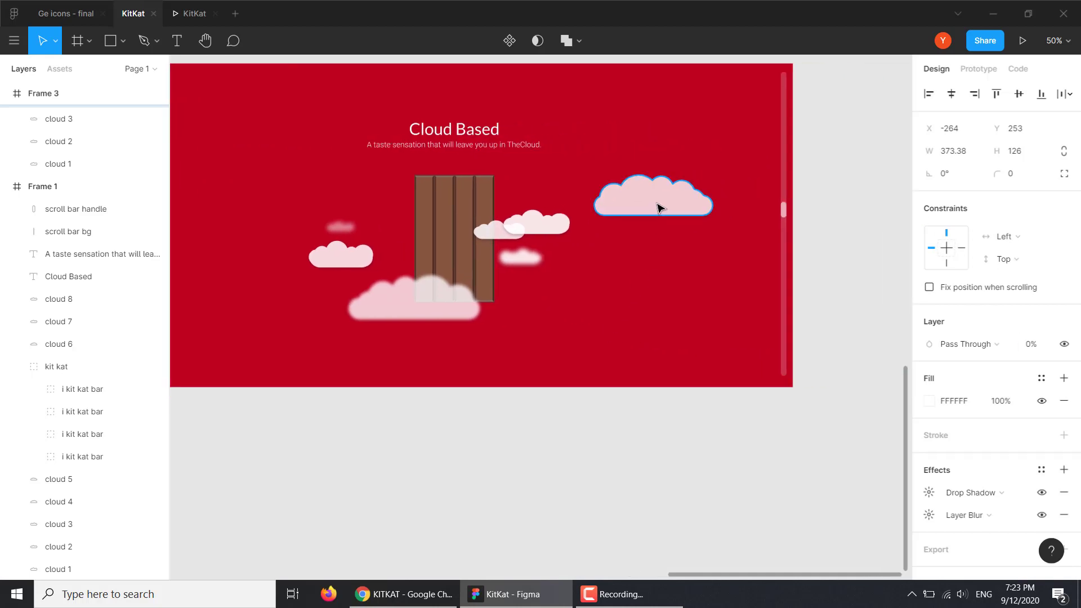
{"action": "left_click_drag", "start_coordinate": [659, 208], "coordinate": [856, 214]}
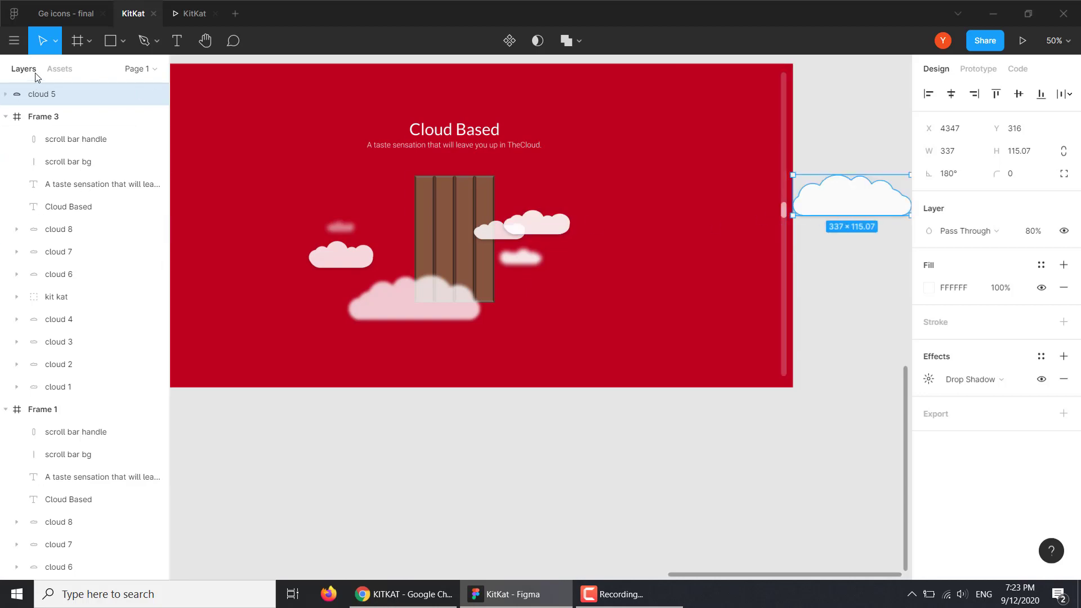
{"action": "left_click_drag", "start_coordinate": [47, 97], "coordinate": [51, 310]}
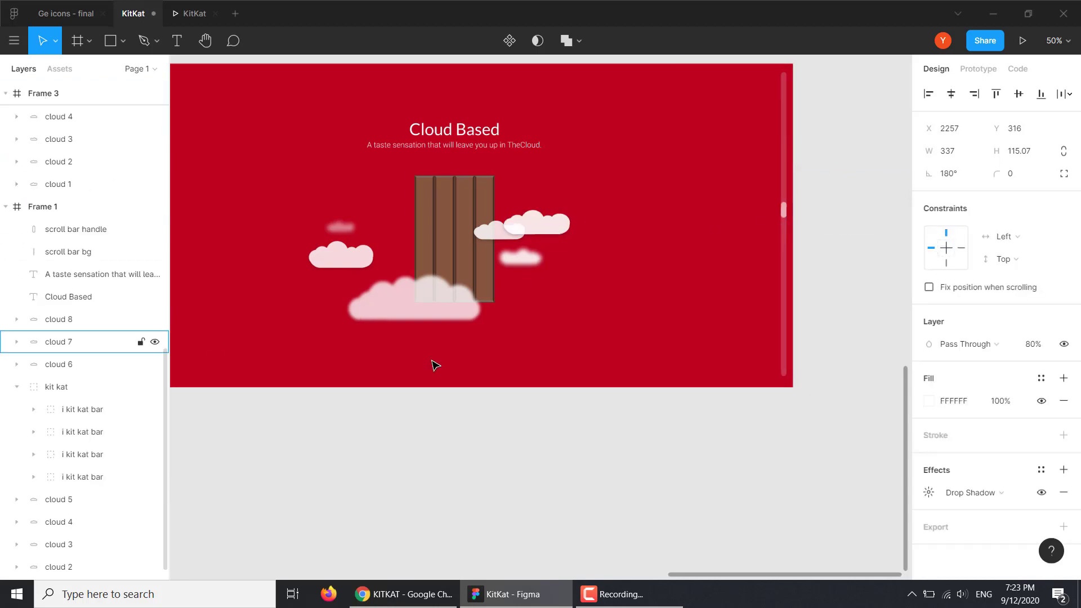
{"action": "left_click", "coordinate": [1042, 345]}
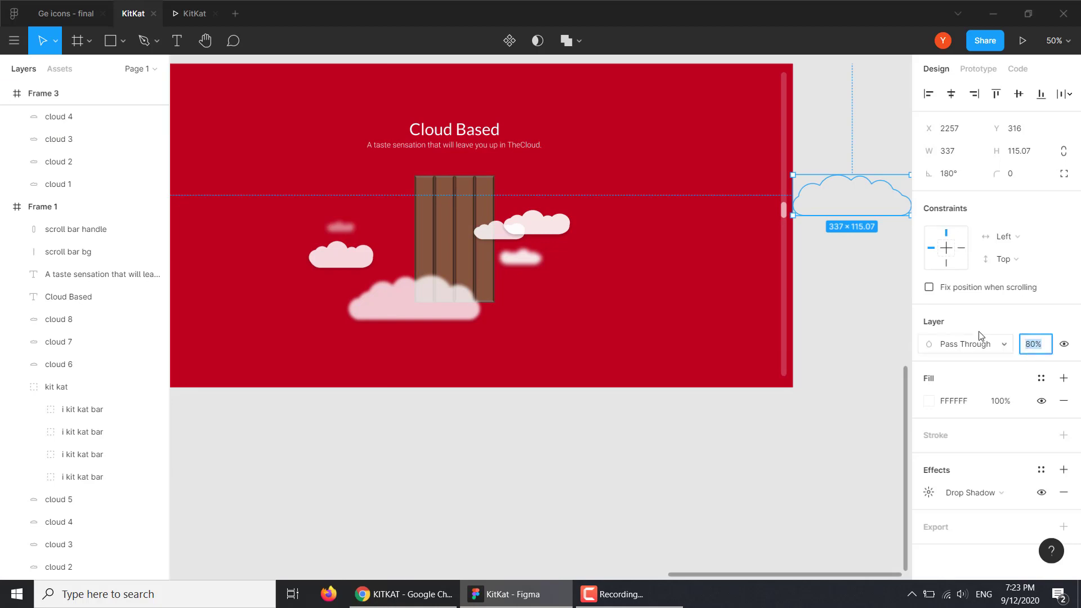
{"action": "type", "text": "0"}
{"action": "key", "text": "Return"}
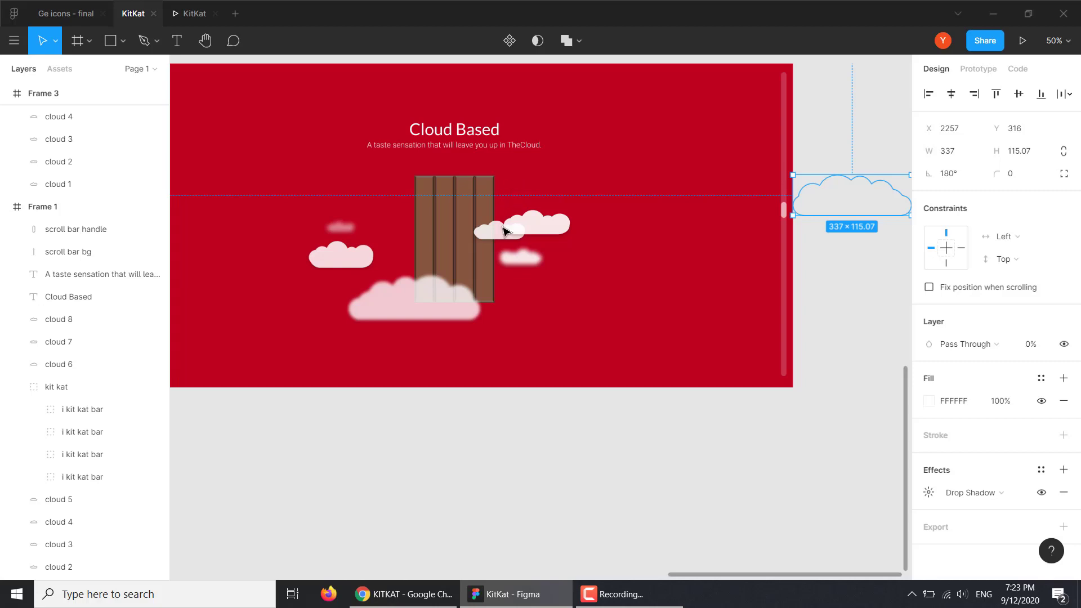
Pan around Frame 3 to inspect the blurred, faded cloud 4 and the whole frame
{"action": "scroll", "coordinate": [670, 326], "scroll_direction": "right", "scroll_amount": 5}
{"action": "scroll", "coordinate": [670, 327], "scroll_direction": "left", "scroll_amount": 2}
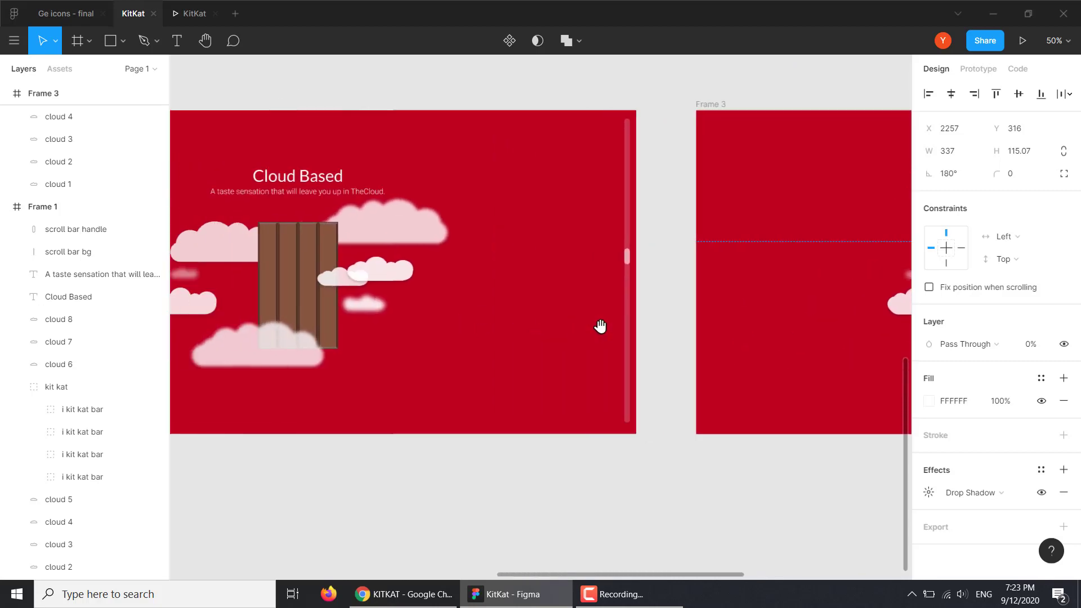
{"action": "scroll", "coordinate": [599, 326], "scroll_direction": "left", "scroll_amount": 2}
{"action": "left_click", "coordinate": [483, 231]}
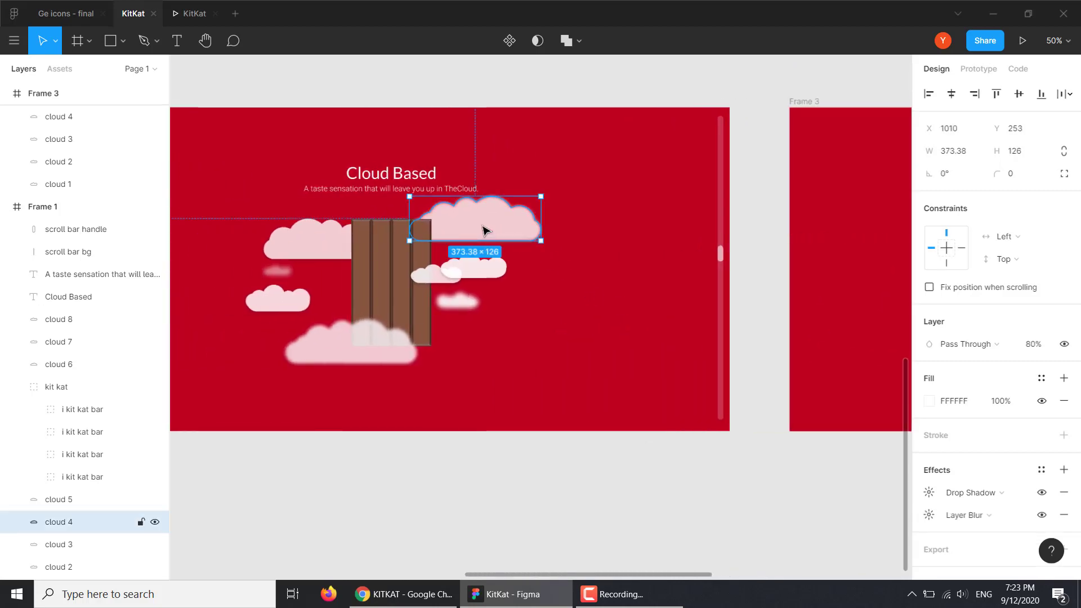
{"action": "left_click_drag", "start_coordinate": [738, 295], "coordinate": [595, 304]}
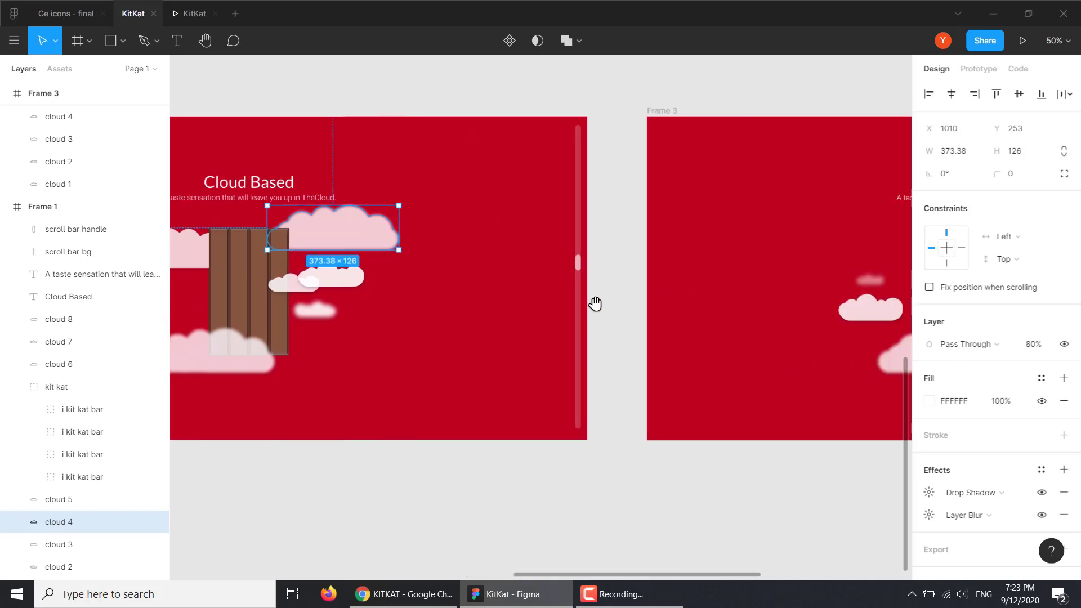
{"action": "scroll", "coordinate": [595, 304], "scroll_direction": "left", "scroll_amount": 5}
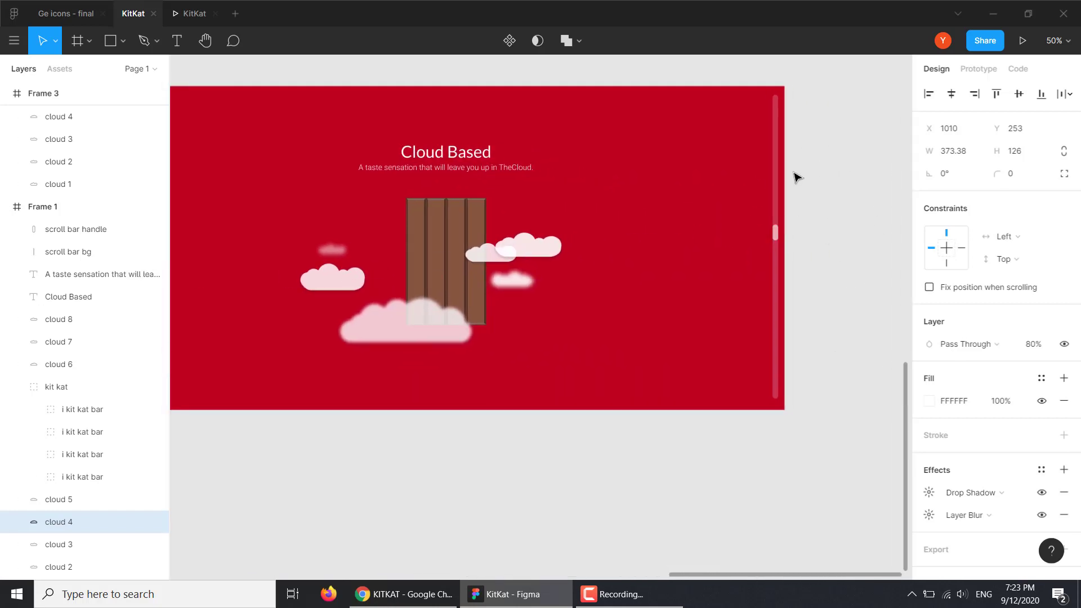
{"action": "left_click", "coordinate": [802, 210]}
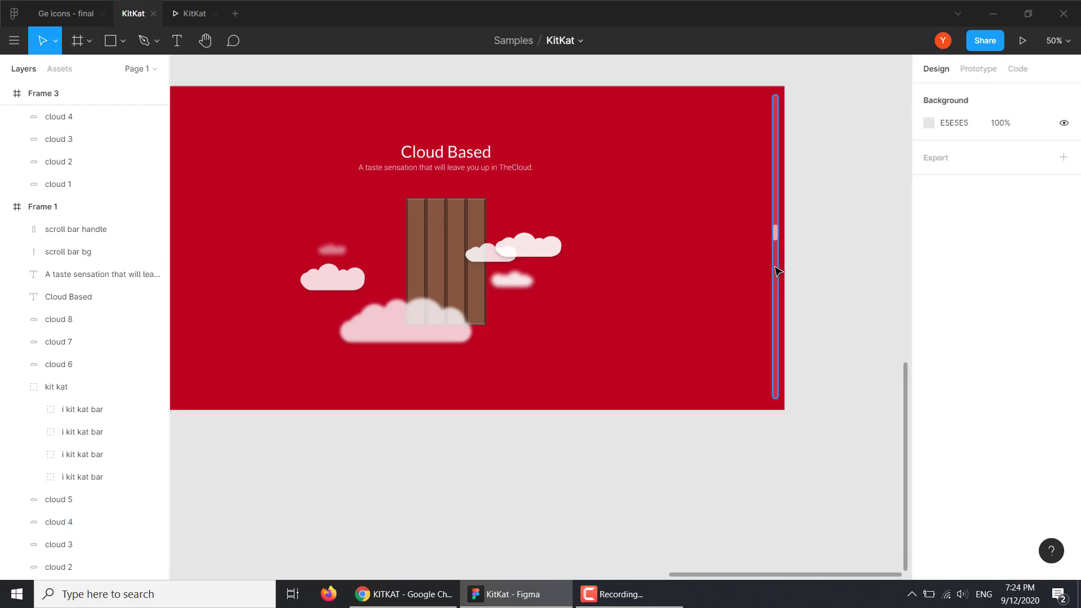
{"action": "scroll", "coordinate": [330, 190], "scroll_direction": "right", "scroll_amount": 10}
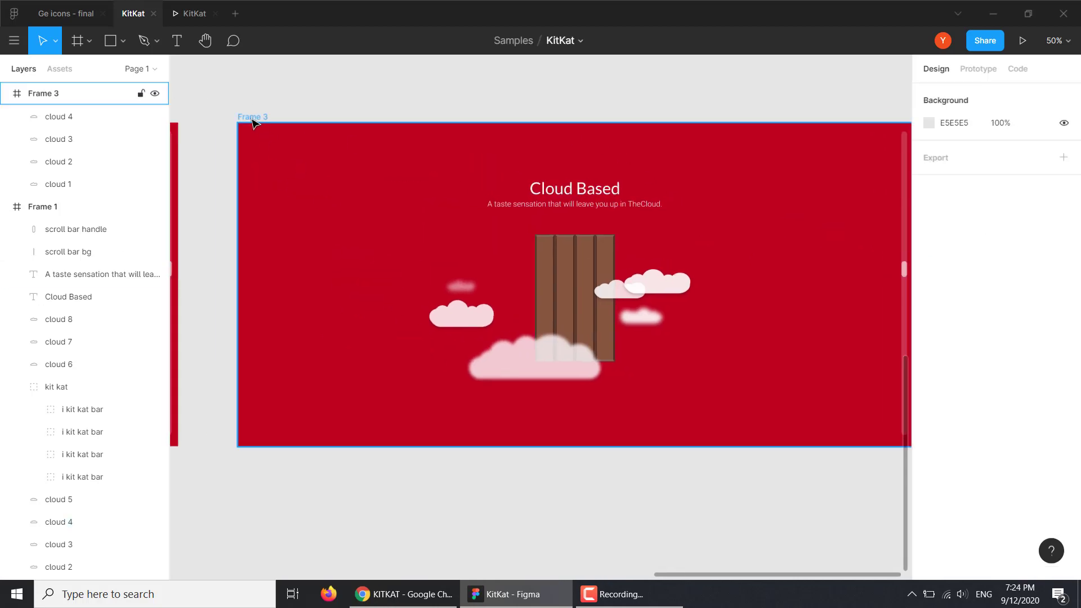
{"action": "left_click", "coordinate": [253, 123]}
{"action": "scroll", "coordinate": [563, 242], "scroll_direction": "right", "scroll_amount": 5}
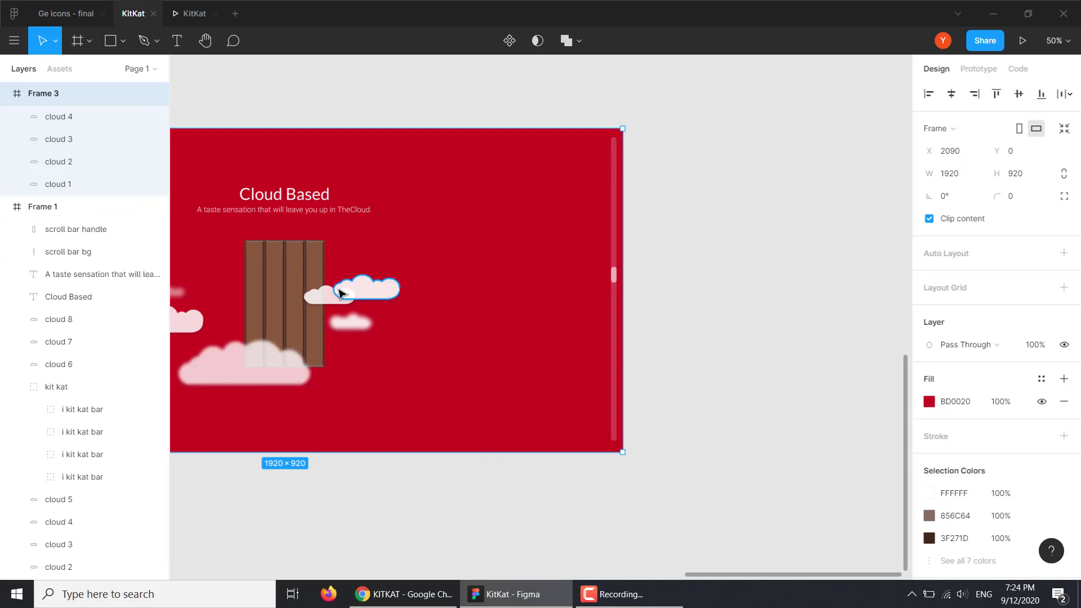
{"action": "mouse_move", "coordinate": [339, 292]}
{"action": "left_mouse_down"}
{"action": "mouse_move", "coordinate": [606, 283]}
{"action": "mouse_move", "coordinate": [555, 285]}
{"action": "mouse_move", "coordinate": [564, 282]}
{"action": "left_mouse_up"}
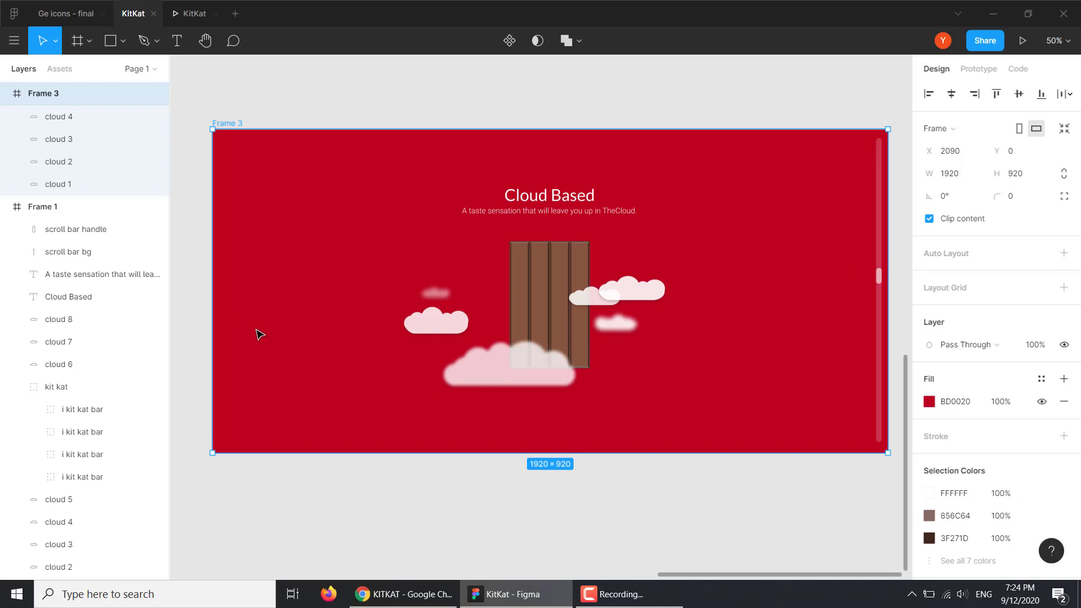
{"action": "scroll", "coordinate": [78, 422], "scroll_direction": "up", "scroll_amount": 2}
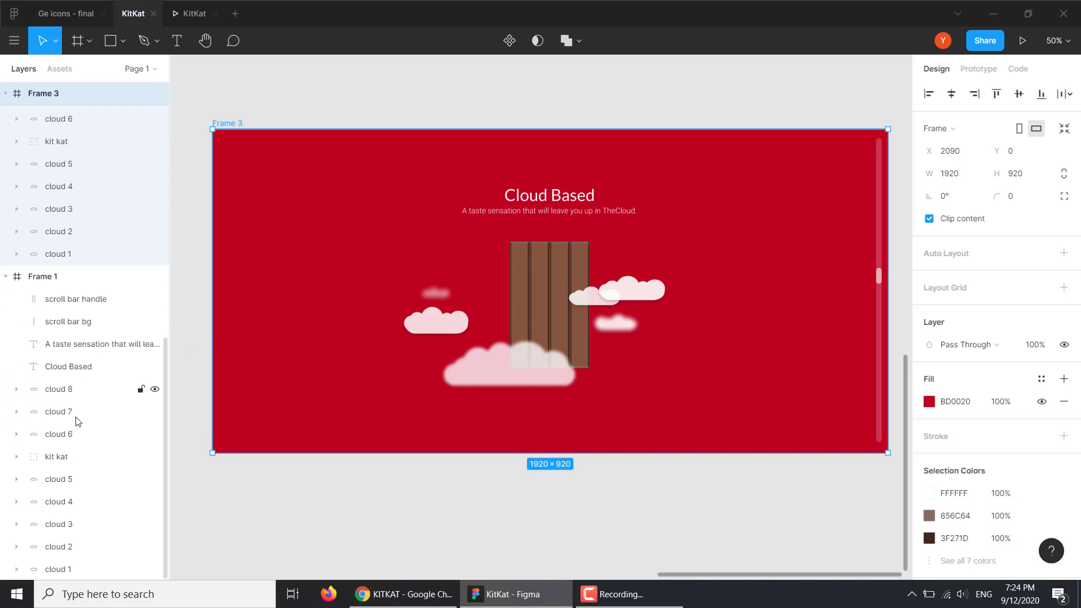
Collapse Frame 1's layers, check clouds 5 and 4, and zoom out to 25%
{"action": "left_click", "coordinate": [7, 277]}
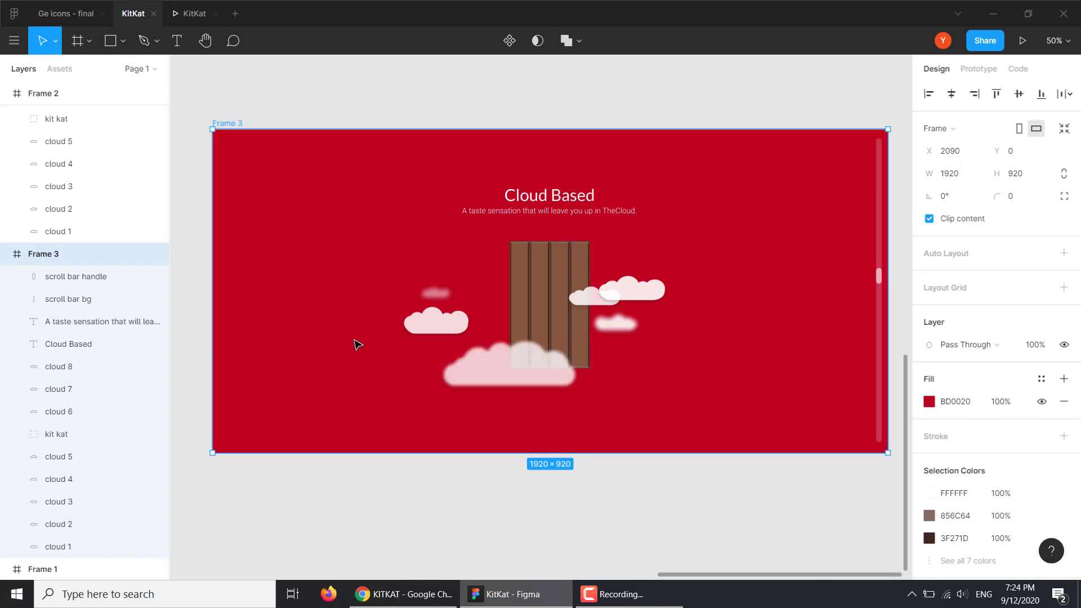
{"action": "mouse_move", "coordinate": [59, 141]}
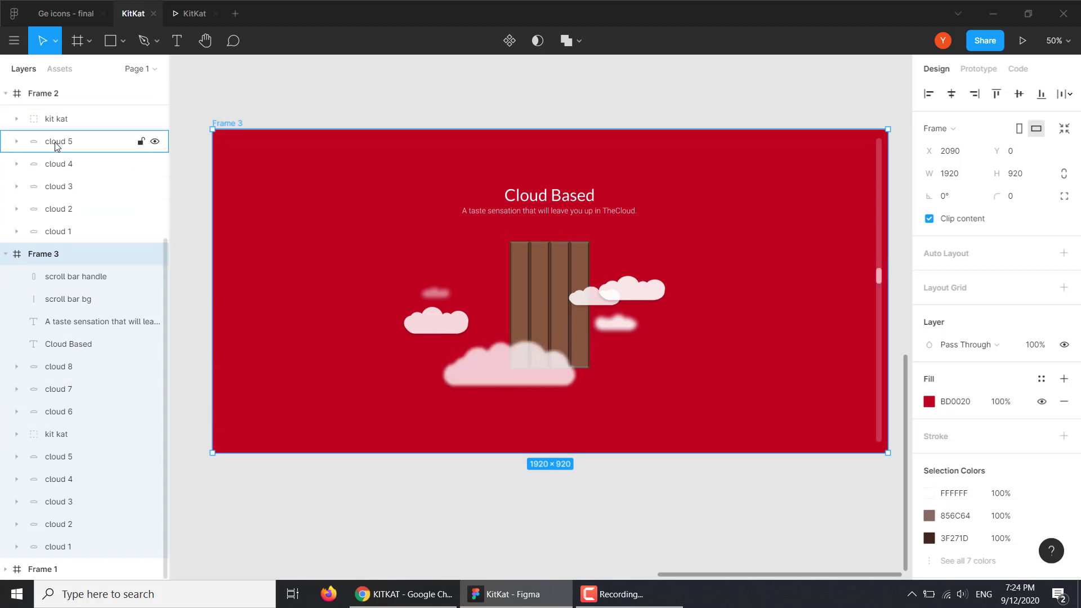
{"action": "left_click", "coordinate": [55, 146]}
{"action": "left_click", "coordinate": [58, 167]}
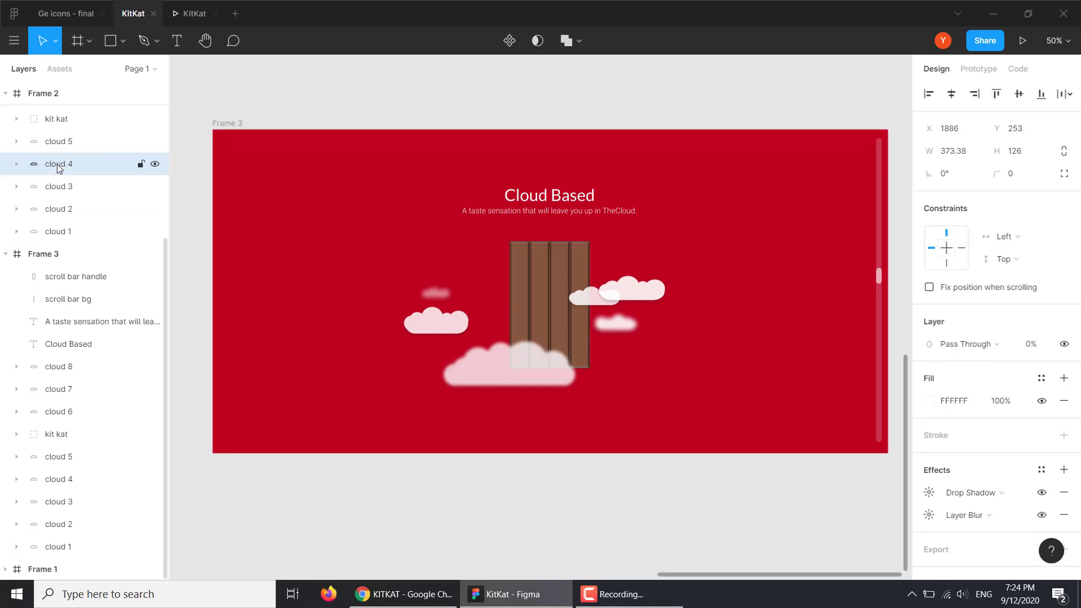
{"action": "scroll", "coordinate": [56, 186], "scroll_direction": "up", "scroll_amount": 4}
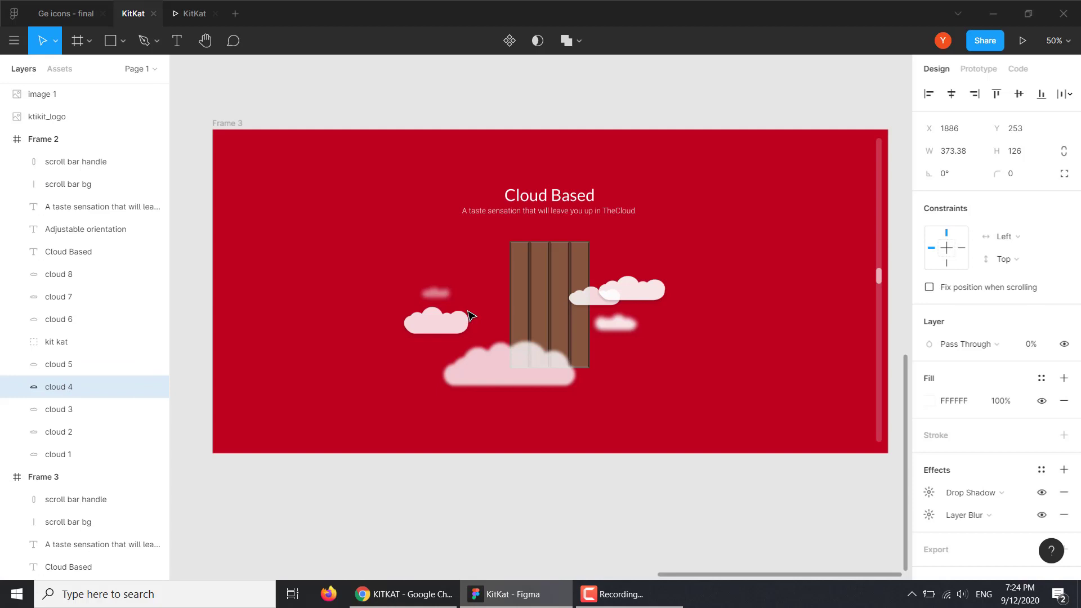
{"action": "key", "text": "minus"}
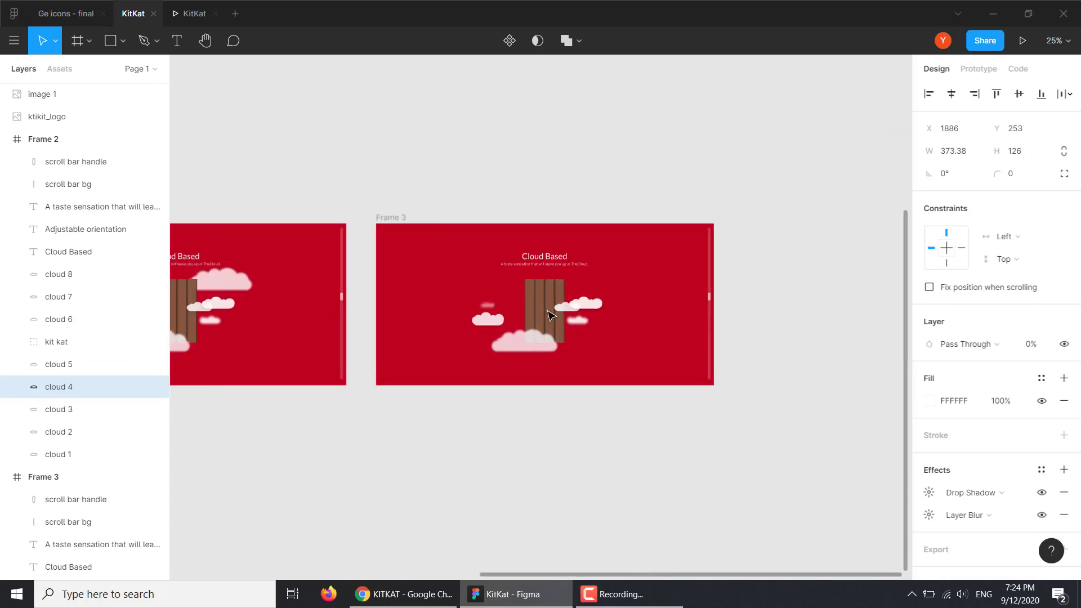
Compare cloud 4's position across Frame 2, Frame 3 and Frame 1
{"action": "left_click", "coordinate": [52, 140]}
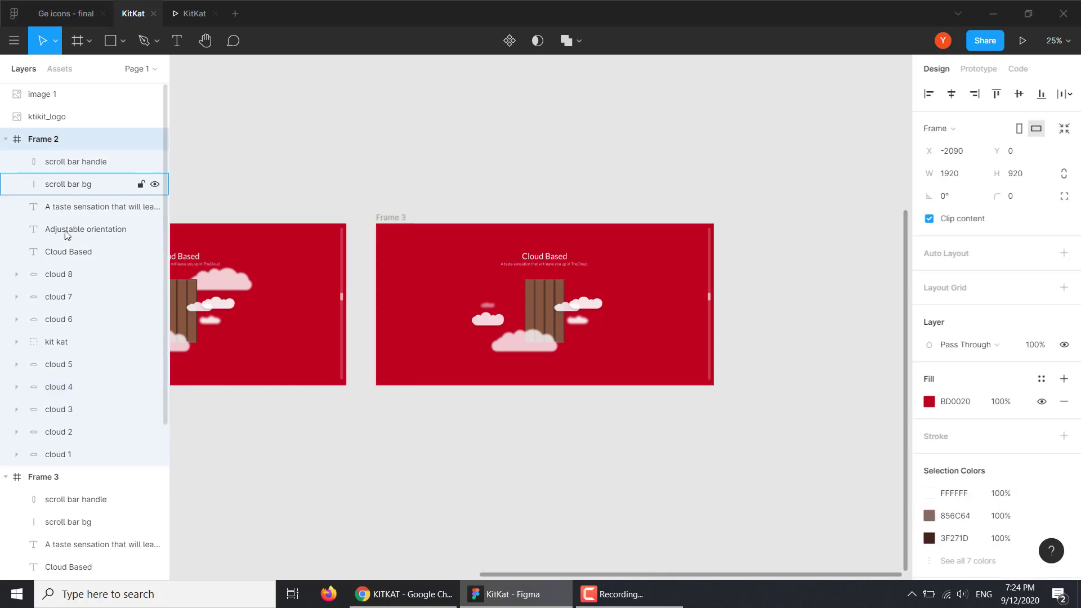
{"action": "scroll", "coordinate": [51, 435], "scroll_direction": "down", "scroll_amount": 4}
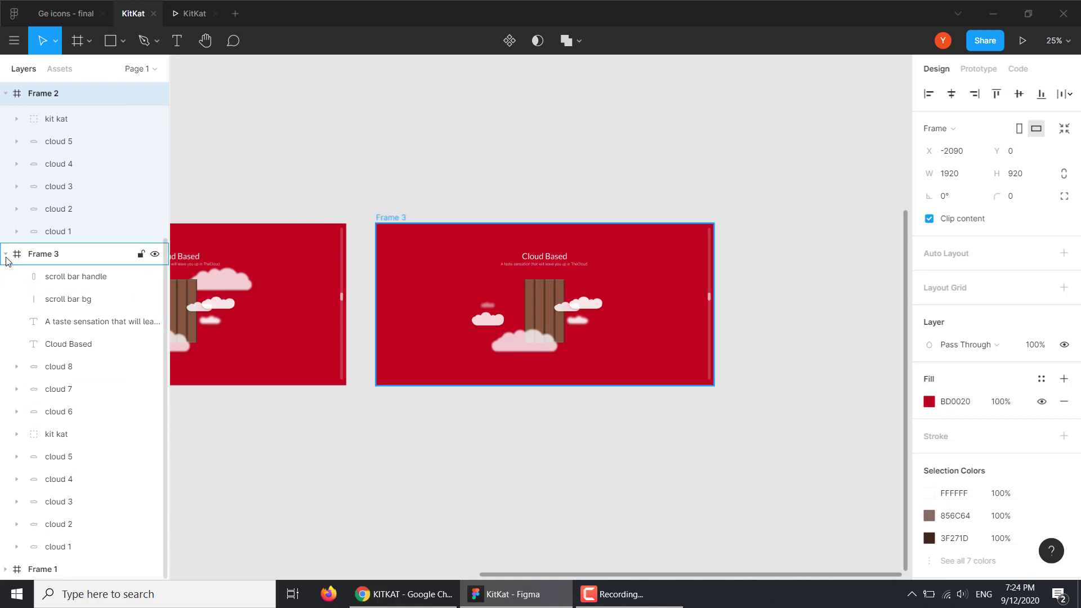
{"action": "left_click", "coordinate": [68, 481]}
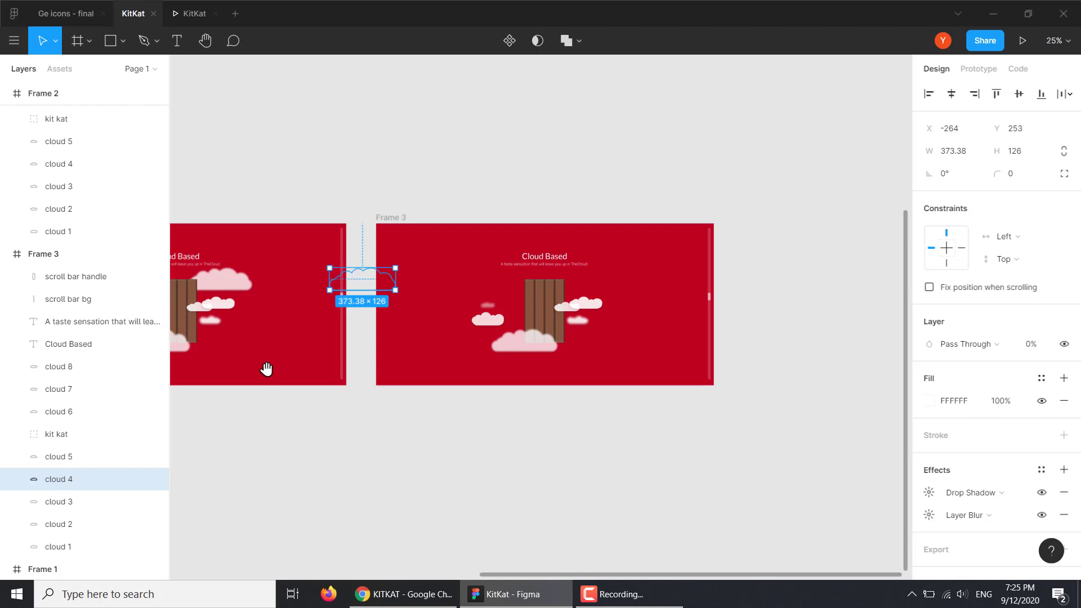
{"action": "left_click_drag", "start_coordinate": [266, 369], "coordinate": [442, 354]}
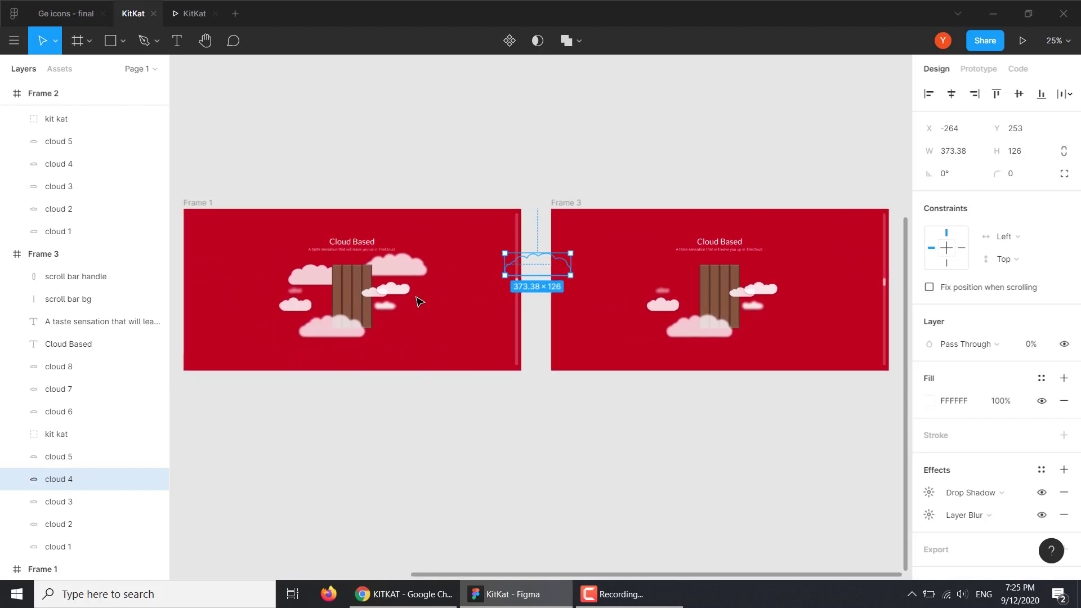
{"action": "left_click", "coordinate": [401, 272]}
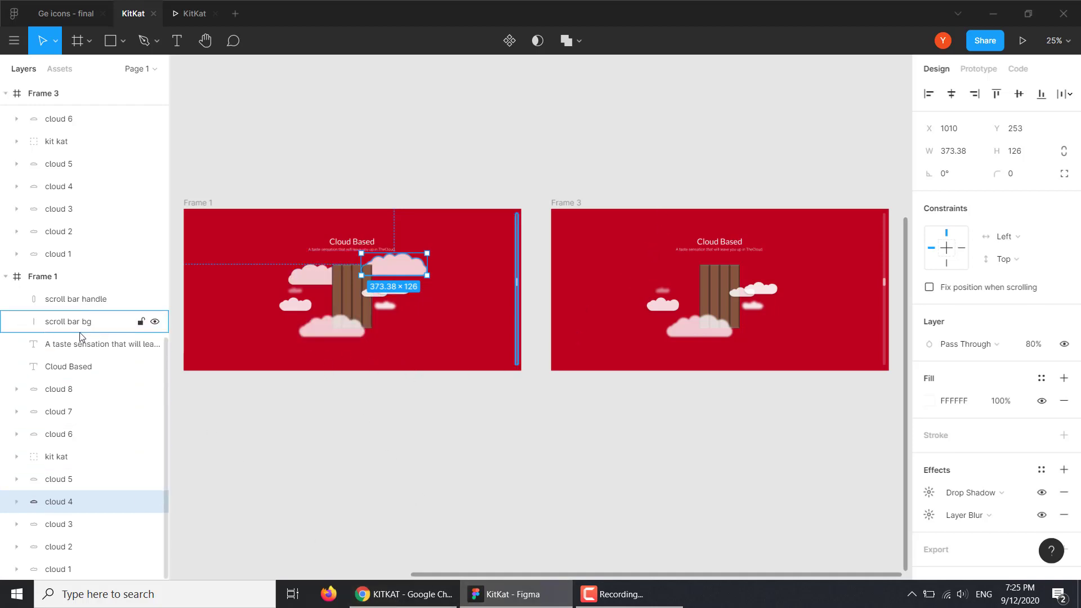
Recheck clouds 4 and 5 in Frame 3, then bring up the KitKat site in Chrome
{"action": "scroll", "coordinate": [79, 337], "scroll_direction": "up", "scroll_amount": 4}
{"action": "scroll", "coordinate": [80, 337], "scroll_direction": "up", "scroll_amount": 2}
{"action": "scroll", "coordinate": [79, 336], "scroll_direction": "down", "scroll_amount": 2}
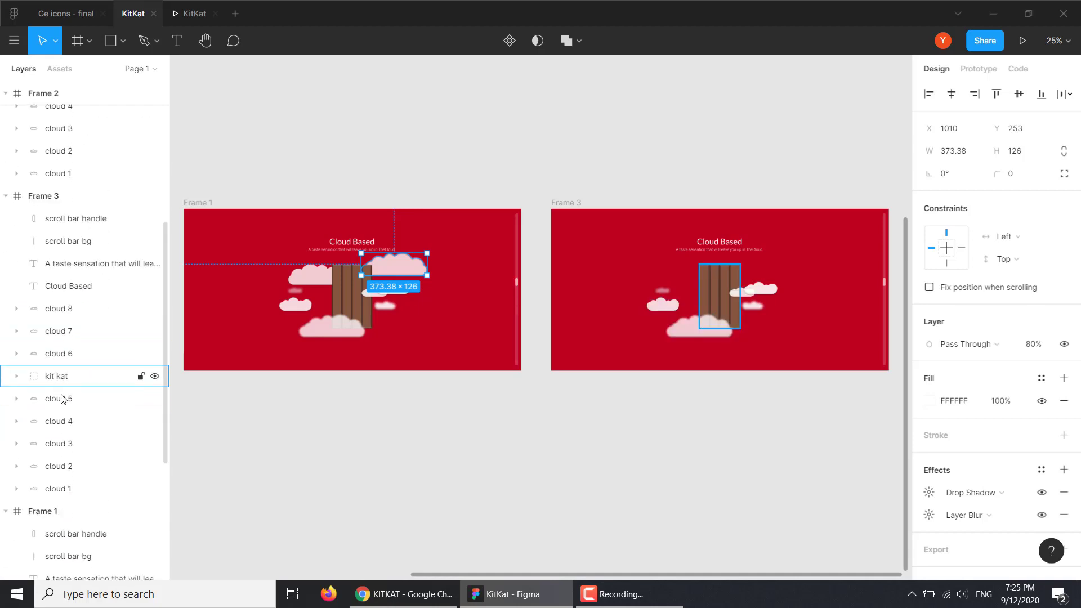
{"action": "left_click", "coordinate": [66, 421]}
{"action": "left_click", "coordinate": [70, 399]}
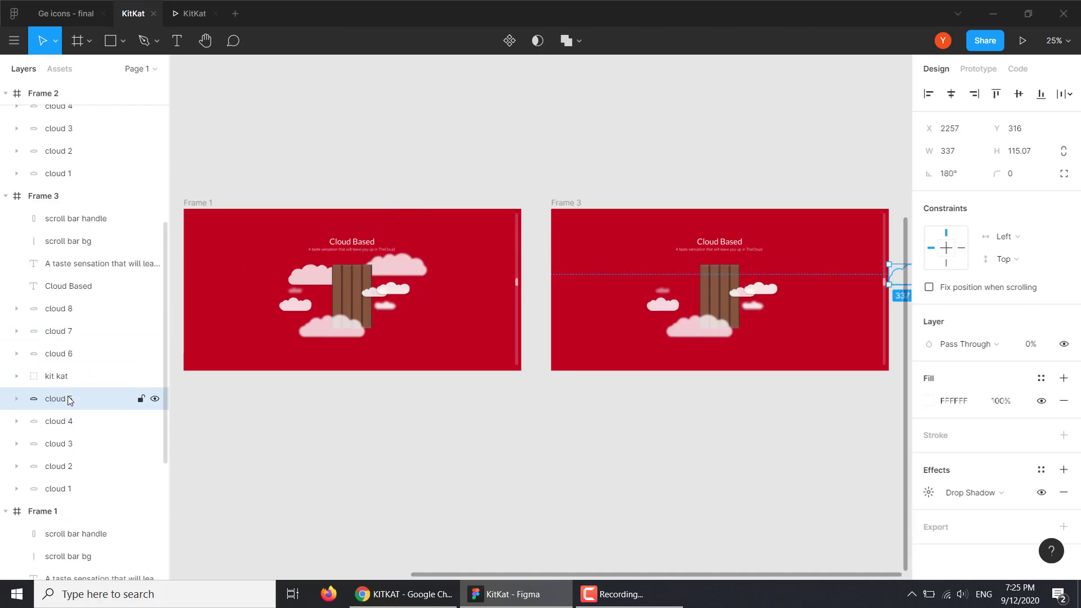
{"action": "left_click", "coordinate": [404, 593]}
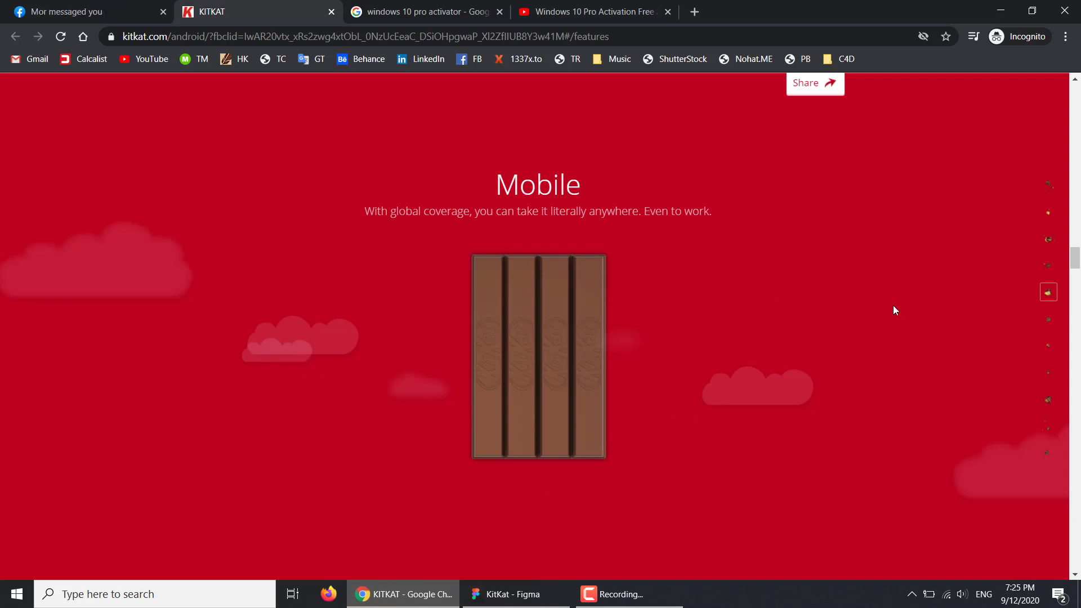
Scrub the KitKat page between Cloud Based and Mobile to replay the cloud transition, then return to Figma
{"action": "left_click_drag", "start_coordinate": [1075, 260], "coordinate": [1077, 255]}
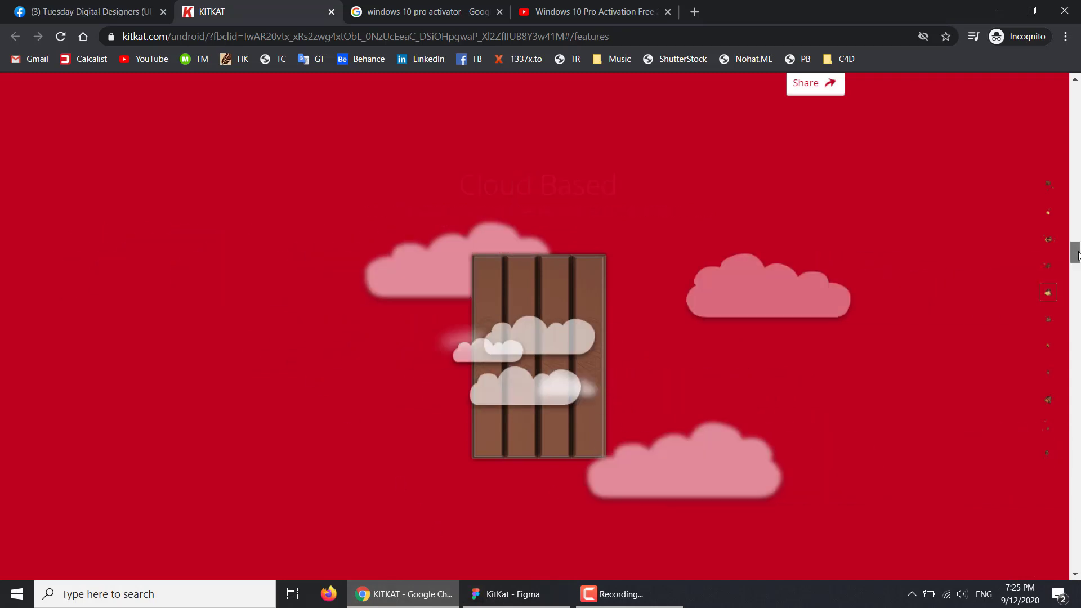
{"action": "left_click_drag", "start_coordinate": [1077, 252], "coordinate": [1078, 257]}
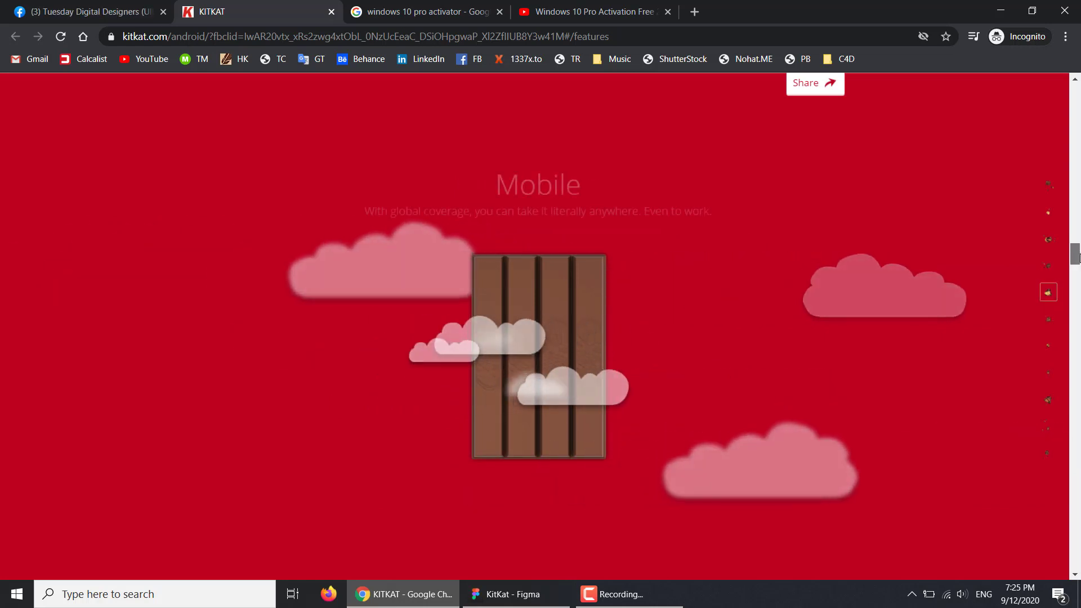
{"action": "scroll", "coordinate": [1077, 256], "scroll_direction": "up", "scroll_amount": 1}
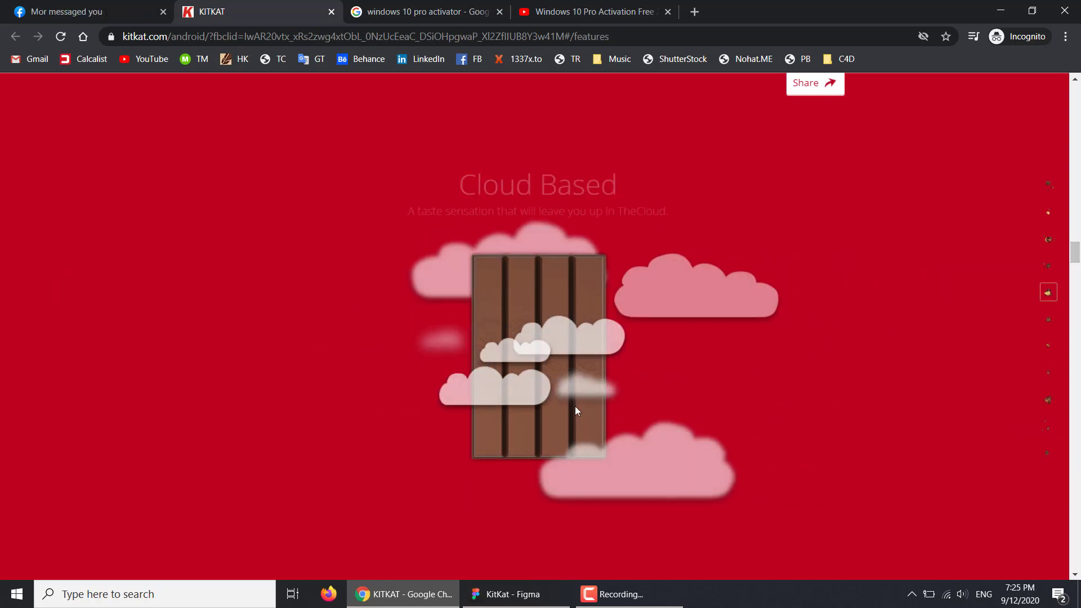
{"action": "left_click_drag", "start_coordinate": [1073, 264], "coordinate": [1076, 269]}
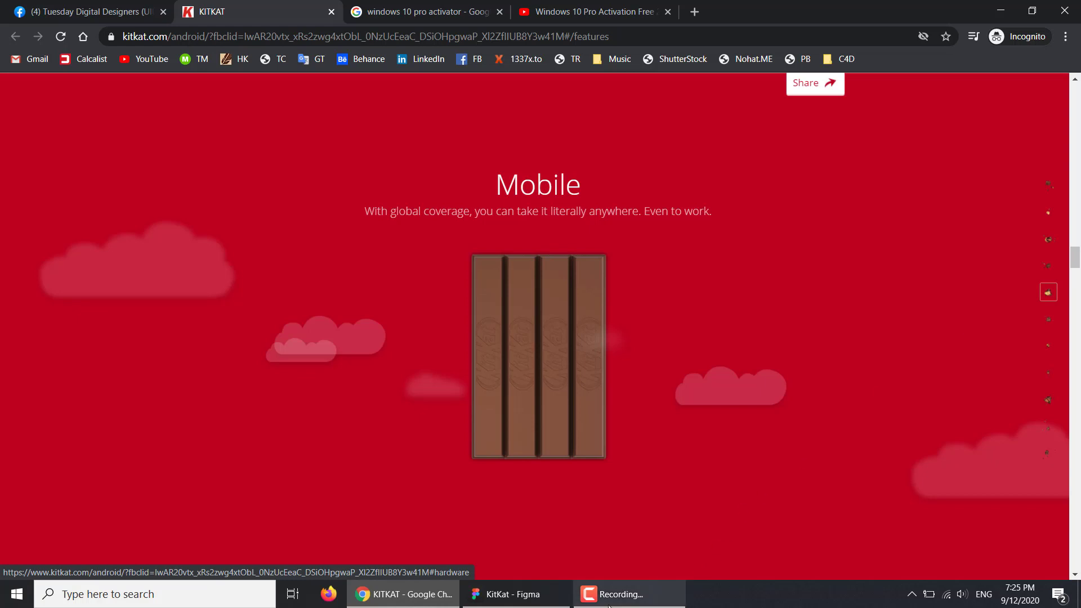
{"action": "left_click", "coordinate": [510, 594]}
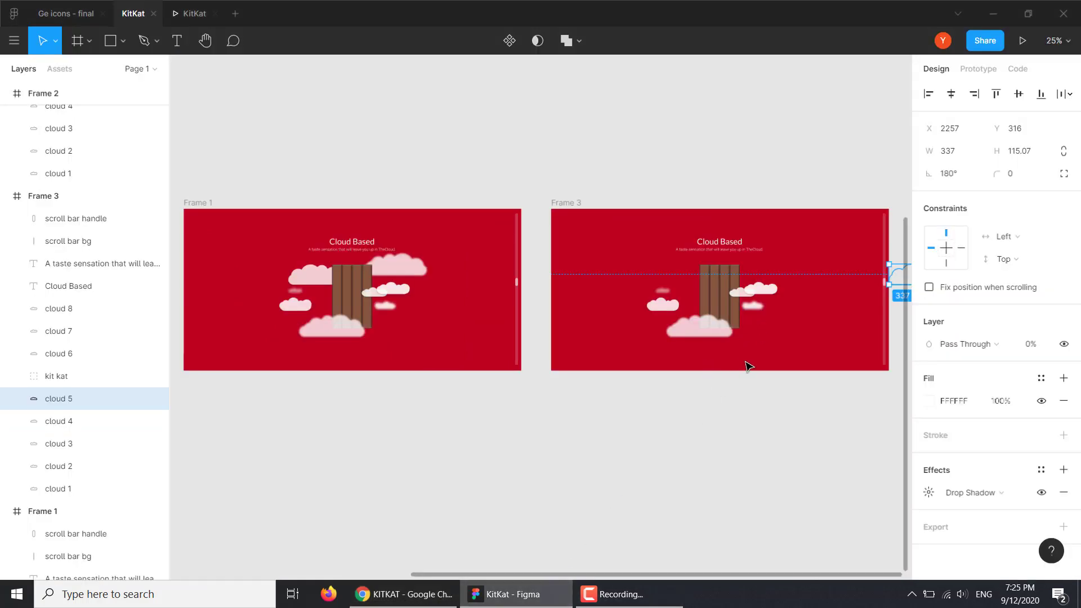
Zoom into Frame 3 and move cloud 3 left of the KitKat bar and cloud 1 right of it
{"action": "key", "text": "ctrl+equal"}
{"action": "left_click_drag", "start_coordinate": [755, 355], "coordinate": [507, 354]}
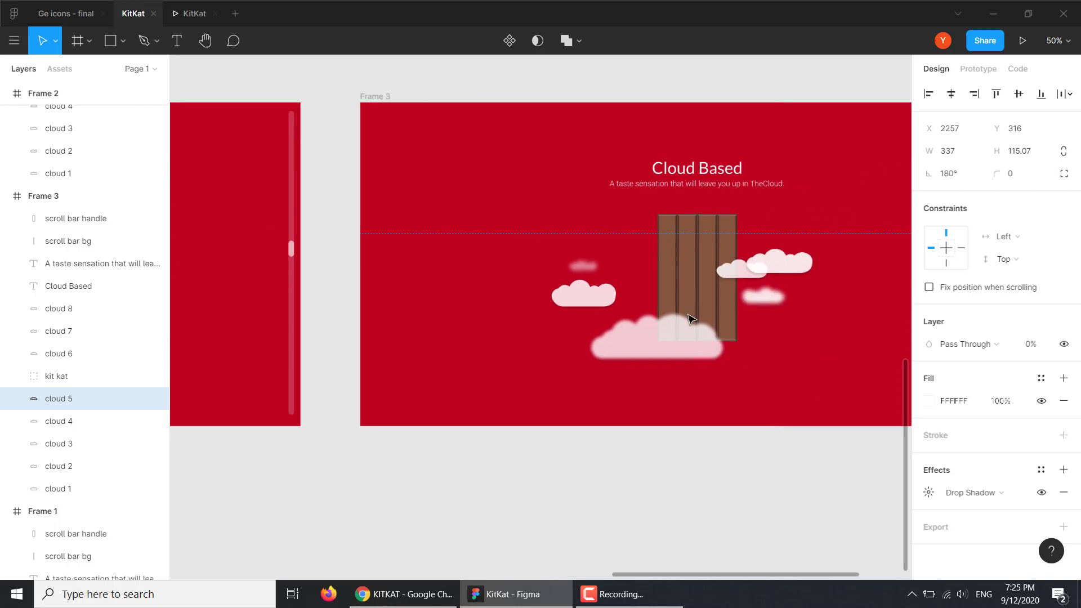
{"action": "left_click_drag", "start_coordinate": [768, 306], "coordinate": [522, 308]}
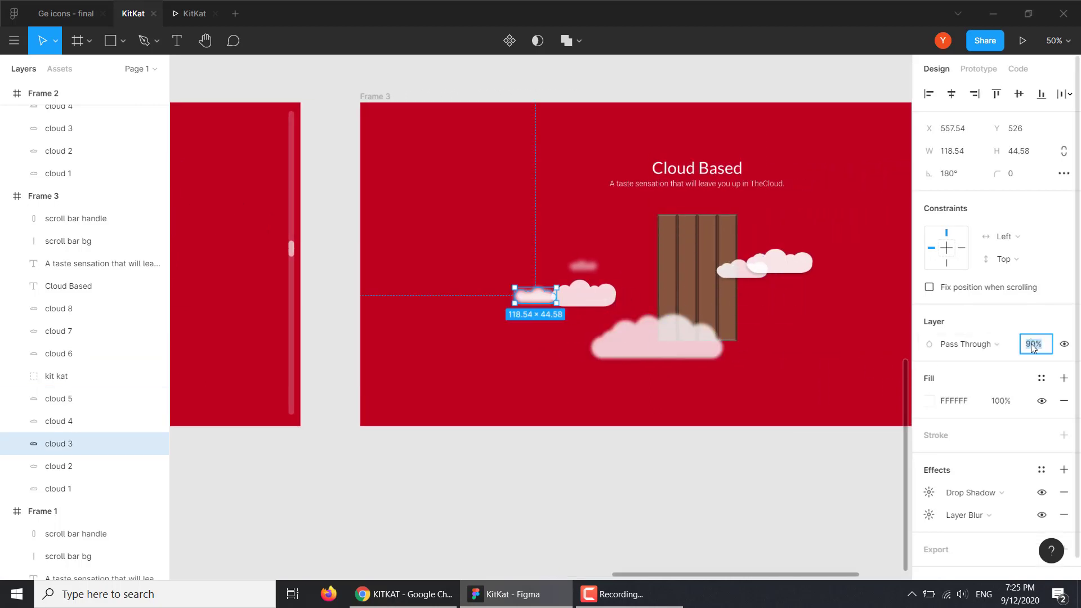
{"action": "type", "text": "85"}
{"action": "left_click_drag", "start_coordinate": [585, 292], "coordinate": [847, 299]}
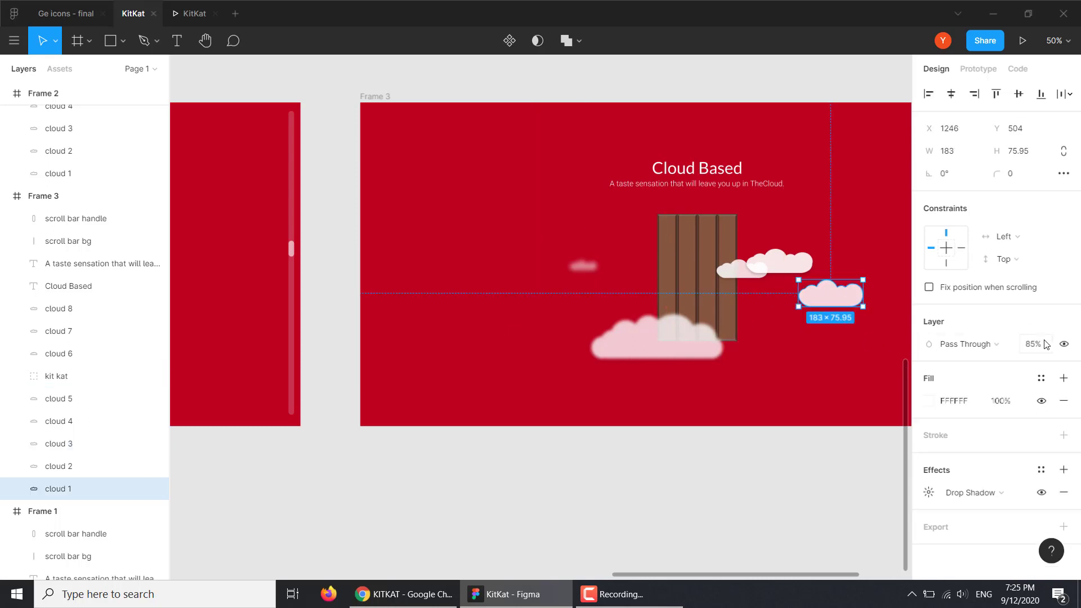
Nudge cloud 1 further right and set its opacity to 0%
{"action": "left_click", "coordinate": [426, 600]}
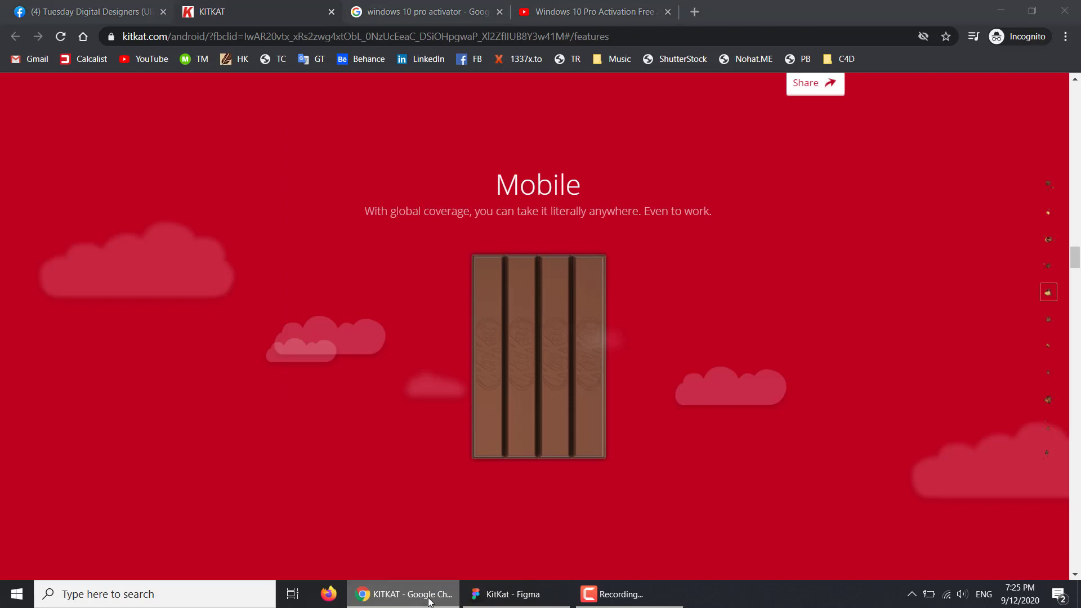
{"action": "left_click", "coordinate": [428, 600]}
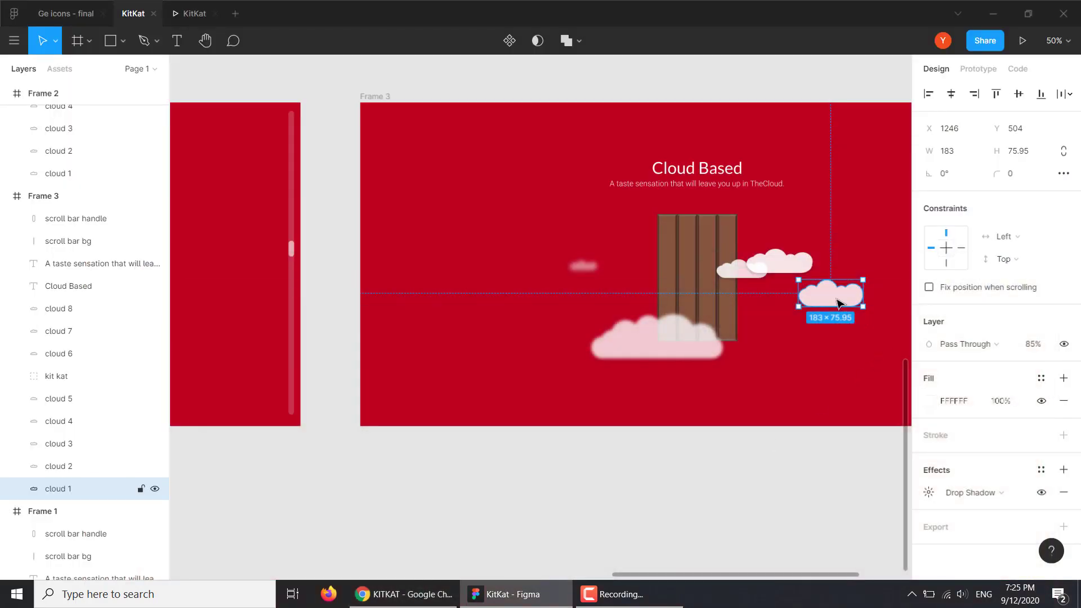
{"action": "left_click_drag", "start_coordinate": [837, 304], "coordinate": [851, 304]}
{"action": "left_click", "coordinate": [1033, 343]}
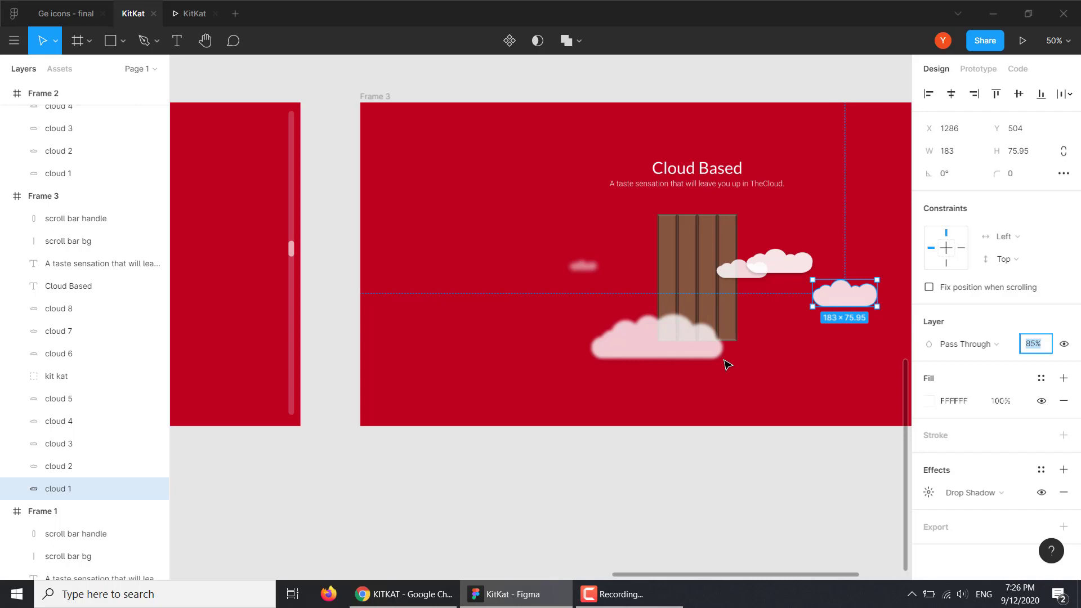
{"action": "type", "text": "0"}
{"action": "key", "text": "Return"}
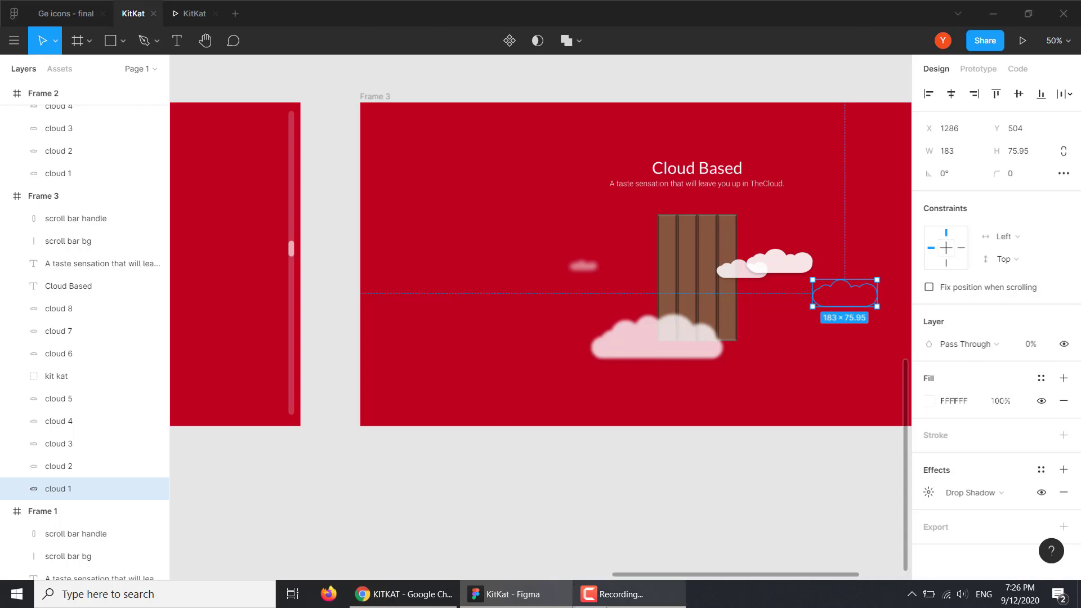
Compare Frame 3 with the live KitKat Mobile section in Chrome, then return to Figma
{"action": "left_click", "coordinate": [645, 591]}
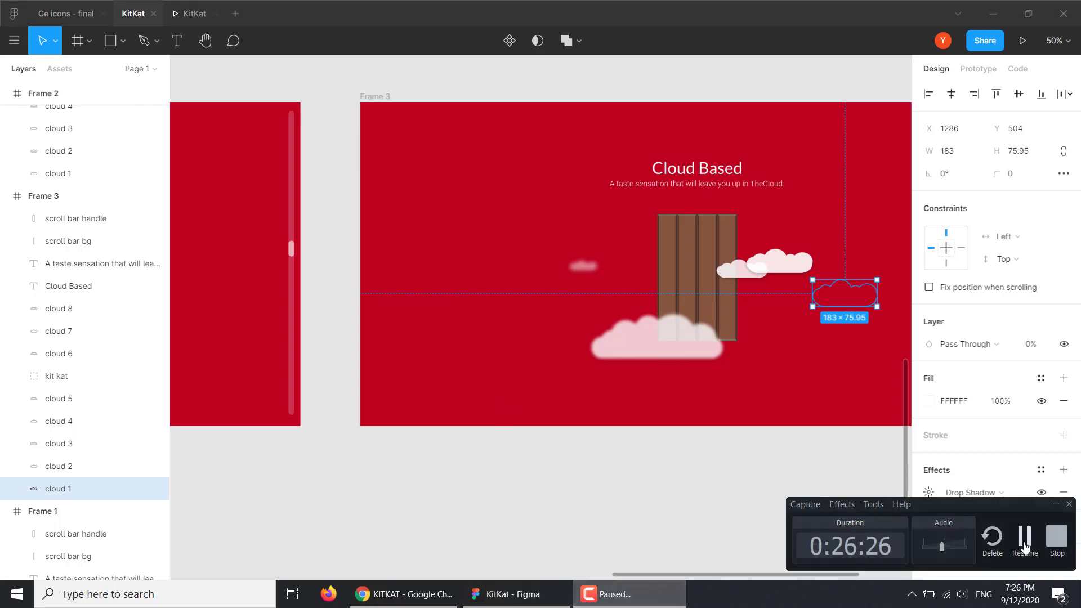
{"action": "left_click", "coordinate": [620, 594]}
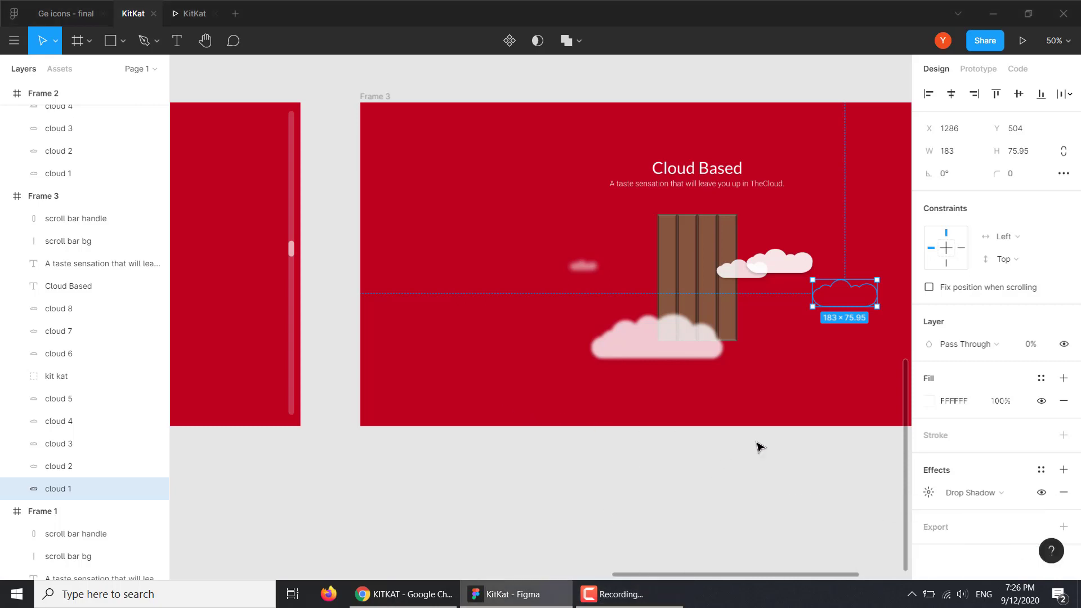
{"action": "left_click_drag", "start_coordinate": [694, 444], "coordinate": [556, 431]}
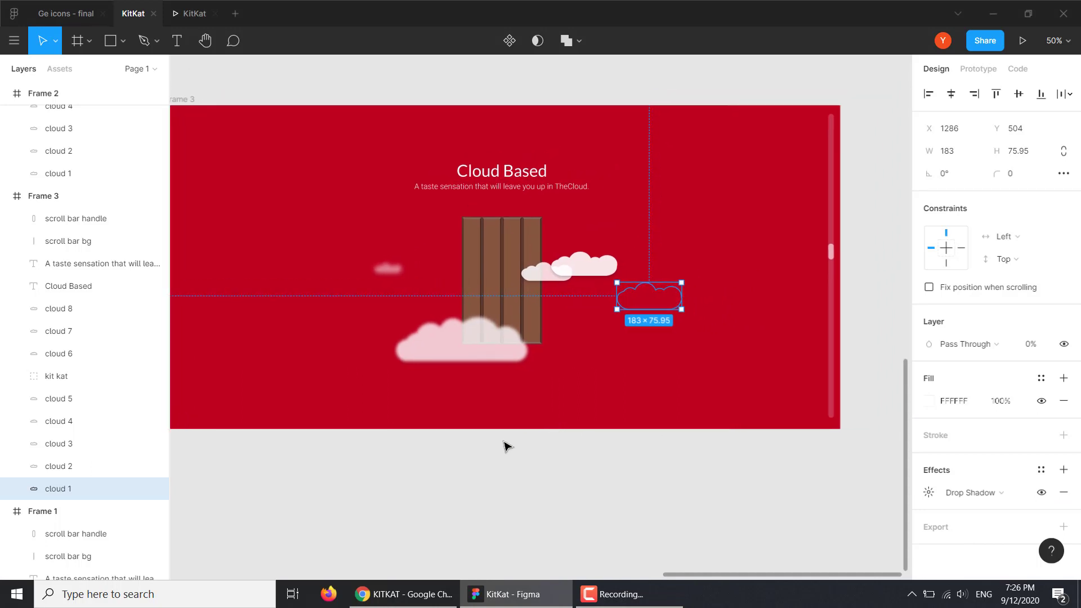
{"action": "left_click", "coordinate": [397, 597]}
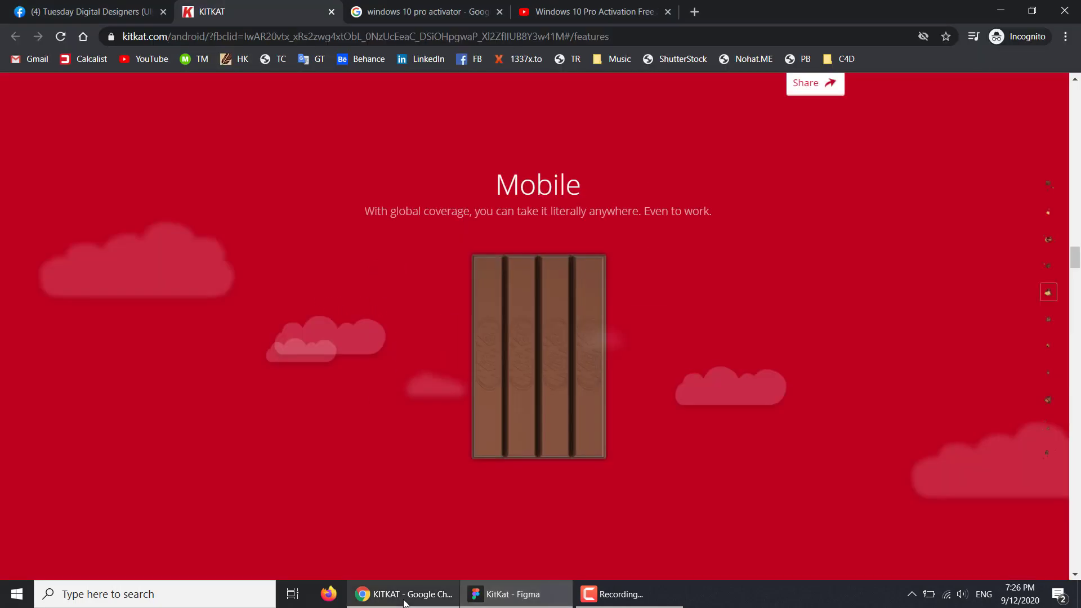
{"action": "left_click", "coordinate": [404, 601]}
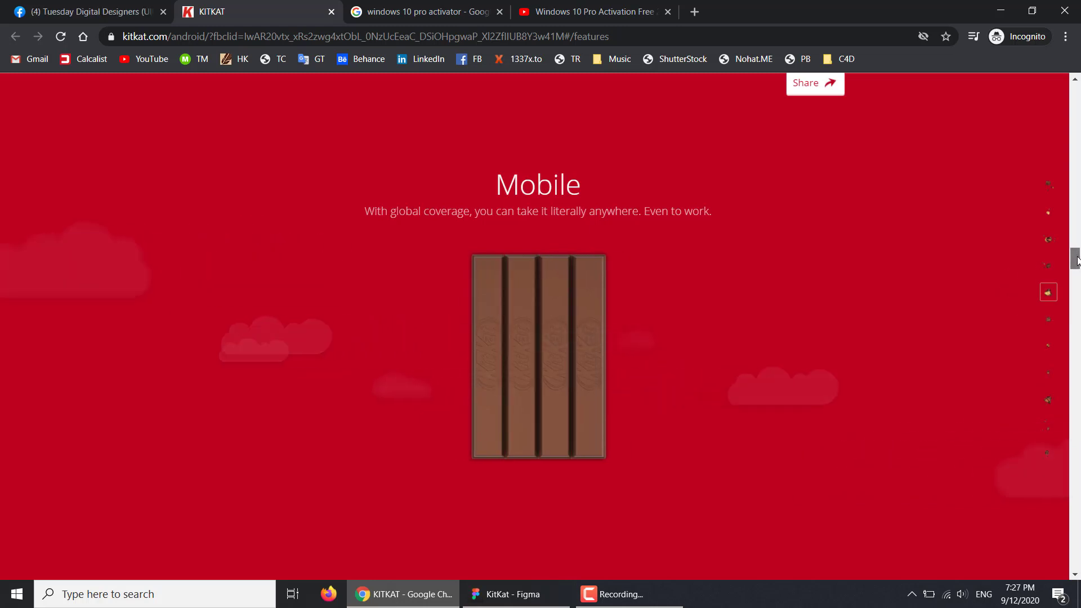
{"action": "left_click", "coordinate": [509, 593]}
Move cloud 2 beside the cloud right of the bar and make it fully transparent
{"action": "left_click", "coordinate": [394, 594]}
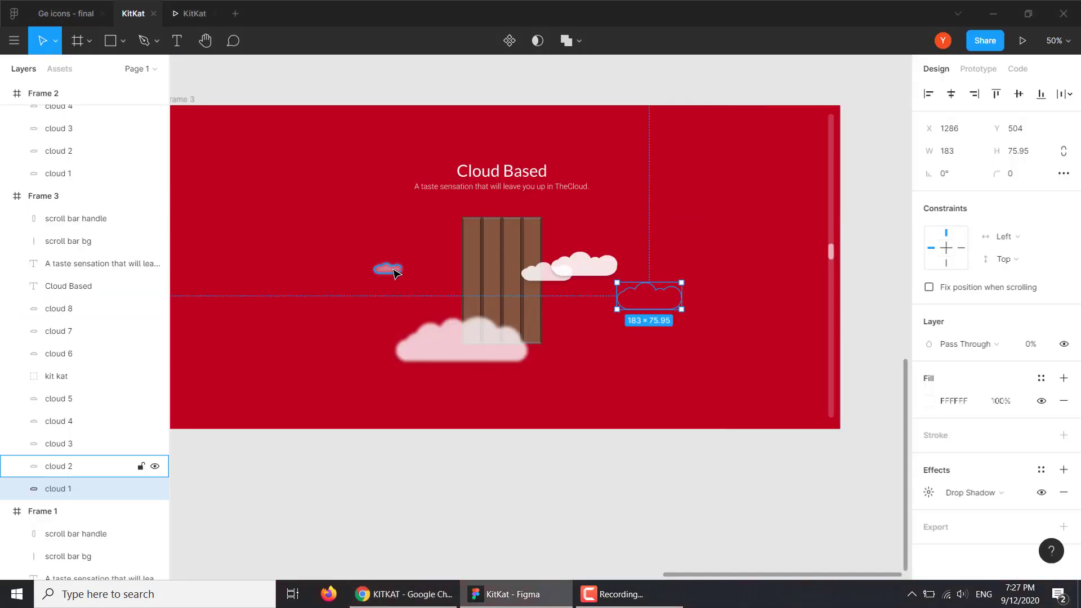
{"action": "left_click_drag", "start_coordinate": [392, 272], "coordinate": [638, 268]}
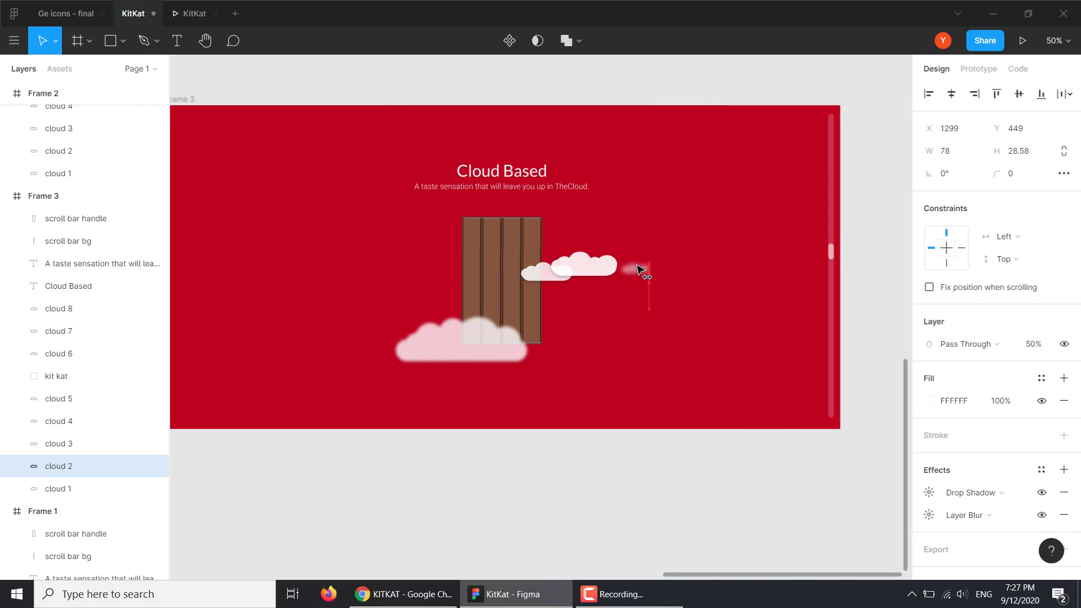
{"action": "left_click", "coordinate": [1034, 344]}
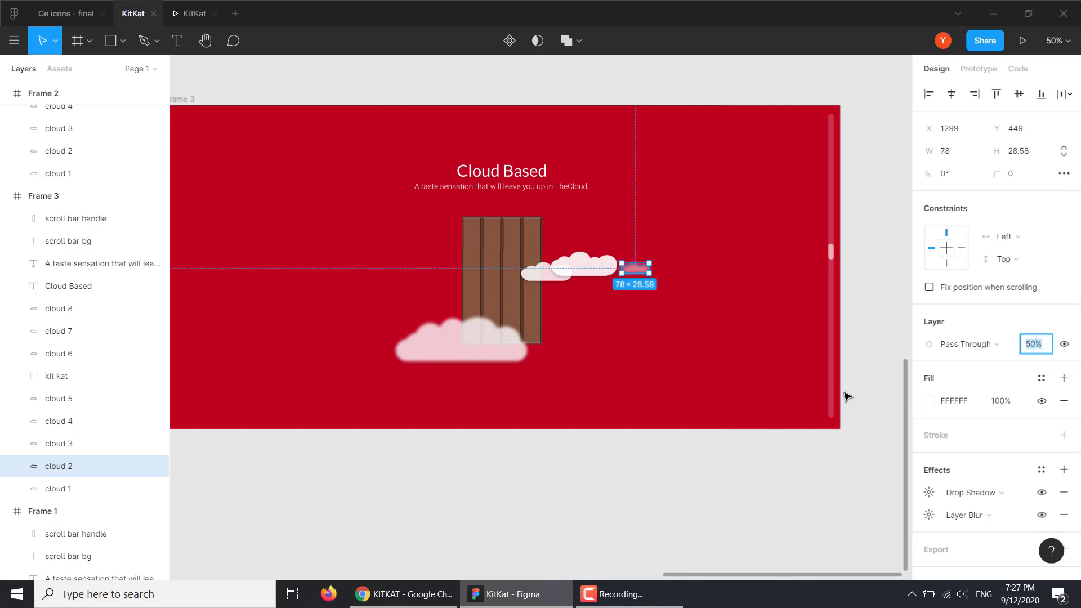
{"action": "type", "text": "0"}
{"action": "key", "text": "Return"}
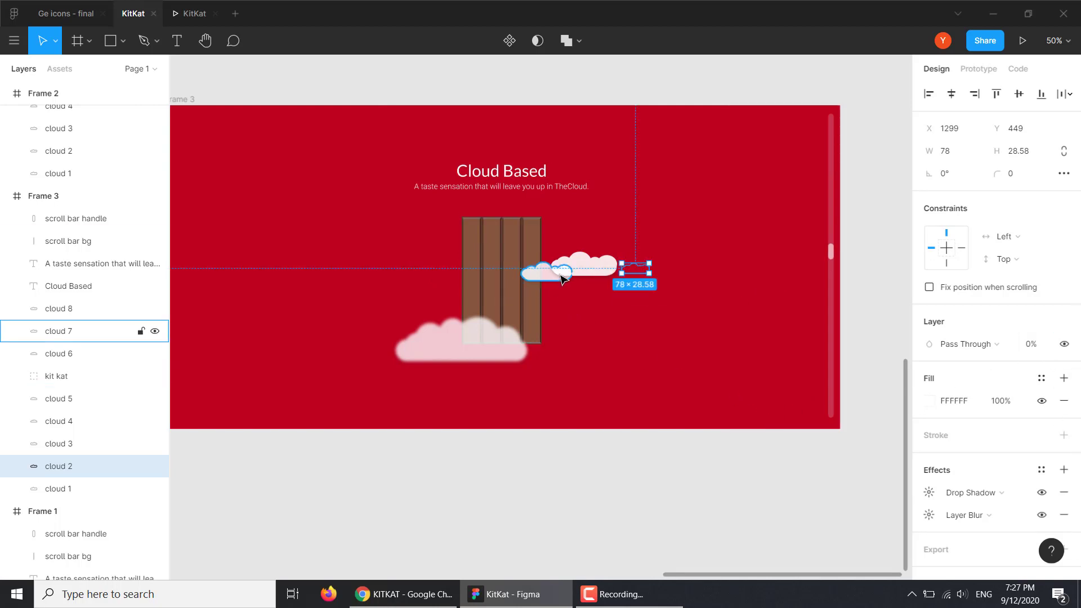
Move clouds 7 and 8 left of the KitKat bar, shifting cloud 8 further left
{"action": "left_click", "coordinate": [554, 269]}
{"action": "left_click_drag", "start_coordinate": [580, 276], "coordinate": [383, 288]}
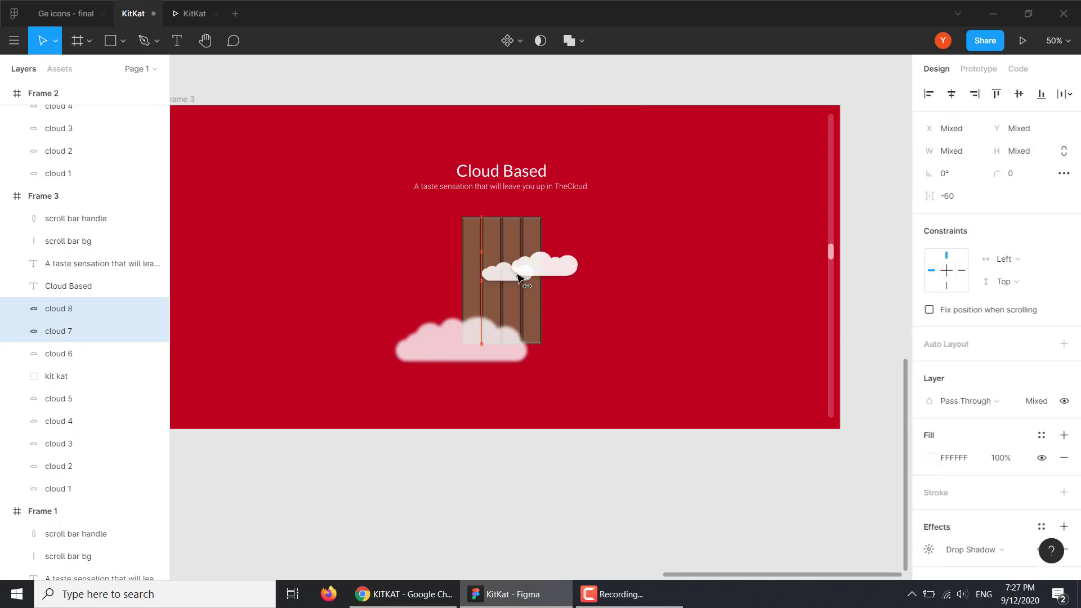
{"action": "left_click", "coordinate": [367, 316]}
{"action": "left_click", "coordinate": [385, 265]}
{"action": "left_click_drag", "start_coordinate": [385, 265], "coordinate": [368, 264]}
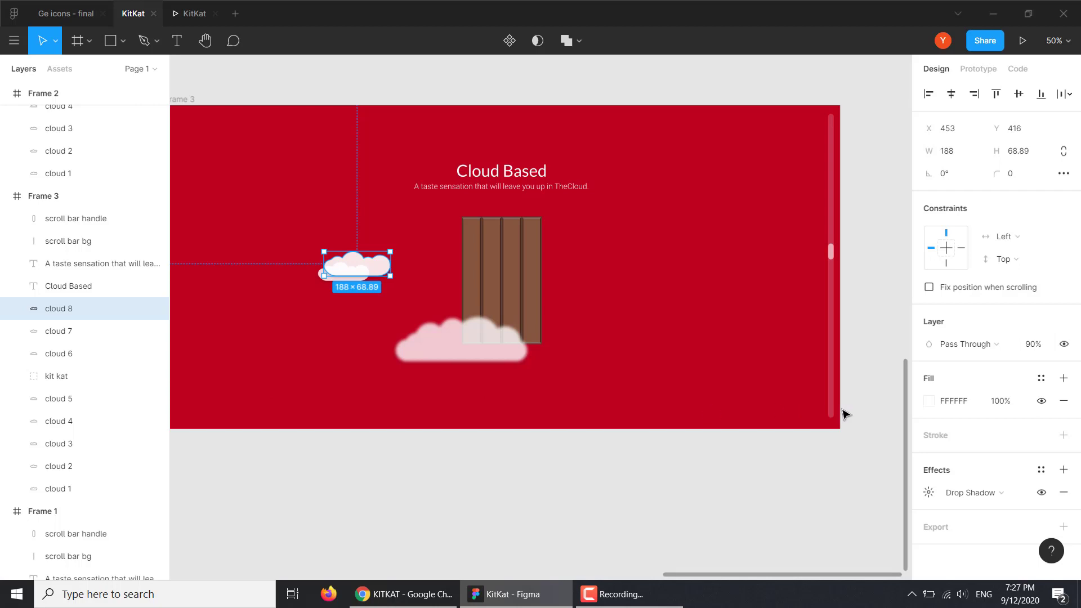
Set clouds 8 and 7 to 0% opacity
{"action": "left_click", "coordinate": [1033, 344]}
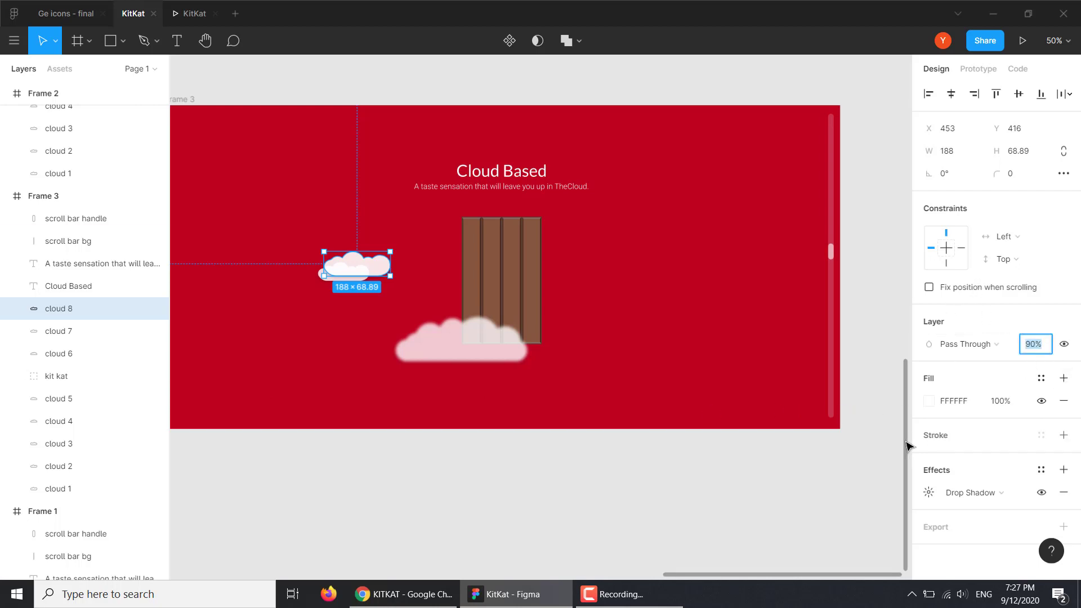
{"action": "type", "text": "0"}
{"action": "key", "text": "Return"}
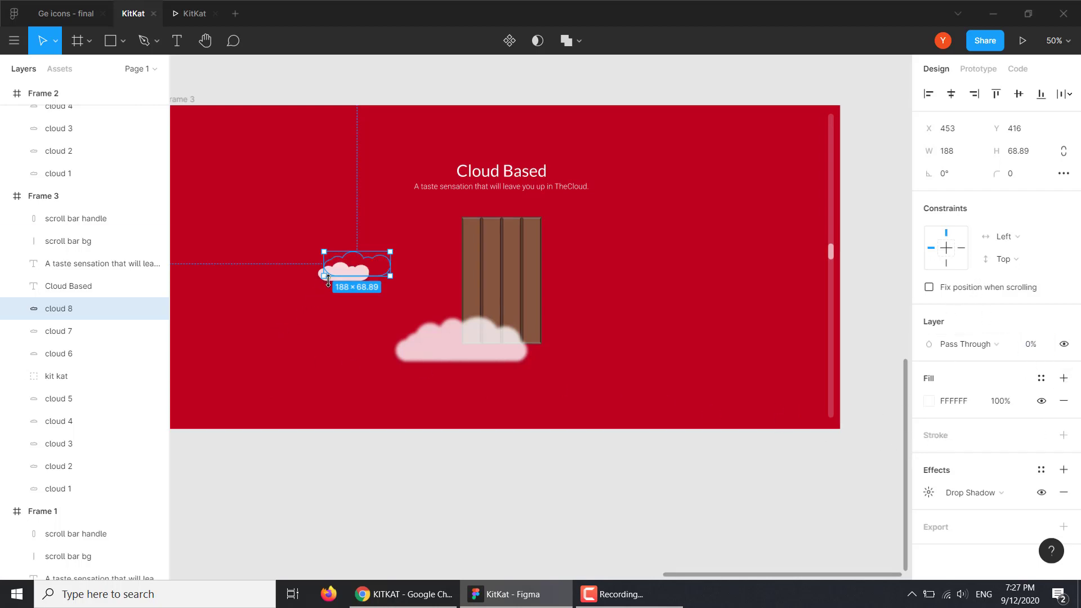
{"action": "left_click", "coordinate": [335, 304]}
{"action": "left_click", "coordinate": [341, 273]}
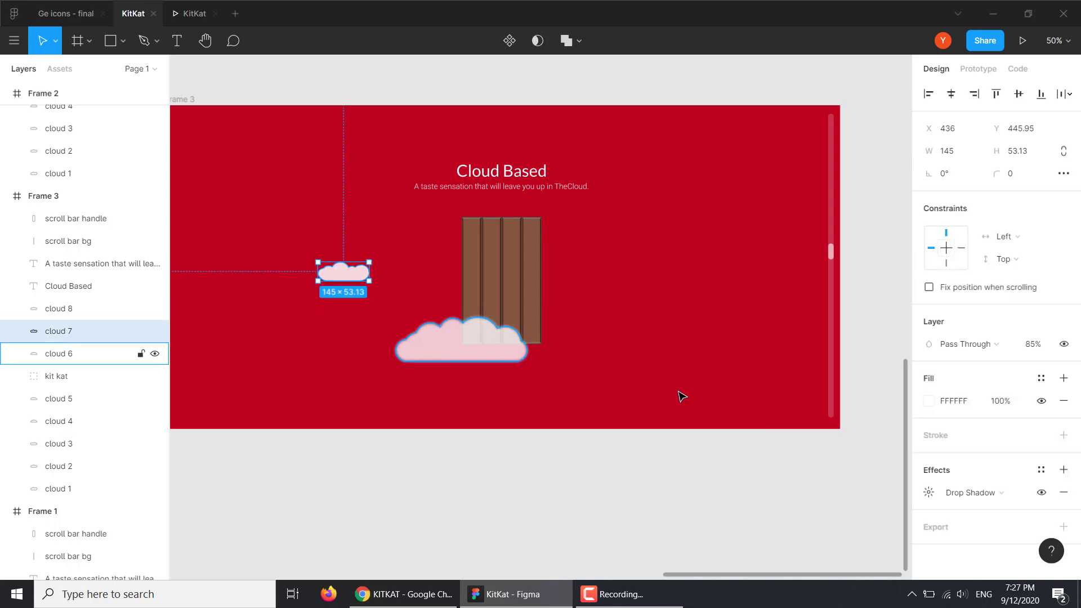
{"action": "left_click", "coordinate": [1033, 344]}
{"action": "type", "text": "0"}
{"action": "key", "text": "Return"}
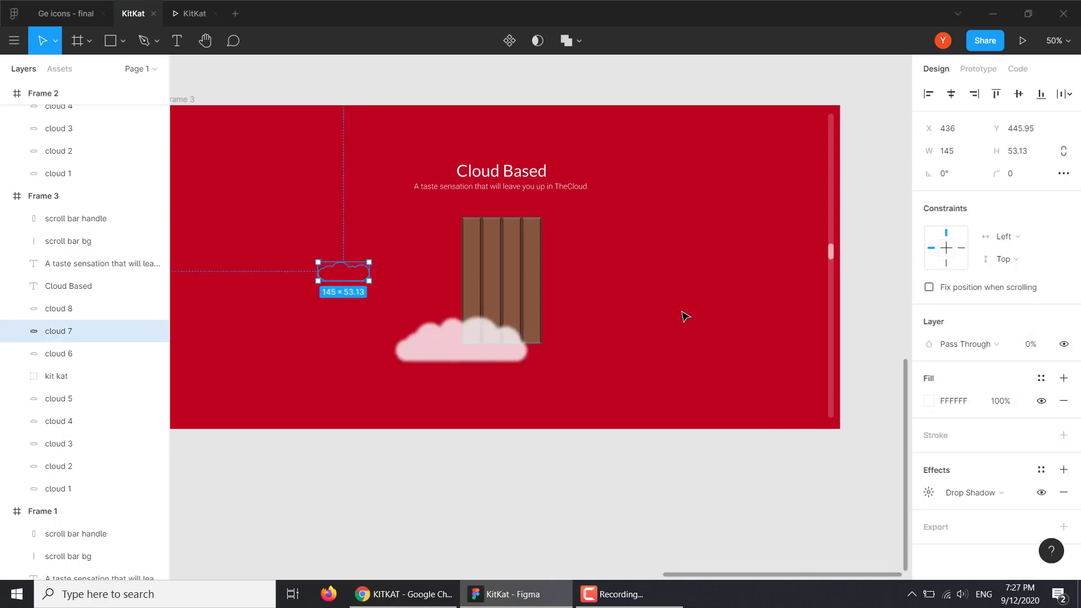
Check the live KitKat site, then undo a first attempt at moving cloud 6 out of Frame 3
{"action": "left_click", "coordinate": [402, 594]}
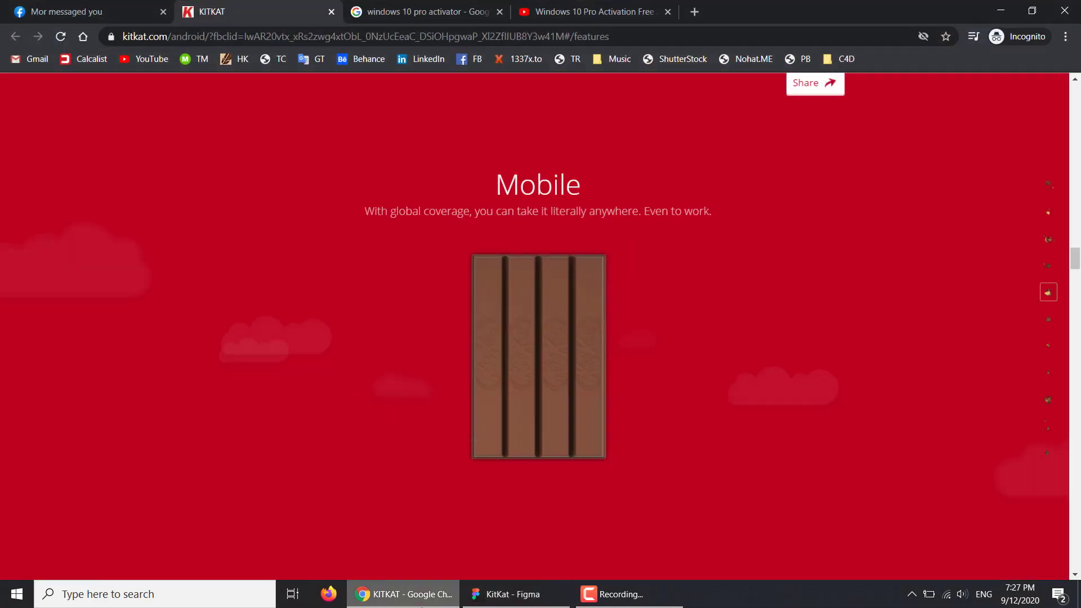
{"action": "left_click_drag", "start_coordinate": [1076, 258], "coordinate": [1077, 258]}
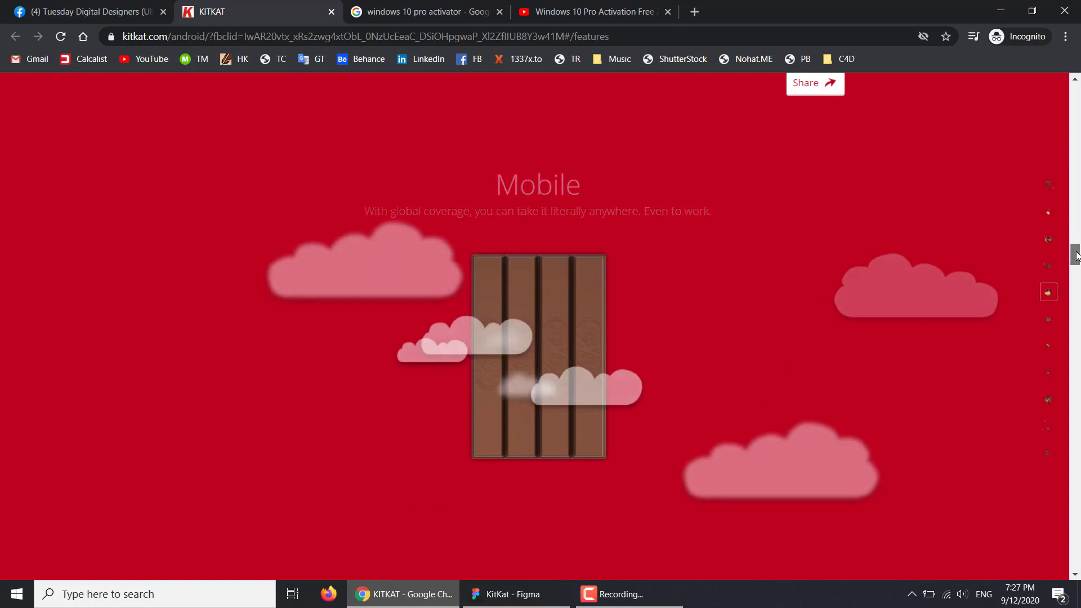
{"action": "left_click", "coordinate": [508, 588]}
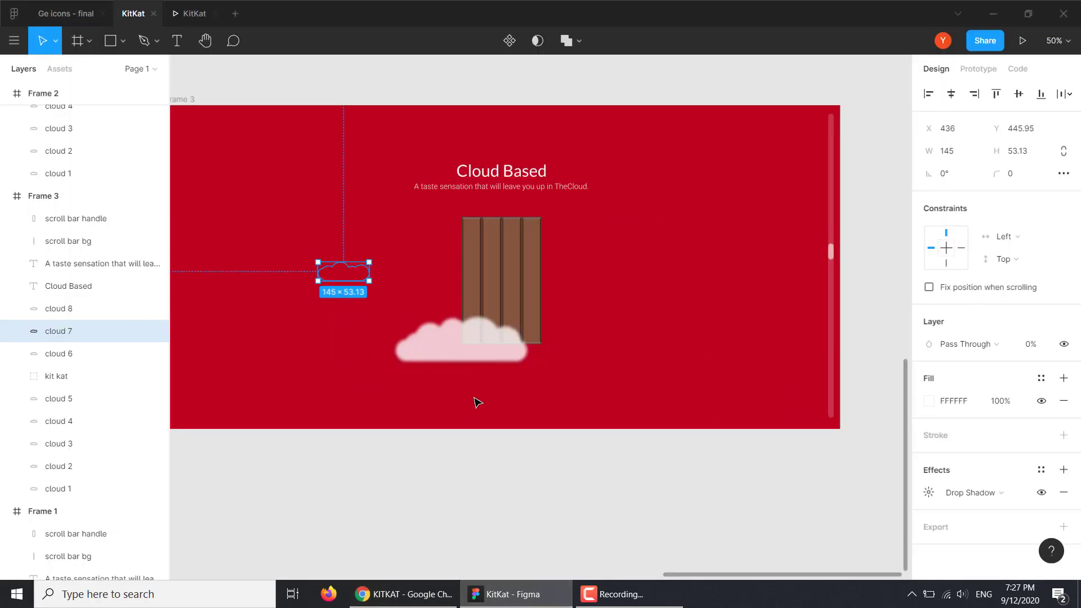
{"action": "left_click_drag", "start_coordinate": [453, 354], "coordinate": [866, 338]}
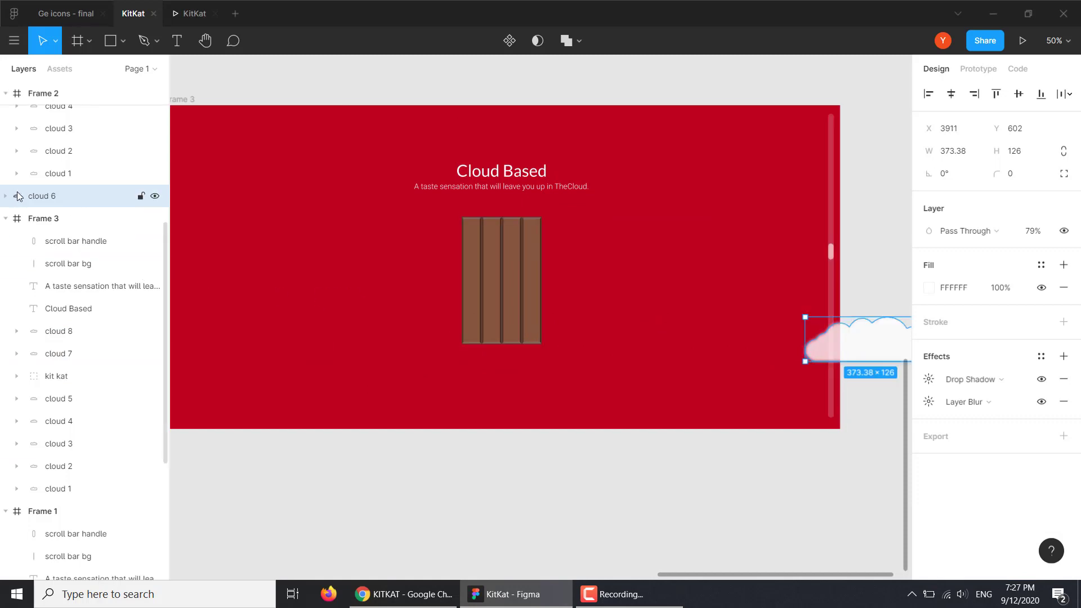
{"action": "key", "text": "ctrl+z"}
{"action": "key", "text": "ctrl+z"}
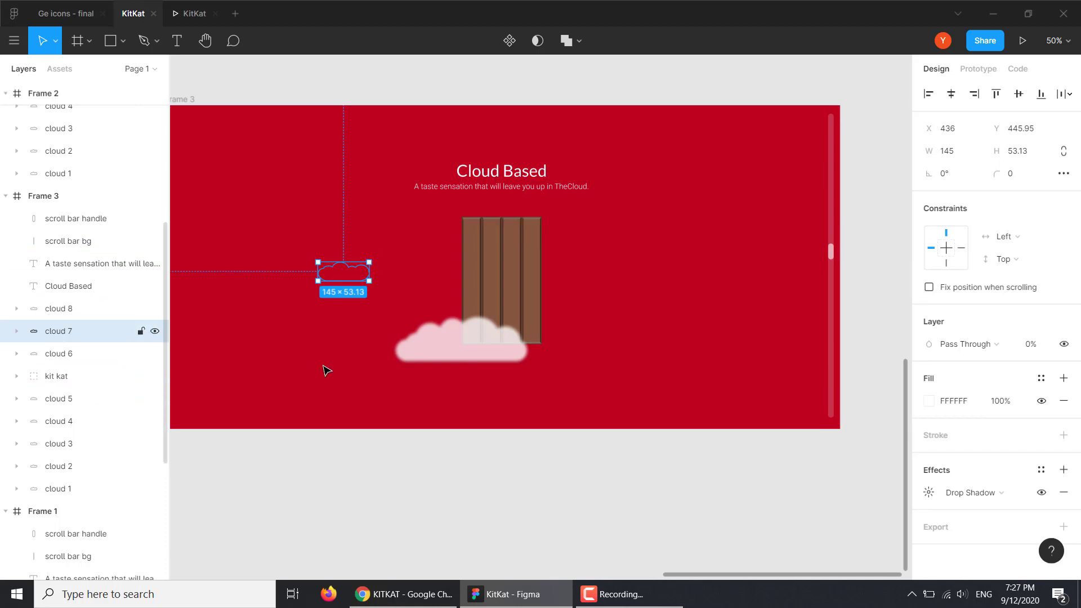
Place cloud 6 inside Frame 3 at its right edge with 0% opacity
{"action": "left_click", "coordinate": [414, 348]}
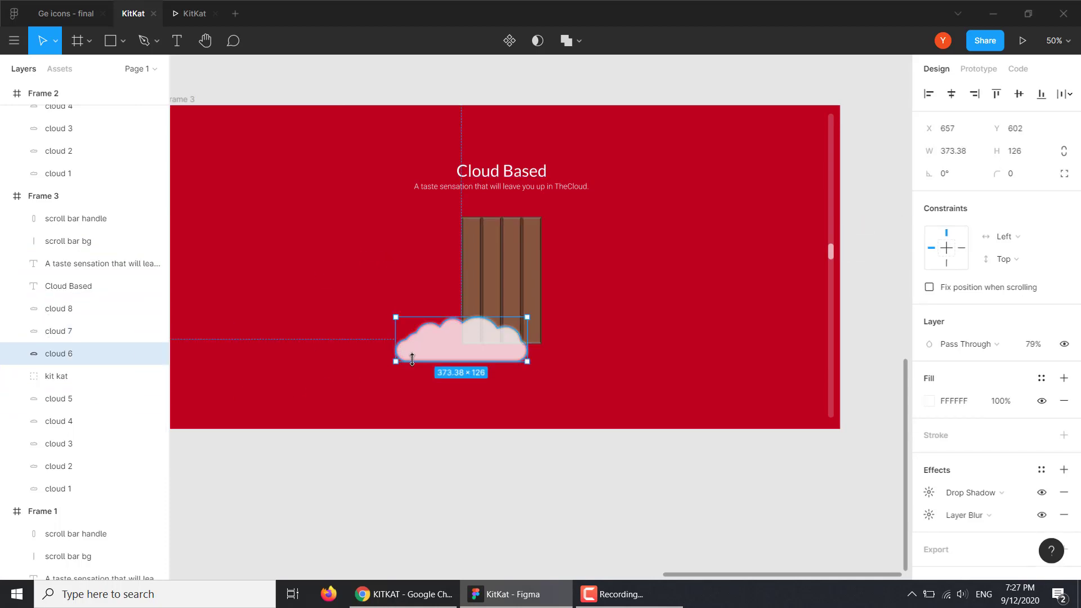
{"action": "left_click_drag", "start_coordinate": [450, 350], "coordinate": [854, 343]}
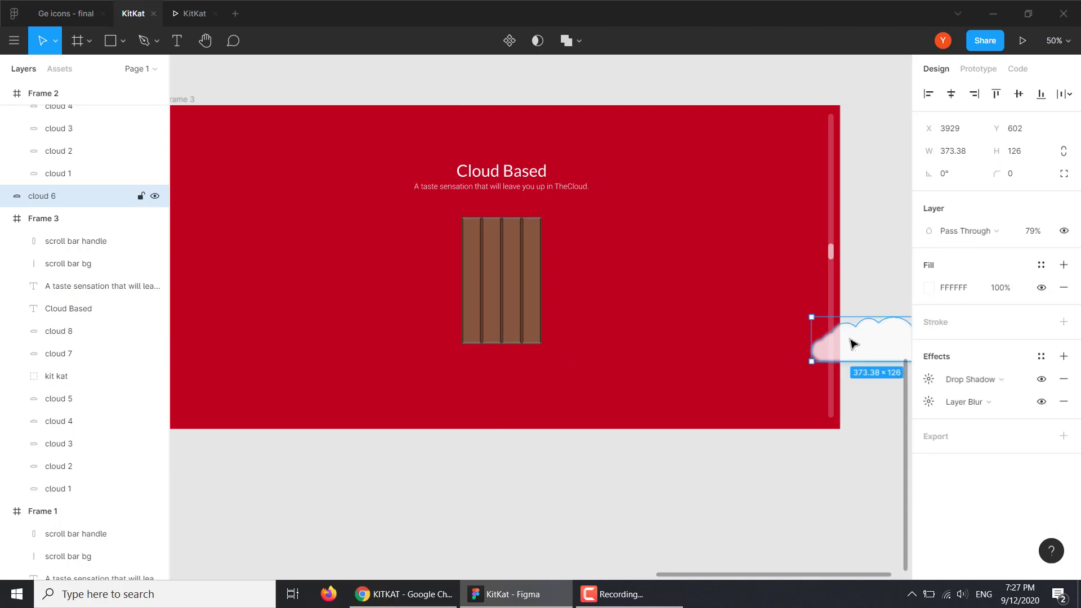
{"action": "left_click_drag", "start_coordinate": [66, 203], "coordinate": [70, 355]}
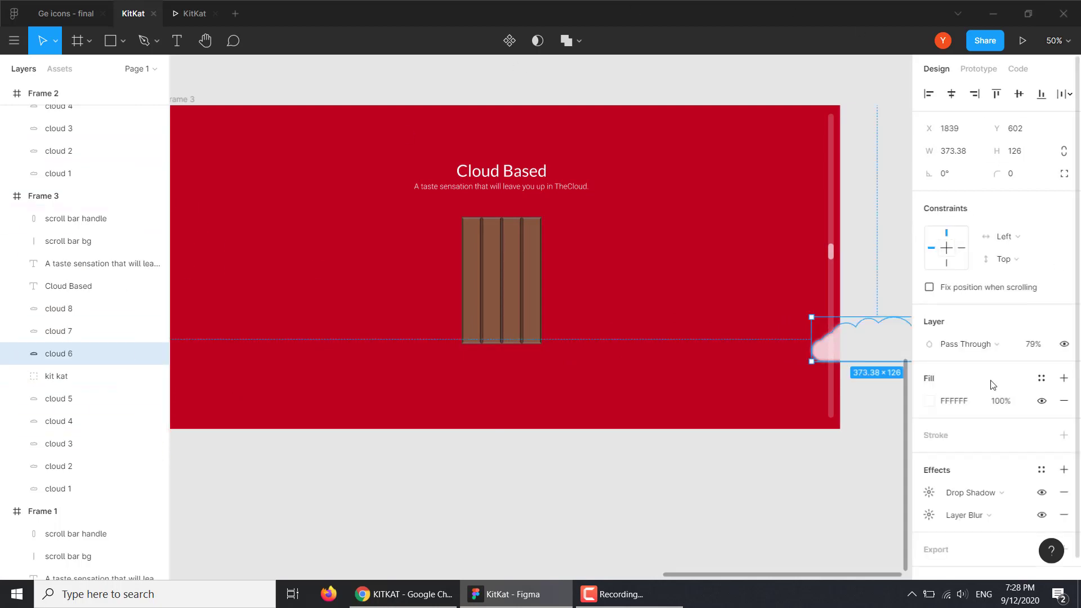
{"action": "left_click", "coordinate": [1033, 344]}
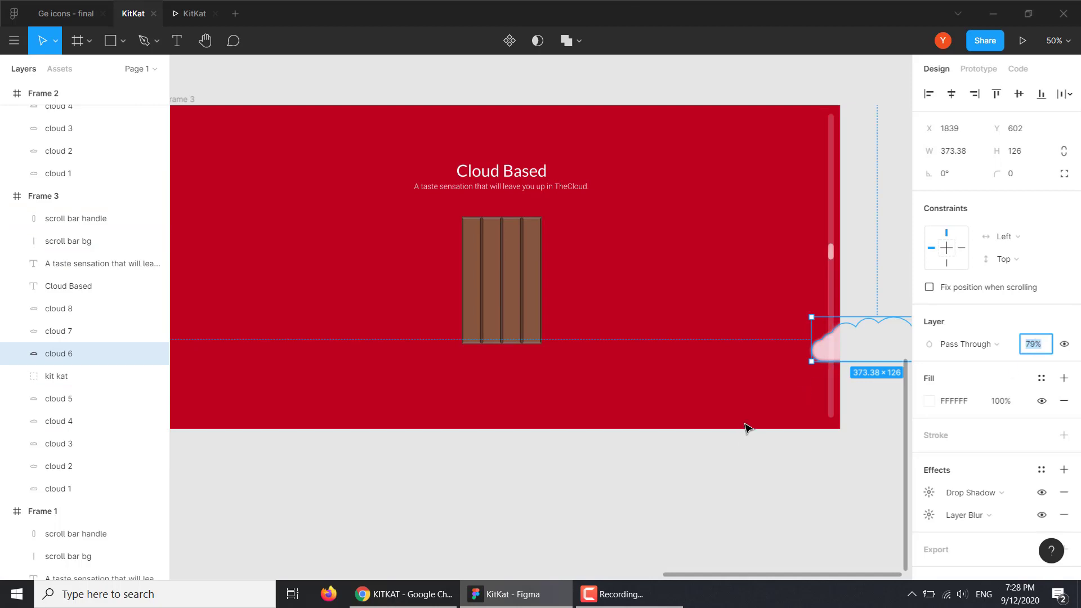
{"action": "type", "text": "0"}
{"action": "key", "text": "Return"}
{"action": "left_click", "coordinate": [699, 483]}
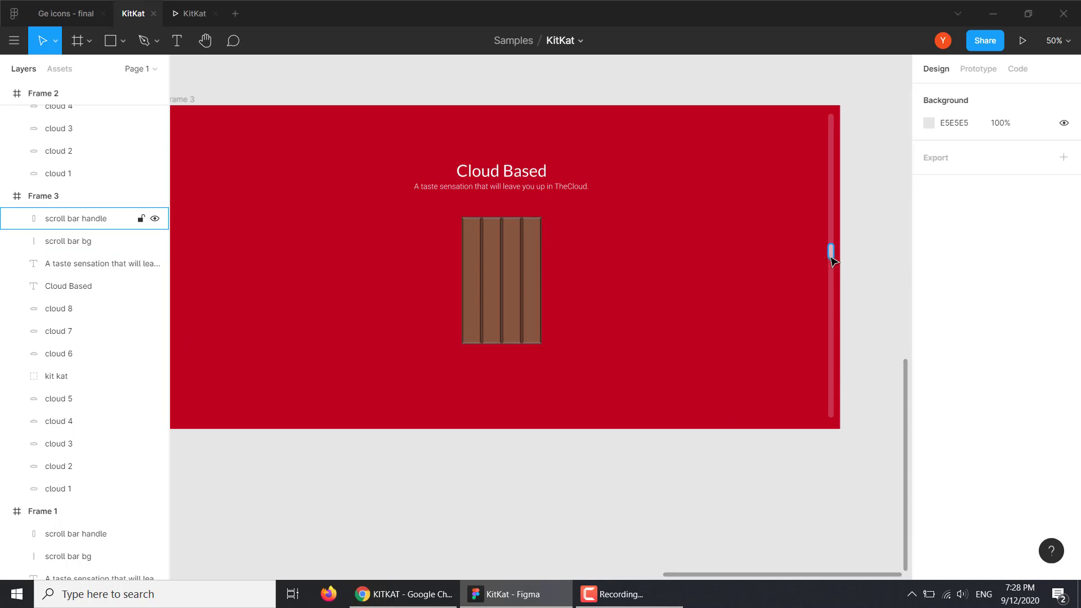
Drag Frame 3's scroll bar handle down until it is level with the KitKat bar's bottom
{"action": "left_click_drag", "start_coordinate": [831, 256], "coordinate": [826, 398]}
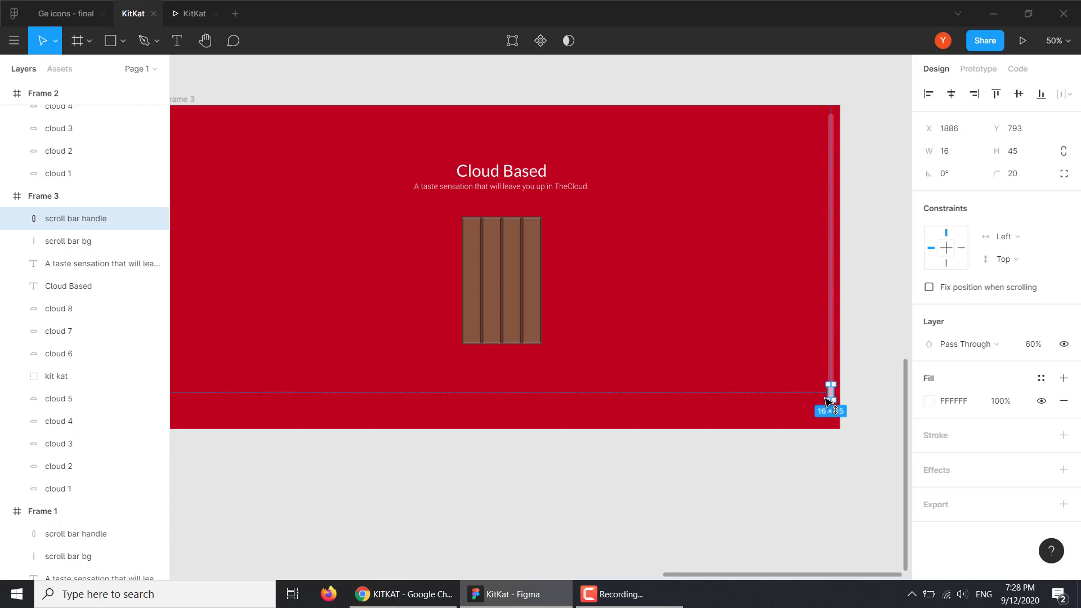
{"action": "left_click_drag", "start_coordinate": [828, 401], "coordinate": [836, 332]}
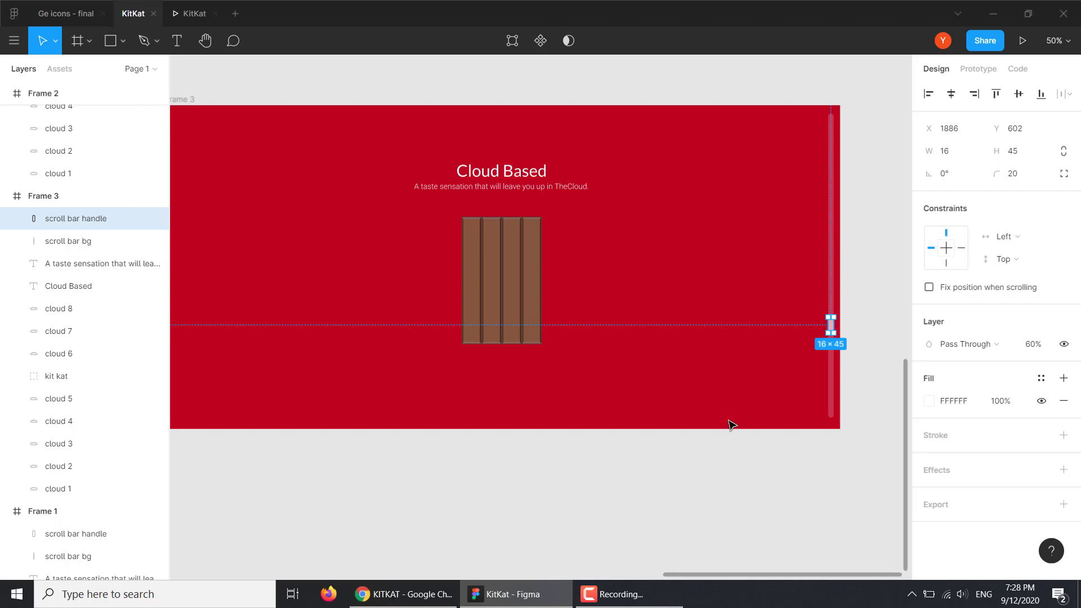
{"action": "mouse_move", "coordinate": [85, 218]}
{"action": "left_click_drag", "start_coordinate": [832, 327], "coordinate": [834, 344]}
{"action": "mouse_move", "coordinate": [331, 305]}
{"action": "left_mouse_down"}
{"action": "mouse_move", "coordinate": [405, 278]}
{"action": "mouse_move", "coordinate": [466, 299]}
{"action": "left_mouse_up"}
{"action": "left_click", "coordinate": [282, 264]}
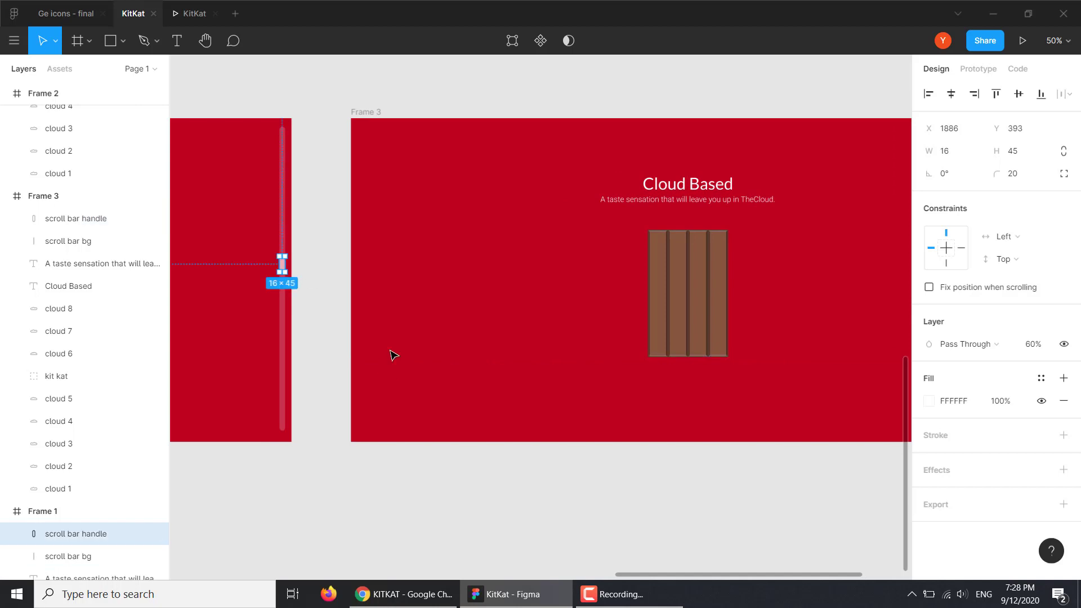
Link Frame 1's scroll bar handle to Frame 3 with an On Drag trigger and Smart Animate
{"action": "left_click", "coordinate": [978, 68]}
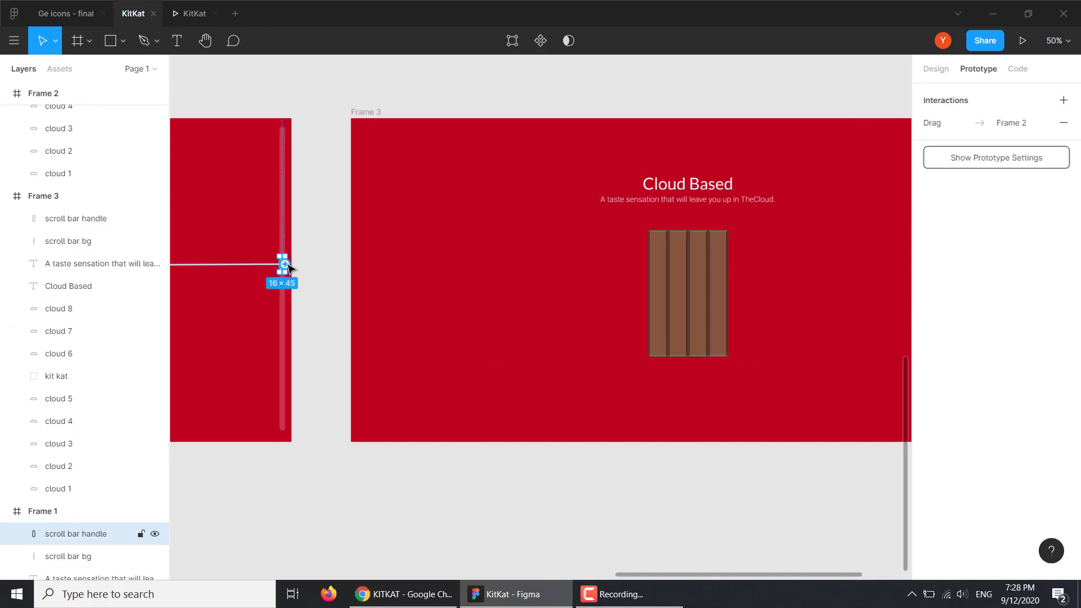
{"action": "left_click_drag", "start_coordinate": [285, 264], "coordinate": [363, 284]}
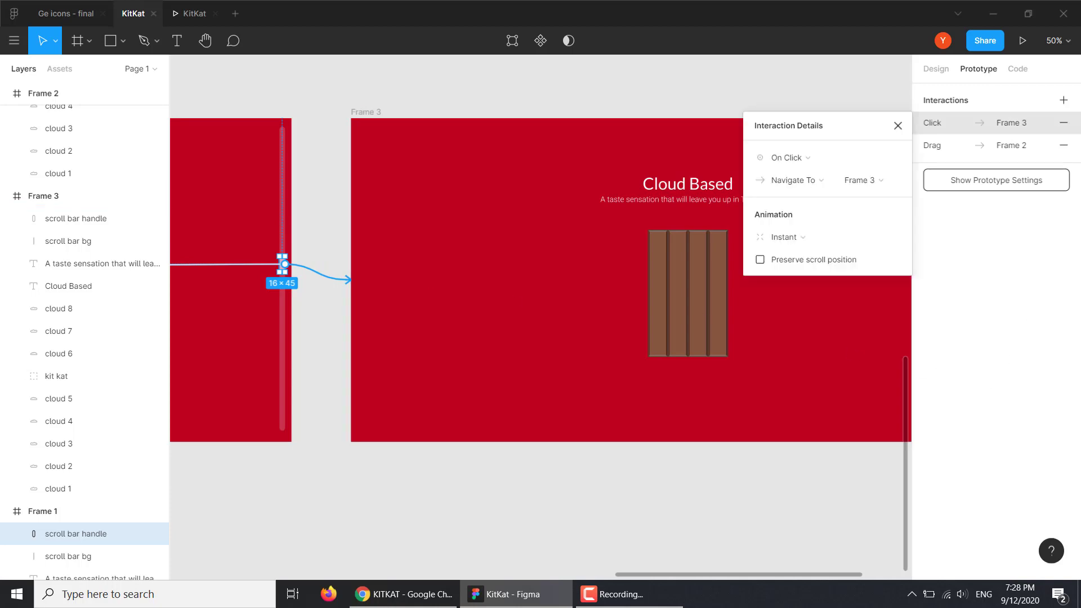
{"action": "left_click", "coordinate": [782, 158]}
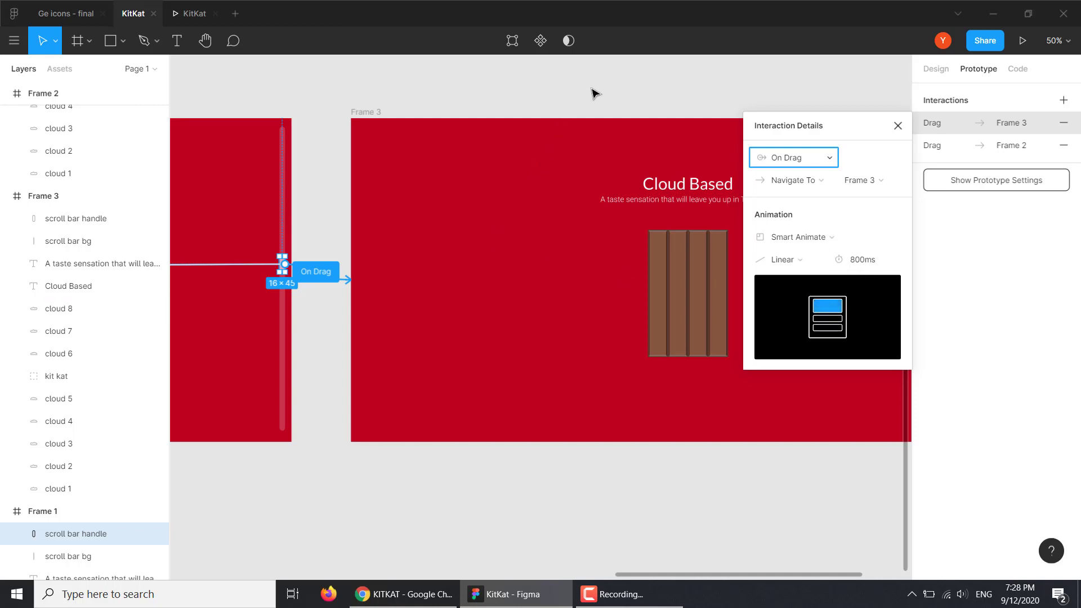
{"action": "left_click", "coordinate": [897, 125]}
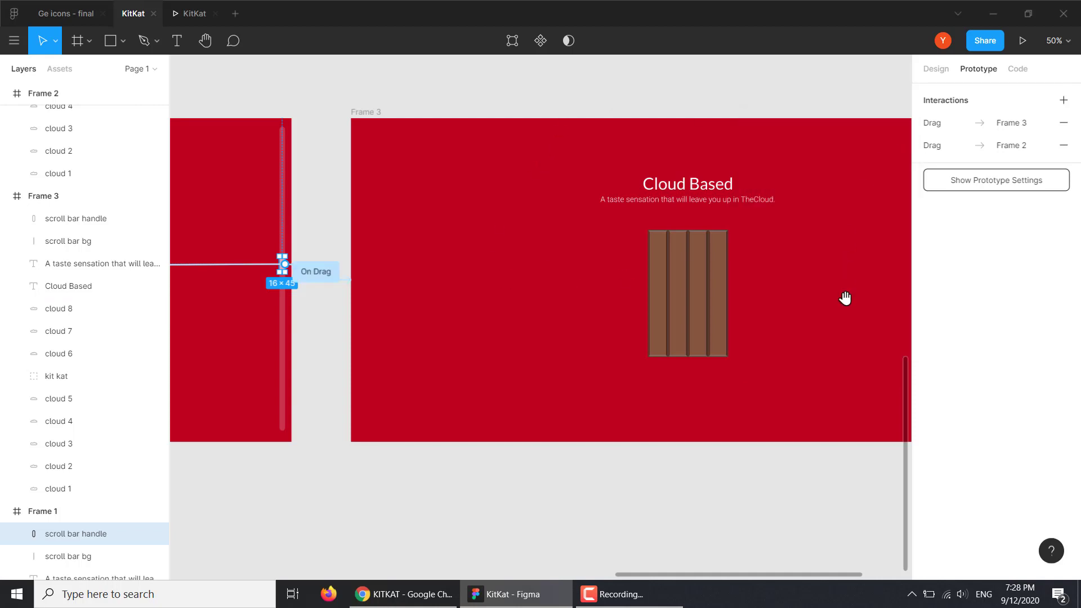
Retarget Frame 3's scroll bar handle drag interaction to navigate to Frame 1
{"action": "mouse_move", "coordinate": [779, 309]}
{"action": "left_mouse_down"}
{"action": "mouse_move", "coordinate": [637, 309]}
{"action": "mouse_move", "coordinate": [456, 275]}
{"action": "left_mouse_up"}
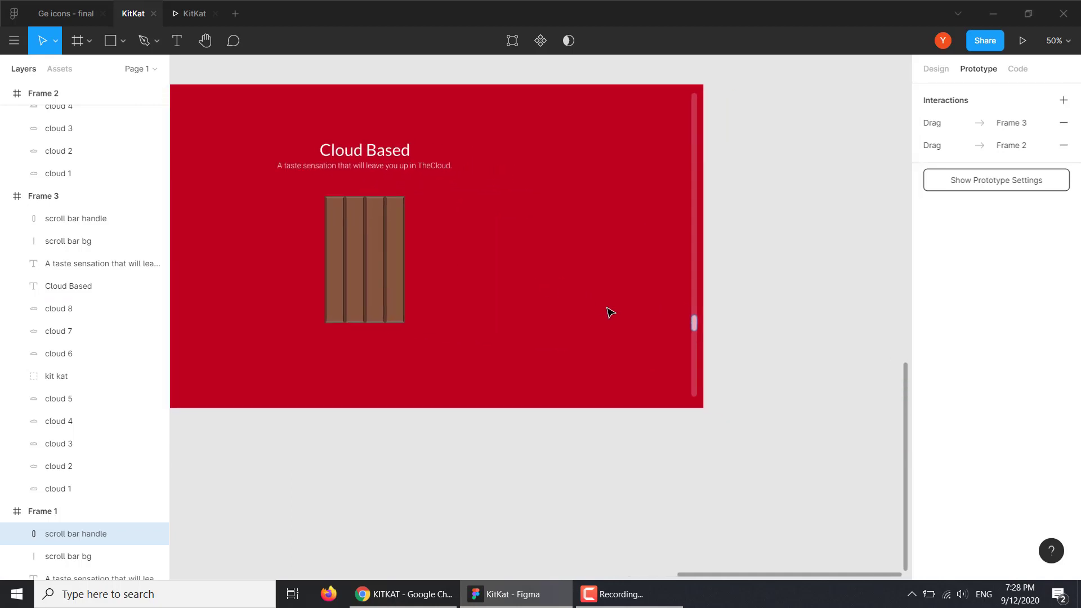
{"action": "left_click", "coordinate": [695, 323]}
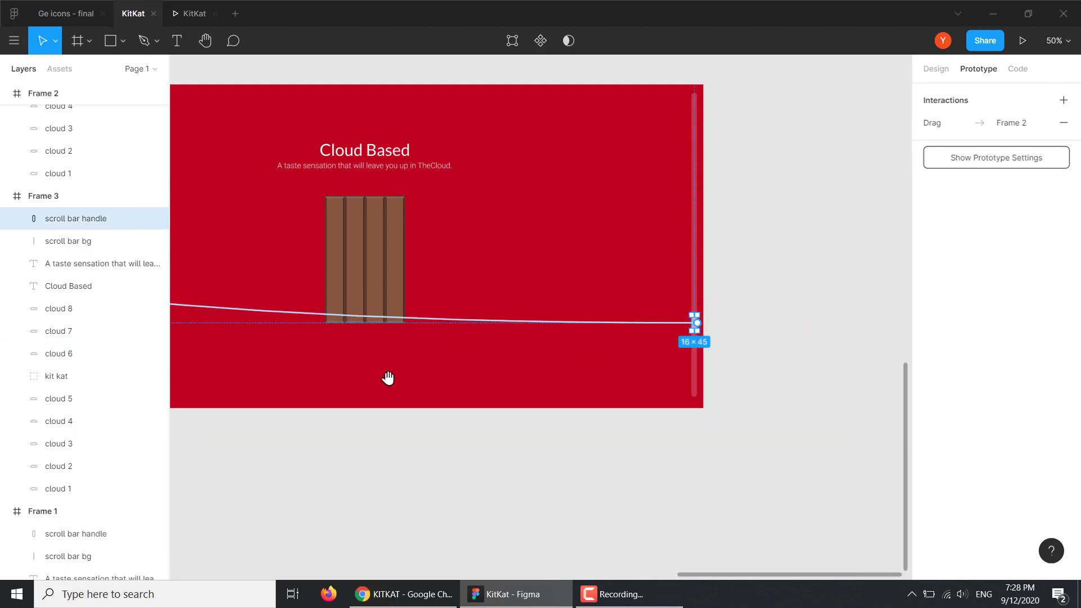
{"action": "scroll", "coordinate": [619, 371], "scroll_direction": "left", "scroll_amount": 5}
{"action": "scroll", "coordinate": [711, 352], "scroll_direction": "left", "scroll_amount": 2}
{"action": "scroll", "coordinate": [487, 363], "scroll_direction": "left", "scroll_amount": 3}
{"action": "scroll", "coordinate": [488, 363], "scroll_direction": "right", "scroll_amount": 6}
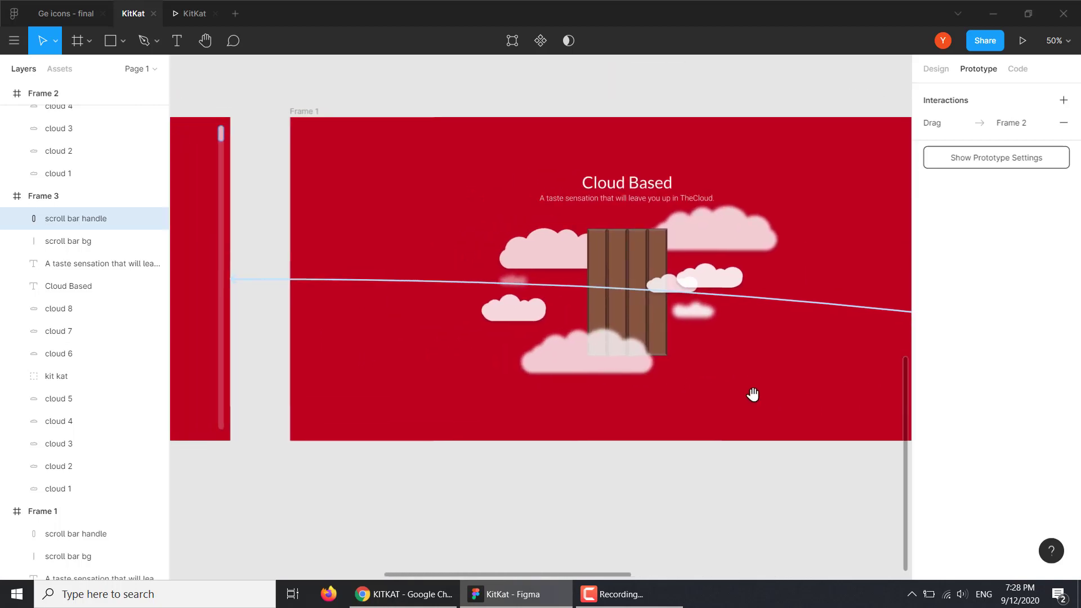
{"action": "left_click", "coordinate": [244, 281]}
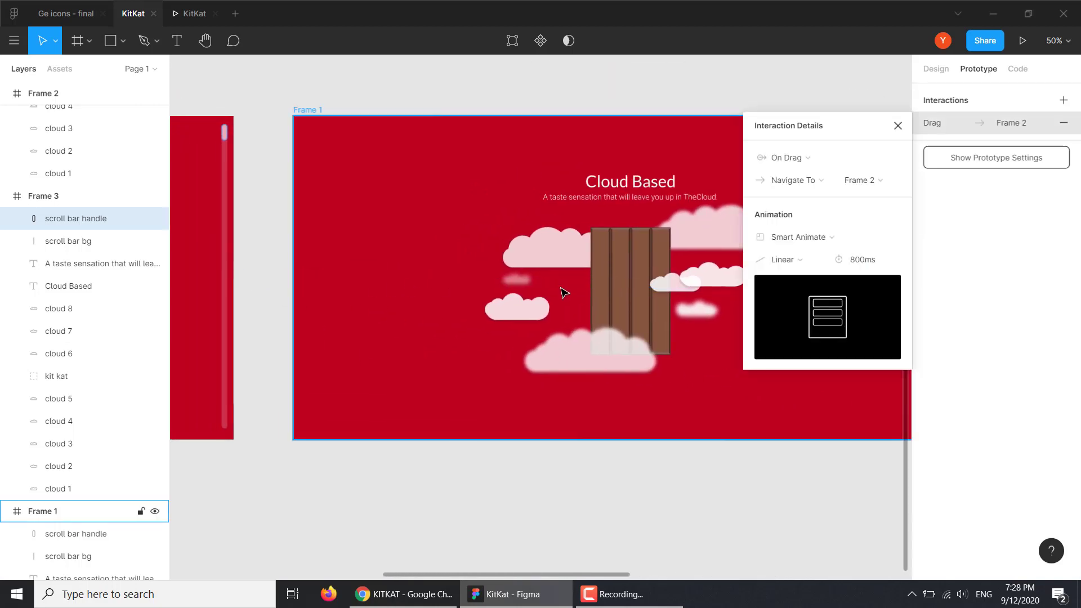
{"action": "left_click_drag", "start_coordinate": [564, 292], "coordinate": [568, 294]}
{"action": "left_click_drag", "start_coordinate": [771, 479], "coordinate": [73, 466]}
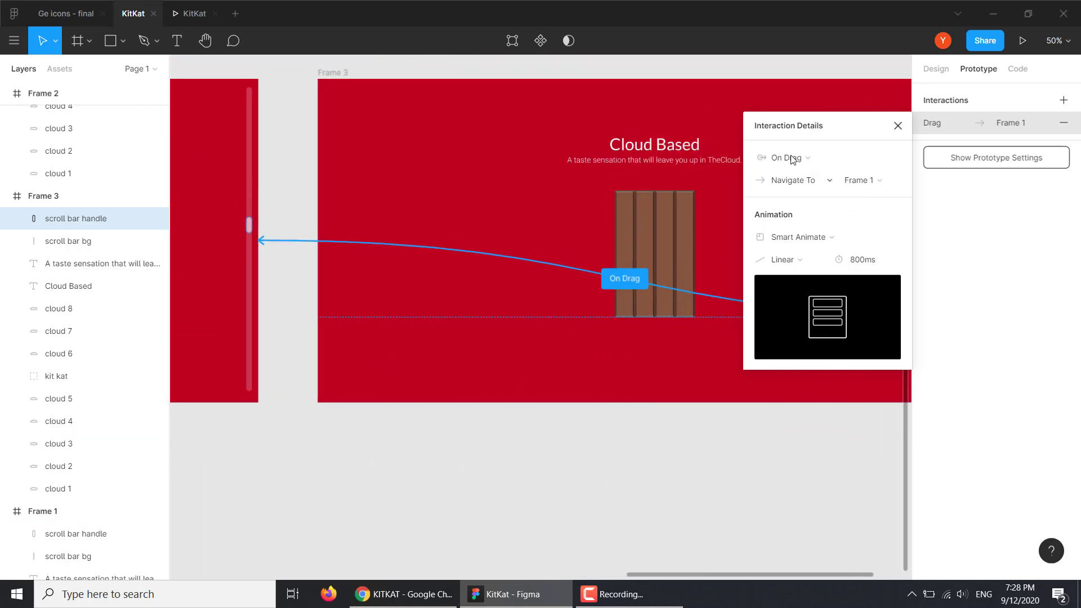
{"action": "left_click", "coordinate": [897, 126]}
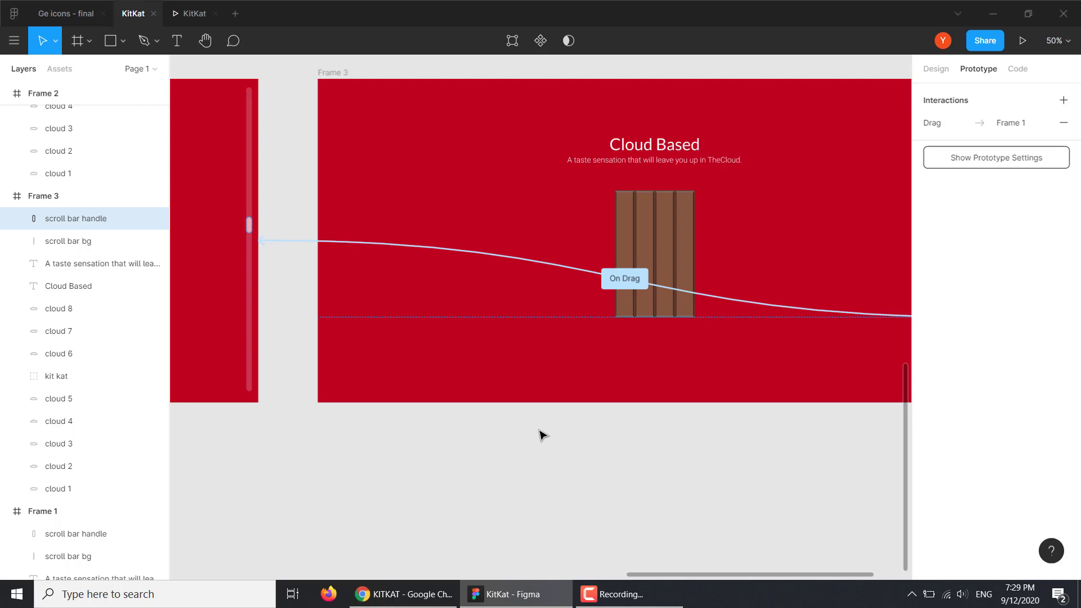
Deselect the handle and launch the prototype preview
{"action": "scroll", "coordinate": [620, 403], "scroll_direction": "right", "scroll_amount": 7}
{"action": "scroll", "coordinate": [302, 413], "scroll_direction": "left", "scroll_amount": 7}
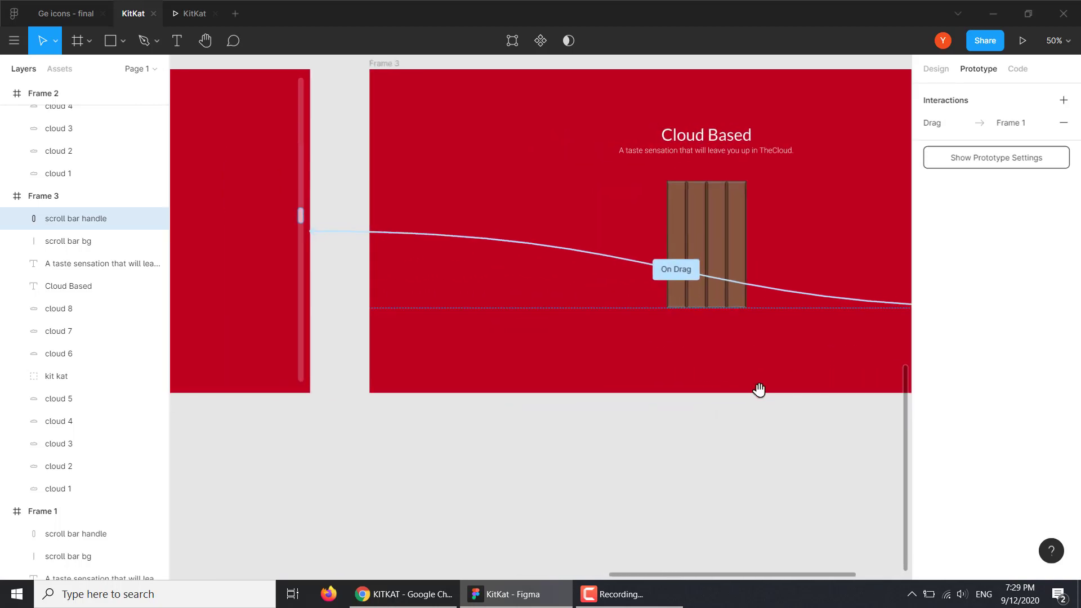
{"action": "scroll", "coordinate": [503, 447], "scroll_direction": "left", "scroll_amount": 1}
{"action": "left_click", "coordinate": [503, 448]}
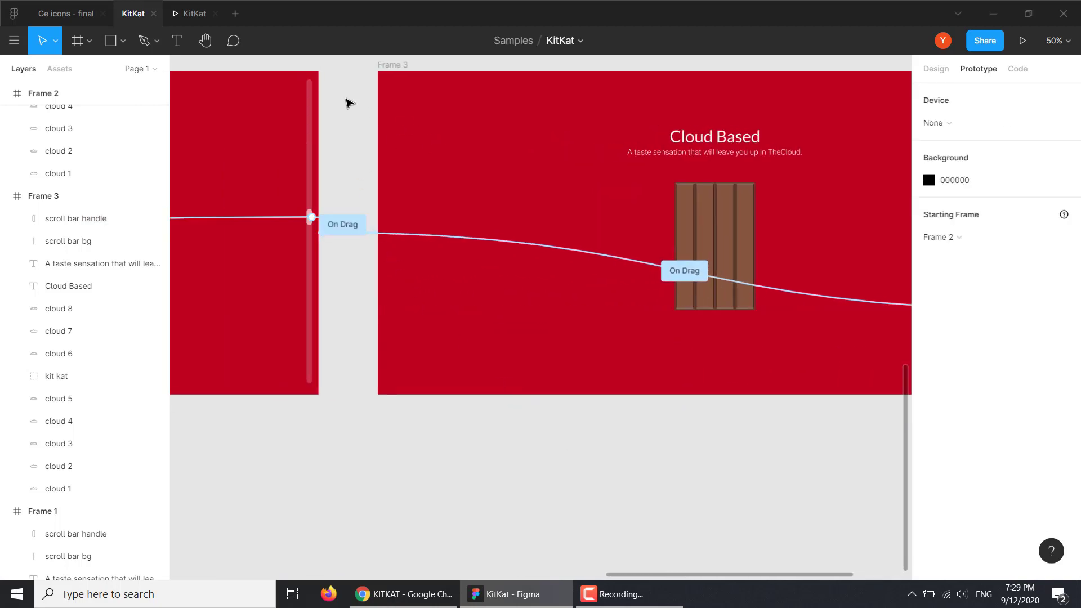
{"action": "left_click", "coordinate": [194, 13]}
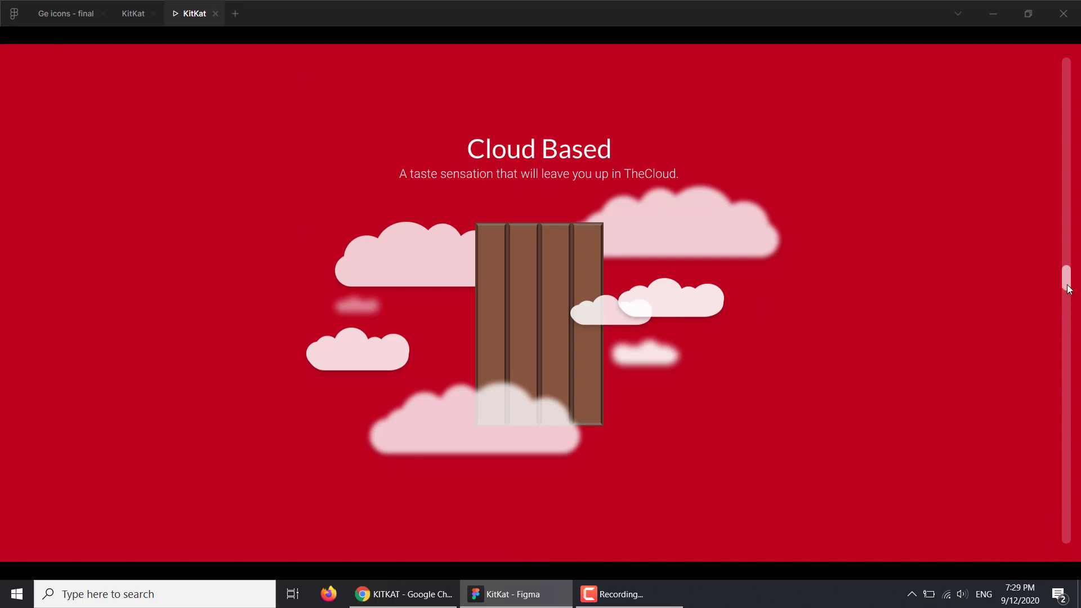
Drag the prototype's scroll bar down and back to test the Smart Animate cloud transition
{"action": "left_click_drag", "start_coordinate": [1071, 289], "coordinate": [1075, 463]}
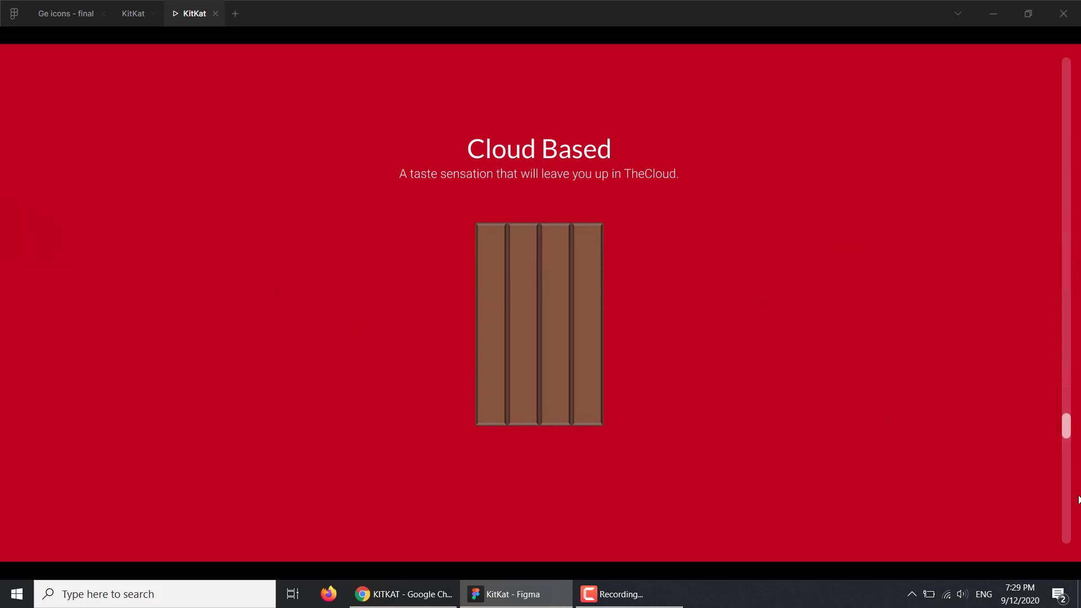
{"action": "mouse_move", "coordinate": [1066, 425]}
{"action": "left_mouse_down"}
{"action": "mouse_move", "coordinate": [1066, 315]}
{"action": "mouse_move", "coordinate": [1080, 273]}
{"action": "mouse_move", "coordinate": [1063, 248]}
{"action": "mouse_move", "coordinate": [1064, 92]}
{"action": "mouse_move", "coordinate": [1079, 67]}
{"action": "mouse_move", "coordinate": [1069, 115]}
{"action": "mouse_move", "coordinate": [1079, 436]}
{"action": "left_mouse_up"}
{"action": "mouse_move", "coordinate": [133, 13]}
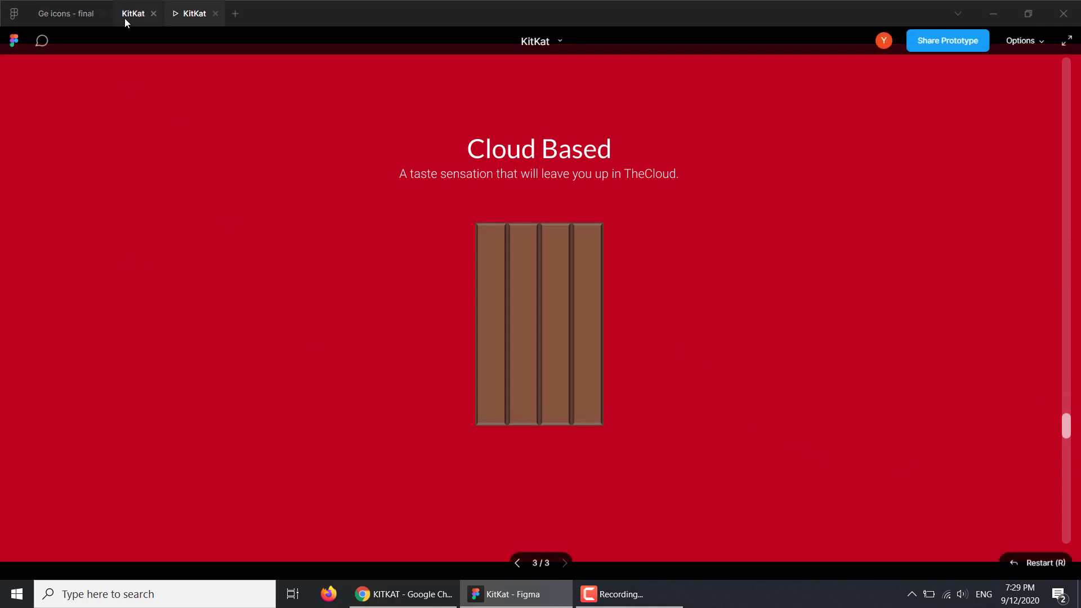
Watch the KitKat site's Mobile section split the bar into four fingers, then return to Figma
{"action": "left_click", "coordinate": [410, 598]}
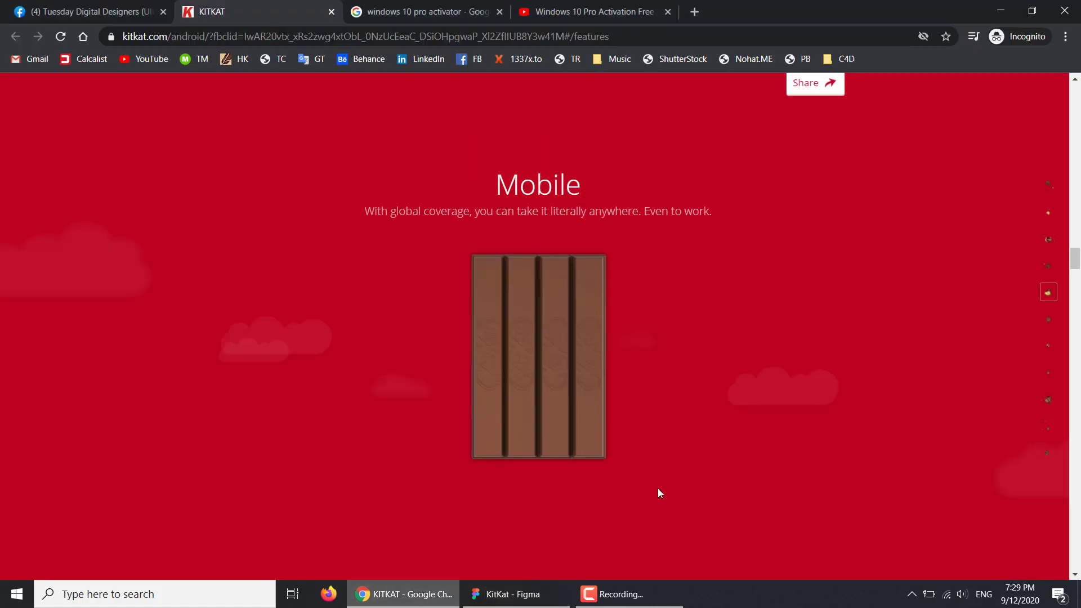
{"action": "left_click_drag", "start_coordinate": [1072, 266], "coordinate": [1078, 271]}
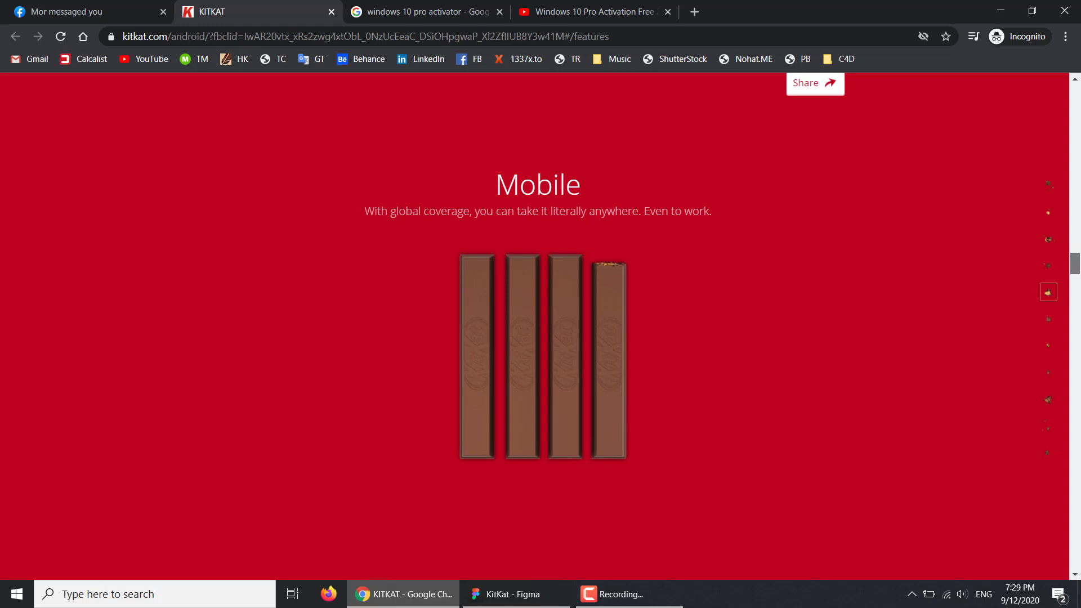
{"action": "left_click_drag", "start_coordinate": [1077, 271], "coordinate": [1077, 269]}
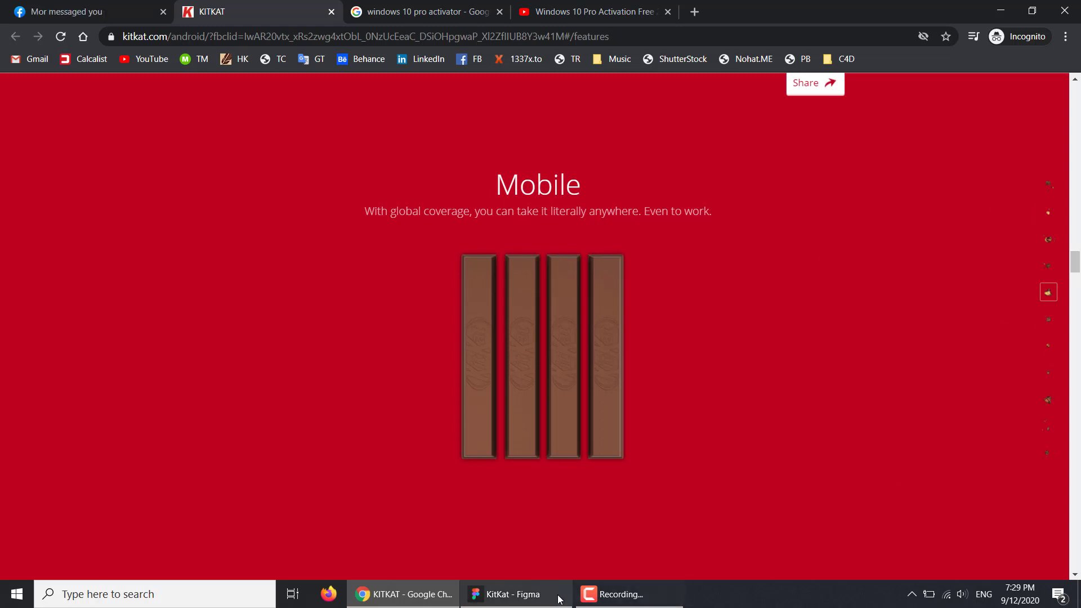
{"action": "left_click", "coordinate": [514, 594]}
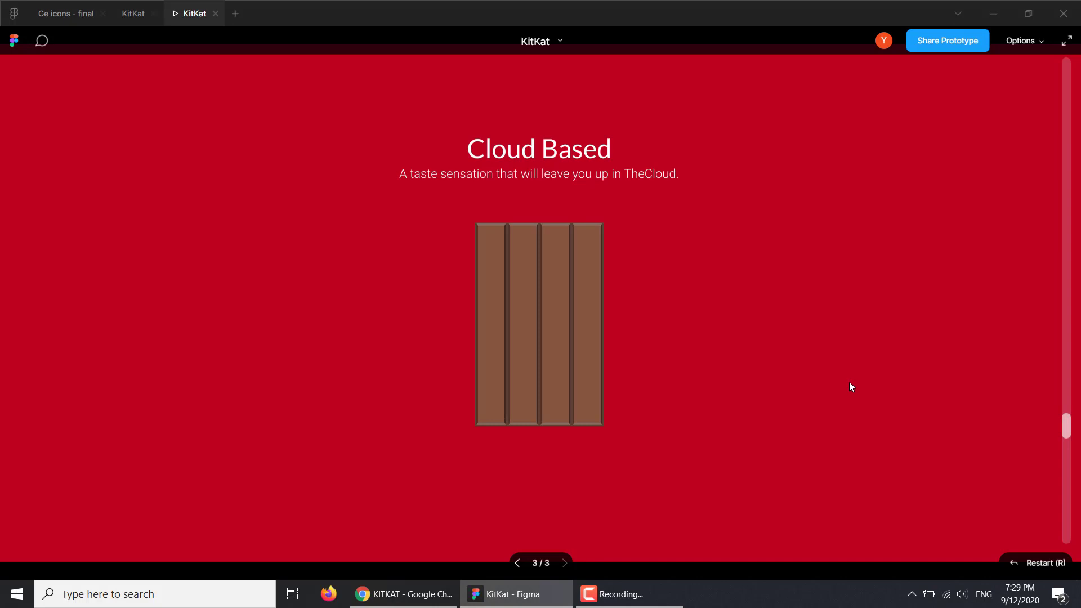
Pan the Figma canvas across Frames 2 and 3 and select Frame 1's 'Cloud Based' heading
{"action": "left_click", "coordinate": [153, 21]}
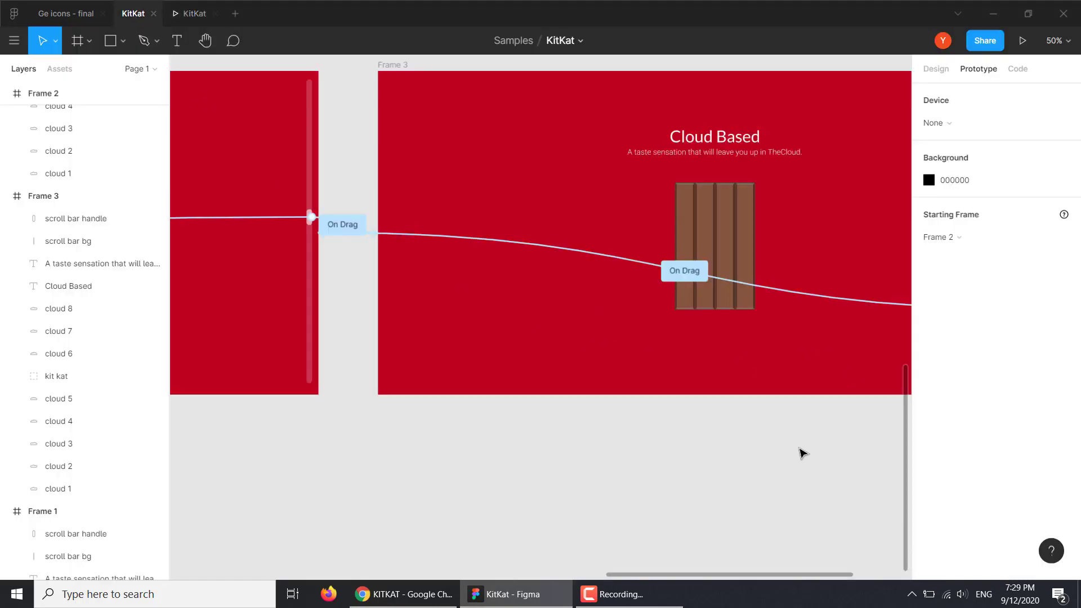
{"action": "left_click_drag", "start_coordinate": [776, 452], "coordinate": [582, 499]}
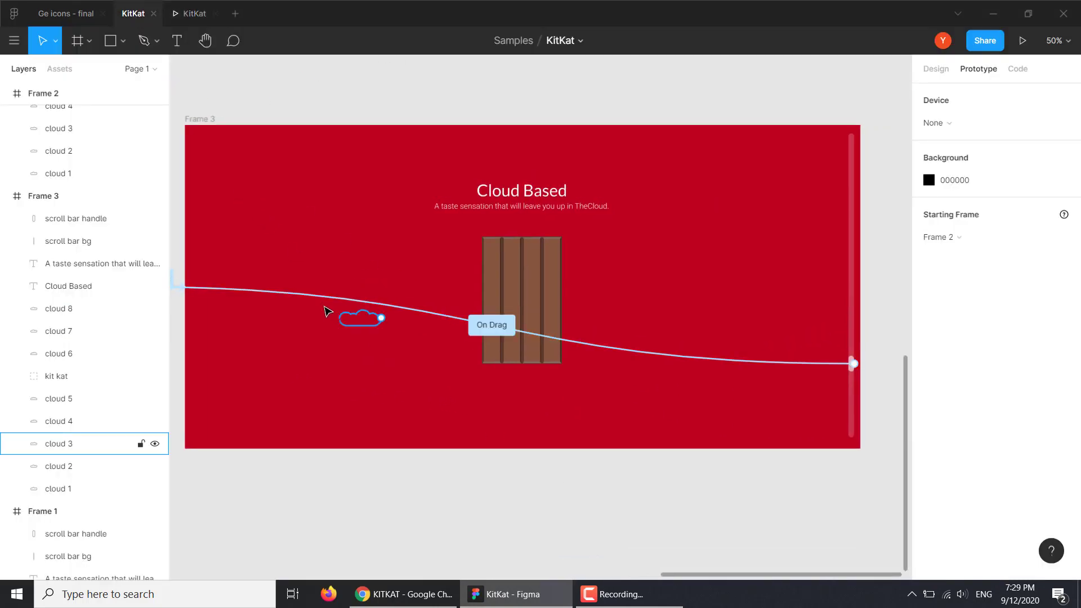
{"action": "mouse_move", "coordinate": [326, 309]}
{"action": "left_mouse_down"}
{"action": "mouse_move", "coordinate": [772, 237]}
{"action": "mouse_move", "coordinate": [1001, 273]}
{"action": "left_mouse_up"}
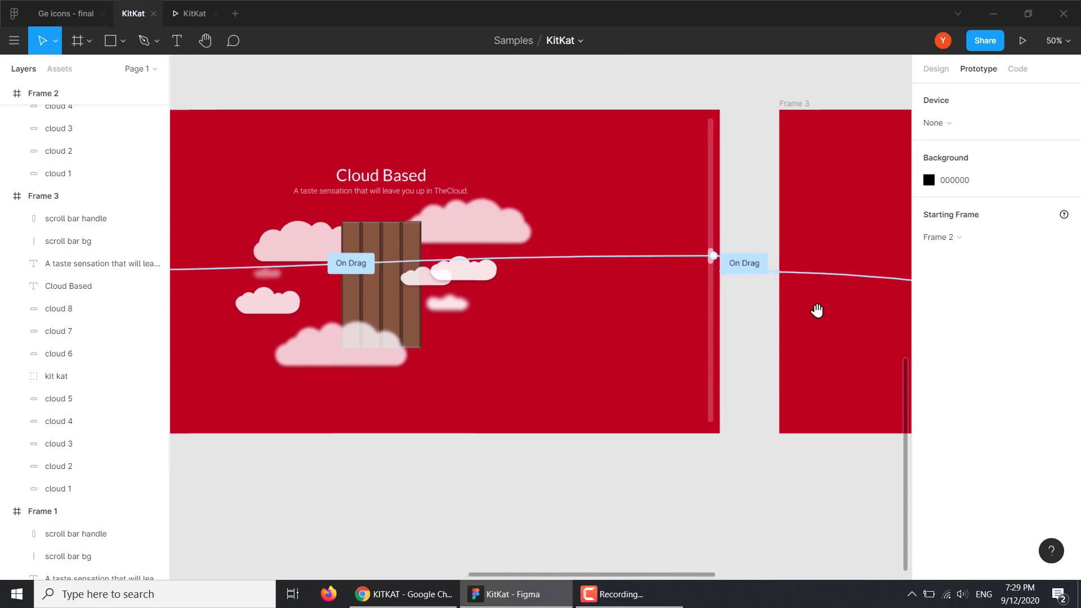
{"action": "scroll", "coordinate": [815, 309], "scroll_direction": "right", "scroll_amount": 5}
{"action": "left_click", "coordinate": [403, 594]}
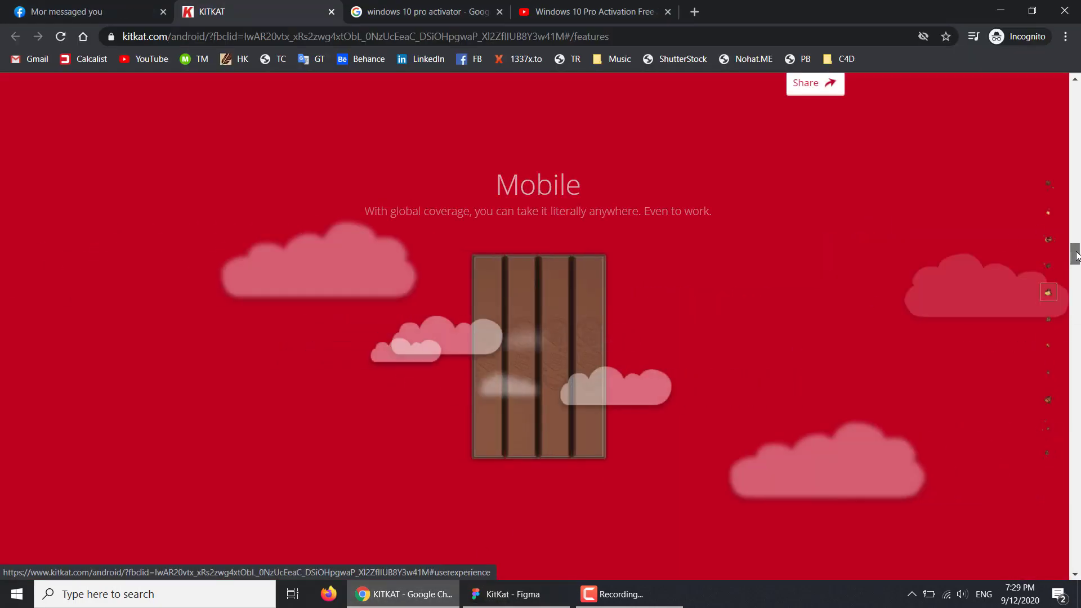
{"action": "left_click", "coordinate": [513, 594]}
{"action": "scroll", "coordinate": [507, 383], "scroll_direction": "right", "scroll_amount": 5}
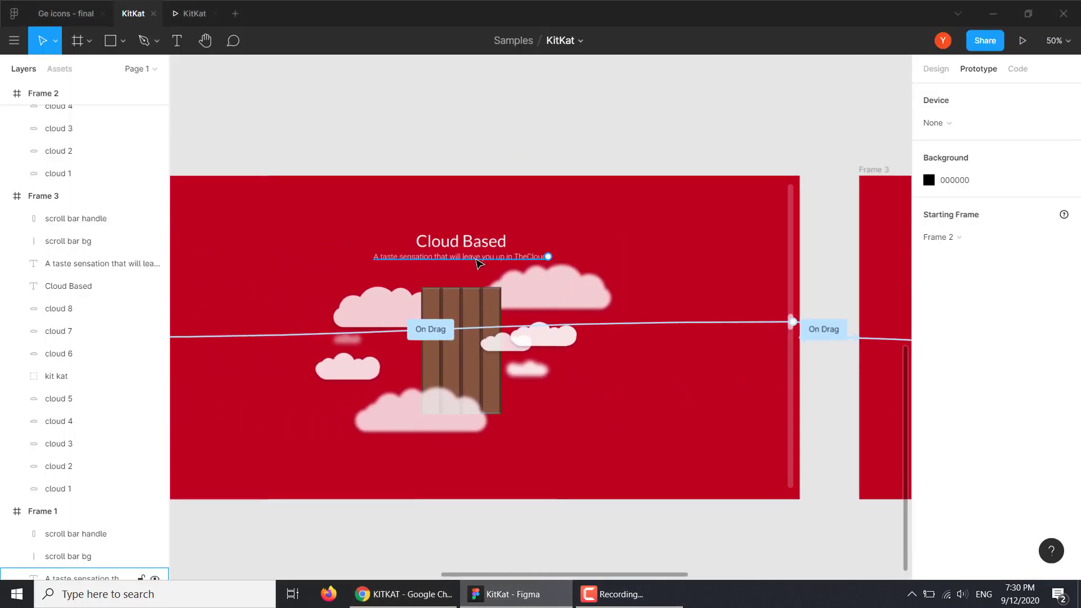
{"action": "left_click", "coordinate": [468, 241]}
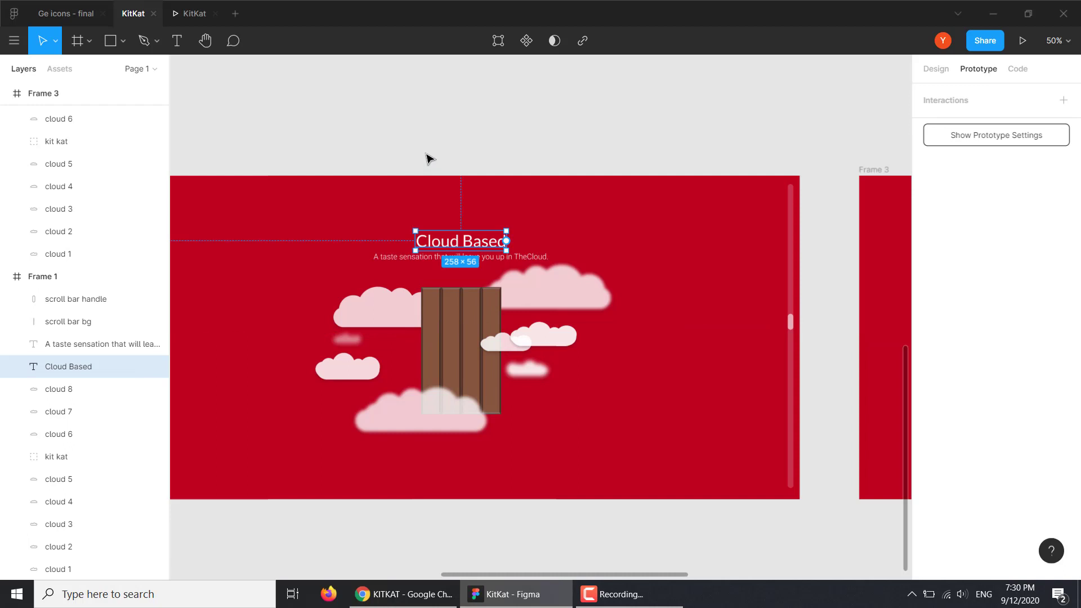
Duplicate the 'Cloud Based' heading in Frame 1 and in Frame 3
{"action": "key", "text": "ctrl+d"}
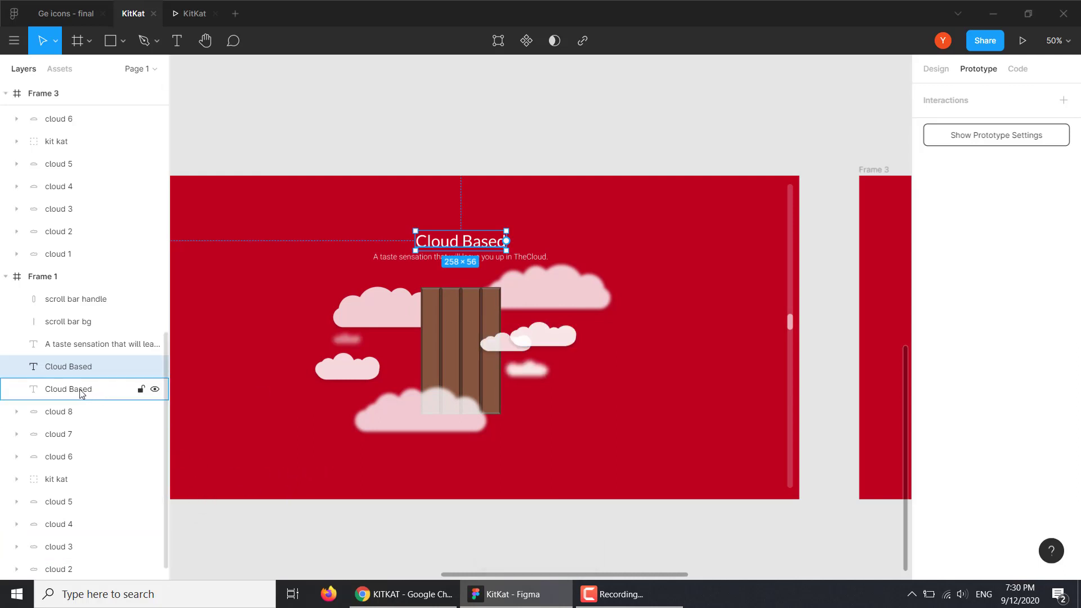
{"action": "scroll", "coordinate": [613, 289], "scroll_direction": "right", "scroll_amount": 10}
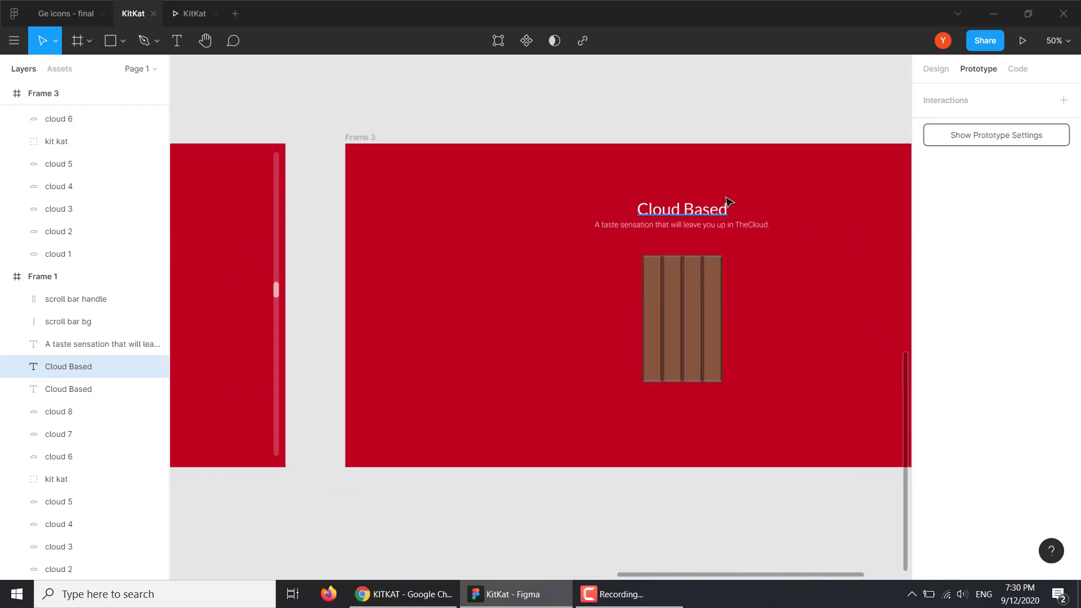
{"action": "left_click", "coordinate": [687, 210]}
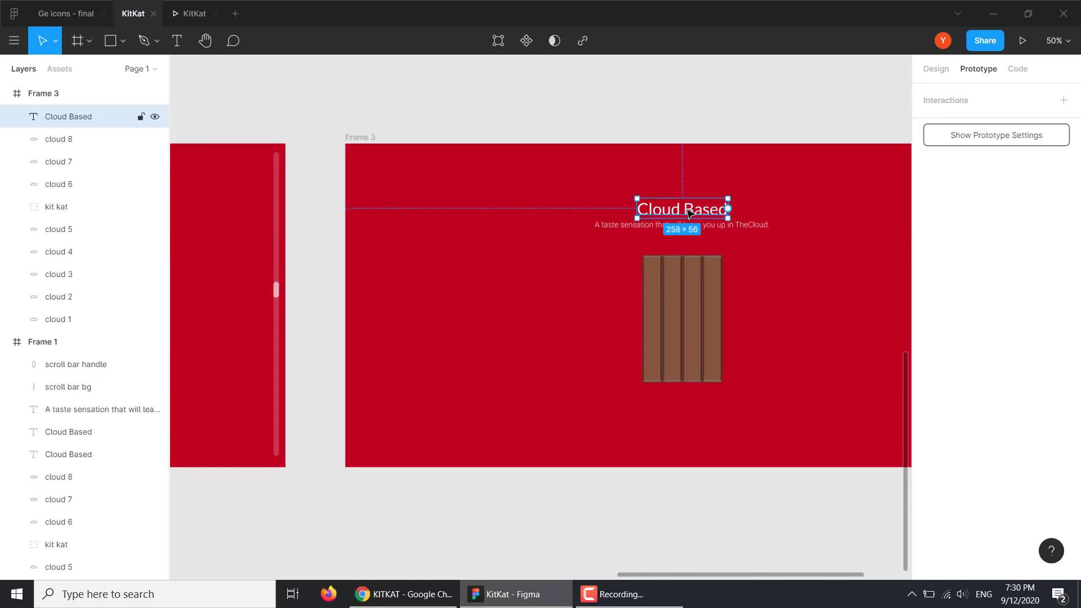
{"action": "key", "text": "ctrl+d"}
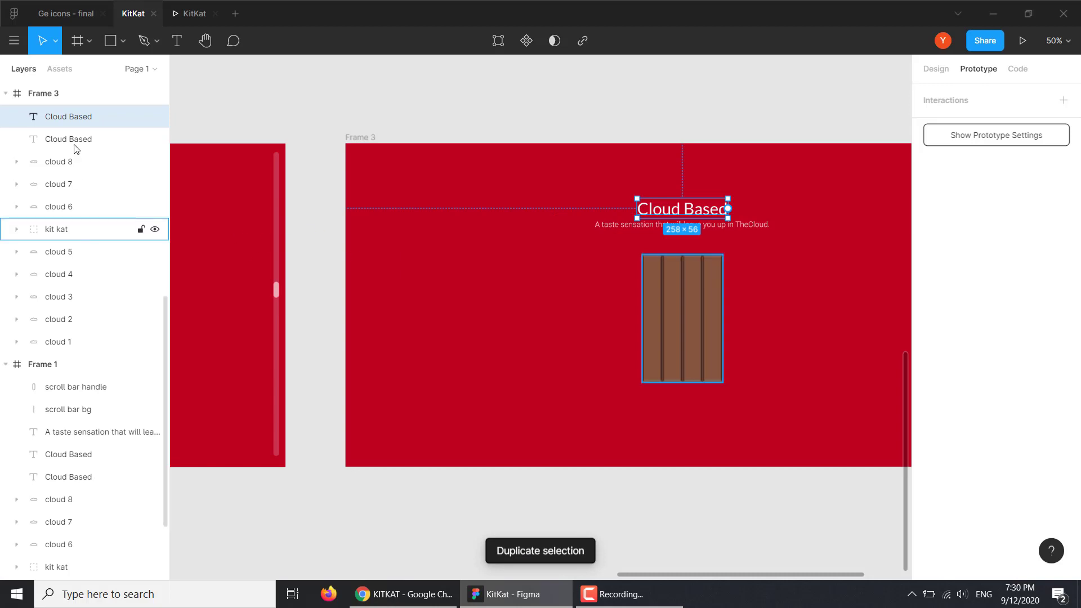
Set Frame 1's duplicate 'Cloud Based' heading to 0% layer opacity
{"action": "scroll", "coordinate": [137, 225], "scroll_direction": "up", "scroll_amount": 2}
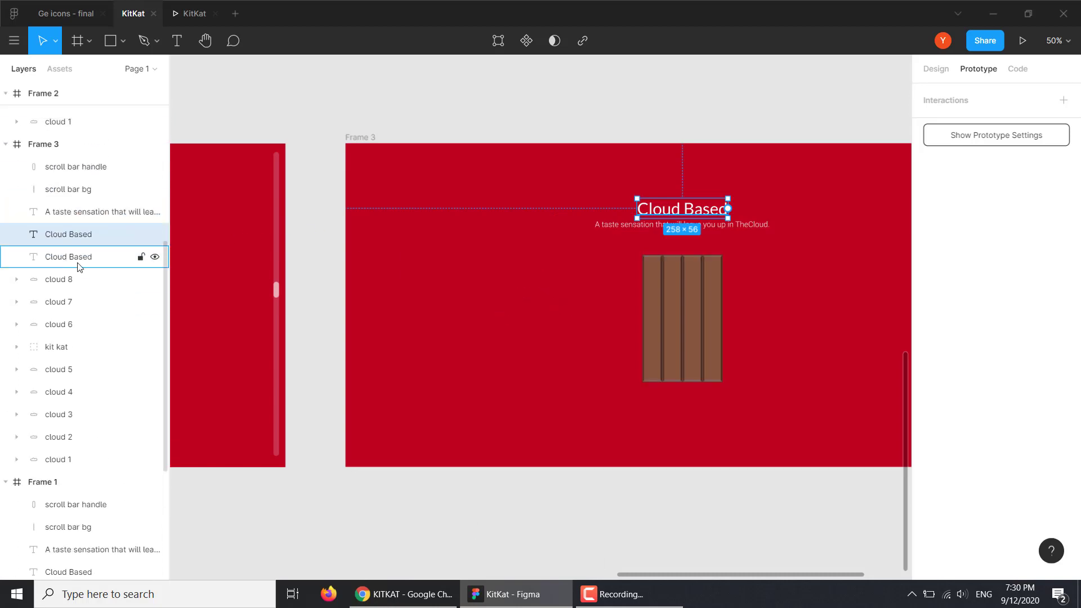
{"action": "left_click_drag", "start_coordinate": [321, 282], "coordinate": [730, 299]}
{"action": "left_click", "coordinate": [34, 572]}
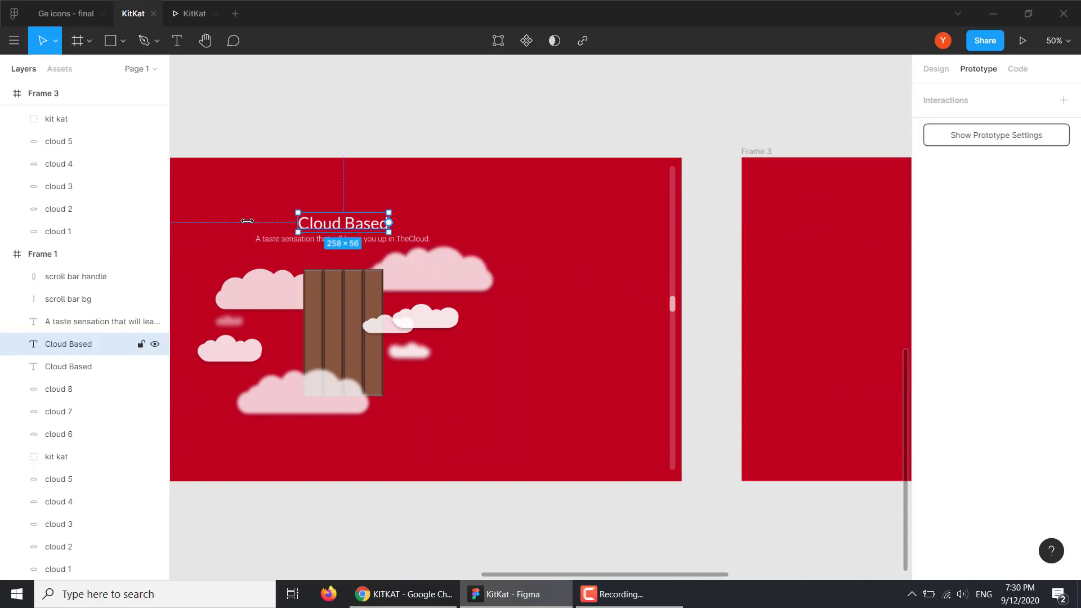
{"action": "left_click", "coordinate": [73, 369]}
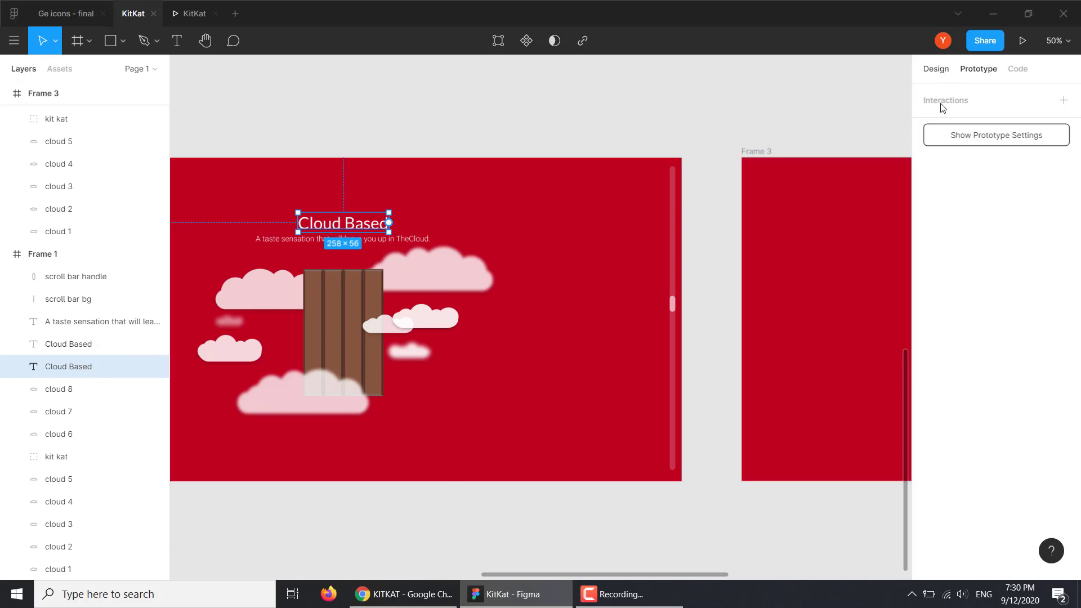
{"action": "key", "text": "alt+8"}
{"action": "left_click", "coordinate": [1035, 347]}
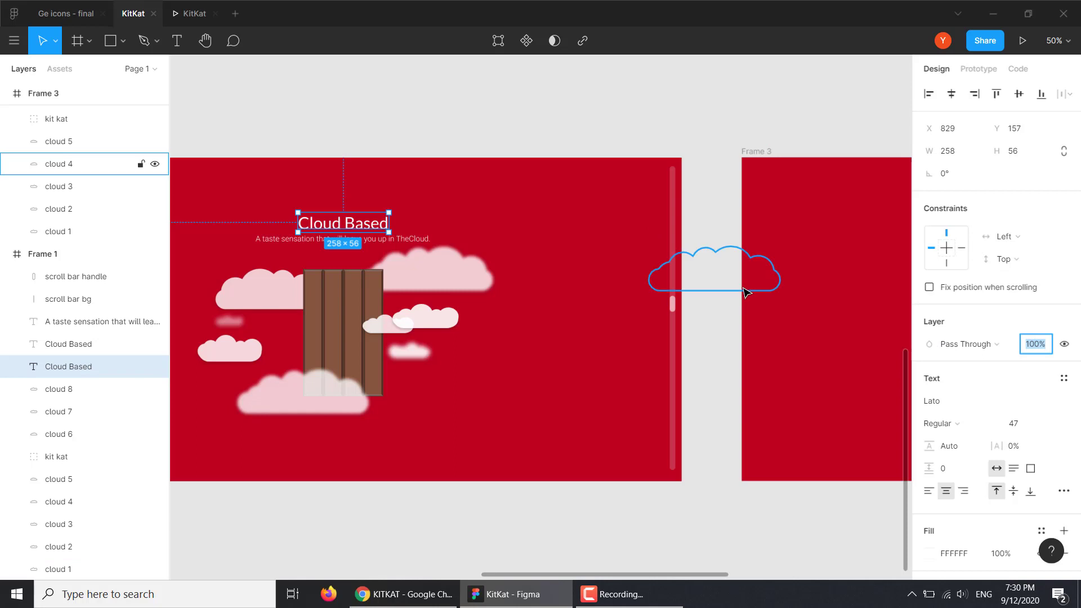
{"action": "type", "text": "0"}
{"action": "key", "text": "Return"}
Set Frame 3's duplicate 'Cloud Based' heading to 0% layer opacity
{"action": "mouse_move", "coordinate": [700, 230]}
{"action": "left_mouse_down"}
{"action": "mouse_move", "coordinate": [451, 229]}
{"action": "mouse_move", "coordinate": [357, 212]}
{"action": "left_mouse_up"}
{"action": "left_click", "coordinate": [583, 209]}
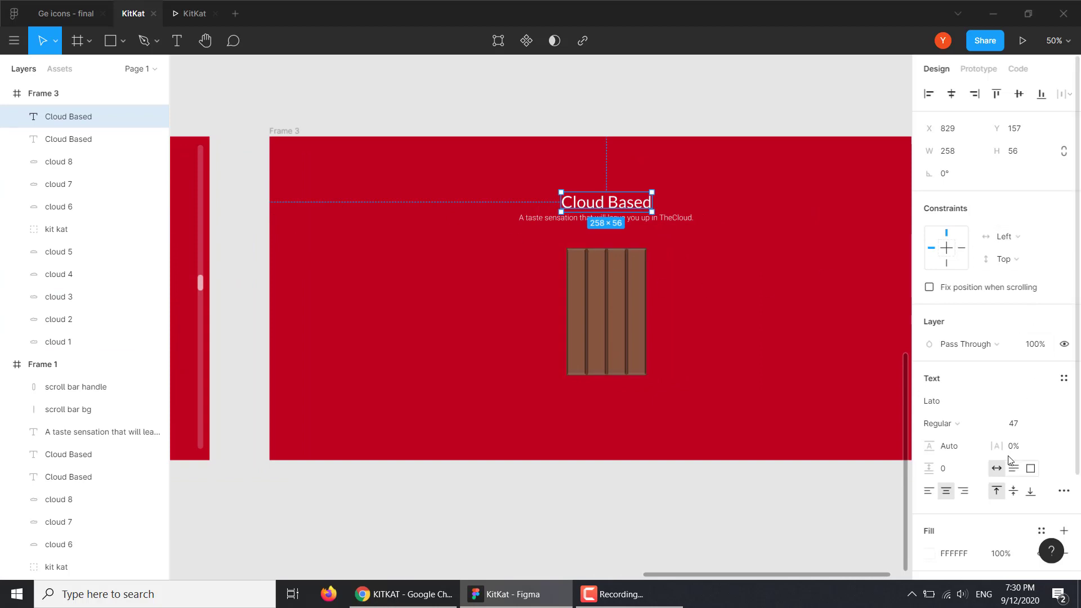
{"action": "left_click", "coordinate": [1033, 344]}
{"action": "type", "text": "0"}
{"action": "key", "text": "Return"}
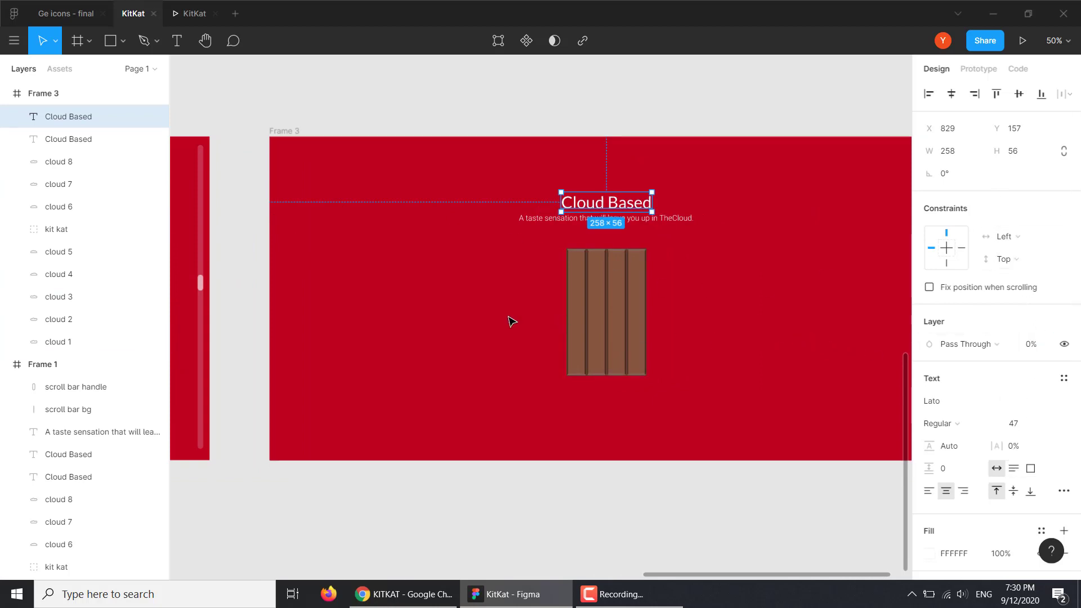
{"action": "left_click", "coordinate": [135, 139]}
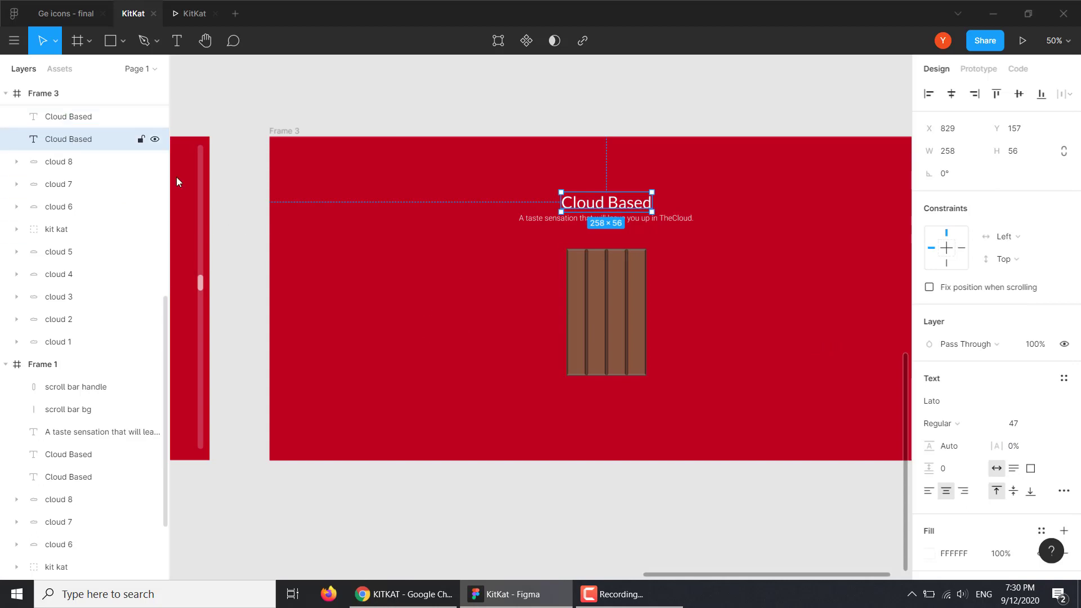
Undo the stray 'Mobile' and 'zzzzzz' text typed into Frame 3's heading copy
{"action": "left_click", "coordinate": [580, 210]}
{"action": "type", "text": "M"}
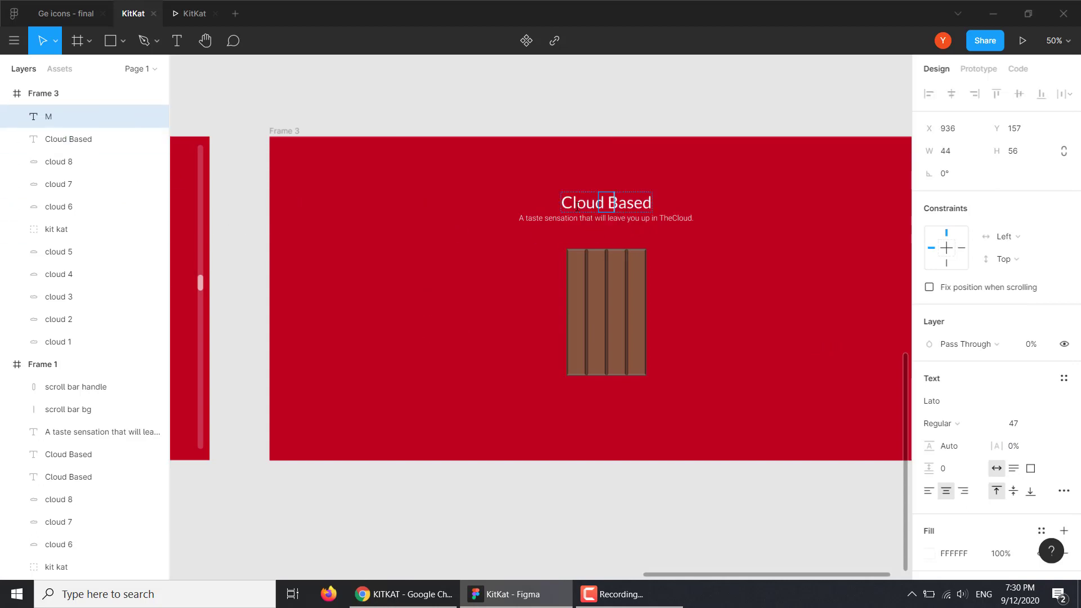
{"action": "type", "text": "obile"}
{"action": "scroll", "coordinate": [84, 173], "scroll_direction": "up", "scroll_amount": 2}
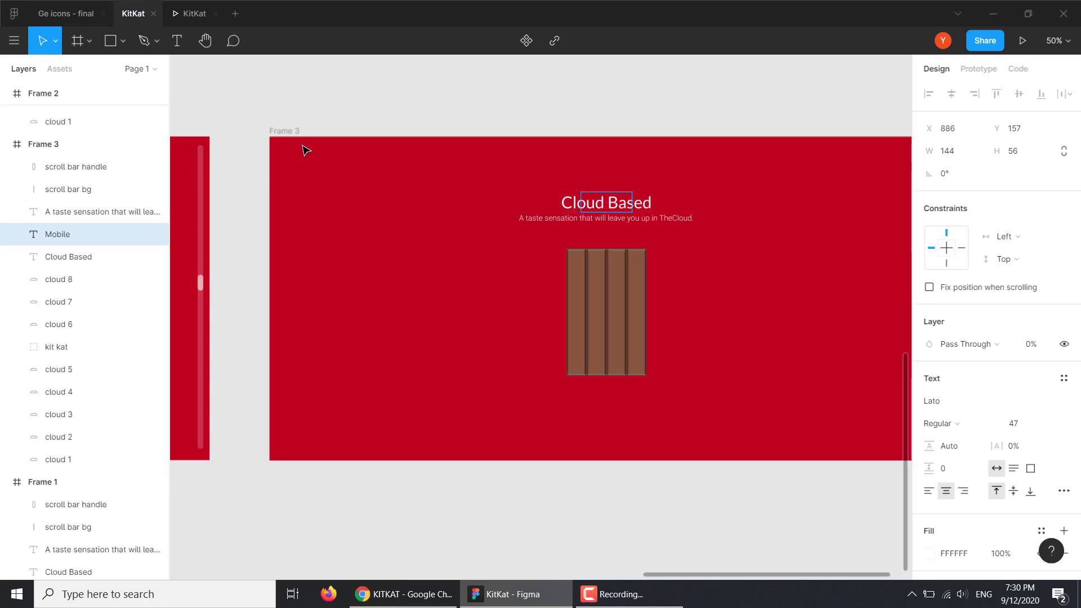
{"action": "type", "text": "zz"}
{"action": "type", "text": "zz"}
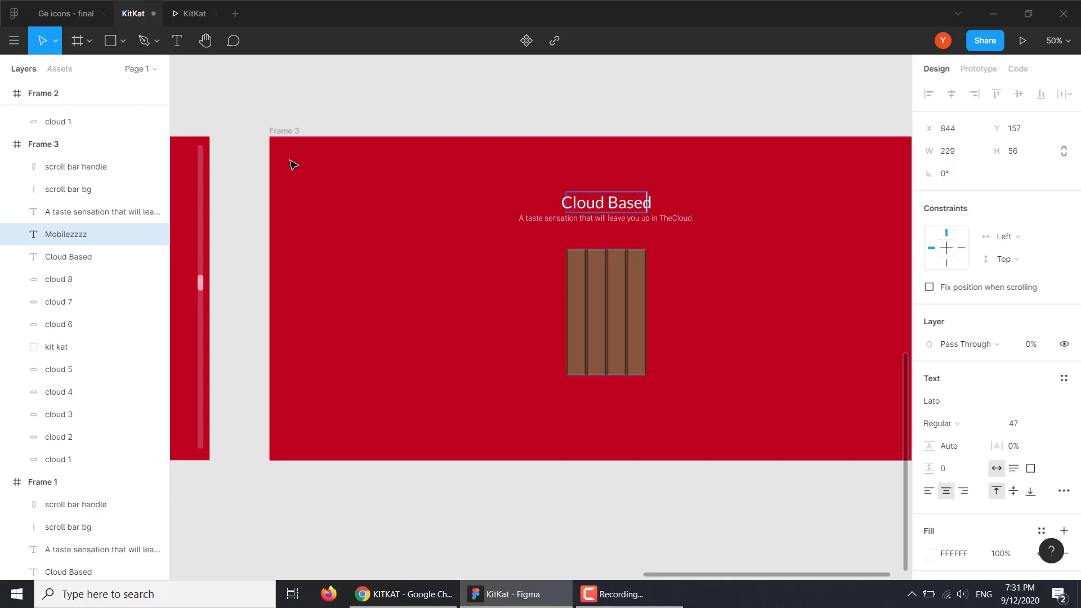
{"action": "type", "text": "zz"}
{"action": "key", "text": "ctrl+z"}
{"action": "key", "text": "ctrl+z"}
{"action": "key", "text": "Escape"}
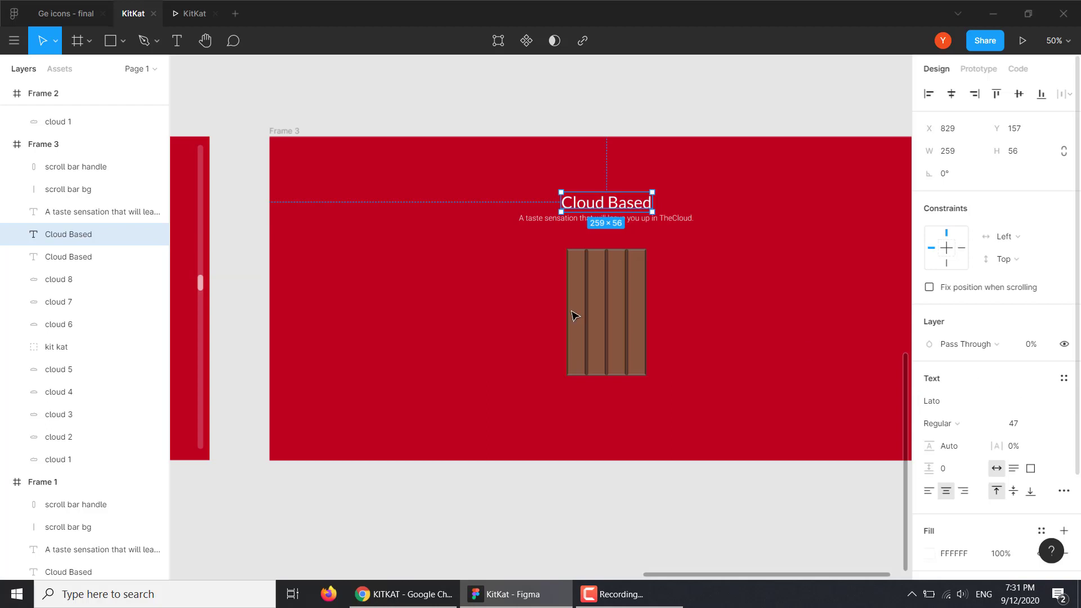
Hide the 0% 'Cloud Based' copy and retype the visible heading as 'Mobile'
{"action": "left_click", "coordinate": [154, 237]}
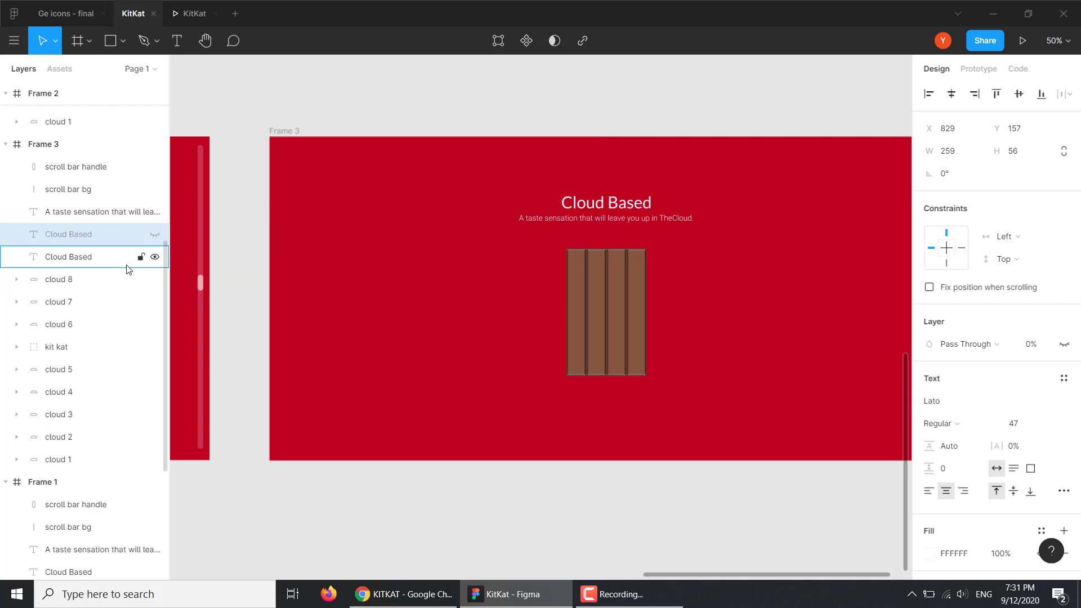
{"action": "left_click", "coordinate": [113, 257]}
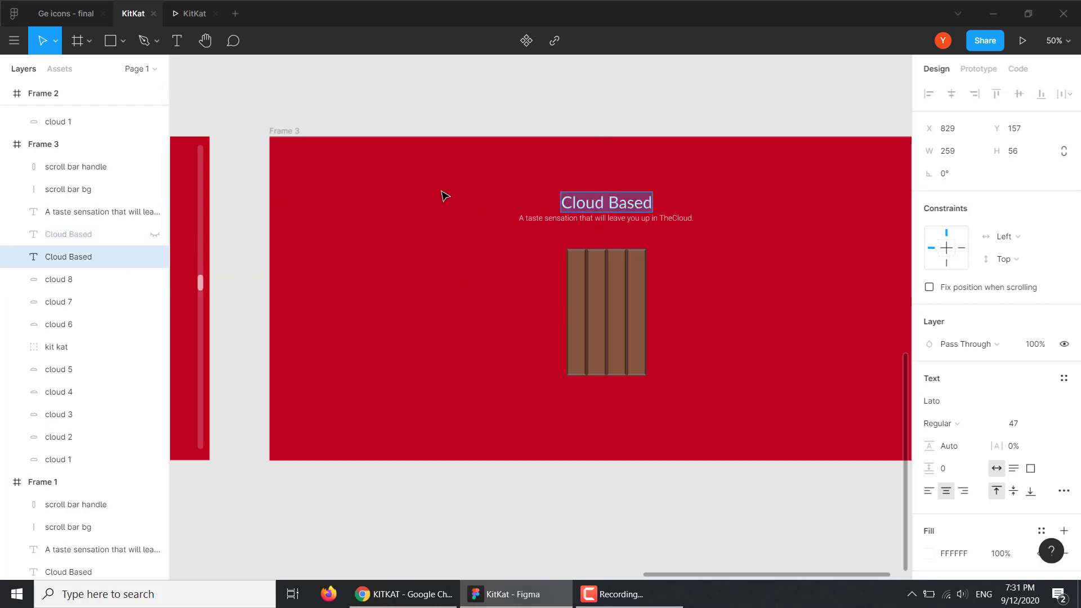
{"action": "type", "text": "Mobi"}
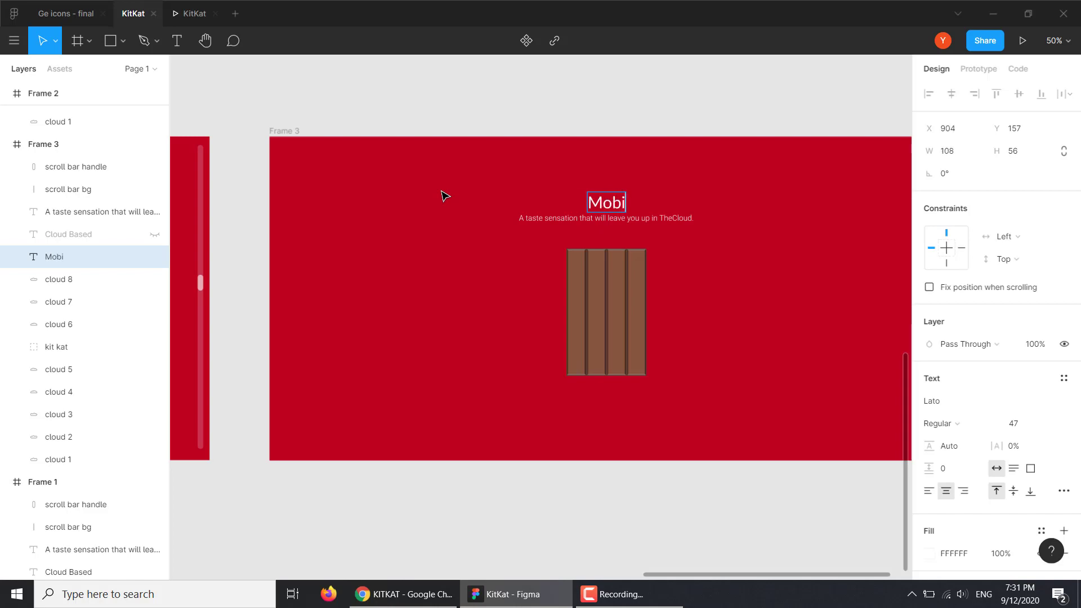
{"action": "type", "text": "le"}
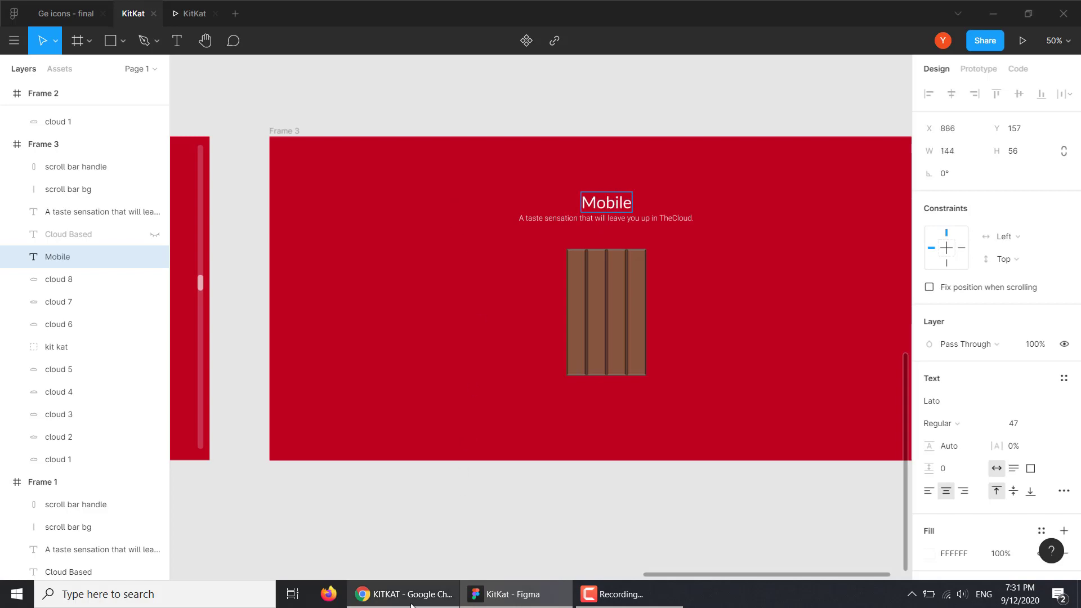
{"action": "left_click", "coordinate": [403, 594]}
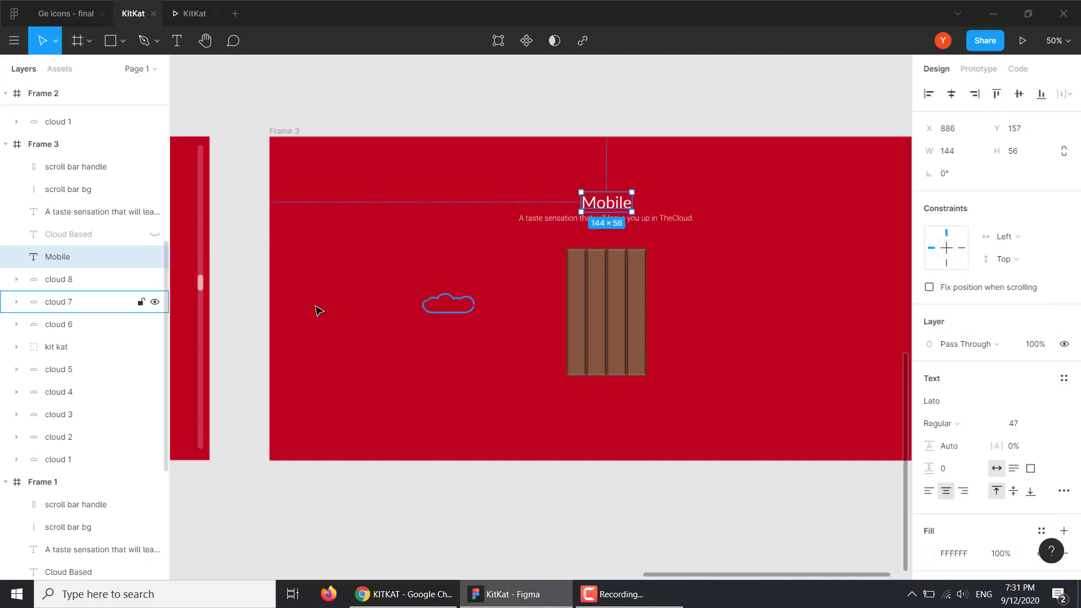
{"action": "left_click", "coordinate": [432, 155]}
{"action": "left_click", "coordinate": [192, 13]}
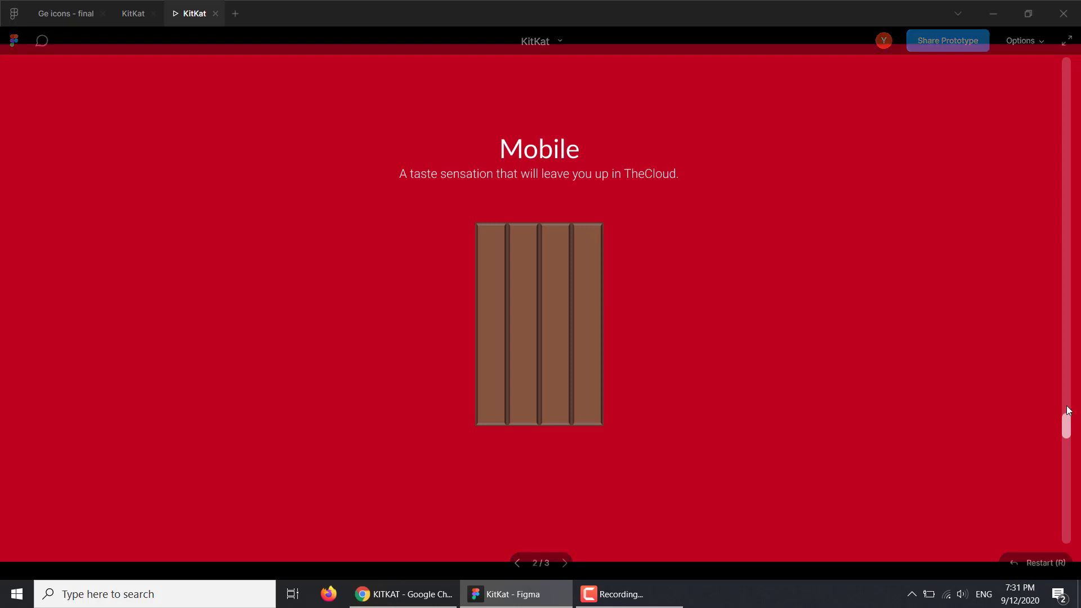
{"action": "left_click_drag", "start_coordinate": [1067, 425], "coordinate": [1062, 47]}
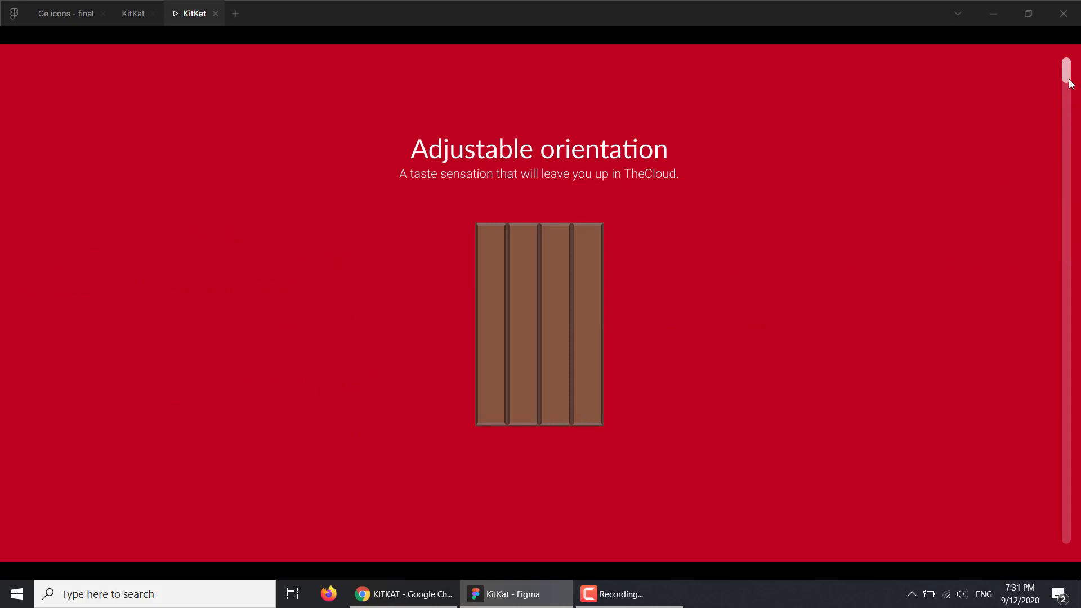
{"action": "left_click_drag", "start_coordinate": [1070, 83], "coordinate": [1066, 426]}
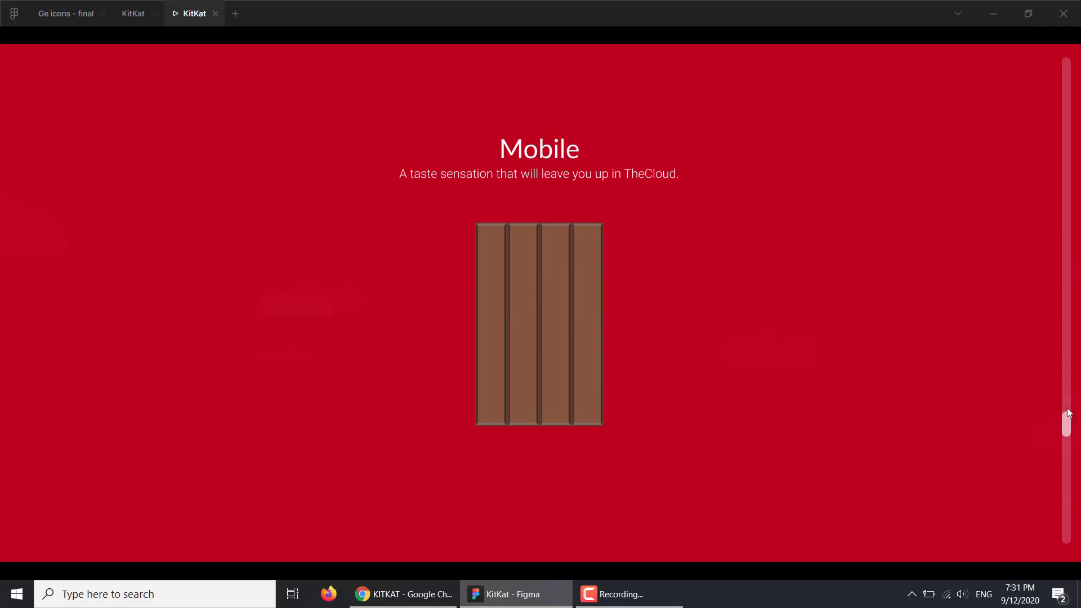
{"action": "left_click_drag", "start_coordinate": [1069, 412], "coordinate": [1076, 458]}
{"action": "left_click", "coordinate": [133, 13]}
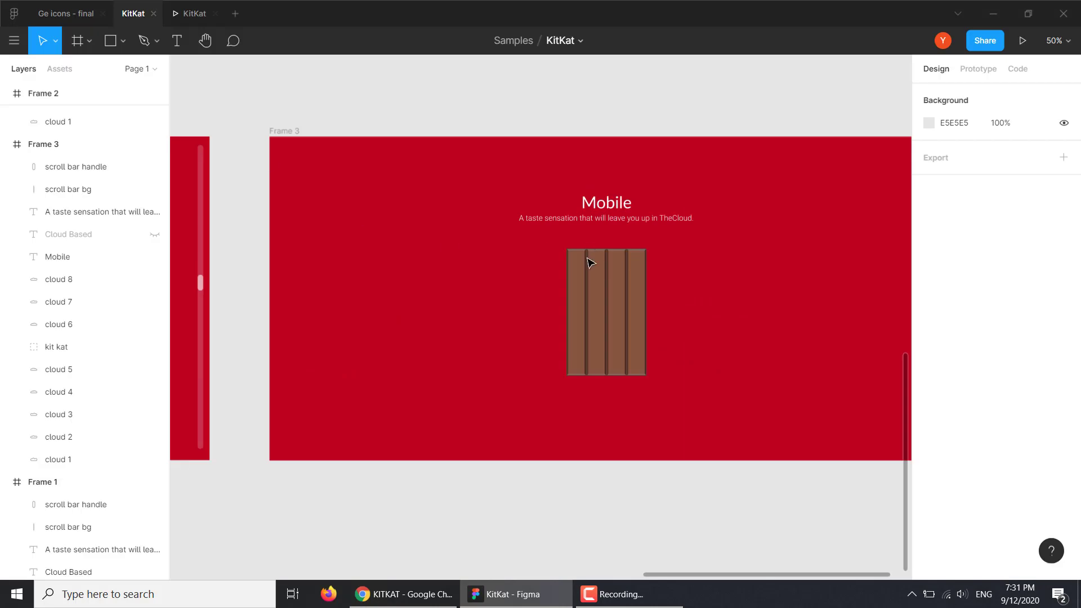
{"action": "left_click", "coordinate": [403, 594]}
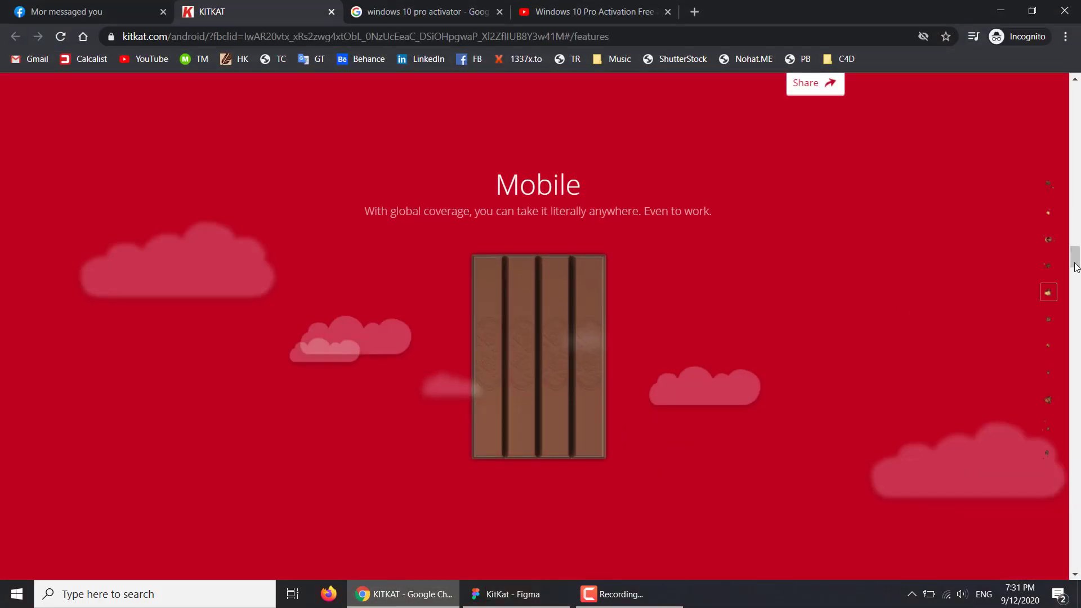
{"action": "left_click_drag", "start_coordinate": [1075, 263], "coordinate": [1077, 277]}
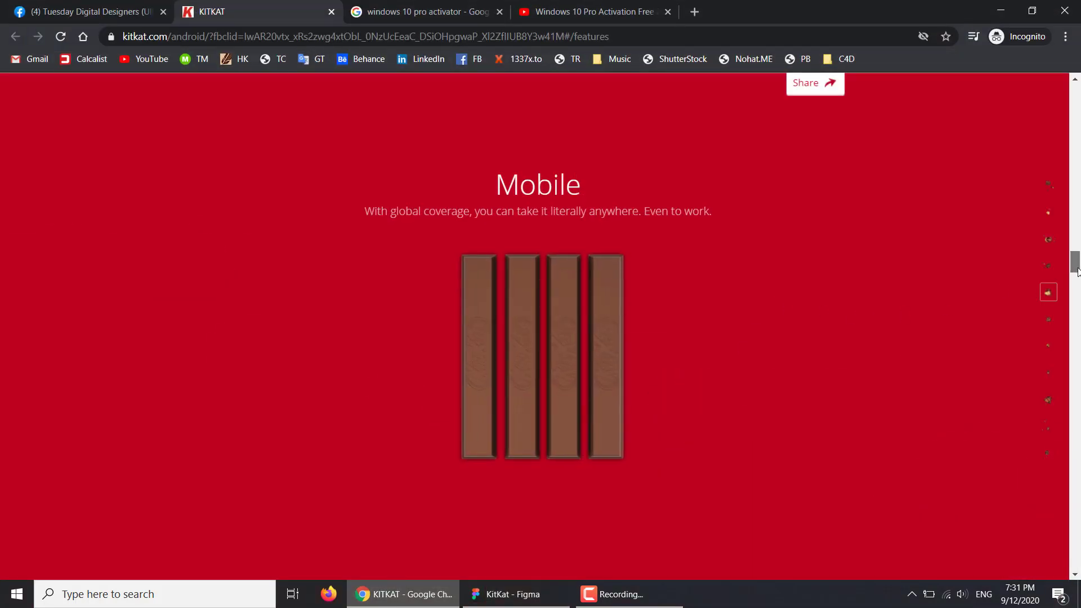
{"action": "left_click", "coordinate": [512, 594]}
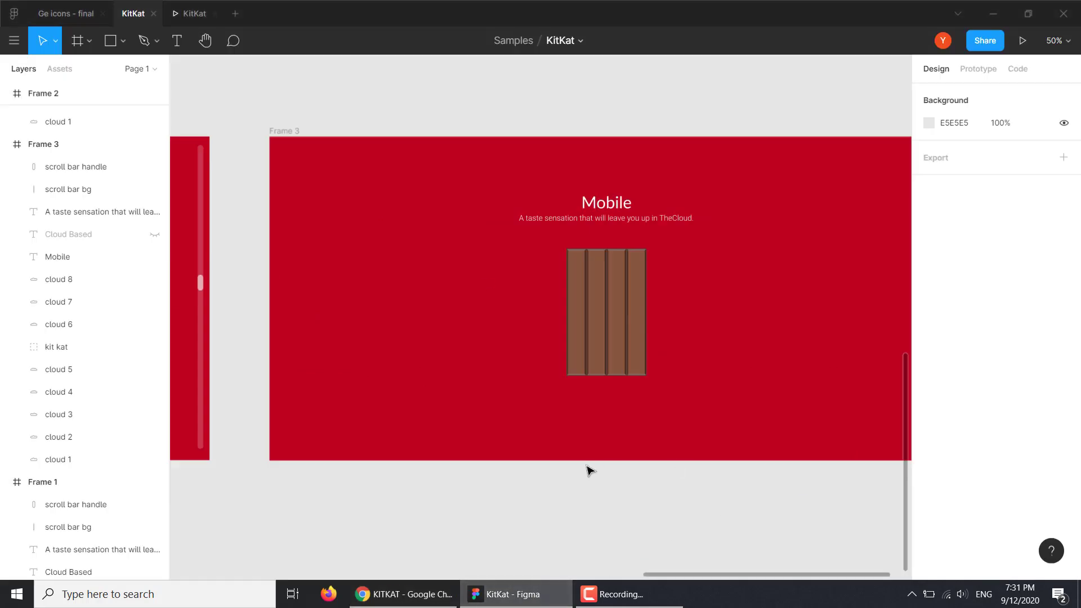
Duplicate Frame 3 into a new Frame 4 and select its kit kat bar
{"action": "left_click", "coordinate": [298, 132]}
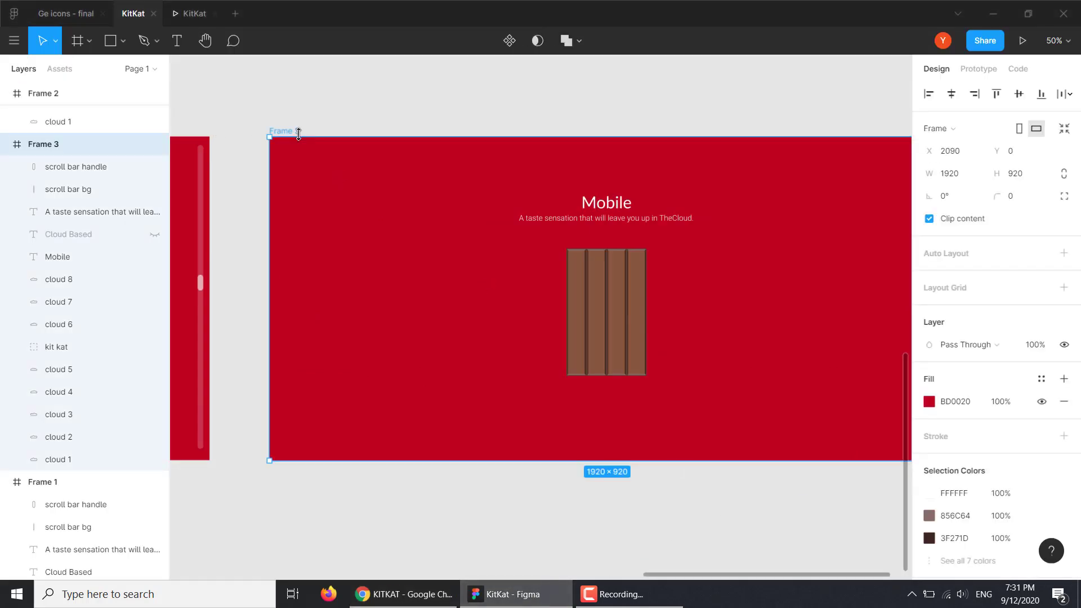
{"action": "key", "text": "ctrl+d"}
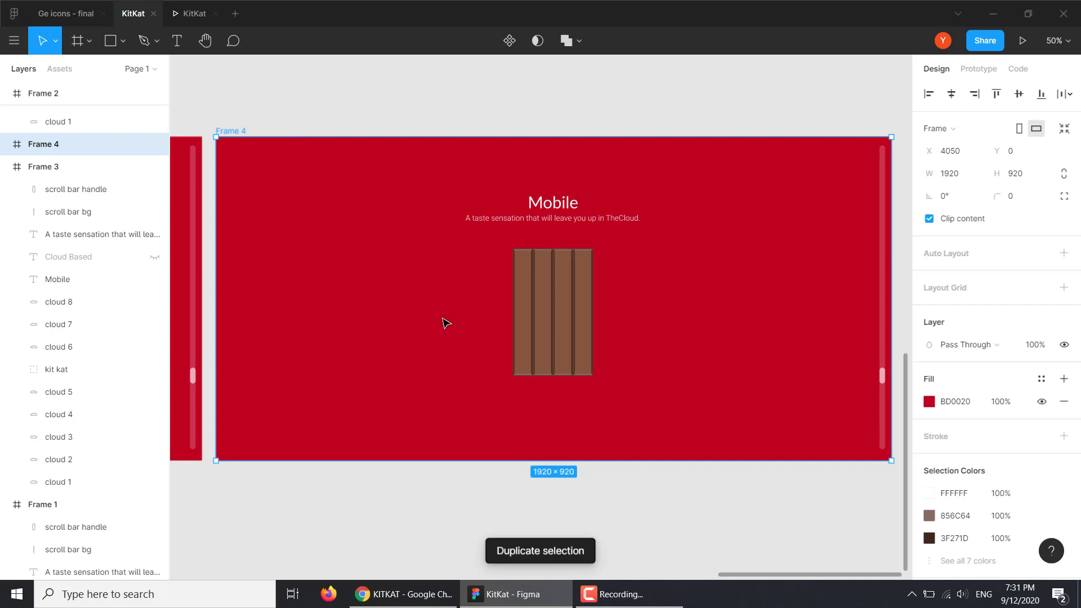
{"action": "key", "text": "shift+0"}
{"action": "left_click", "coordinate": [497, 295]}
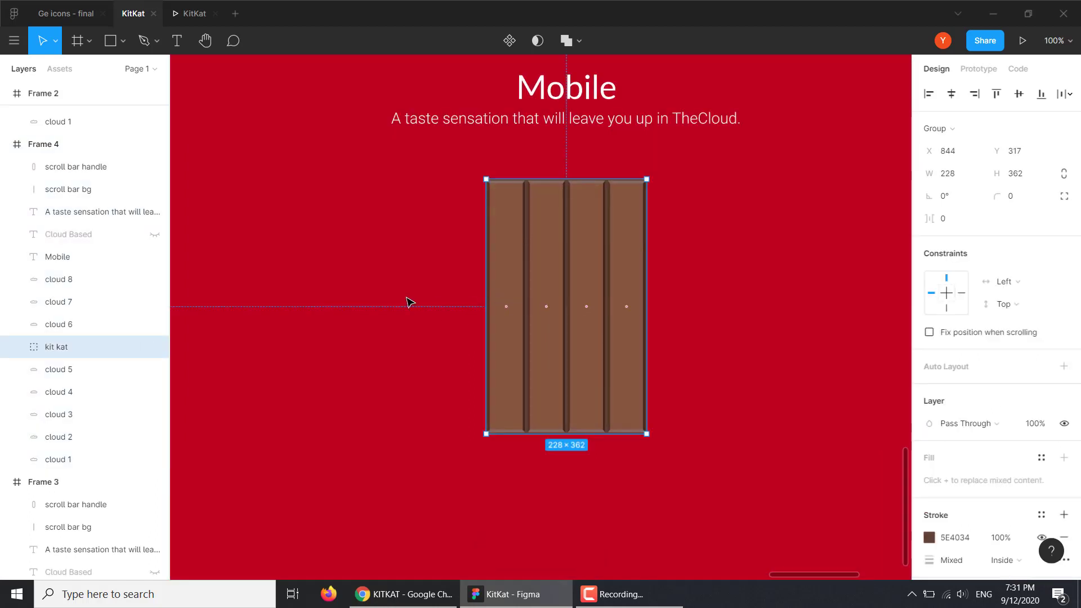
Expand the kit kat group and pull the rightmost and leftmost sticks outward
{"action": "left_click", "coordinate": [16, 349]}
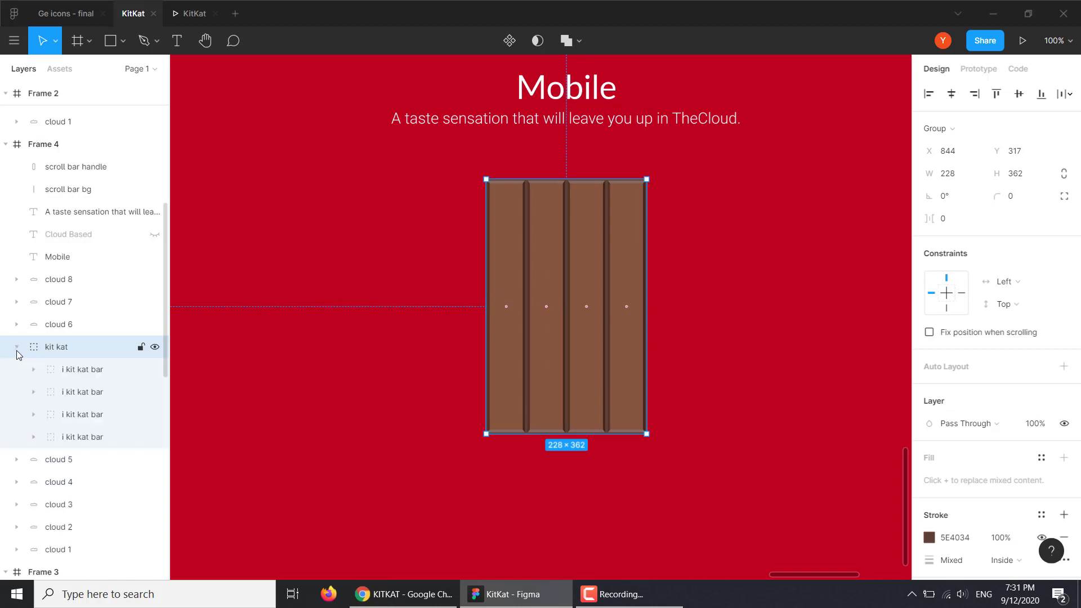
{"action": "left_click", "coordinate": [85, 369]}
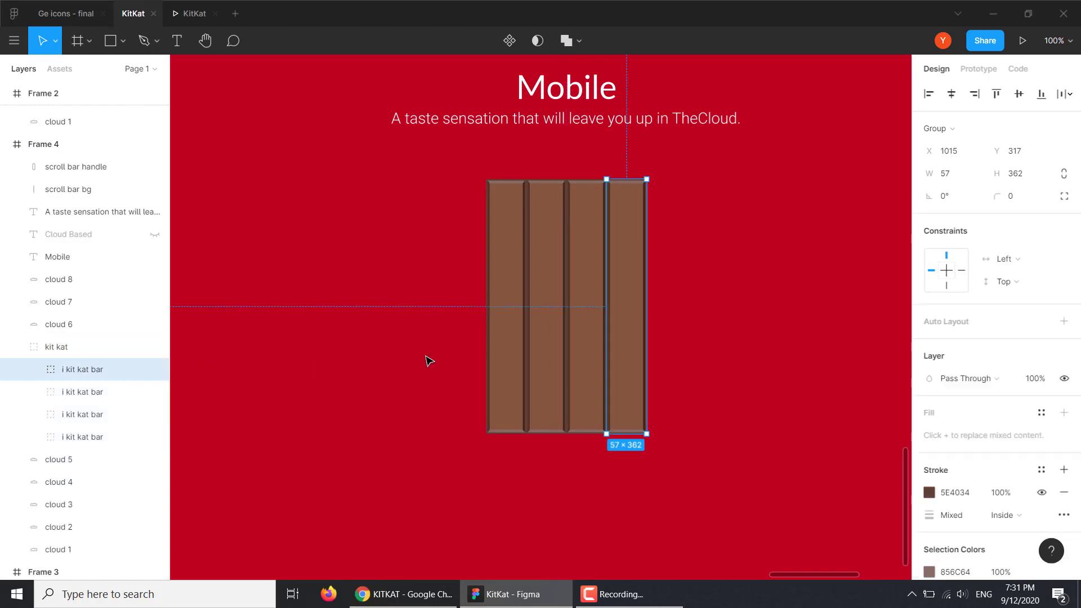
{"action": "left_click_drag", "start_coordinate": [629, 336], "coordinate": [655, 337]}
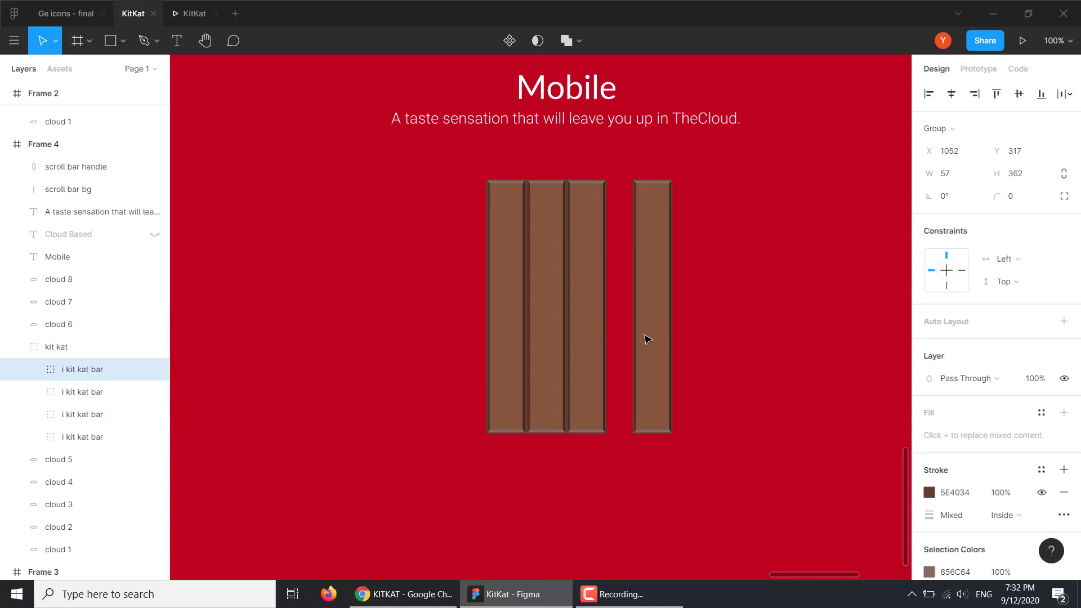
{"action": "left_click", "coordinate": [76, 439]}
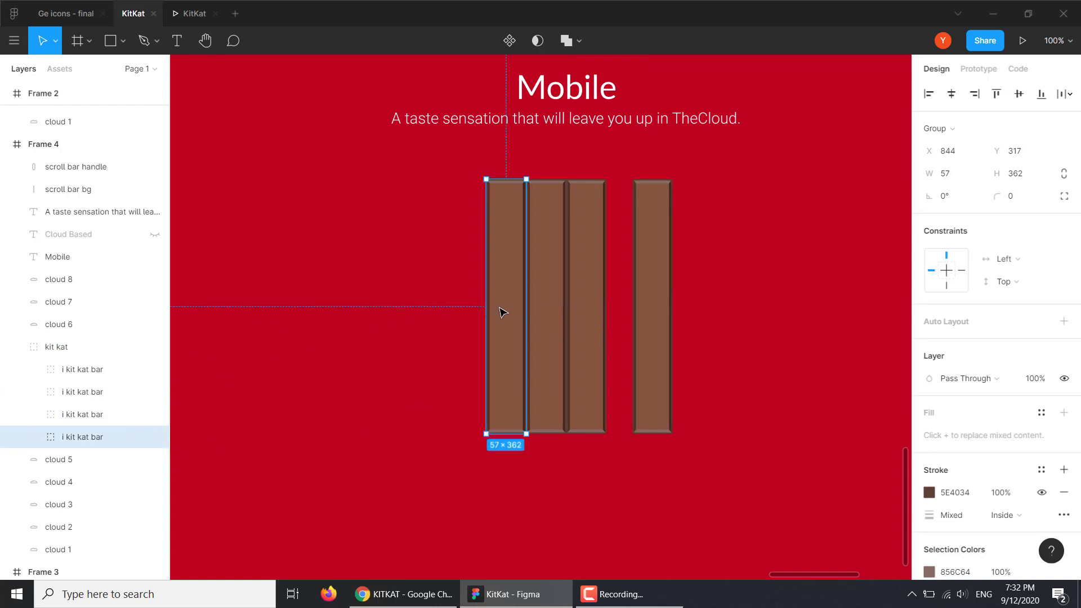
{"action": "left_click_drag", "start_coordinate": [502, 311], "coordinate": [494, 315]}
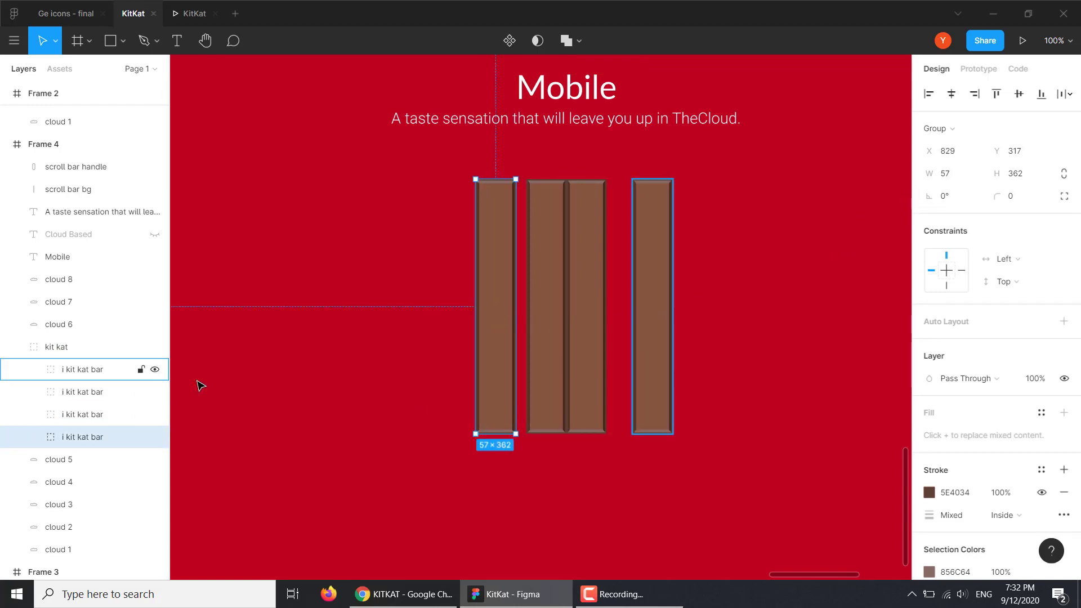
Distribute the four sticks with even horizontal spacing and centre the group in the frame
{"action": "left_click", "coordinate": [82, 369], "text": "shift"}
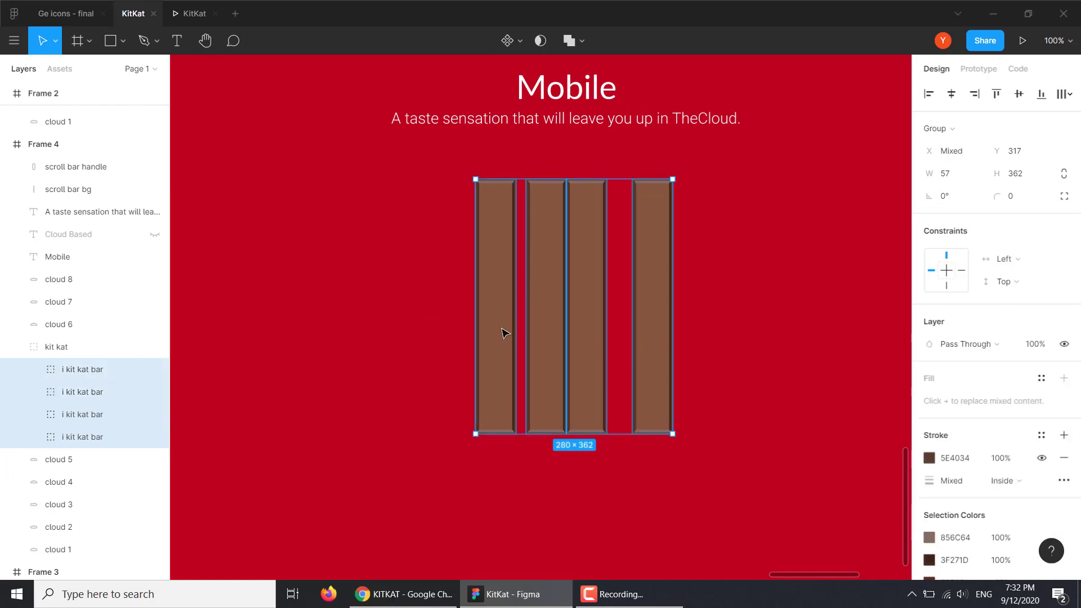
{"action": "left_click", "coordinate": [1064, 94]}
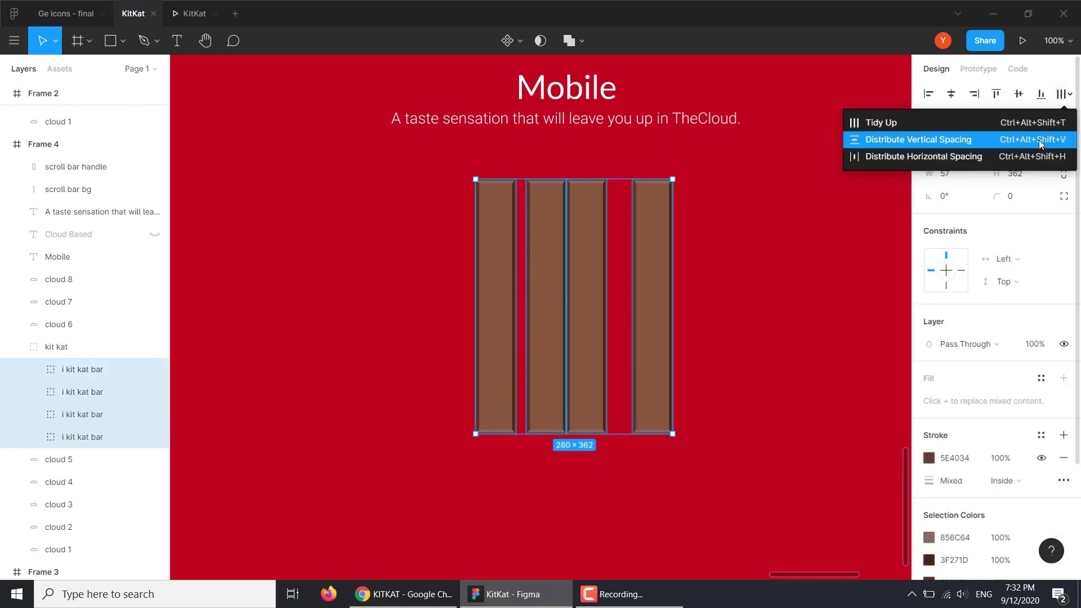
{"action": "left_click", "coordinate": [929, 158]}
{"action": "left_click", "coordinate": [436, 374]}
{"action": "left_click", "coordinate": [551, 297]}
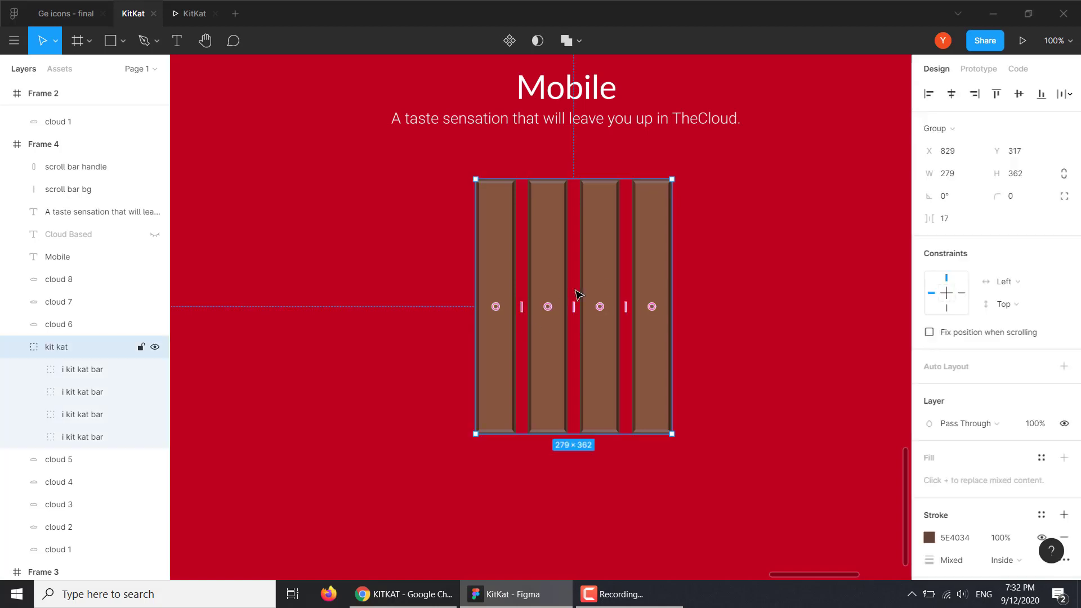
{"action": "left_click", "coordinate": [951, 94]}
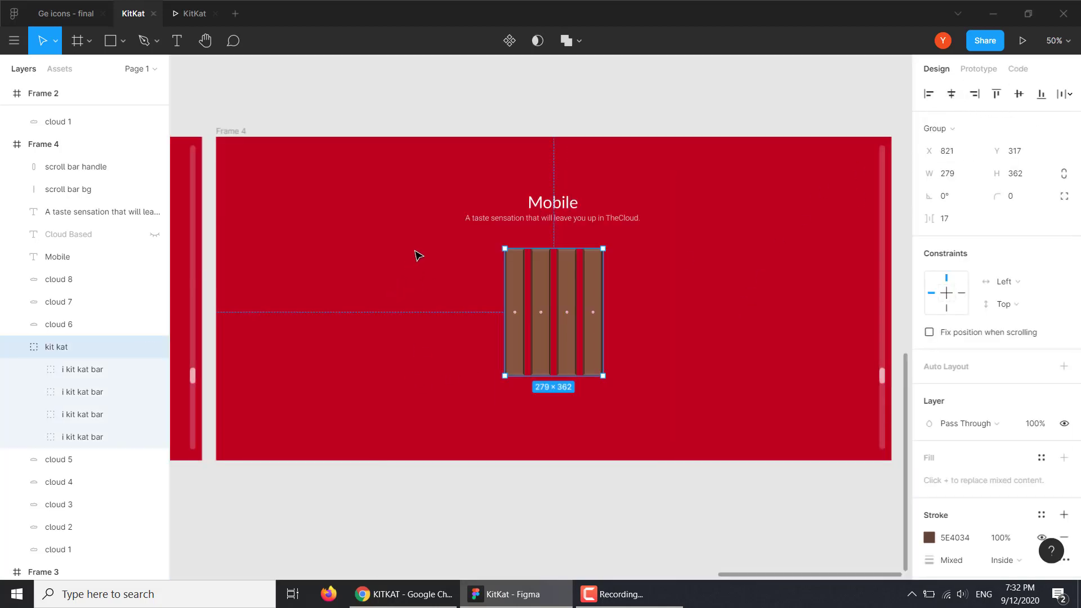
{"action": "key", "text": "minus"}
{"action": "left_click", "coordinate": [557, 231]}
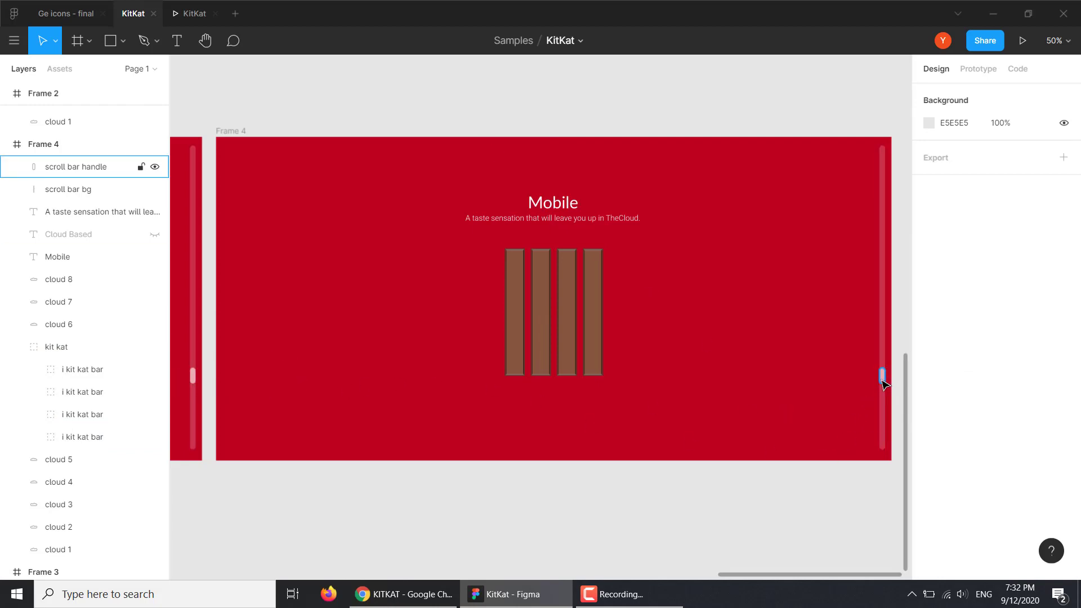
Connect Frame 3's scroll handle to Frame 4 with an On Drag trigger
{"action": "left_click_drag", "start_coordinate": [882, 381], "coordinate": [882, 431]}
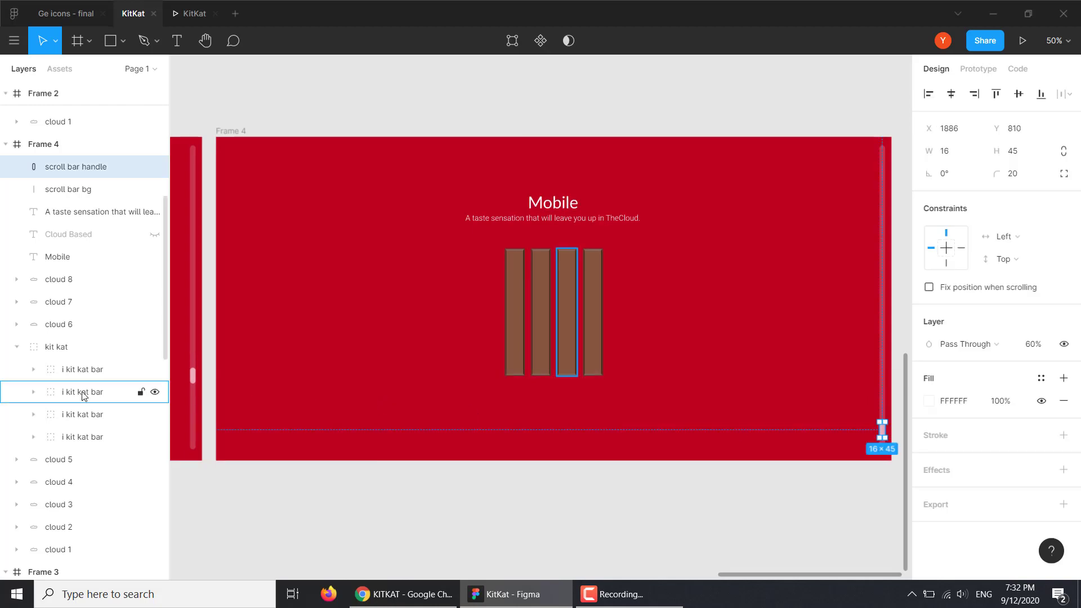
{"action": "left_click", "coordinate": [192, 374]}
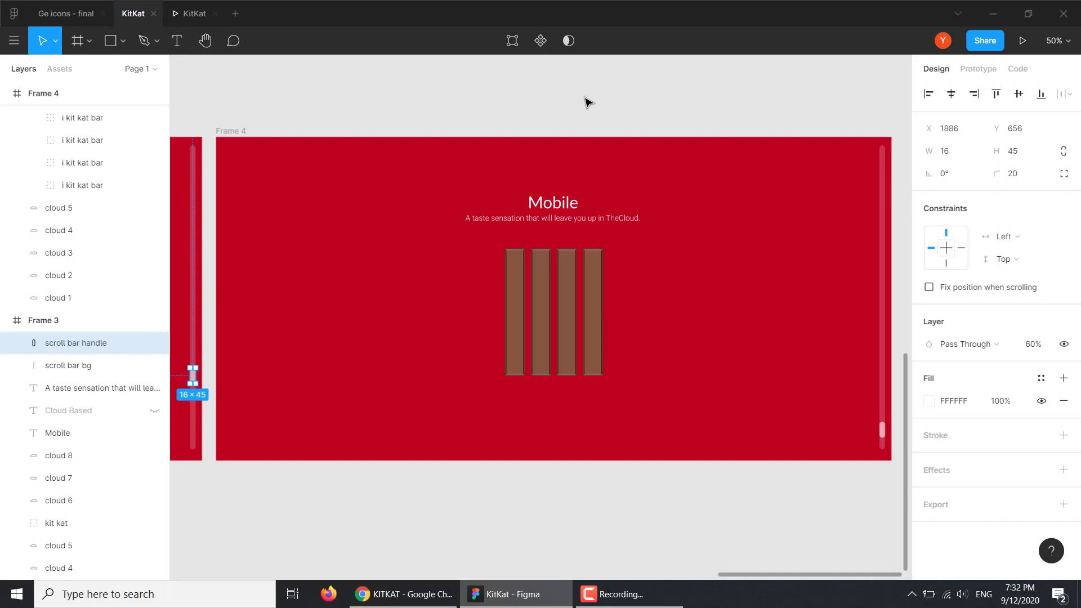
{"action": "left_click", "coordinate": [977, 68]}
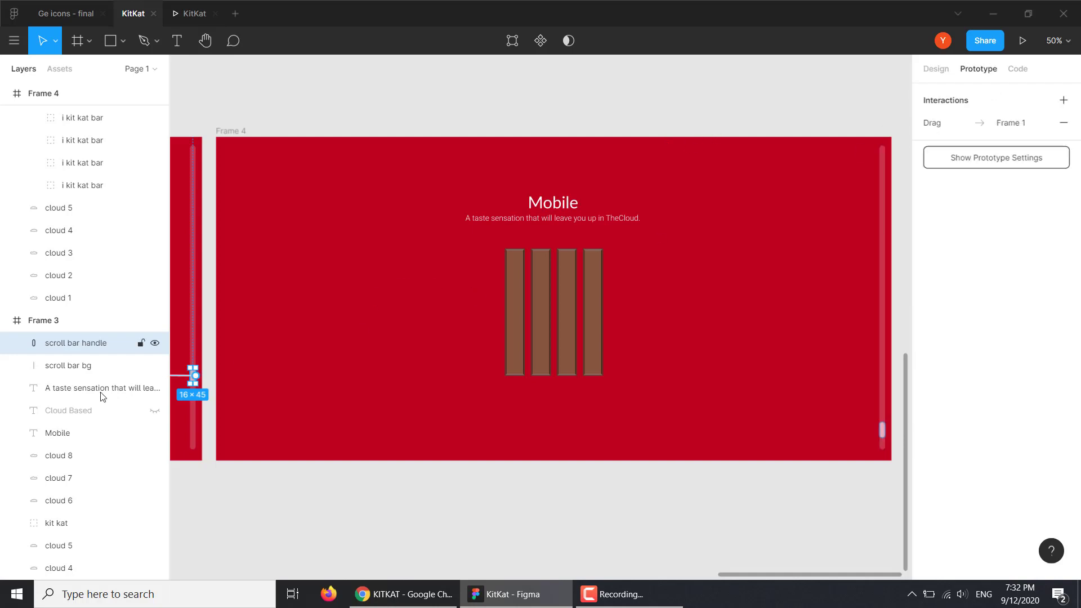
{"action": "left_click_drag", "start_coordinate": [195, 375], "coordinate": [408, 390]}
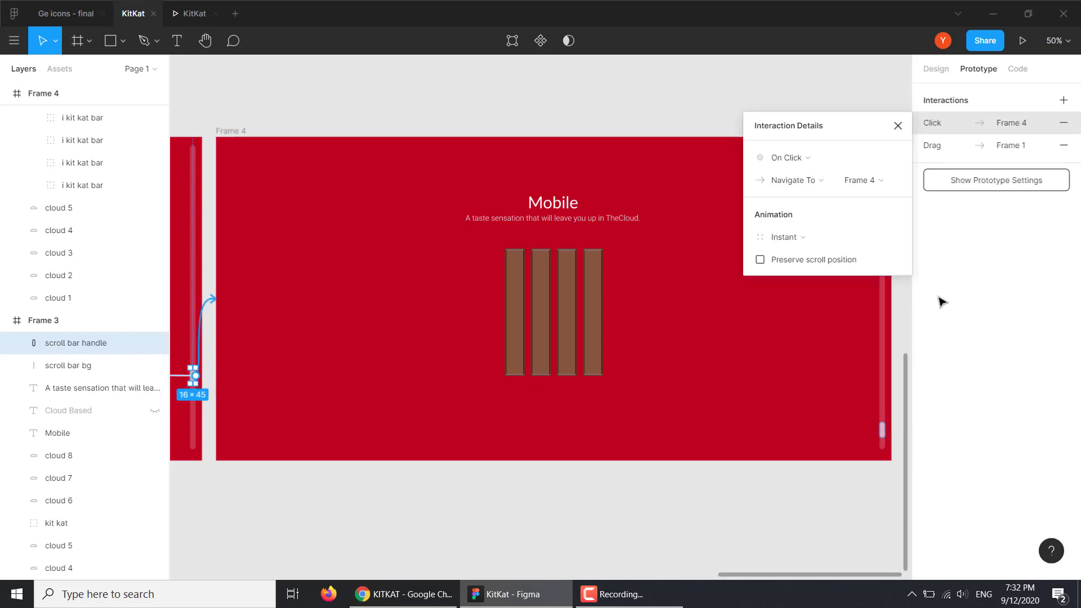
{"action": "left_click", "coordinate": [776, 158]}
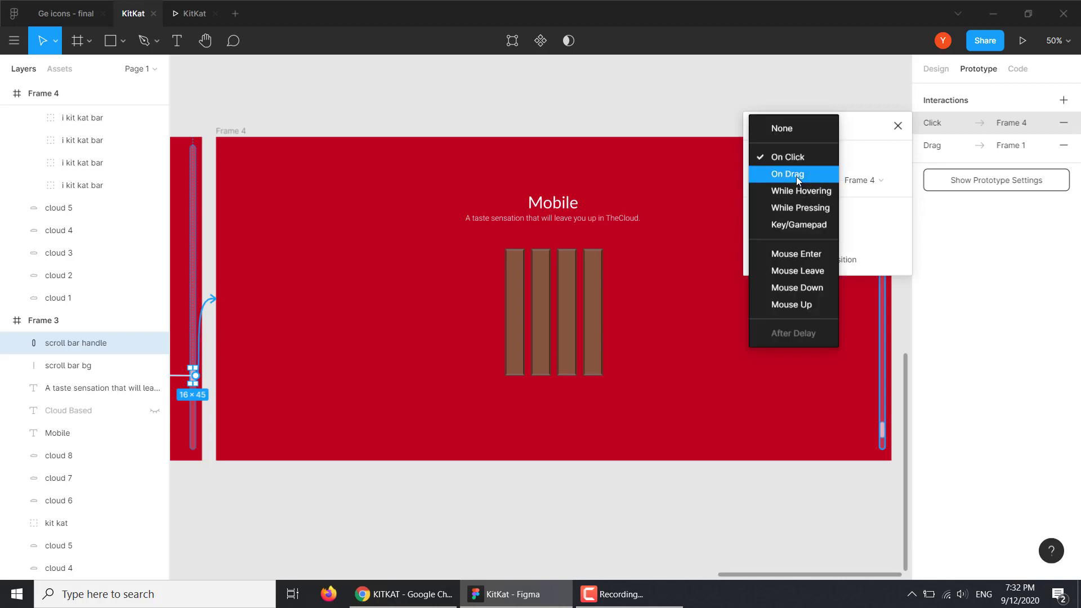
{"action": "left_click", "coordinate": [798, 176]}
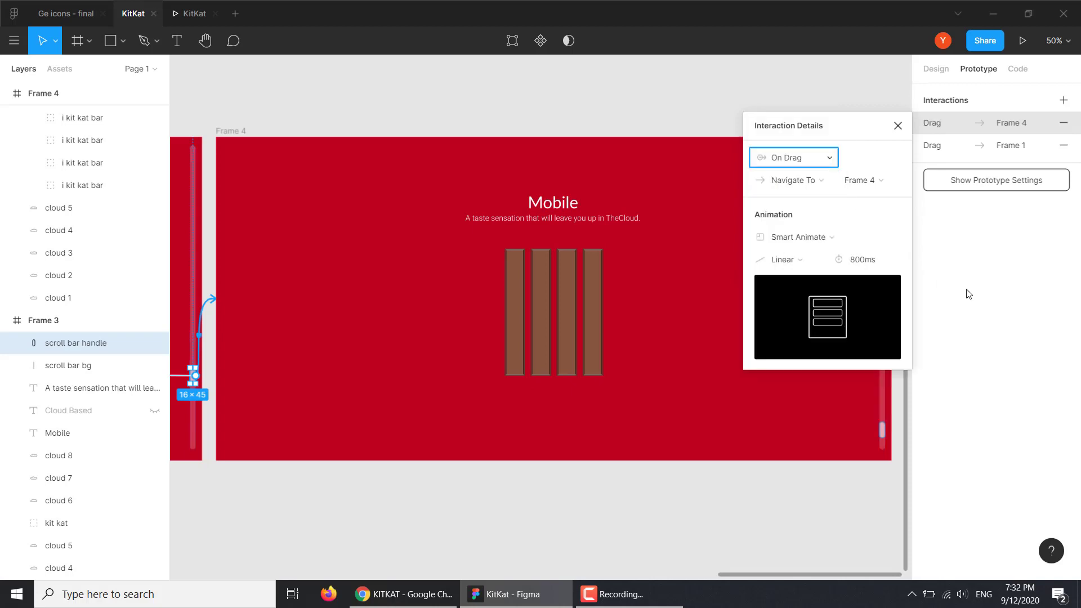
{"action": "left_click", "coordinate": [882, 432]}
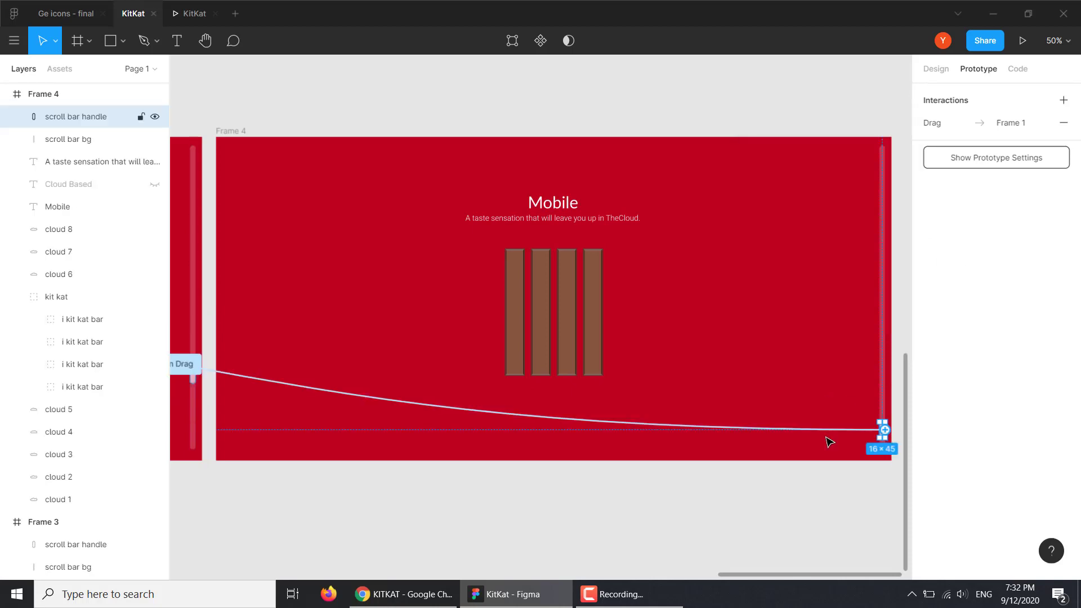
Check that Frame 4's handle interaction links back to Frame 3, then run the prototype
{"action": "scroll", "coordinate": [642, 400], "scroll_direction": "left", "scroll_amount": 5}
{"action": "scroll", "coordinate": [301, 342], "scroll_direction": "left", "scroll_amount": 2}
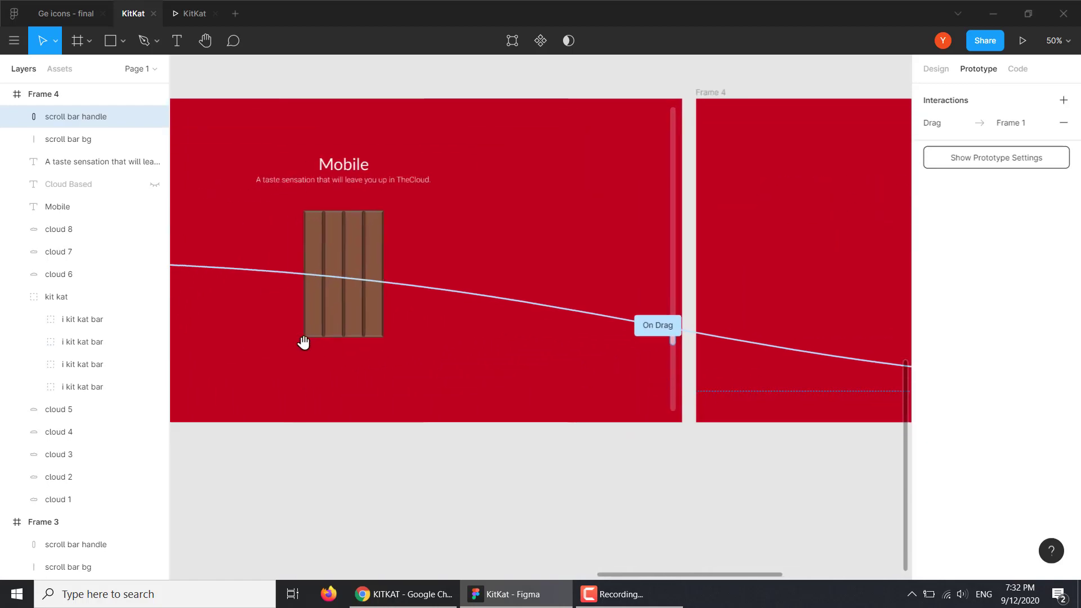
{"action": "scroll", "coordinate": [472, 371], "scroll_direction": "left", "scroll_amount": 3}
{"action": "scroll", "coordinate": [595, 380], "scroll_direction": "left", "scroll_amount": 1}
{"action": "scroll", "coordinate": [597, 381], "scroll_direction": "left", "scroll_amount": 2}
{"action": "scroll", "coordinate": [666, 386], "scroll_direction": "right", "scroll_amount": 1}
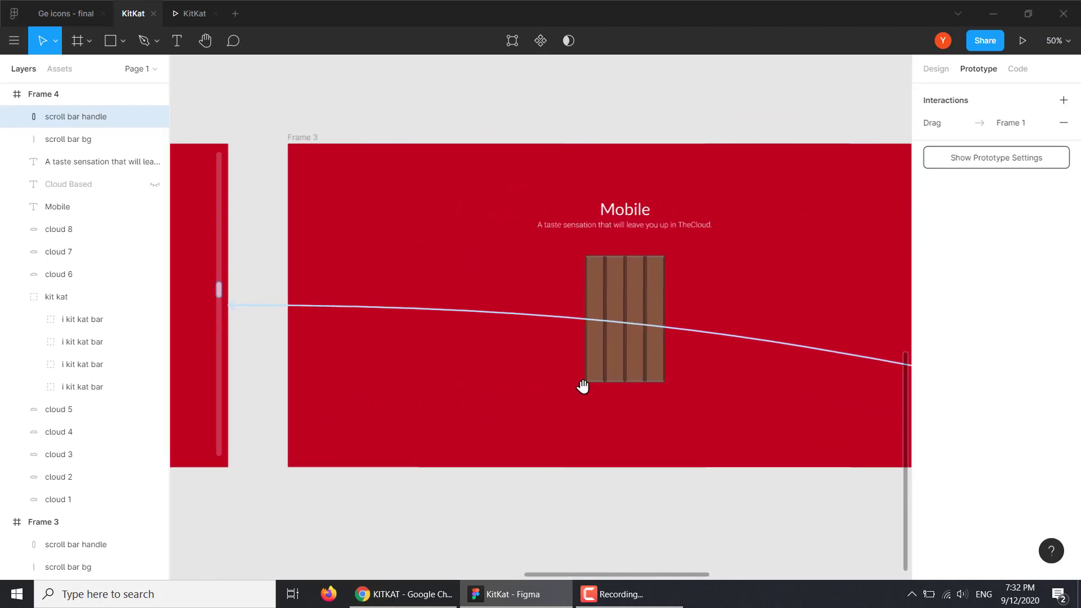
{"action": "left_click", "coordinate": [229, 307]}
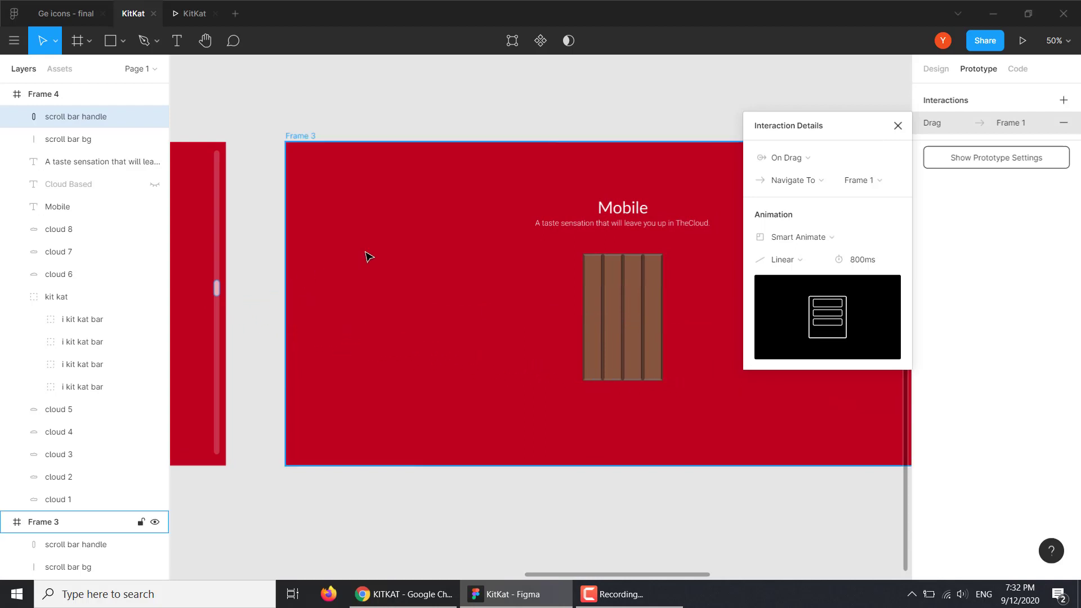
{"action": "left_click", "coordinate": [898, 125]}
{"action": "left_click", "coordinate": [186, 13]}
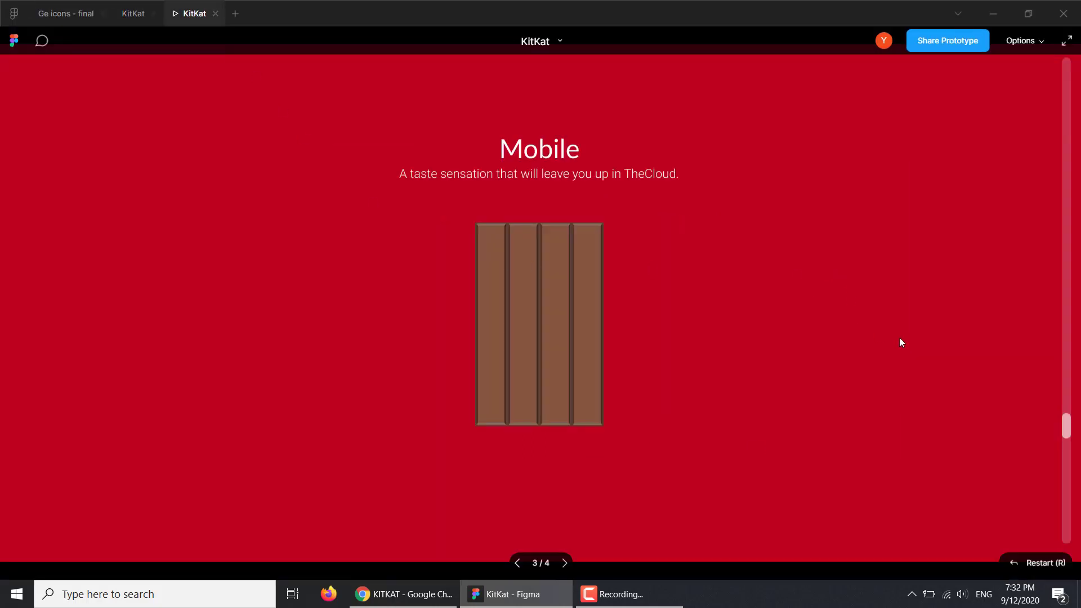
Drag the prototype's scroll bar down and up to test the stick split and rejoin transitions
{"action": "left_click_drag", "start_coordinate": [1068, 432], "coordinate": [1066, 512]}
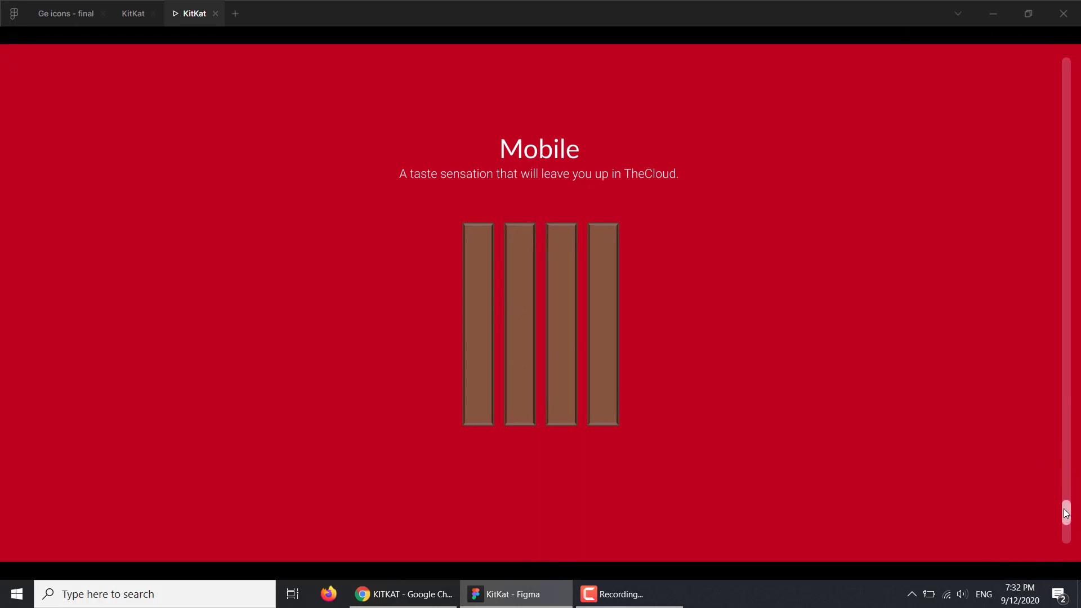
{"action": "mouse_move", "coordinate": [1067, 514]}
{"action": "left_mouse_down"}
{"action": "mouse_move", "coordinate": [1051, 253]}
{"action": "mouse_move", "coordinate": [1066, 242]}
{"action": "mouse_move", "coordinate": [1066, 133]}
{"action": "mouse_move", "coordinate": [1078, 107]}
{"action": "mouse_move", "coordinate": [985, 59]}
{"action": "left_mouse_up"}
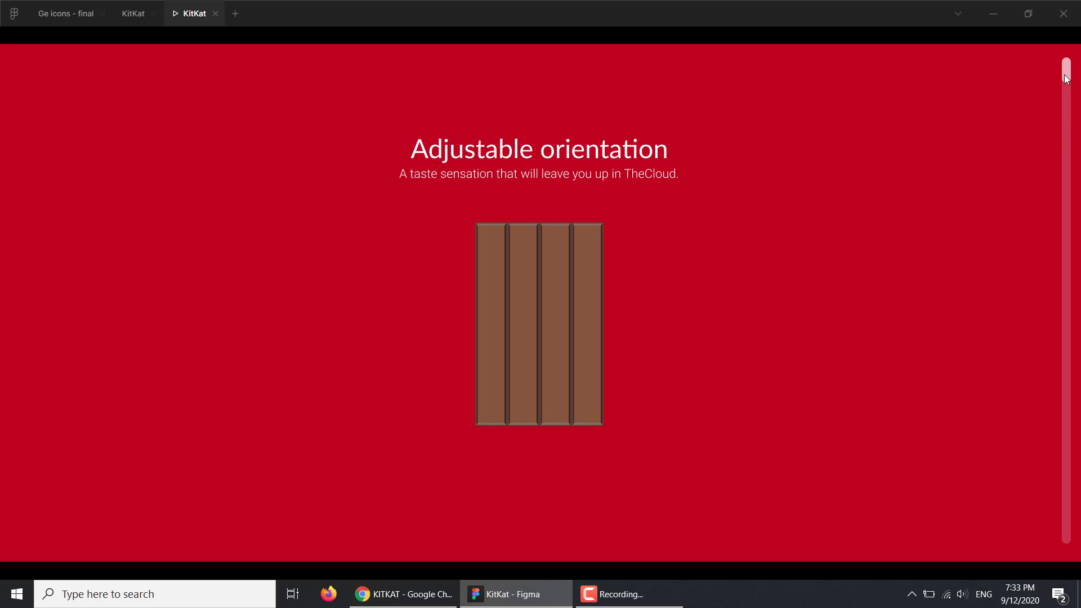
{"action": "left_click_drag", "start_coordinate": [1066, 79], "coordinate": [1049, 281]}
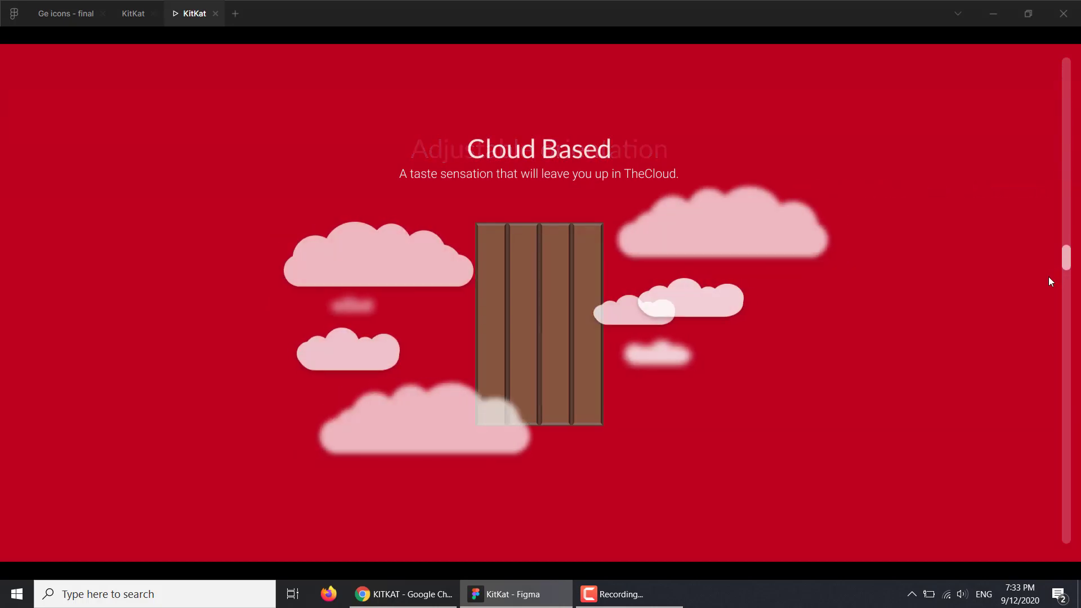
{"action": "left_click_drag", "start_coordinate": [1066, 285], "coordinate": [1049, 483]}
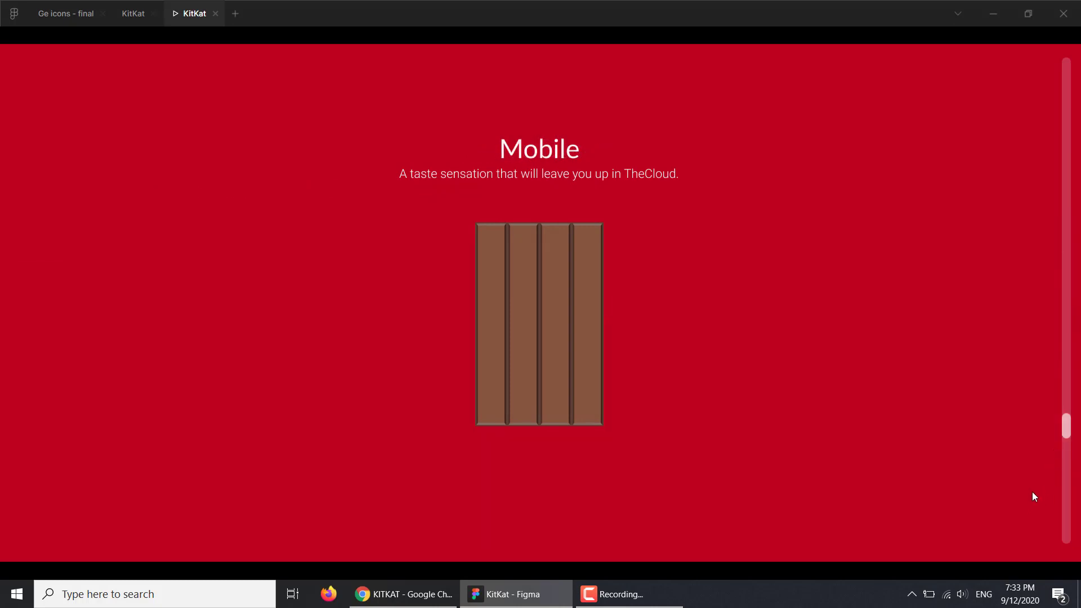
{"action": "left_click_drag", "start_coordinate": [1064, 439], "coordinate": [1065, 549]}
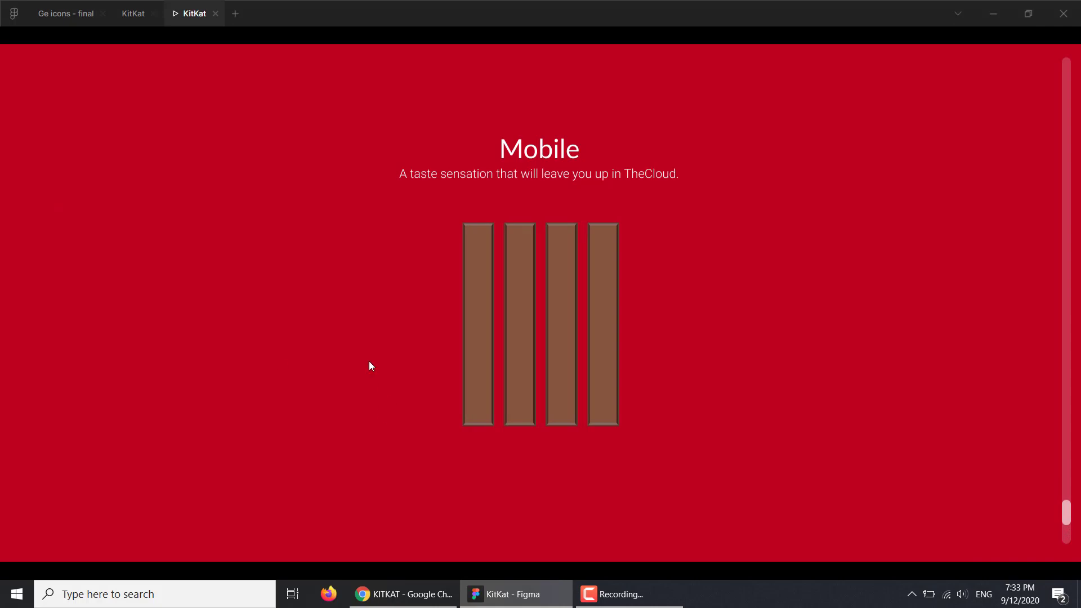
{"action": "left_click", "coordinate": [129, 17]}
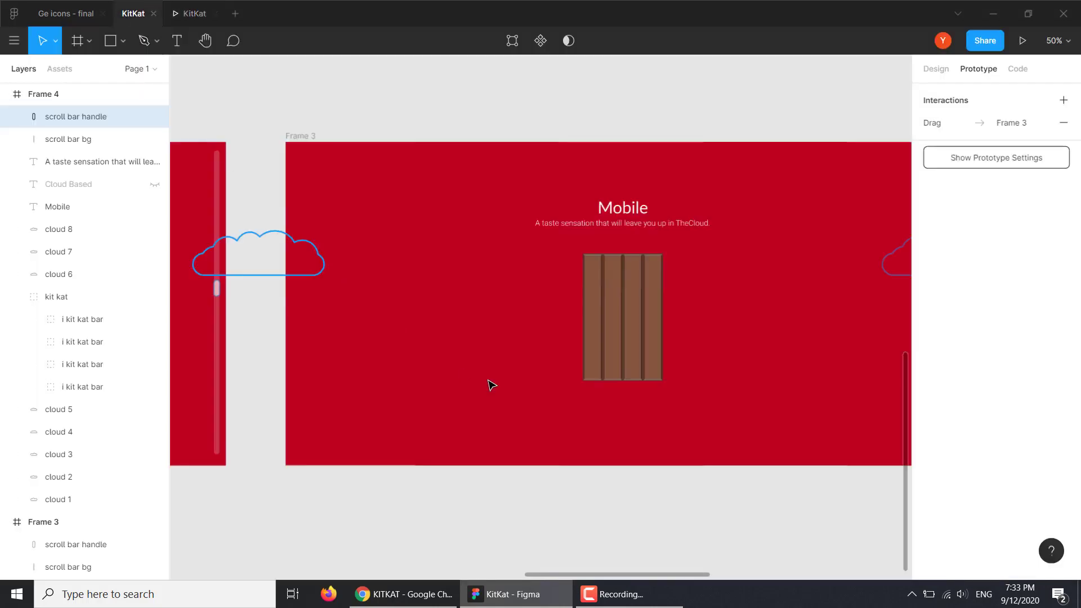
{"action": "left_click_drag", "start_coordinate": [653, 342], "coordinate": [567, 309]}
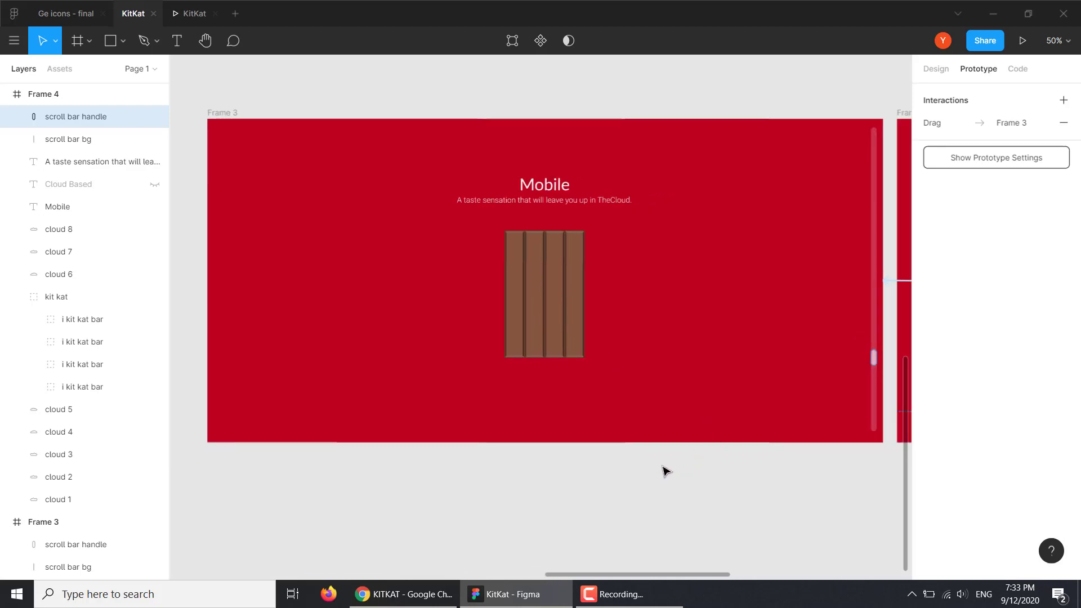
{"action": "left_click", "coordinate": [619, 594]}
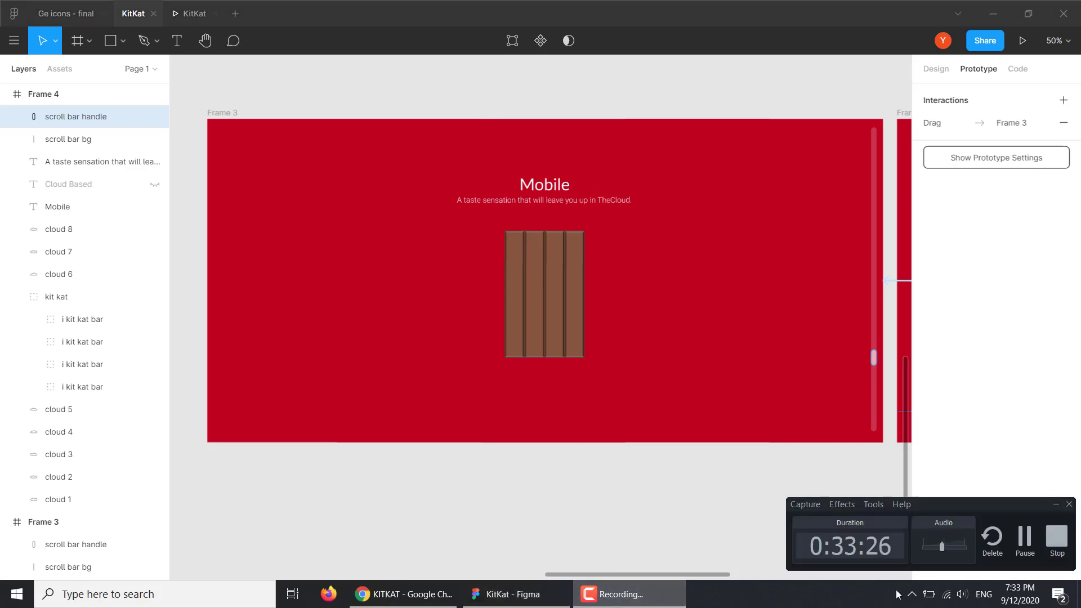